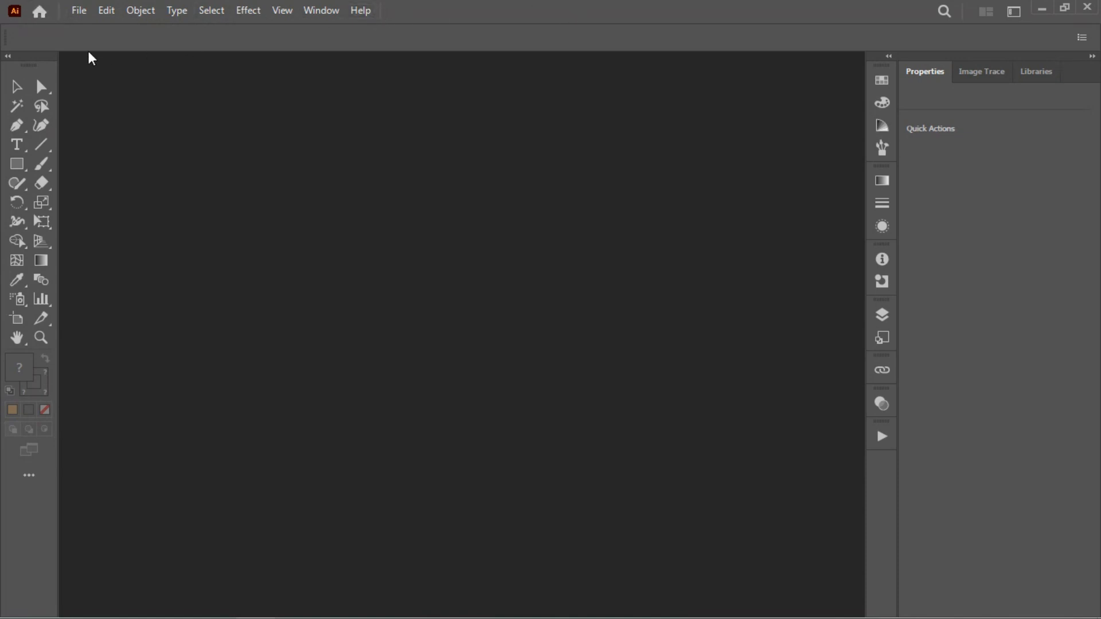
{"action": "left_click", "coordinate": [76, 12]}
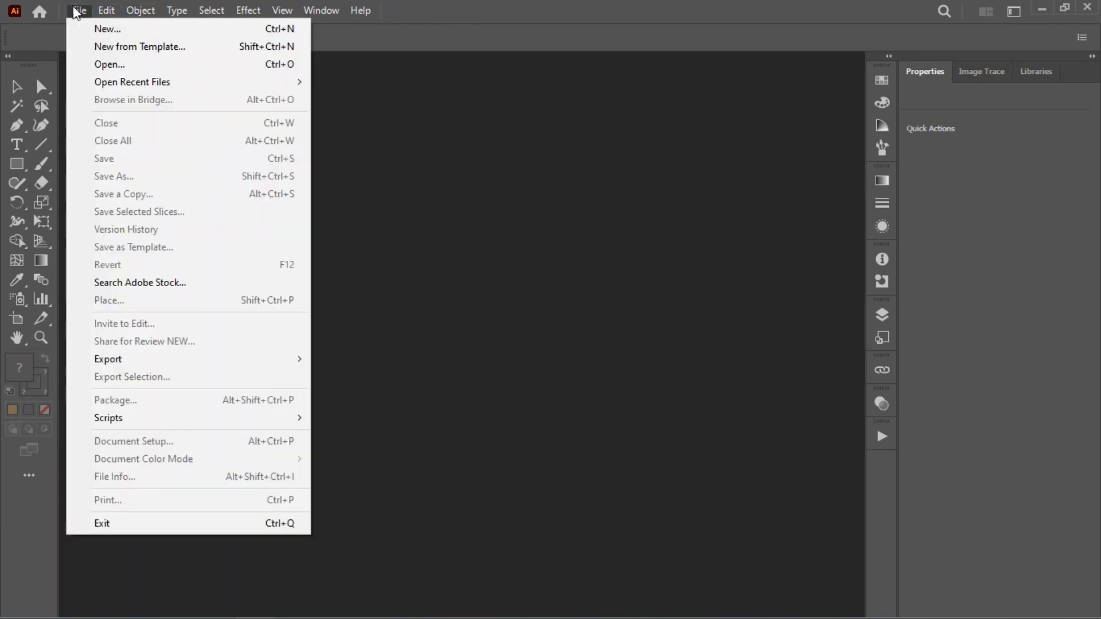
{"action": "mouse_move", "coordinate": [125, 8]}
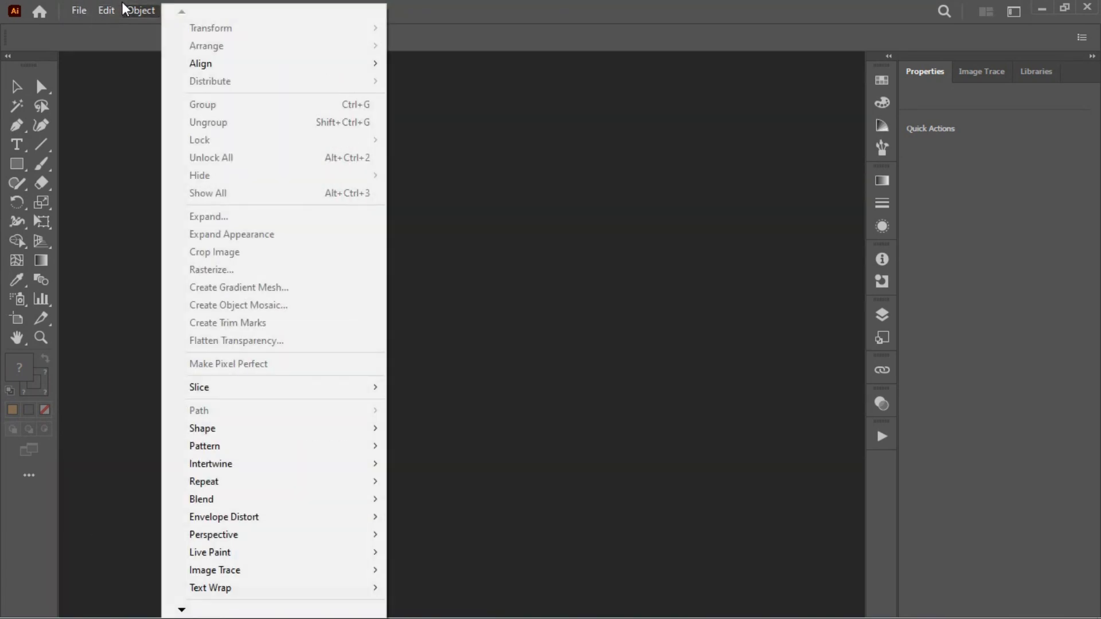
{"action": "mouse_move", "coordinate": [82, 12]}
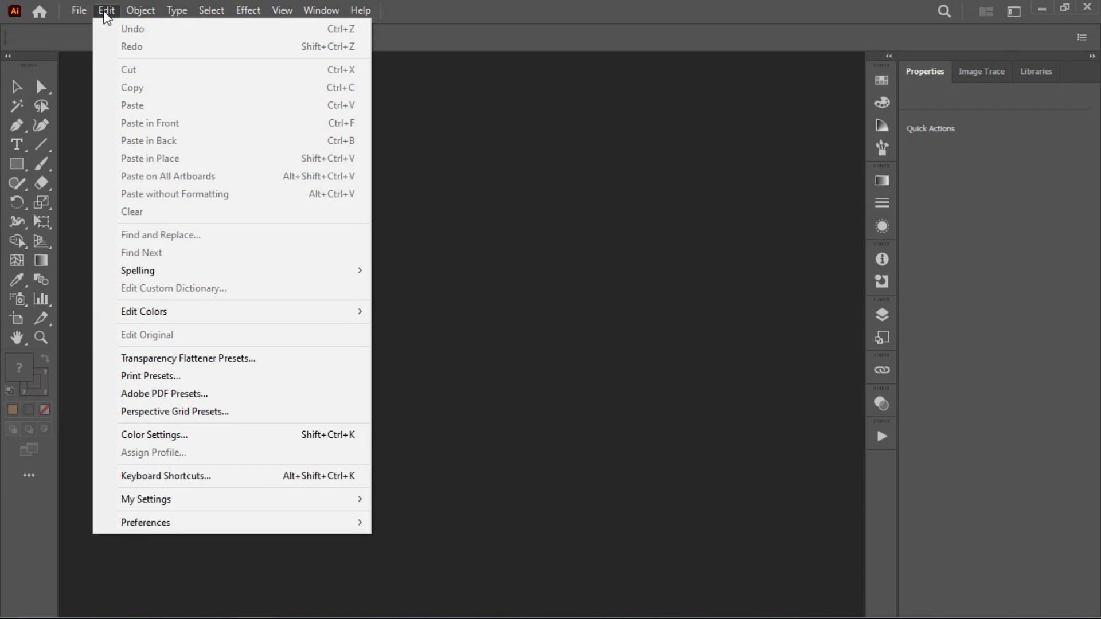
{"action": "left_click", "coordinate": [107, 14]}
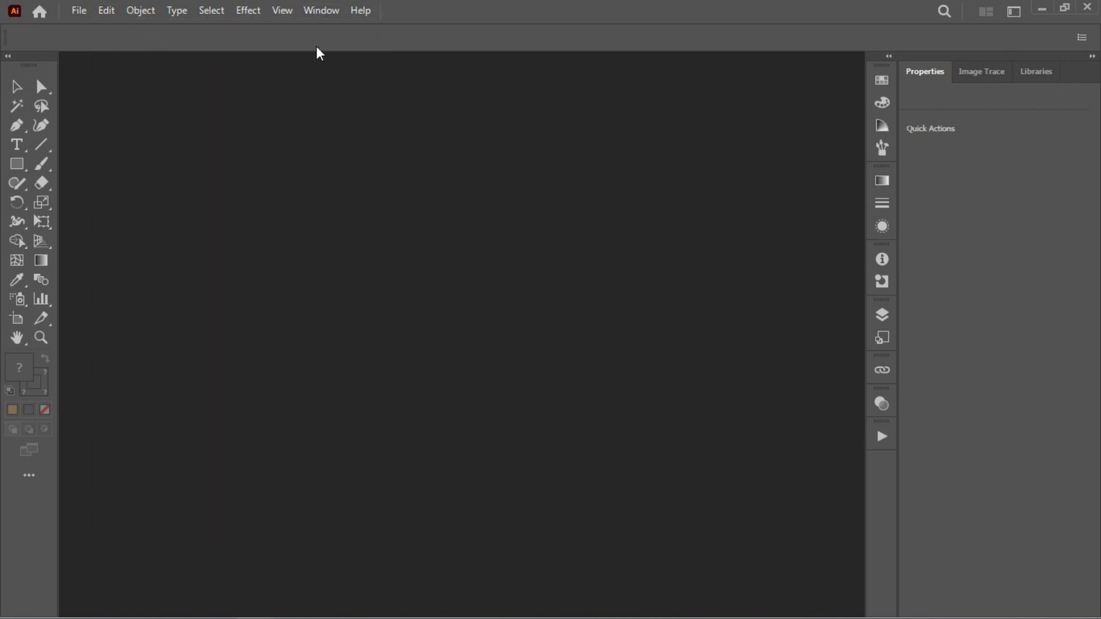
- Hide the Control bar and bring it back
{"action": "left_click", "coordinate": [323, 10]}
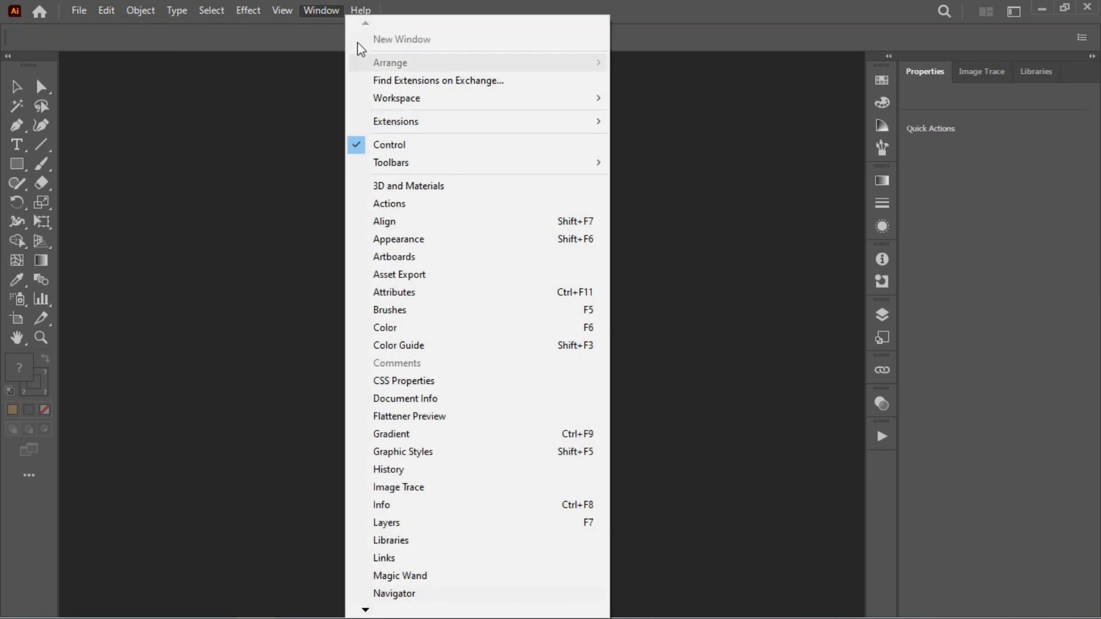
{"action": "left_click", "coordinate": [432, 144]}
{"action": "left_click", "coordinate": [316, 12]}
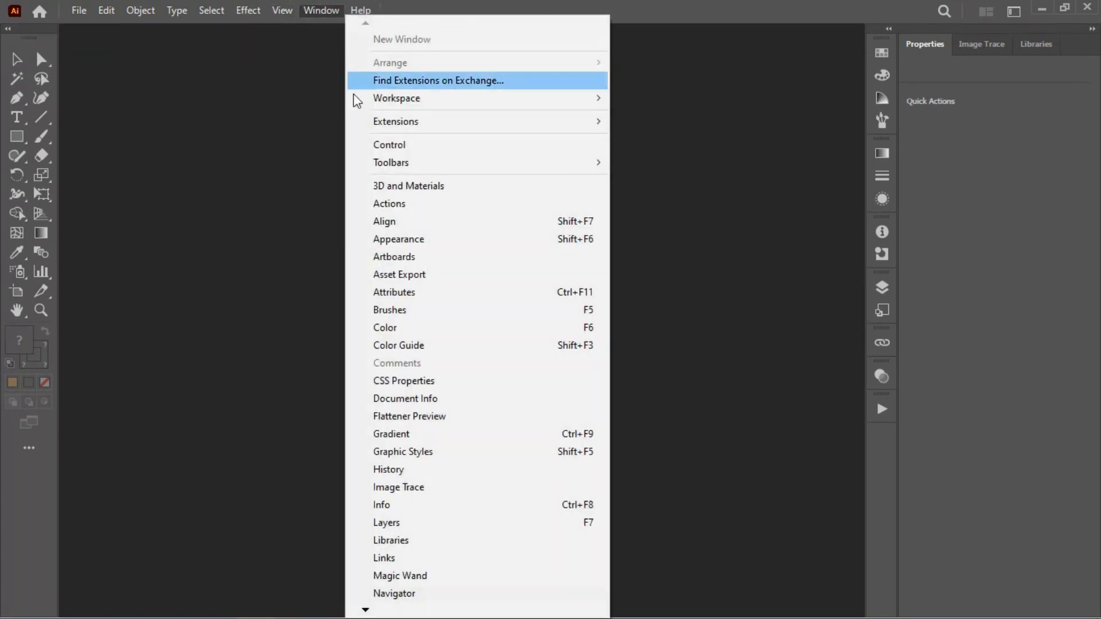
{"action": "left_click", "coordinate": [405, 147]}
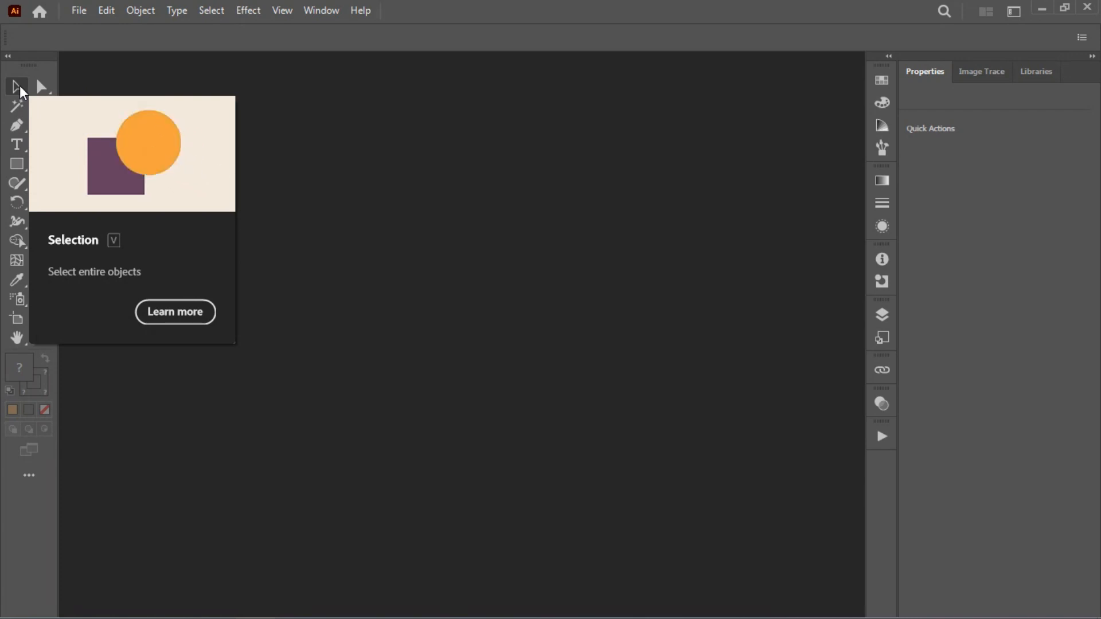
- Activate the Type tool, and detach its group of related tools as a floating strip and close that strip
{"action": "left_click", "coordinate": [19, 147]}
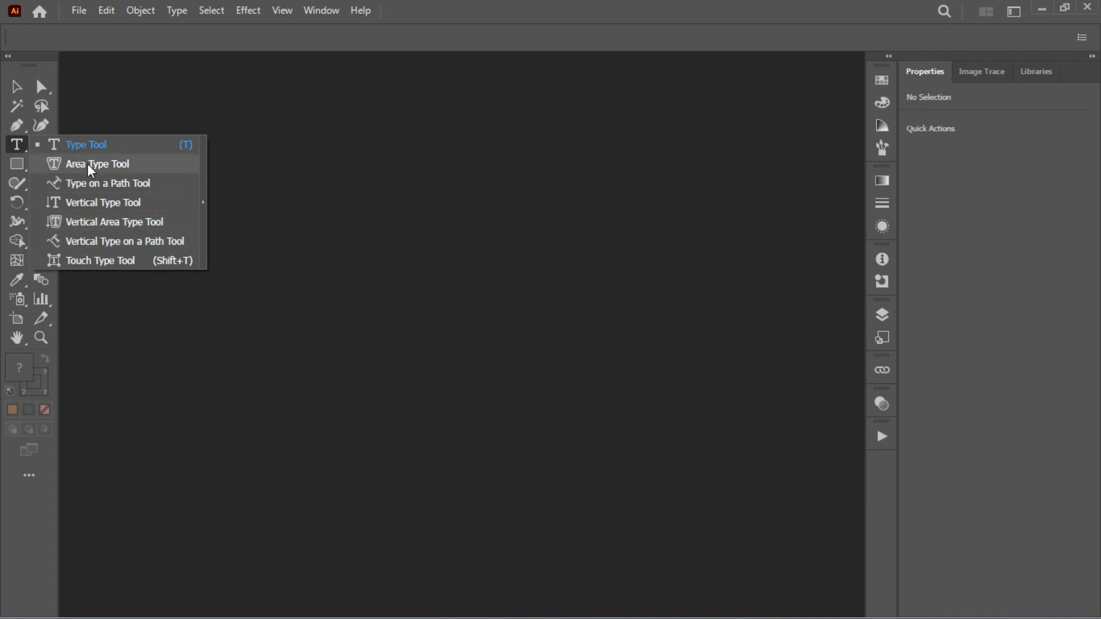
{"action": "left_click", "coordinate": [12, 143]}
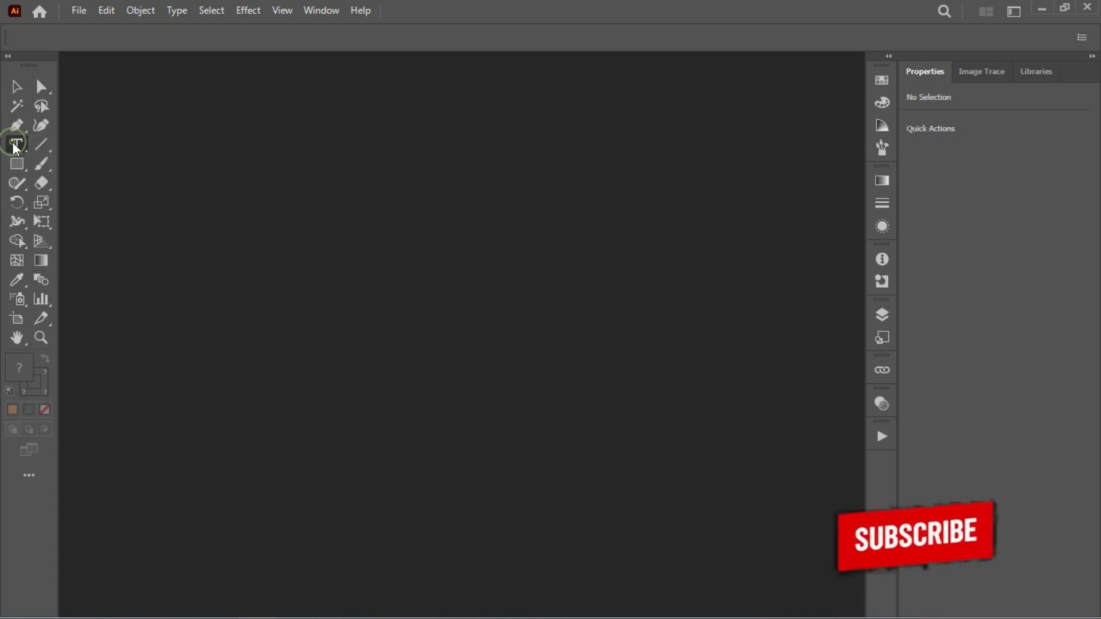
{"action": "right_click", "coordinate": [16, 144]}
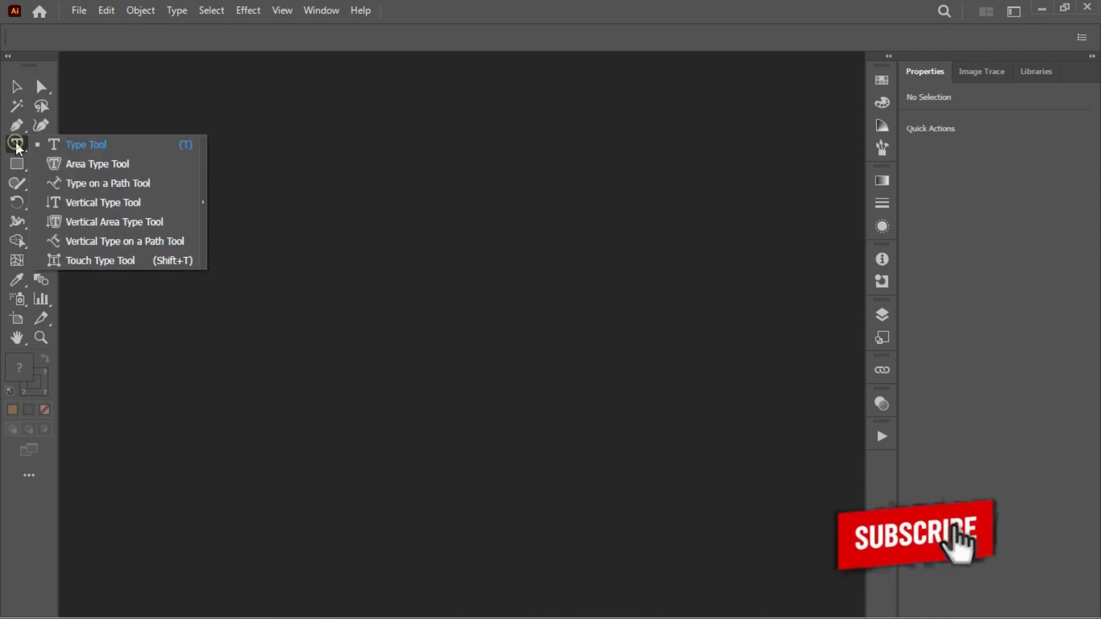
{"action": "left_click", "coordinate": [205, 204]}
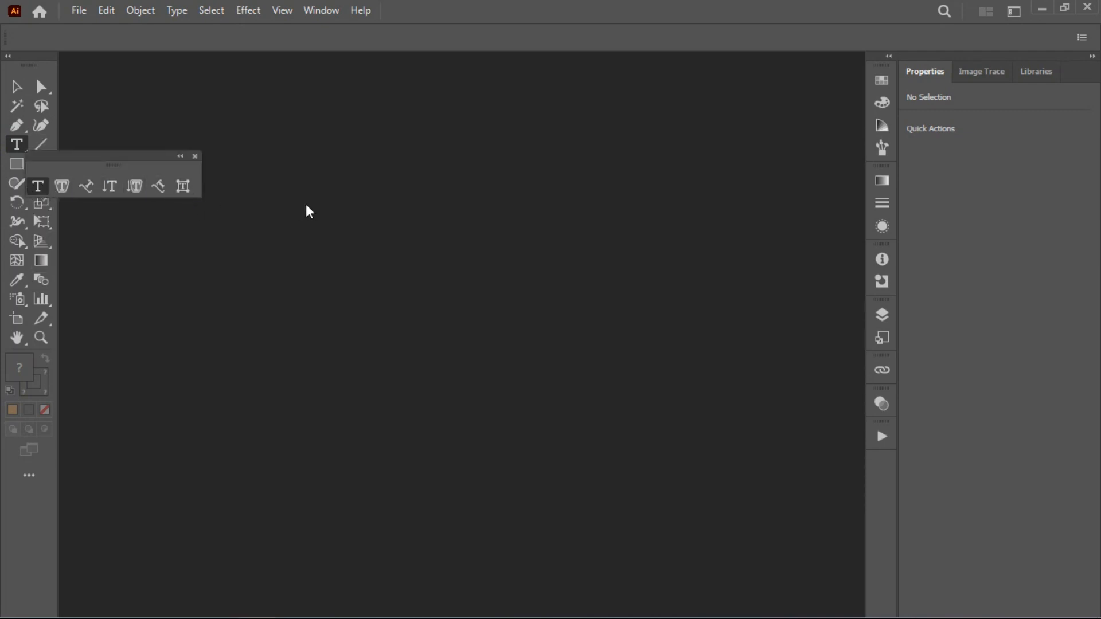
{"action": "left_click", "coordinate": [197, 156]}
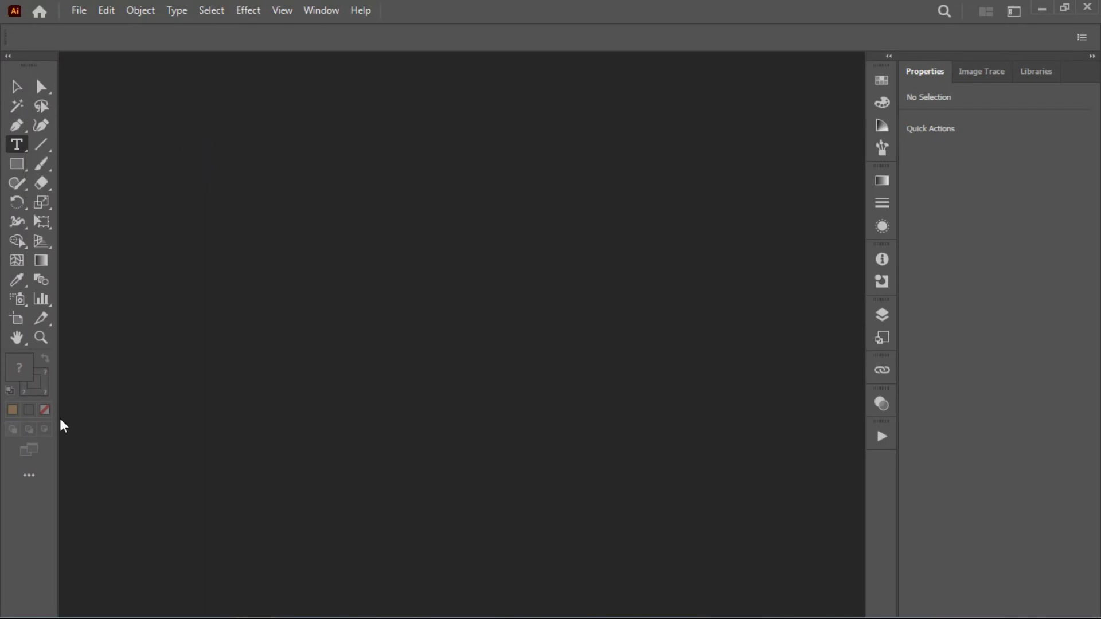
- Examine the complete collection of tools by category, from Select to Navigate, and the available toolbar options
{"action": "left_click", "coordinate": [32, 477]}
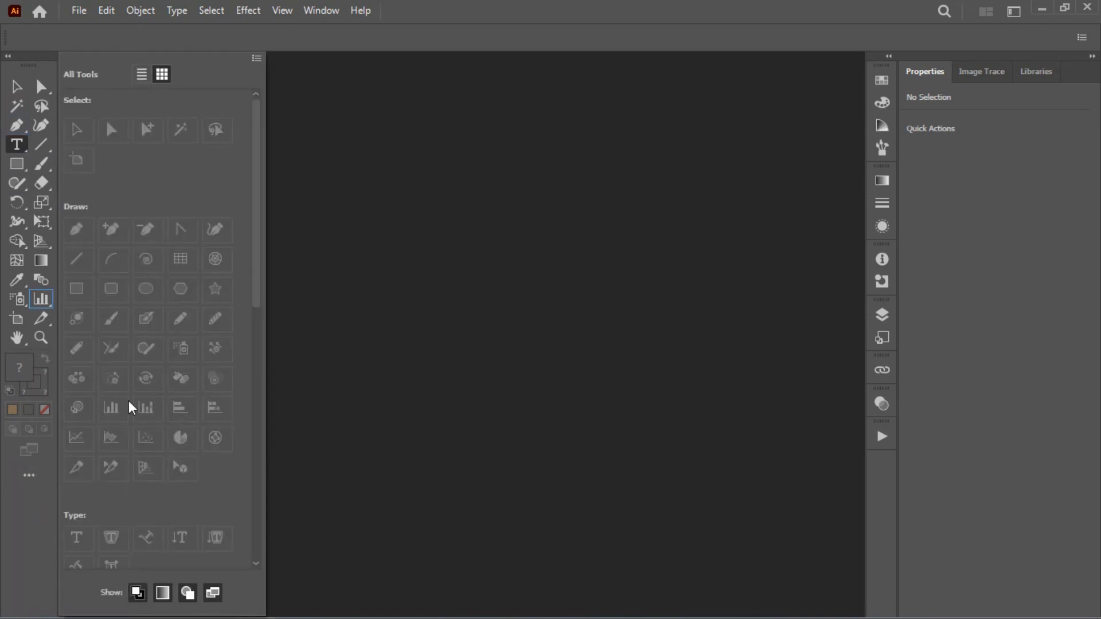
{"action": "scroll", "coordinate": [132, 408], "scroll_direction": "down", "scroll_amount": 3}
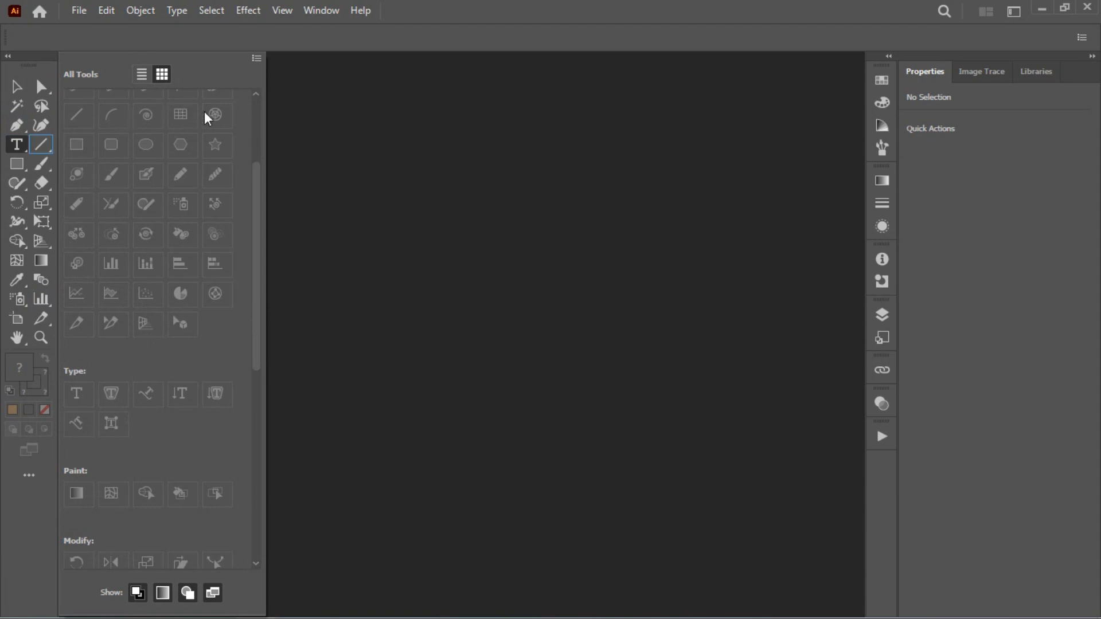
{"action": "scroll", "coordinate": [208, 117], "scroll_direction": "up", "scroll_amount": 3}
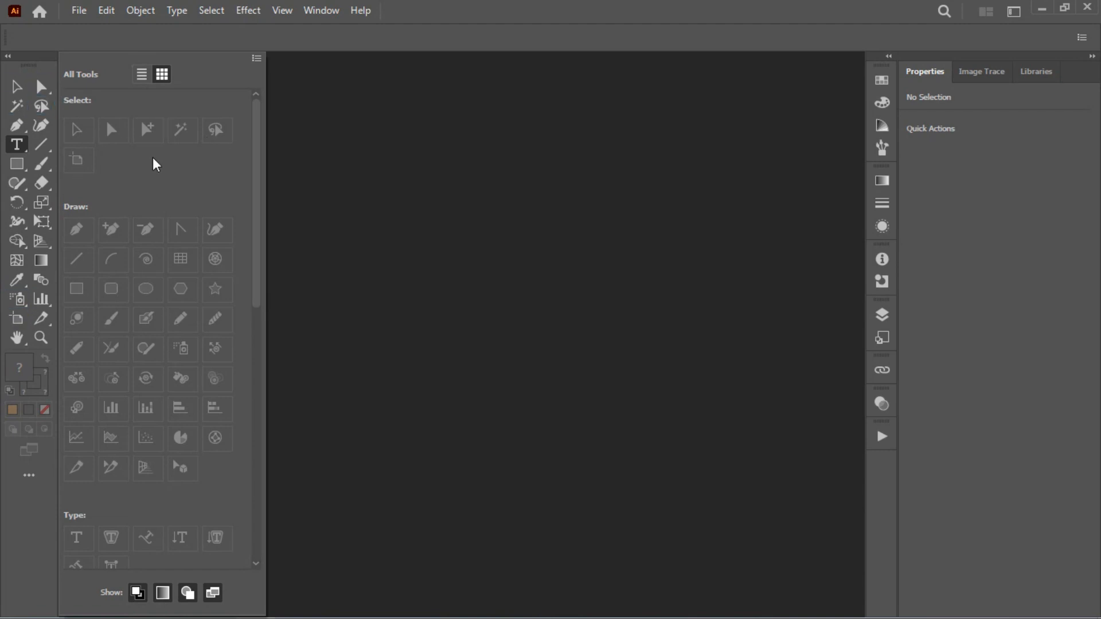
{"action": "scroll", "coordinate": [177, 189], "scroll_direction": "down", "scroll_amount": 5}
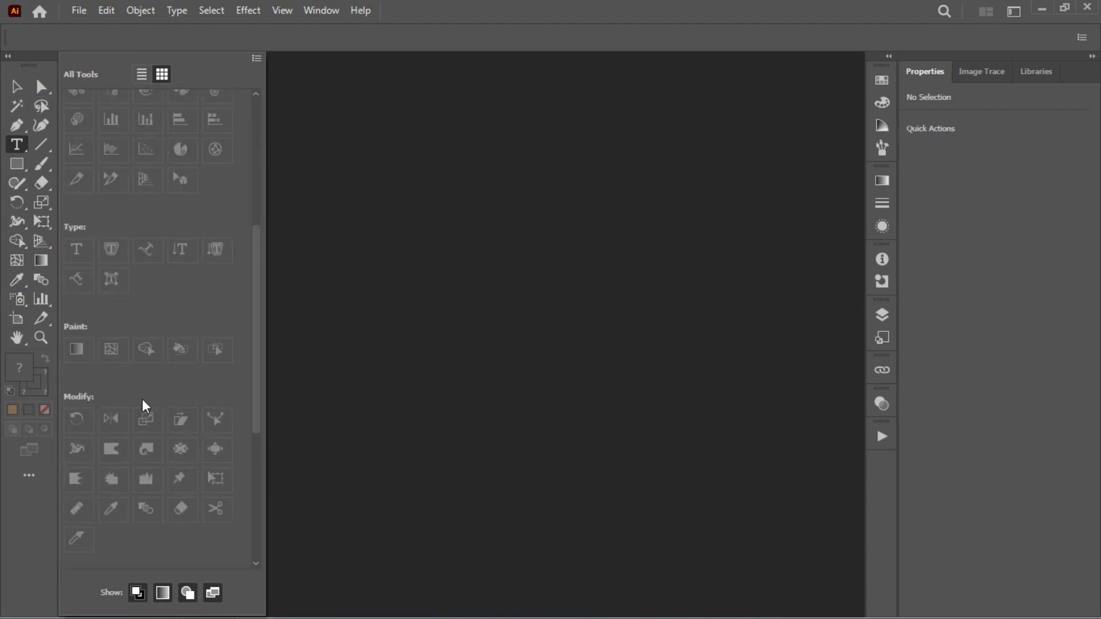
{"action": "scroll", "coordinate": [142, 390], "scroll_direction": "down", "scroll_amount": 5}
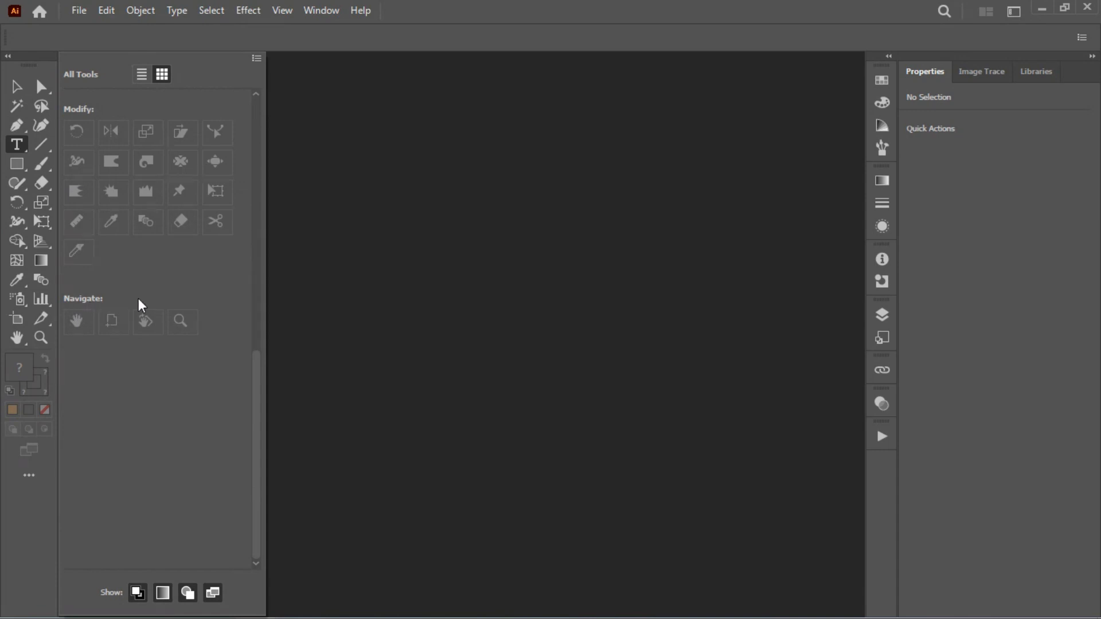
{"action": "scroll", "coordinate": [197, 344], "scroll_direction": "up", "scroll_amount": 10}
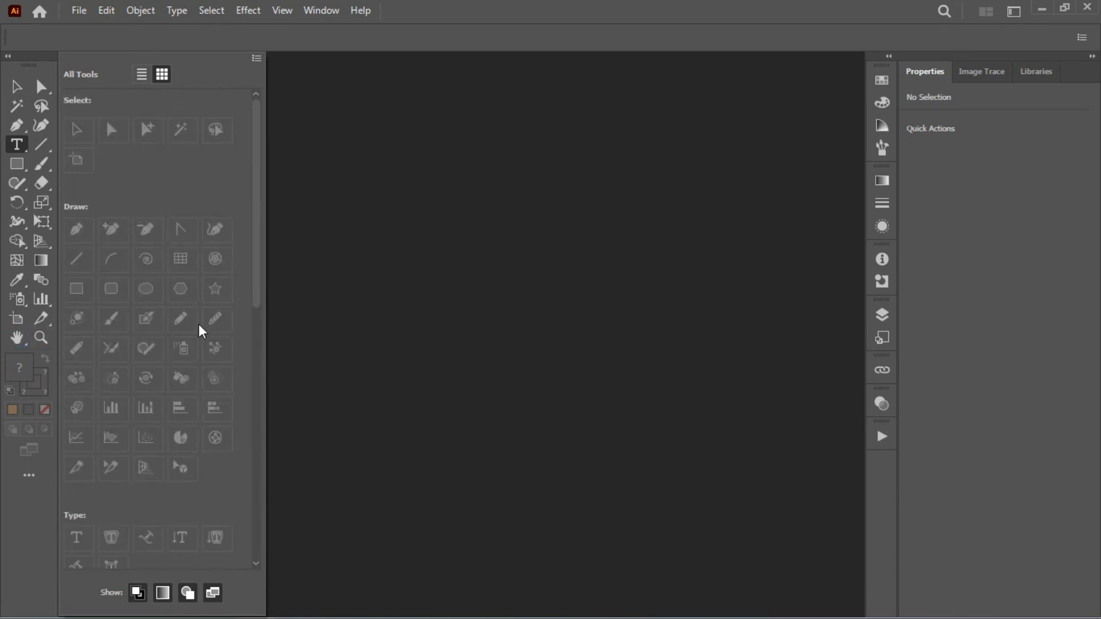
{"action": "left_click", "coordinate": [256, 59]}
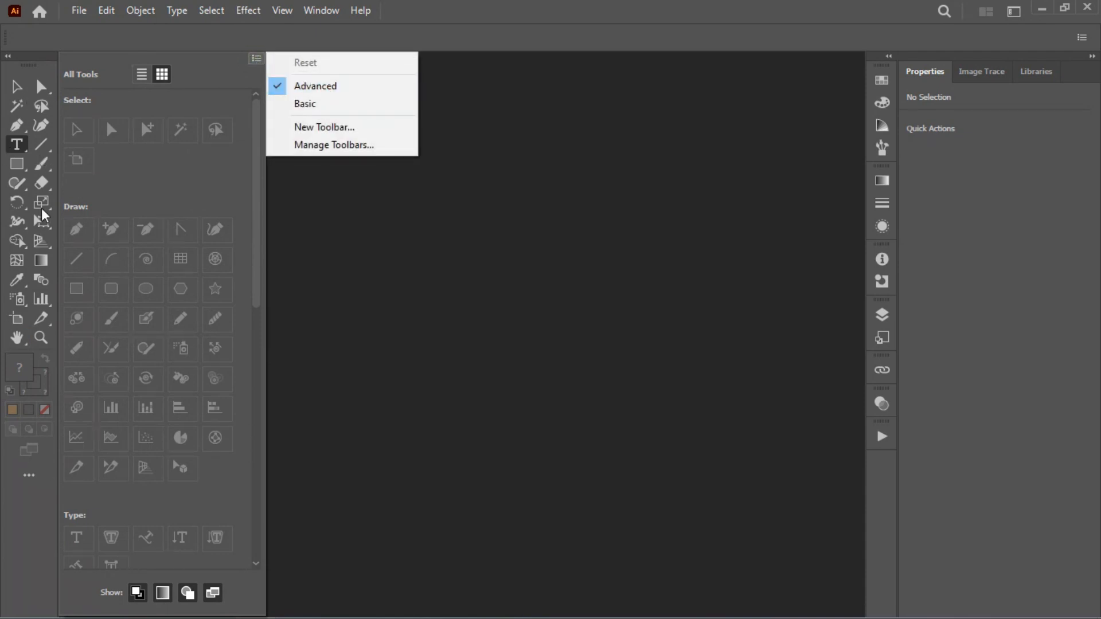
{"action": "left_click", "coordinate": [442, 225]}
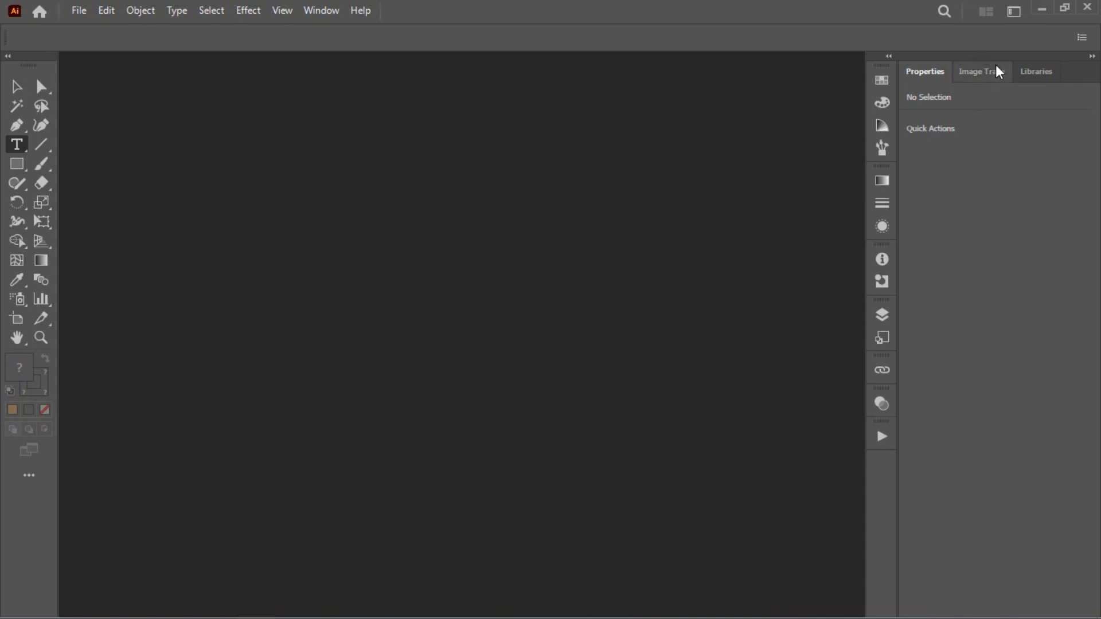
- Examine the available workspaces and the display options of the Control bar without changing them
{"action": "left_click", "coordinate": [1013, 10]}
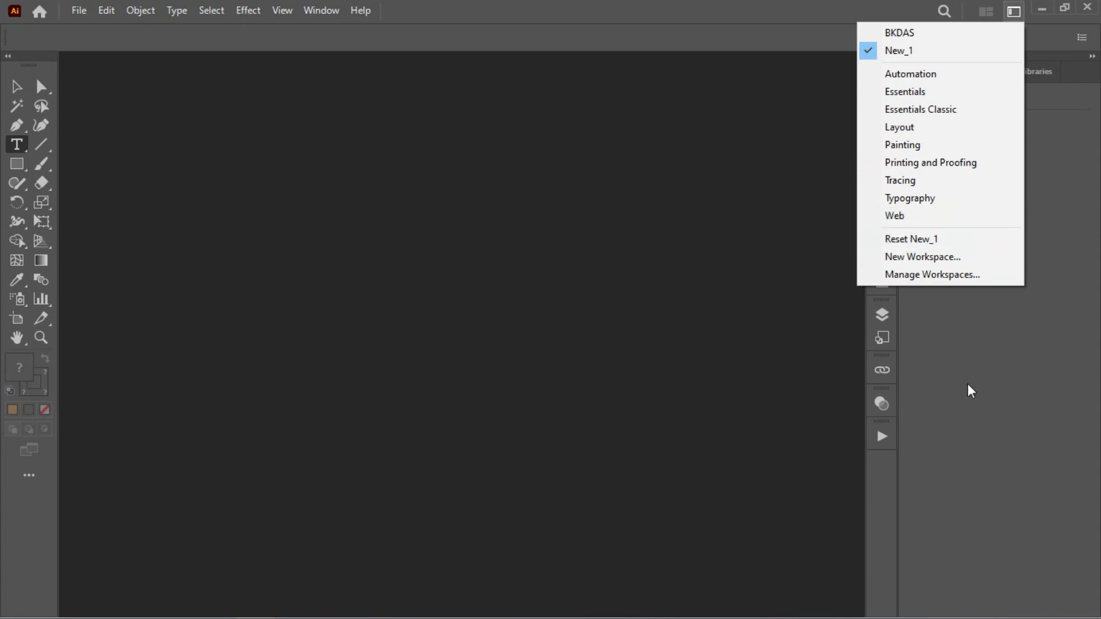
{"action": "left_click", "coordinate": [985, 364]}
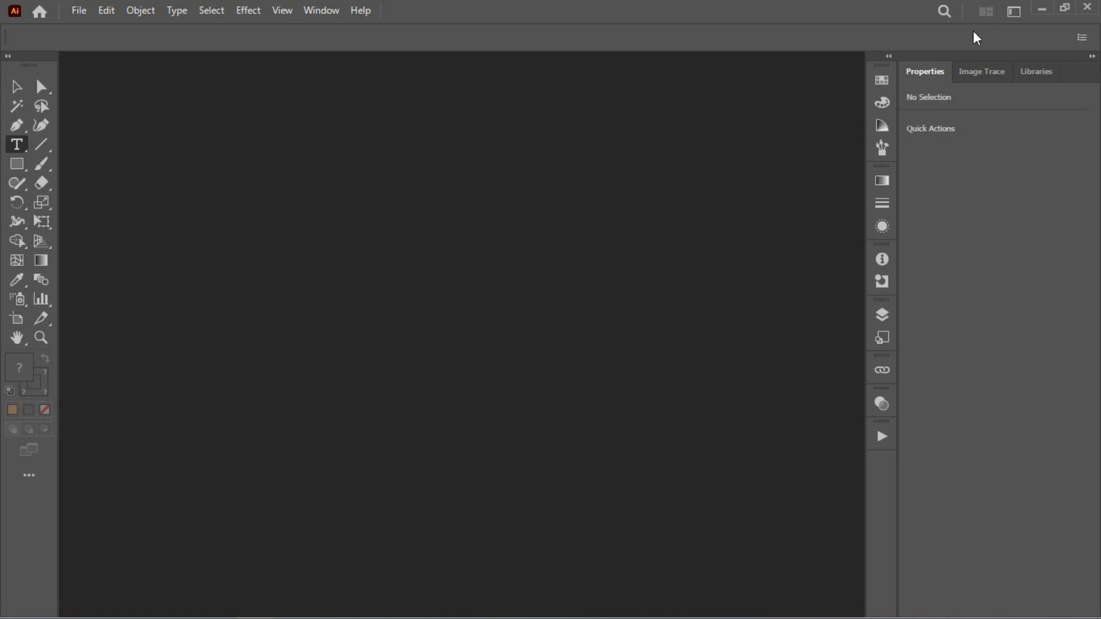
{"action": "left_click", "coordinate": [1014, 12]}
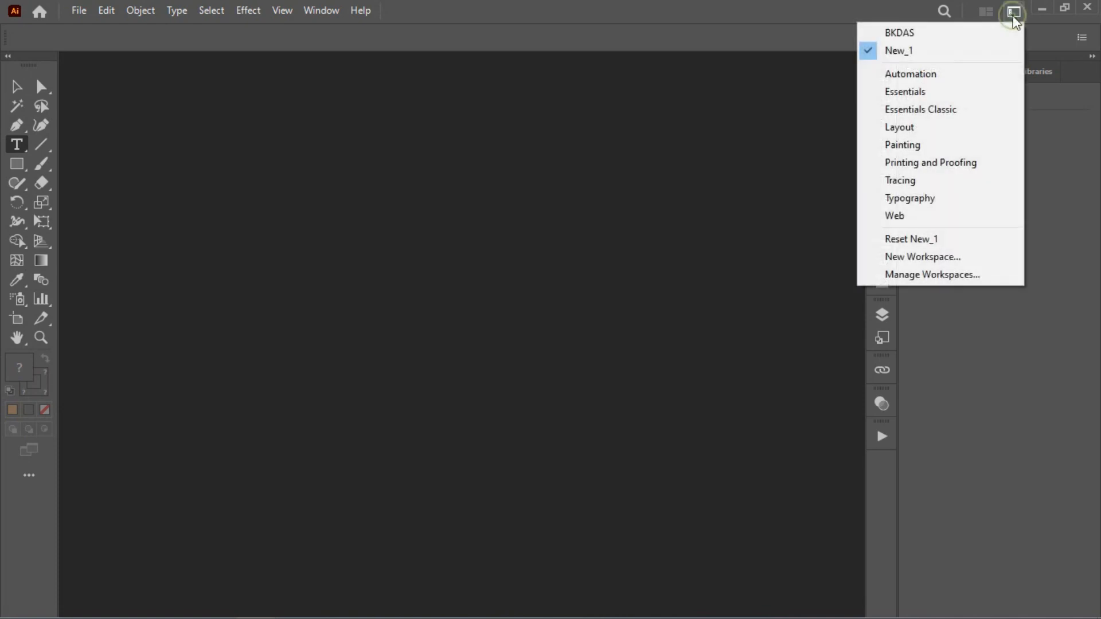
{"action": "left_click", "coordinate": [681, 243]}
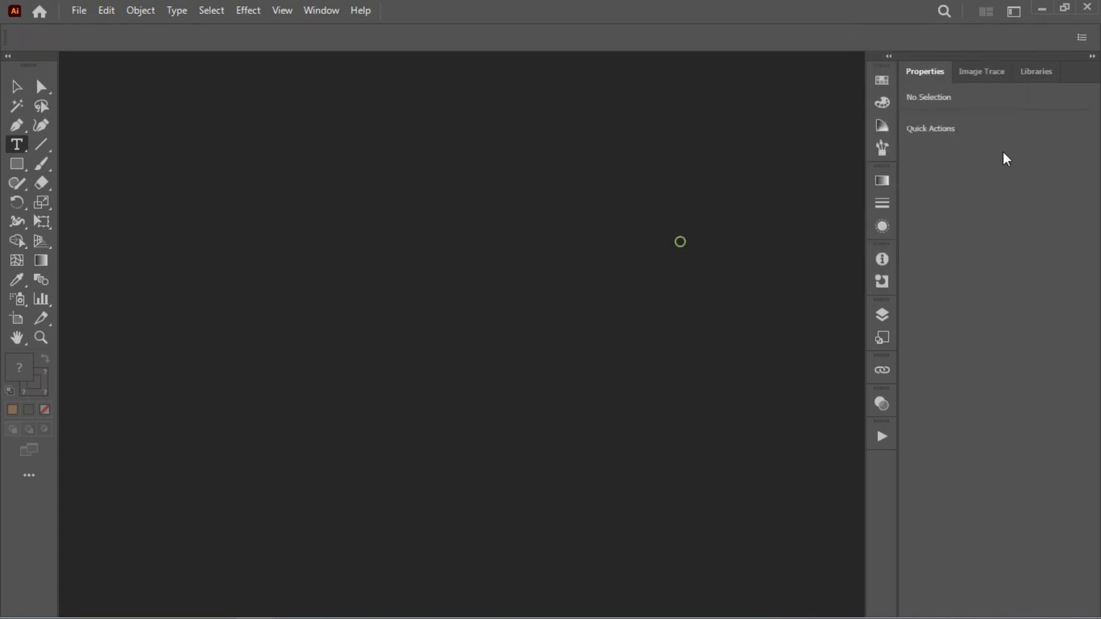
{"action": "left_click", "coordinate": [1082, 38]}
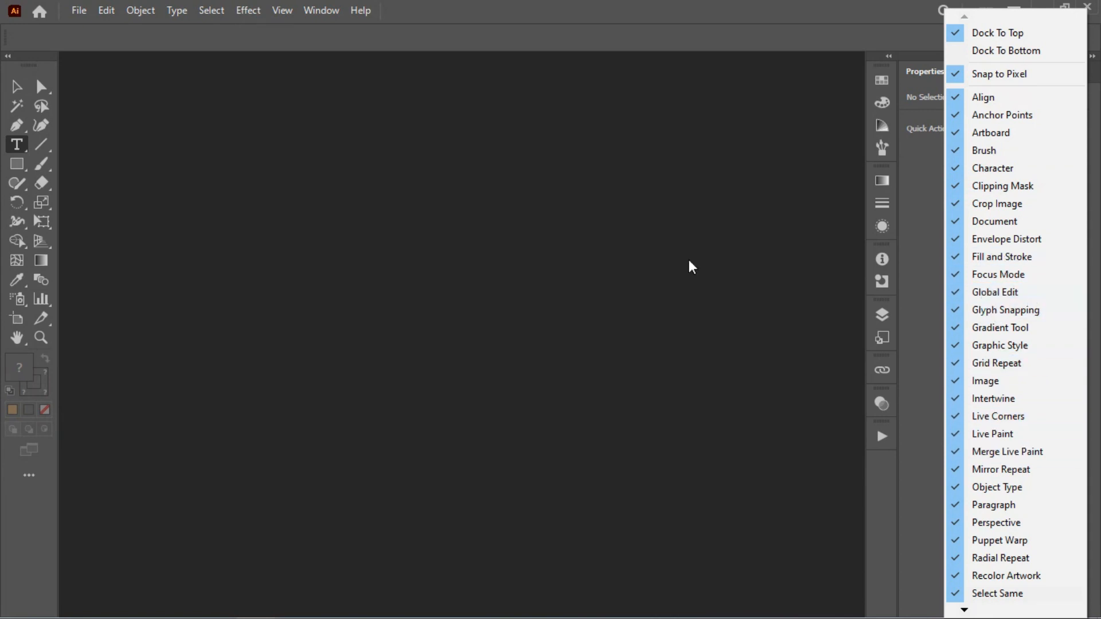
{"action": "left_click", "coordinate": [562, 139]}
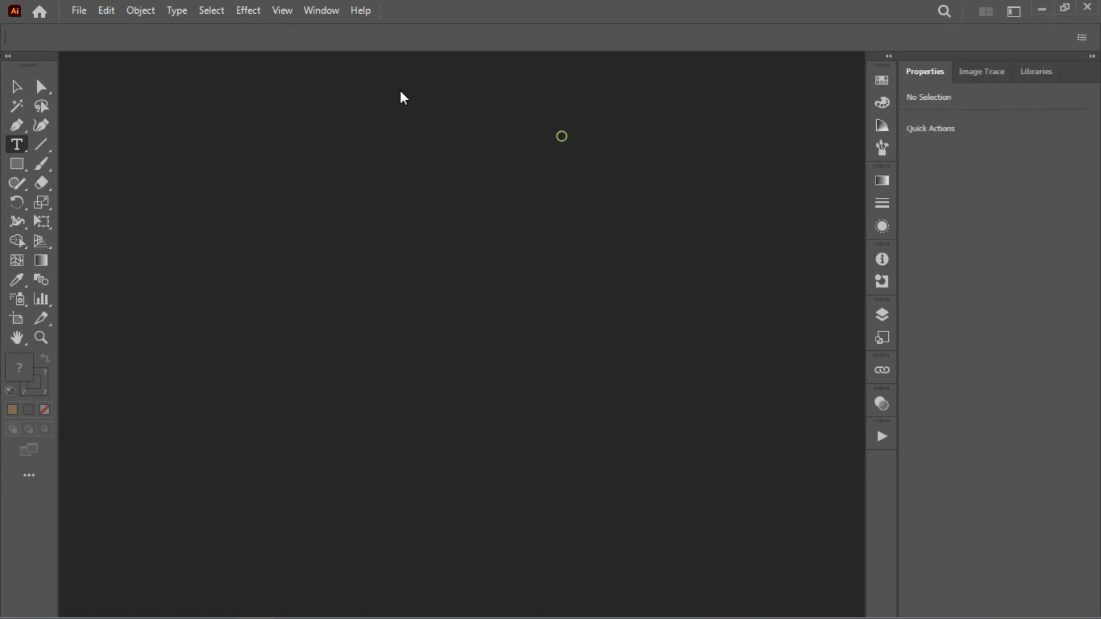
{"action": "left_click", "coordinate": [314, 12]}
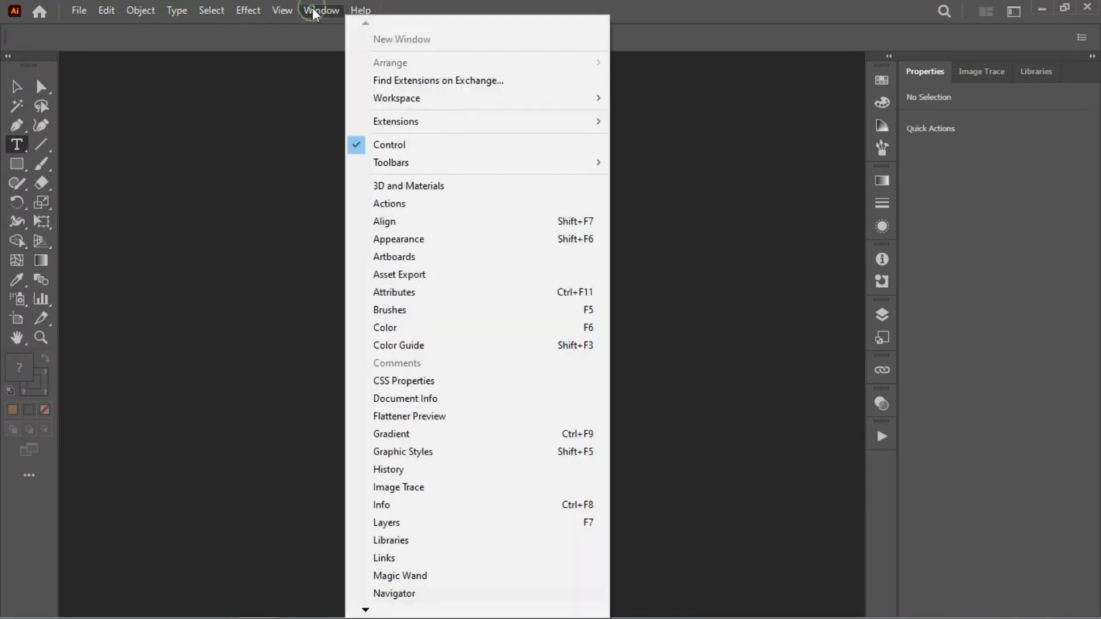
{"action": "mouse_move", "coordinate": [418, 172]}
{"action": "left_click", "coordinate": [756, 156]}
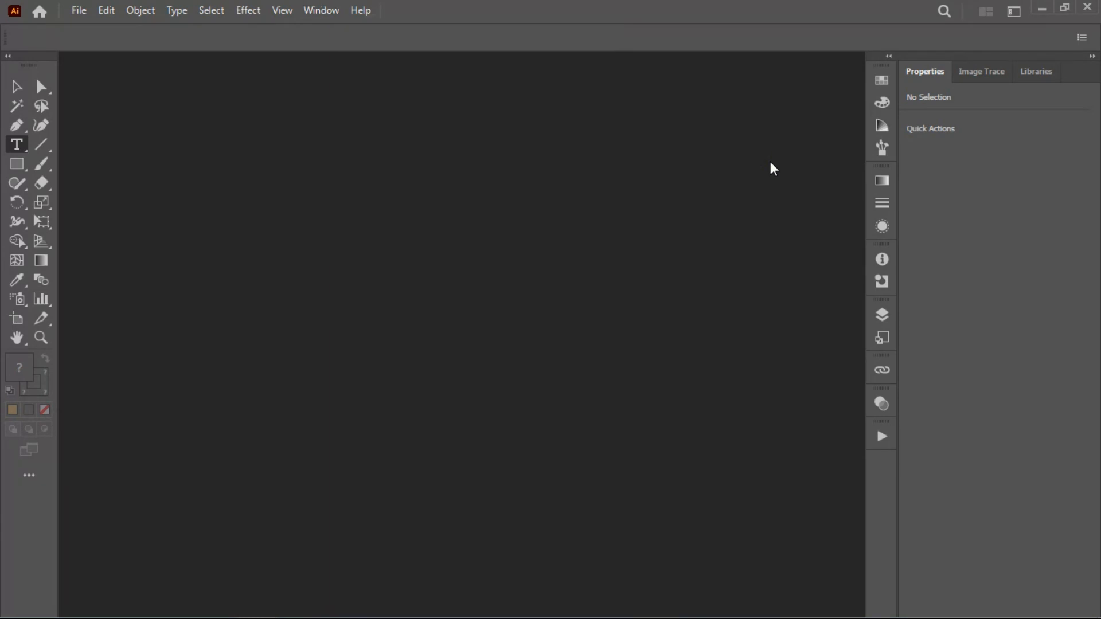
- Open the setup for a new document
{"action": "left_click", "coordinate": [78, 10]}
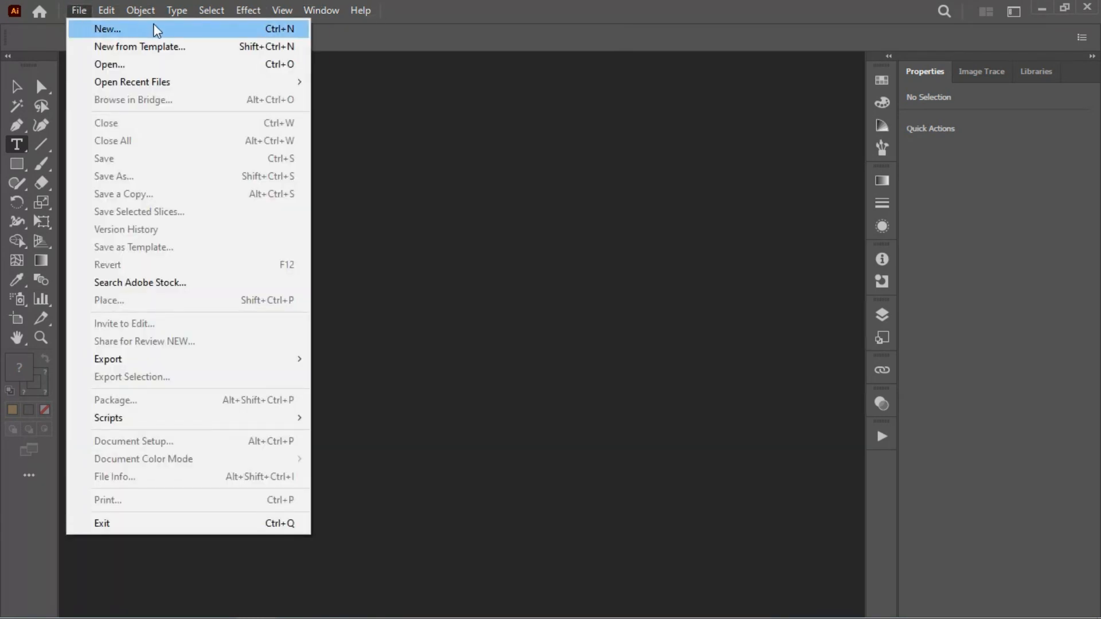
{"action": "left_click", "coordinate": [75, 10]}
{"action": "left_click", "coordinate": [75, 10]}
{"action": "left_click", "coordinate": [185, 30]}
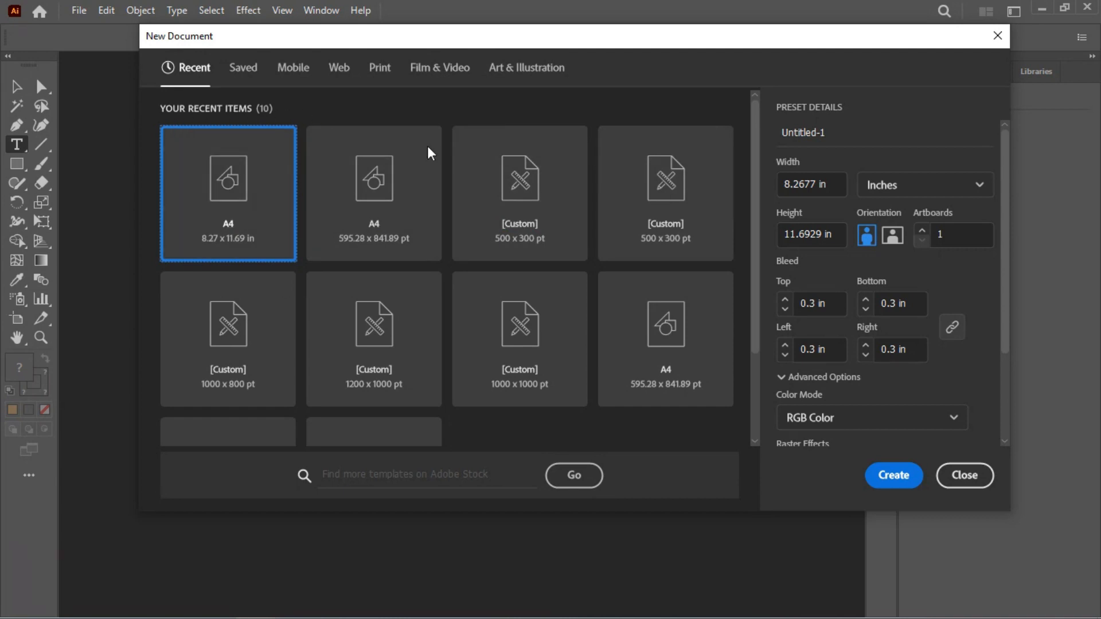
- Browse the new document presets by category: Recent, Saved, Mobile, Web, Print, Film & Video, and Art & Illustration
{"action": "left_click", "coordinate": [237, 66]}
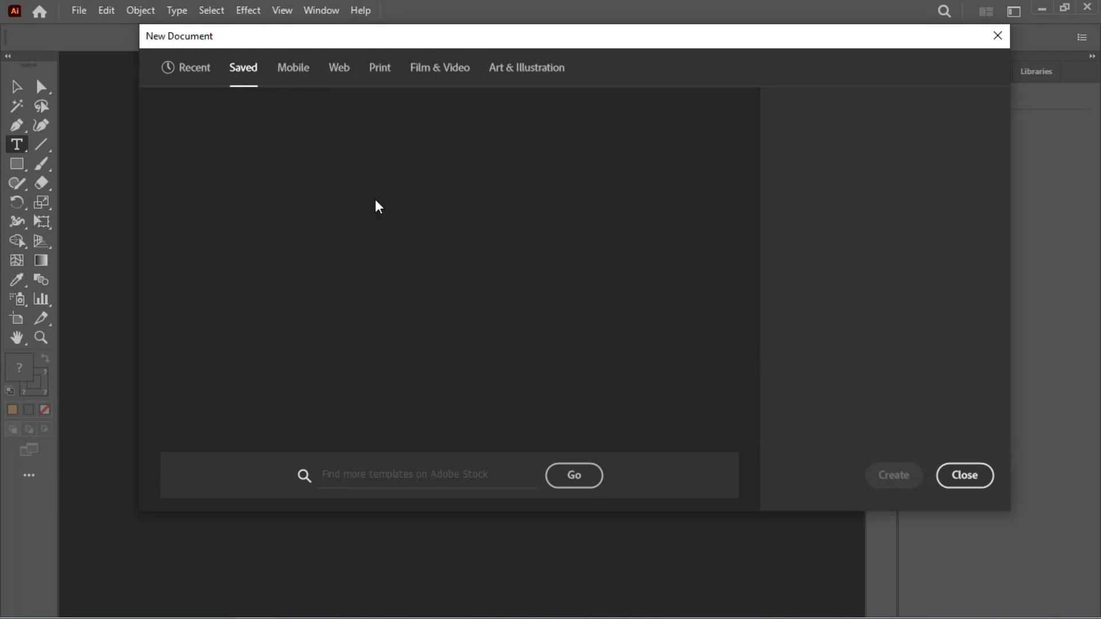
{"action": "left_click", "coordinate": [185, 68]}
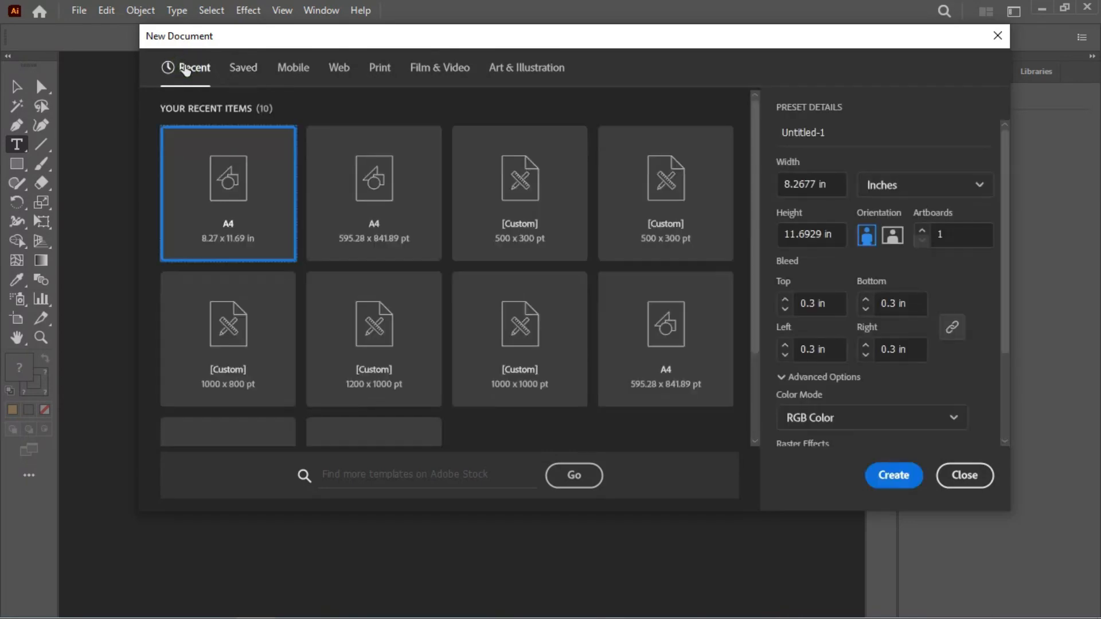
{"action": "left_click", "coordinate": [242, 69]}
{"action": "left_click", "coordinate": [293, 74]}
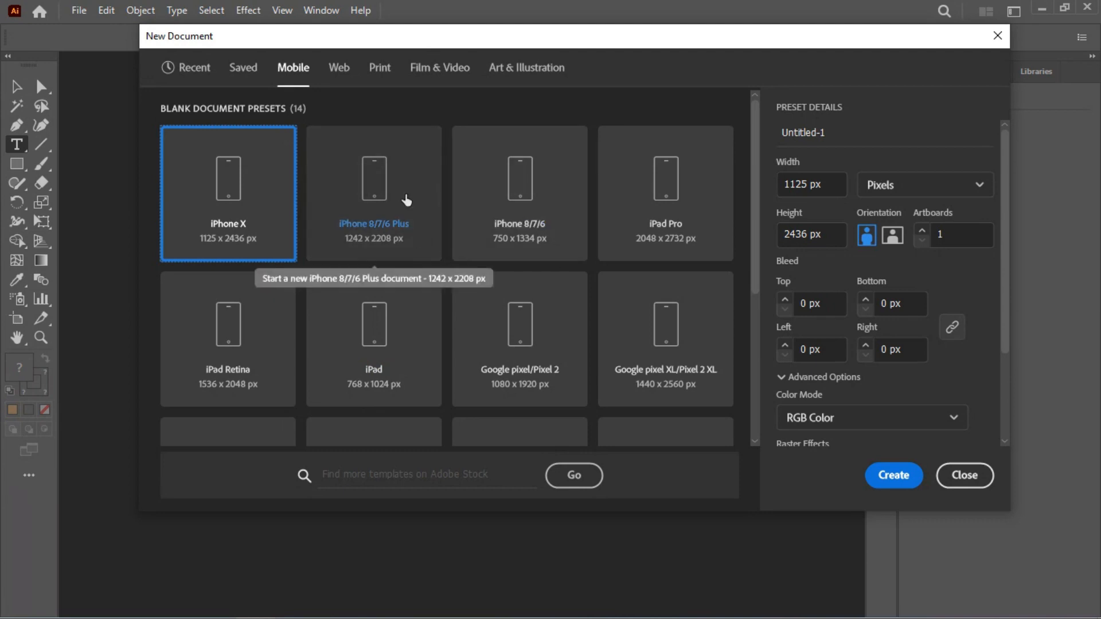
{"action": "left_click", "coordinate": [334, 70]}
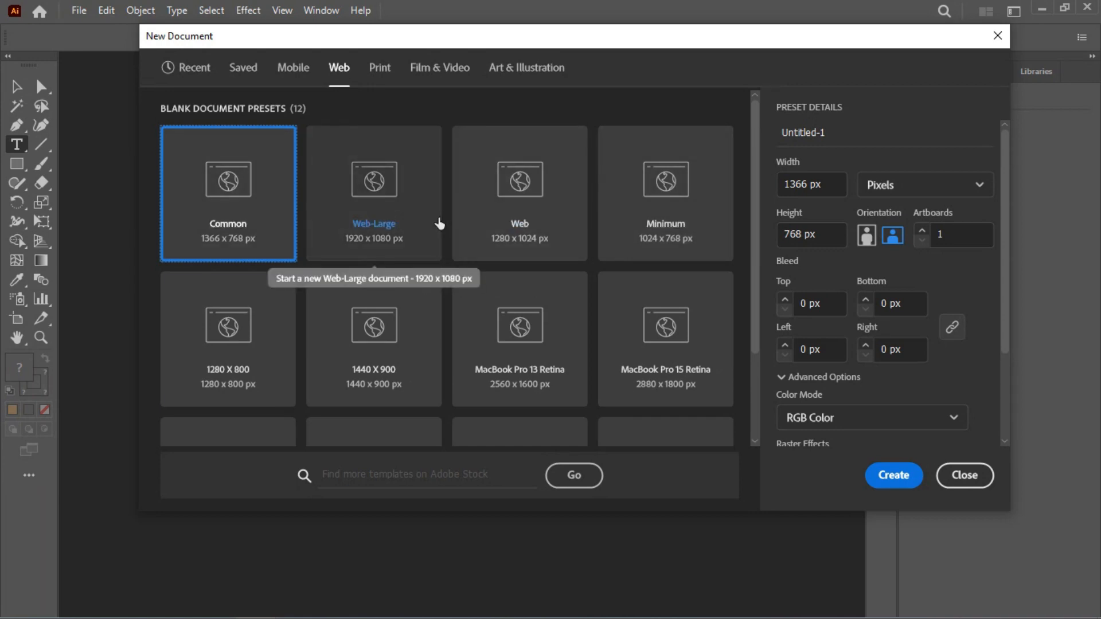
{"action": "left_click", "coordinate": [380, 68]}
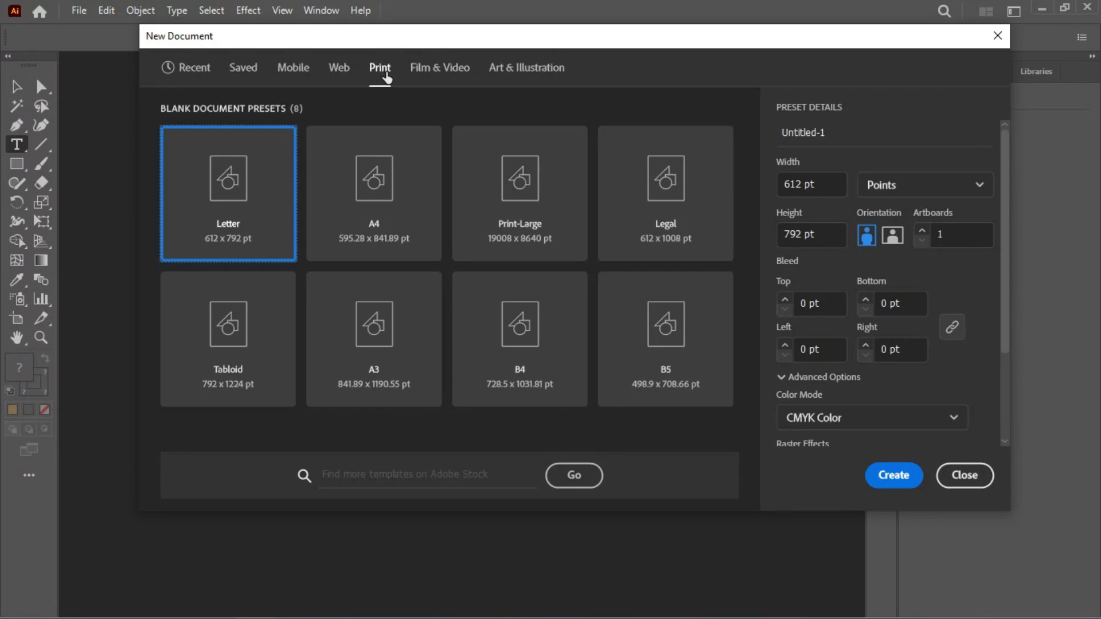
{"action": "left_click", "coordinate": [439, 71]}
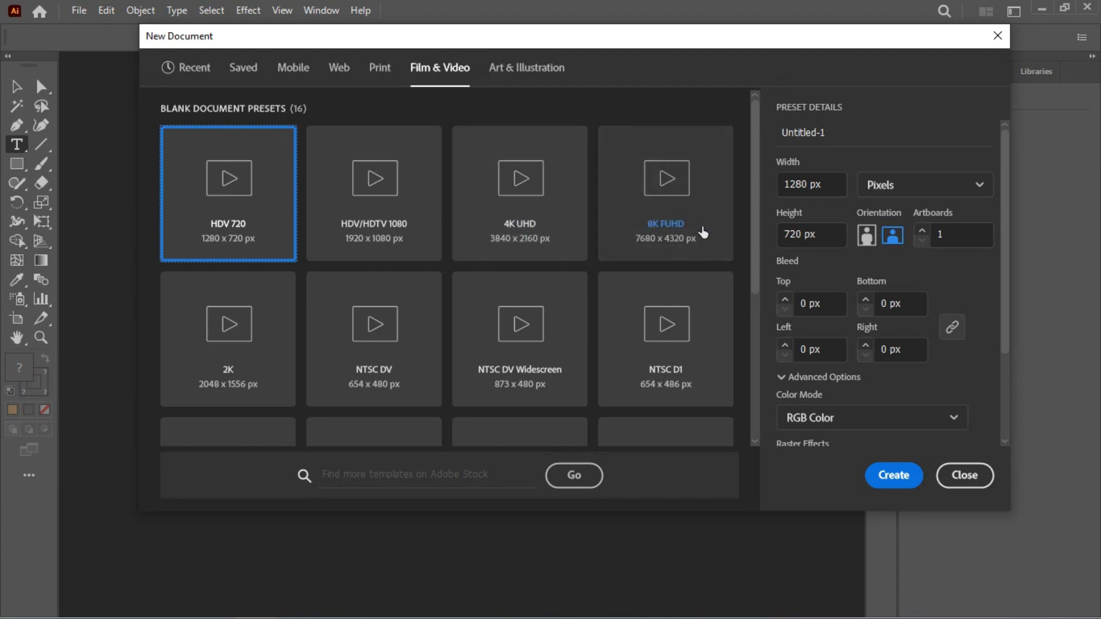
{"action": "left_click", "coordinate": [535, 67]}
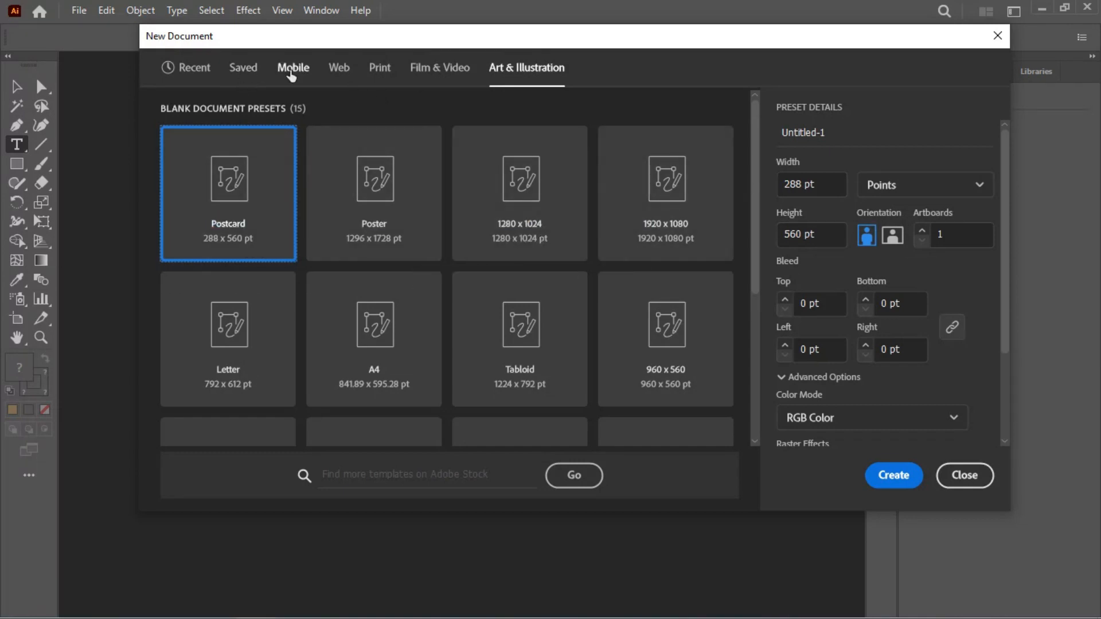
- Review the available measurement units for the Art & Illustration Postcard preset and set the document's units to Inches
{"action": "left_click", "coordinate": [819, 184]}
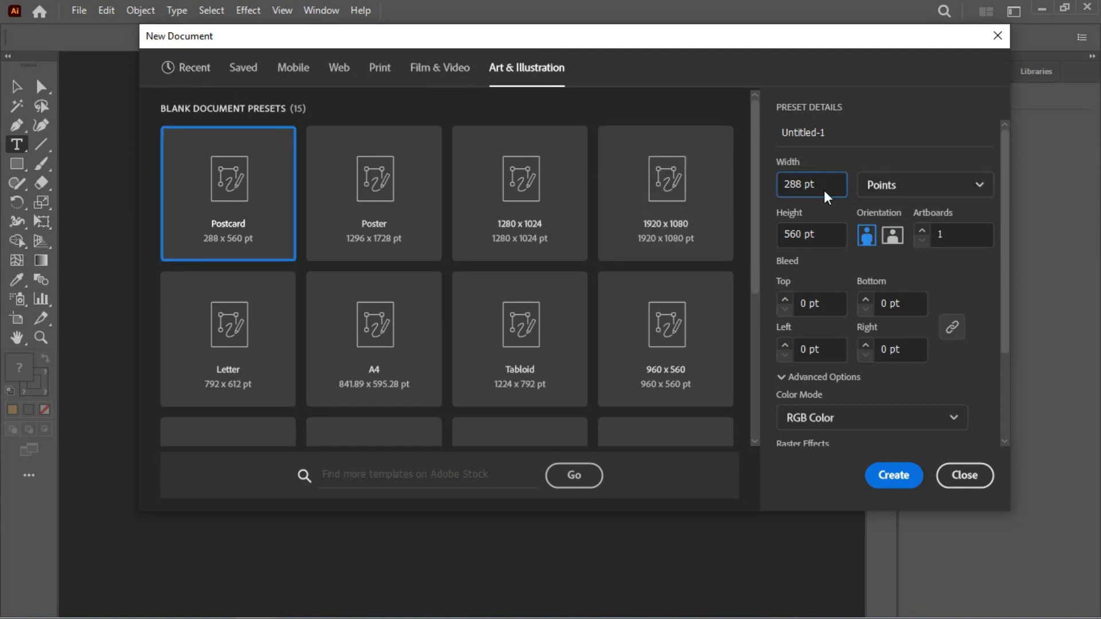
{"action": "left_click", "coordinate": [892, 184]}
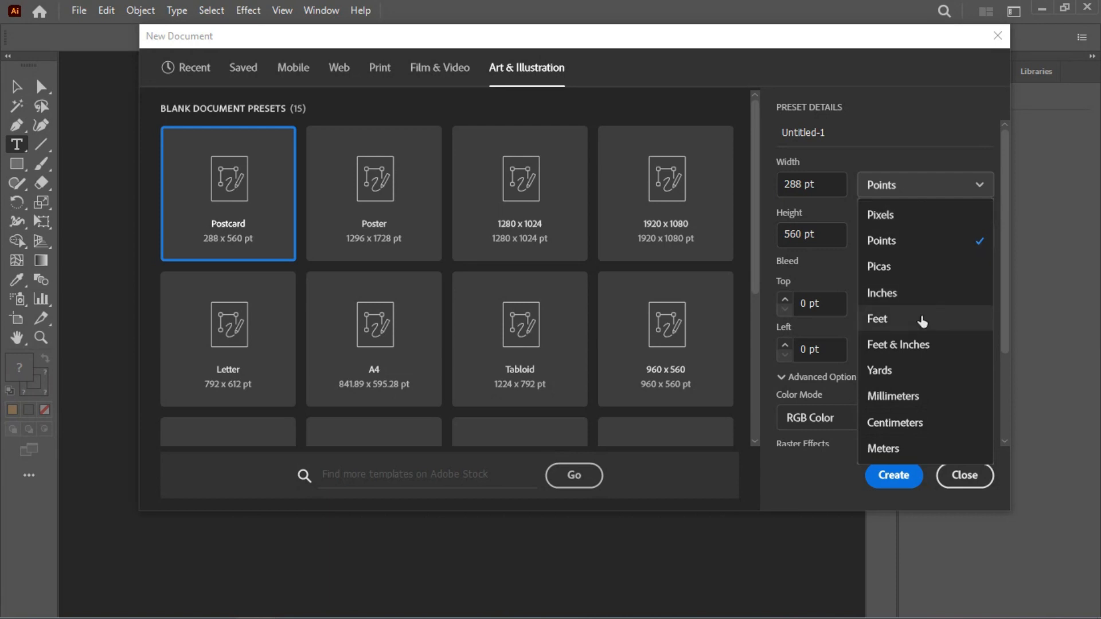
{"action": "left_click", "coordinate": [915, 125]}
{"action": "left_click", "coordinate": [839, 183]}
{"action": "left_click_drag", "start_coordinate": [833, 184], "coordinate": [752, 196]}
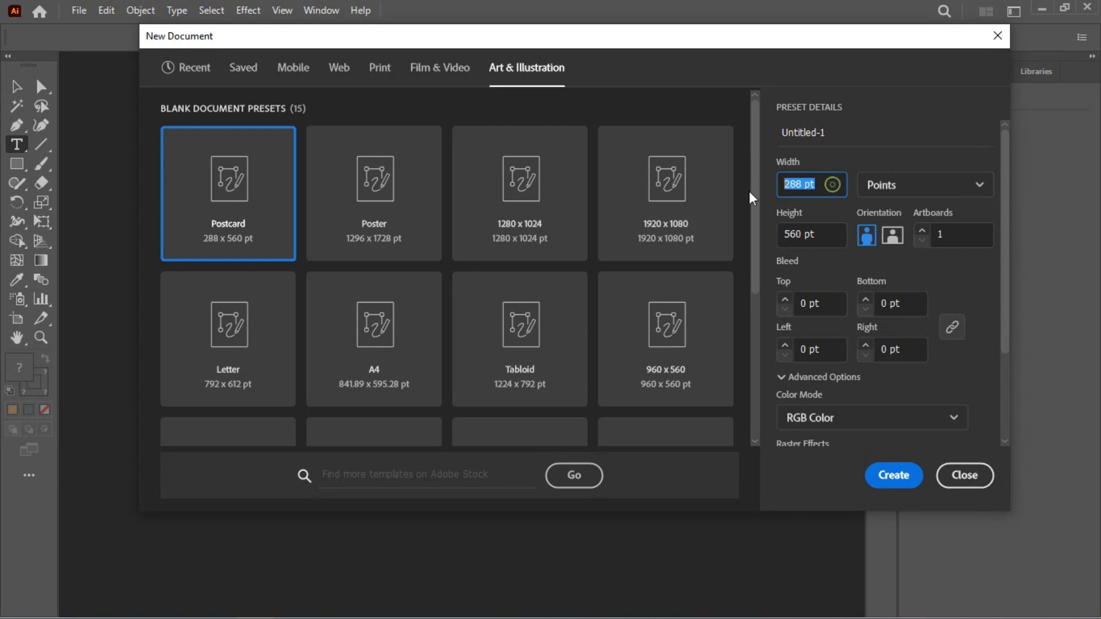
{"action": "left_click", "coordinate": [915, 185]}
{"action": "left_click", "coordinate": [896, 292]}
{"action": "left_click_drag", "start_coordinate": [832, 185], "coordinate": [699, 217]}
{"action": "type", "text": "8"}
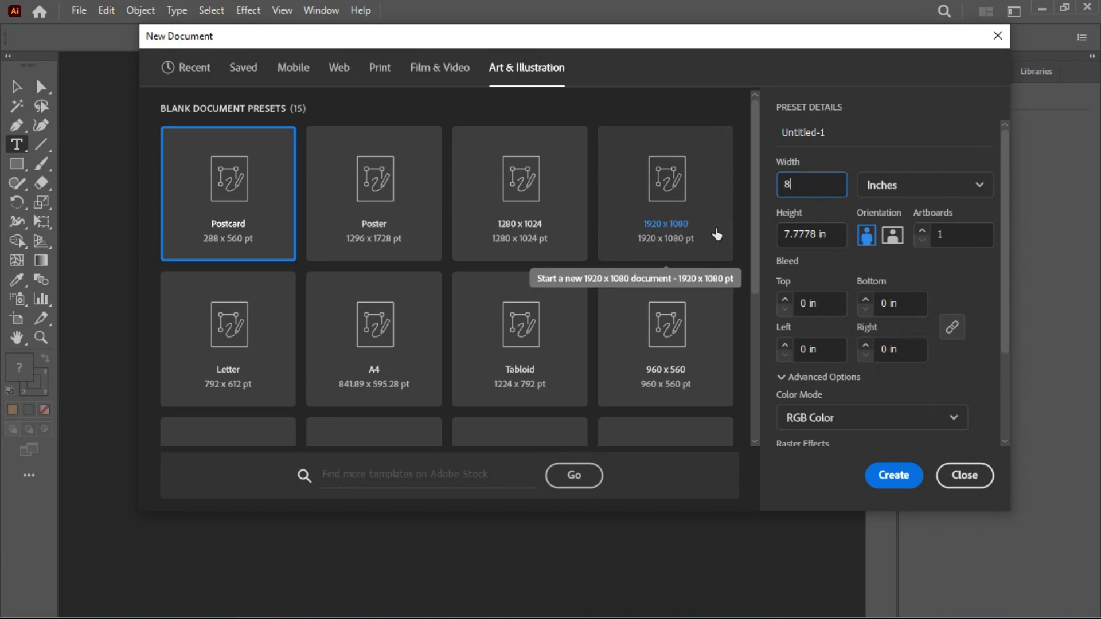
{"action": "key", "text": "Tab"}
{"action": "type", "text": "1"}
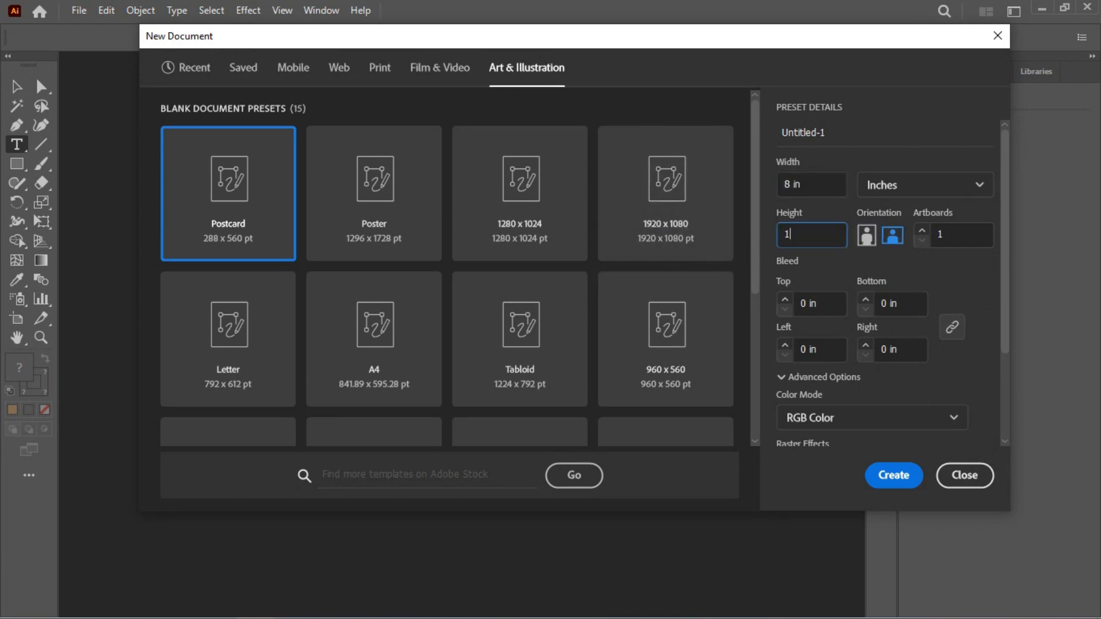
- Set the new document's size to 12 in wide by 8 in high
{"action": "left_click_drag", "start_coordinate": [806, 185], "coordinate": [734, 189]}
{"action": "type", "text": "12"}
{"action": "key", "text": "Tab"}
{"action": "type", "text": "8"}
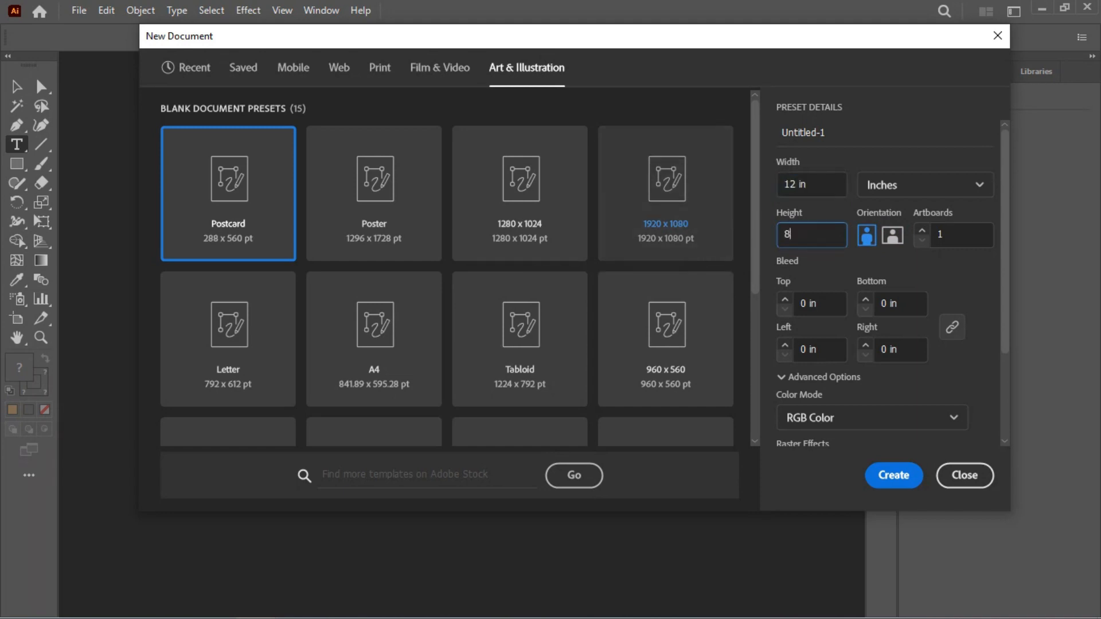
- Try portrait orientation, return to landscape, and set the number of artboards to 3
{"action": "left_click", "coordinate": [891, 241]}
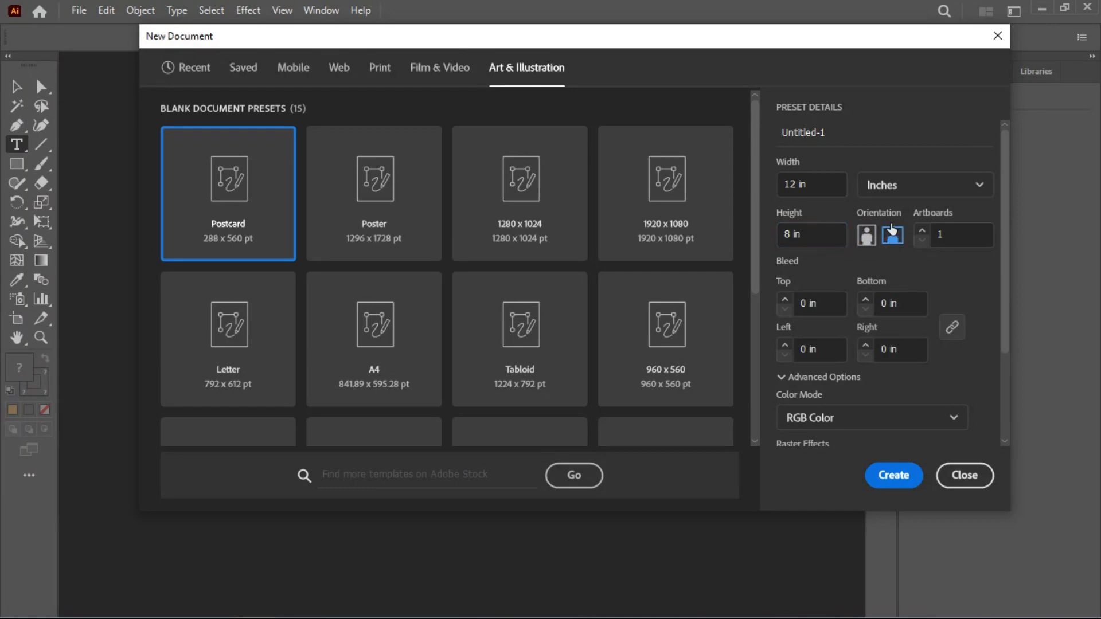
{"action": "left_click", "coordinate": [867, 238]}
{"action": "left_click", "coordinate": [893, 238]}
{"action": "left_click", "coordinate": [953, 234]}
{"action": "left_click", "coordinate": [923, 231]}
{"action": "left_click", "coordinate": [922, 239]}
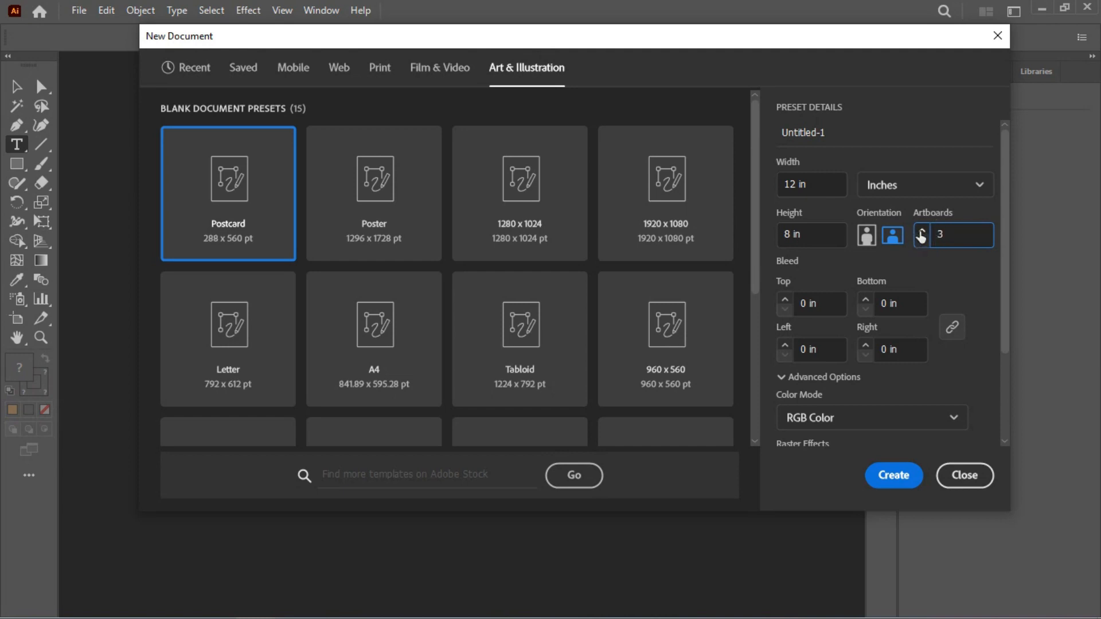
- Set the linked bleed to 0.5 in on all four sides
{"action": "left_click", "coordinate": [808, 301]}
{"action": "type", "text": "."}
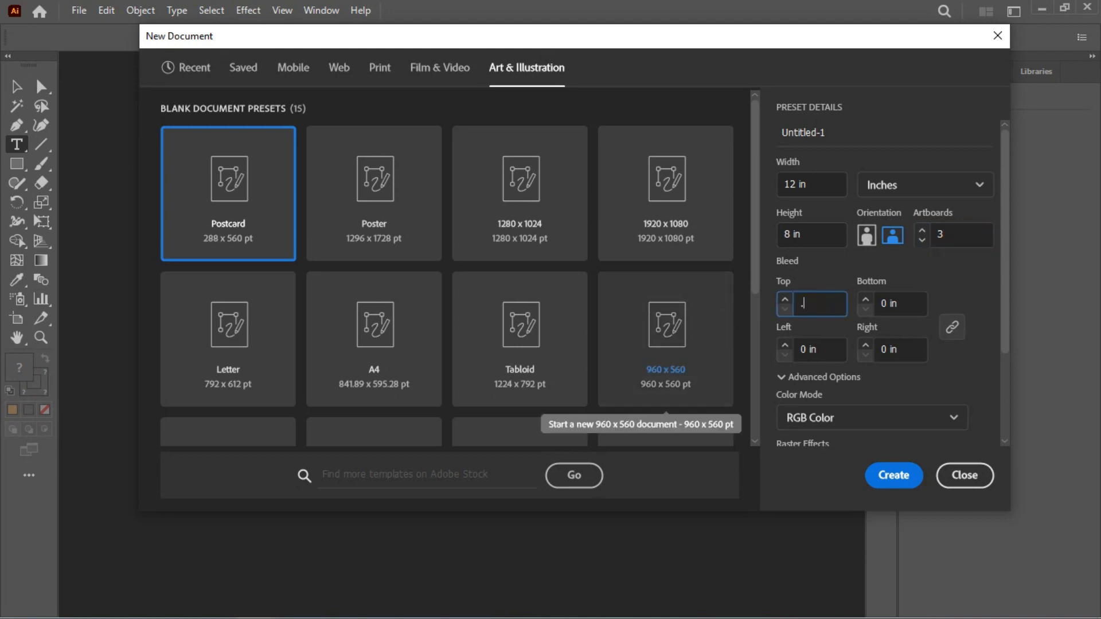
{"action": "type", "text": "5"}
{"action": "left_click", "coordinate": [898, 304]}
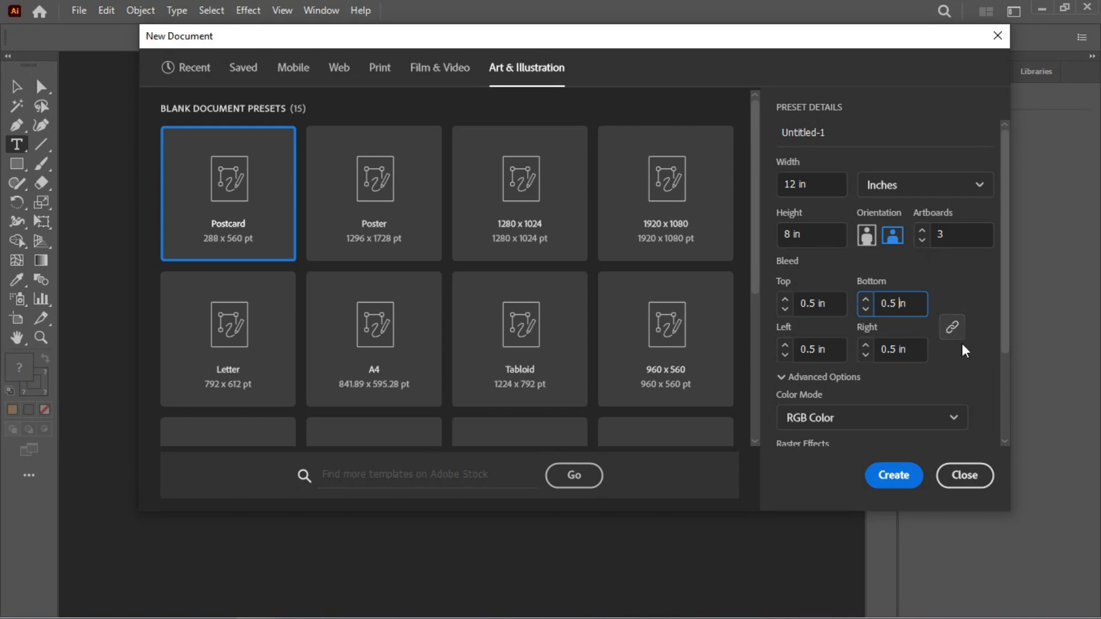
- Unlink the bleed sides to enter 0.4 in for the top and 0.2 in for the bottom, and relink all sides at 0.2 in
{"action": "left_click", "coordinate": [952, 327]}
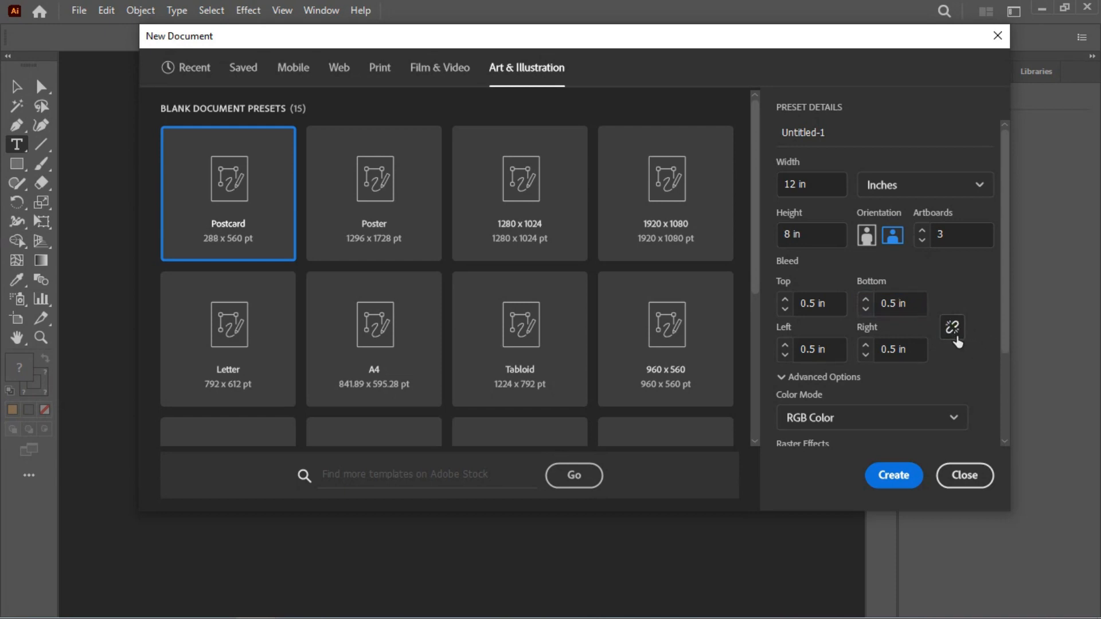
{"action": "left_click", "coordinate": [814, 302]}
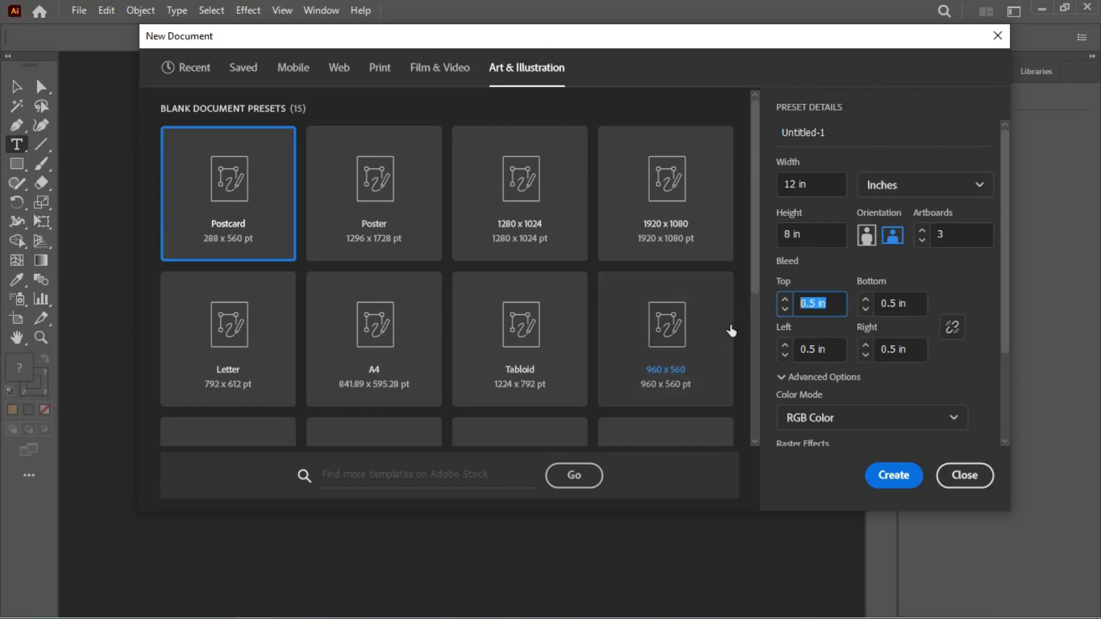
{"action": "type", "text": "."}
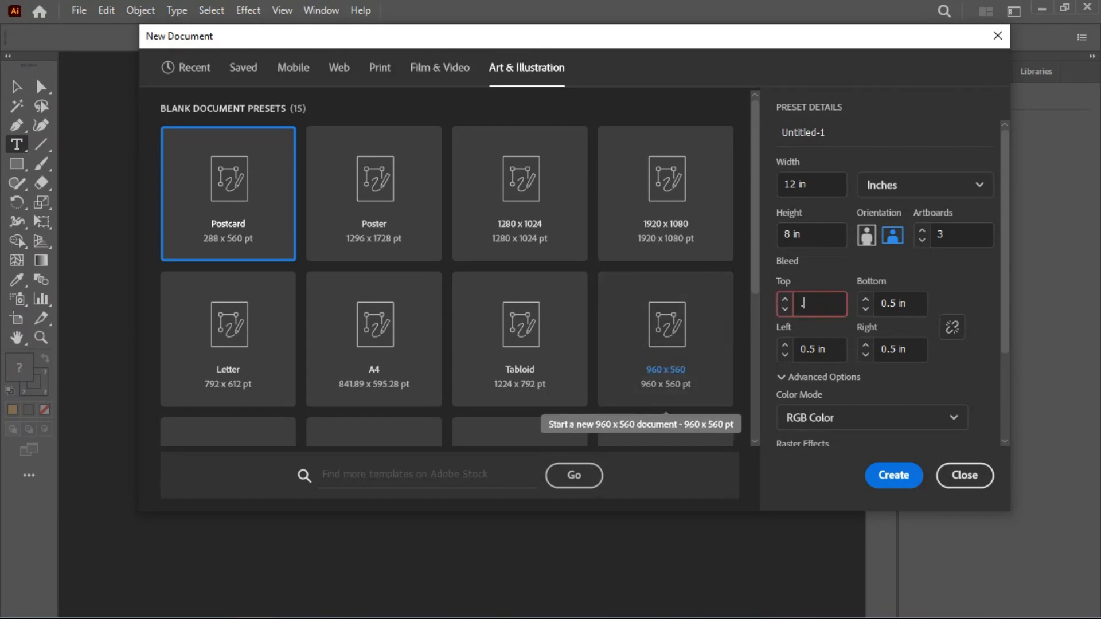
{"action": "type", "text": "4"}
{"action": "left_click", "coordinate": [904, 299]}
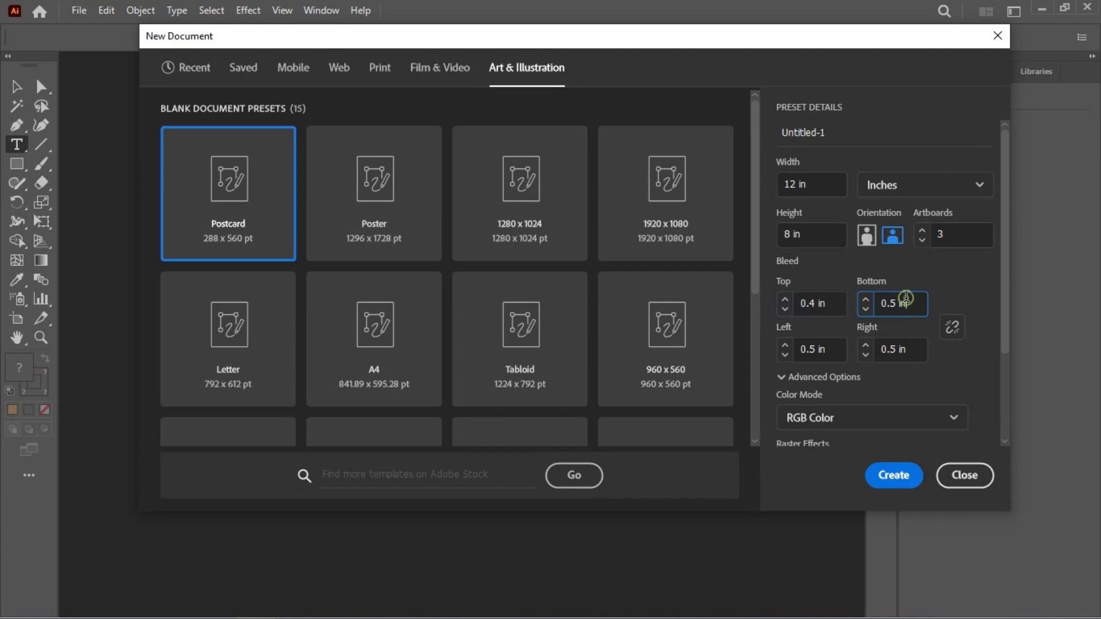
{"action": "double_click", "coordinate": [908, 299]}
{"action": "type", "text": ".2"}
{"action": "left_click", "coordinate": [908, 348]}
{"action": "left_click", "coordinate": [953, 327]}
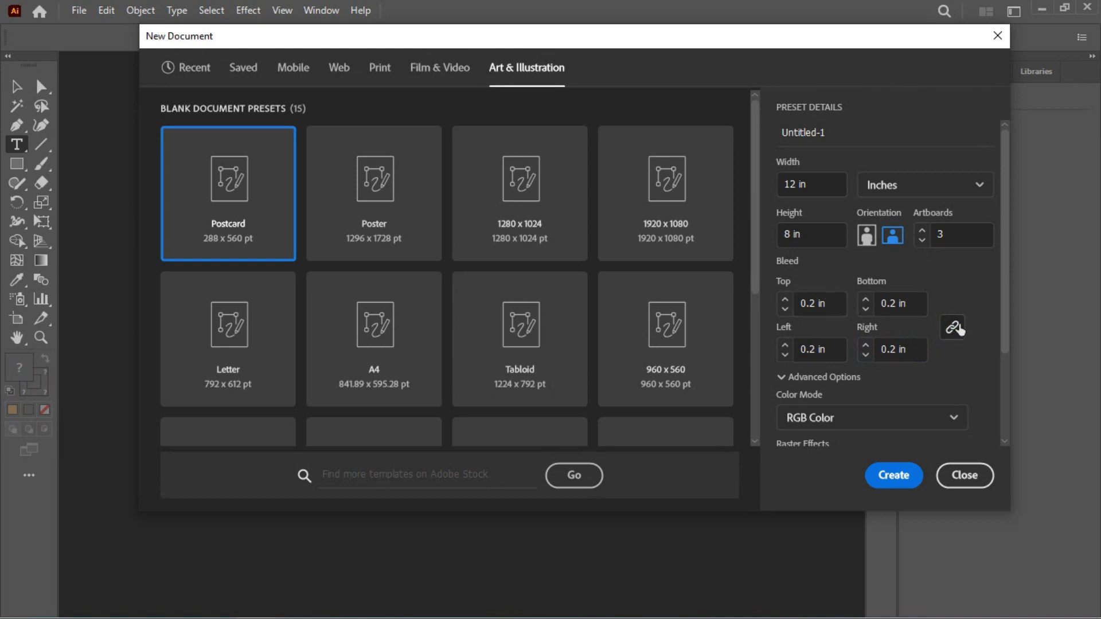
- Examine the advanced options, including the choices for color mode and preview mode, without changing them
{"action": "left_click", "coordinate": [828, 377]}
{"action": "left_click", "coordinate": [828, 377]}
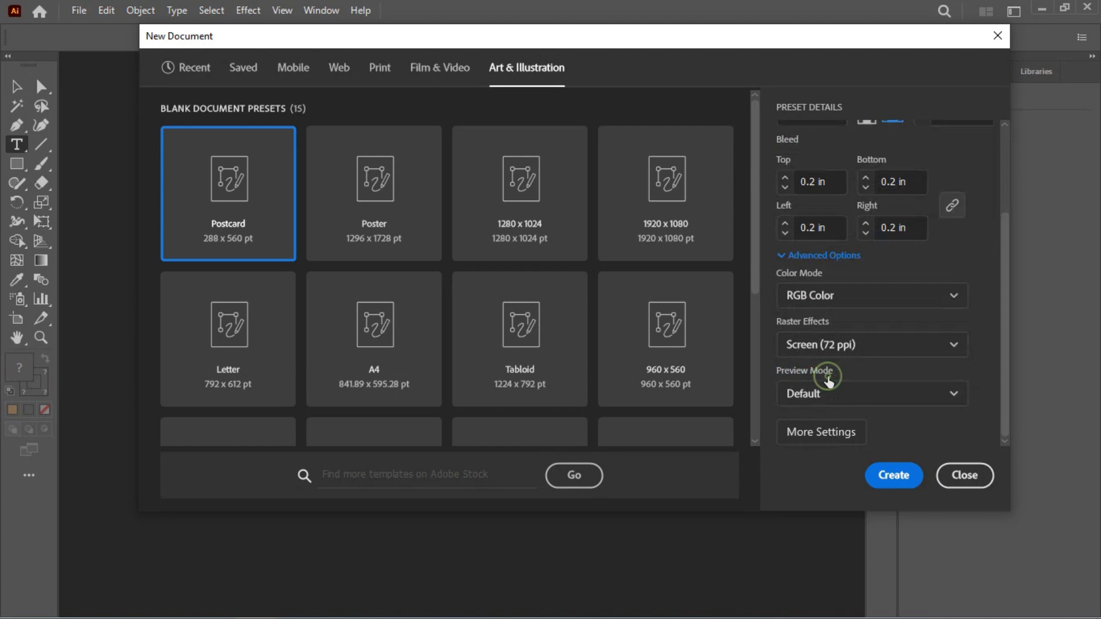
{"action": "left_click", "coordinate": [837, 298]}
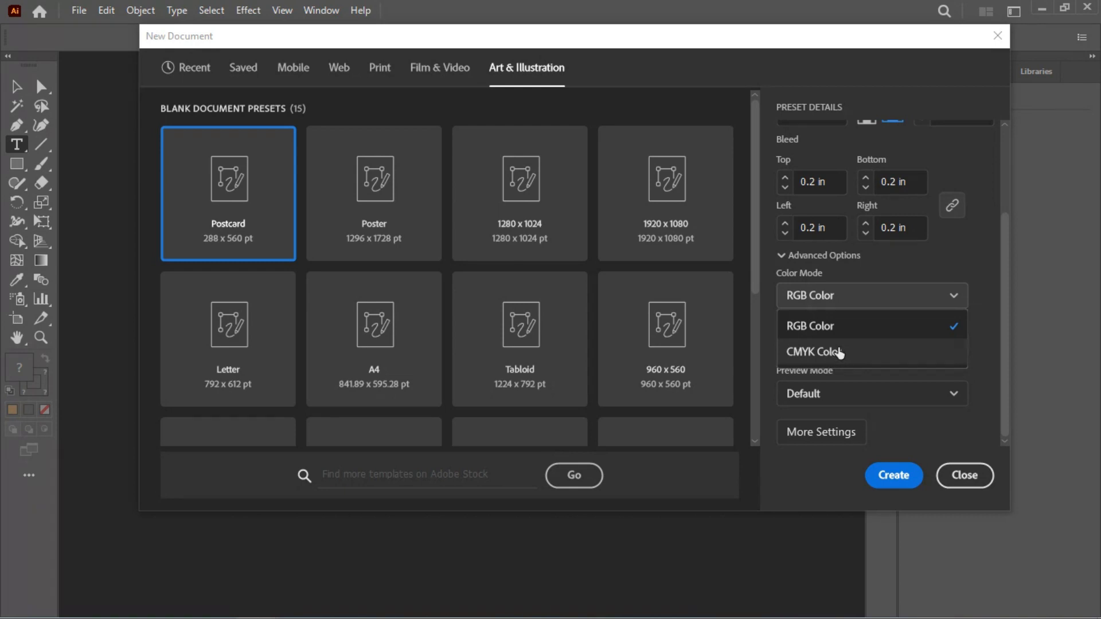
{"action": "left_click", "coordinate": [876, 294]}
{"action": "left_click", "coordinate": [858, 394]}
{"action": "left_click", "coordinate": [860, 393]}
{"action": "left_click", "coordinate": [862, 394]}
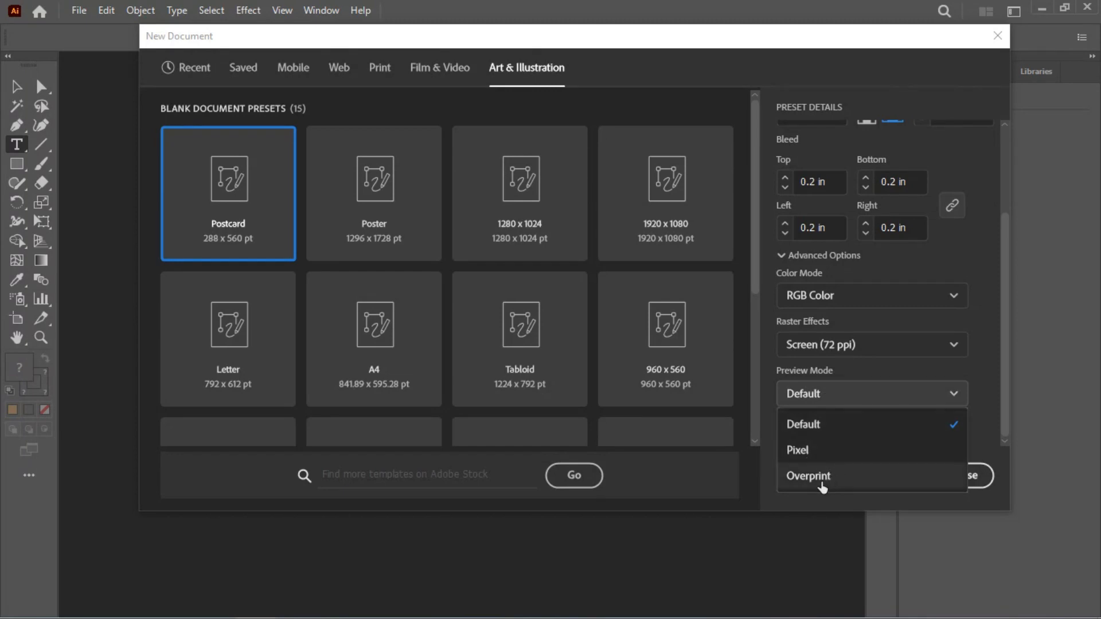
{"action": "left_click", "coordinate": [782, 495]}
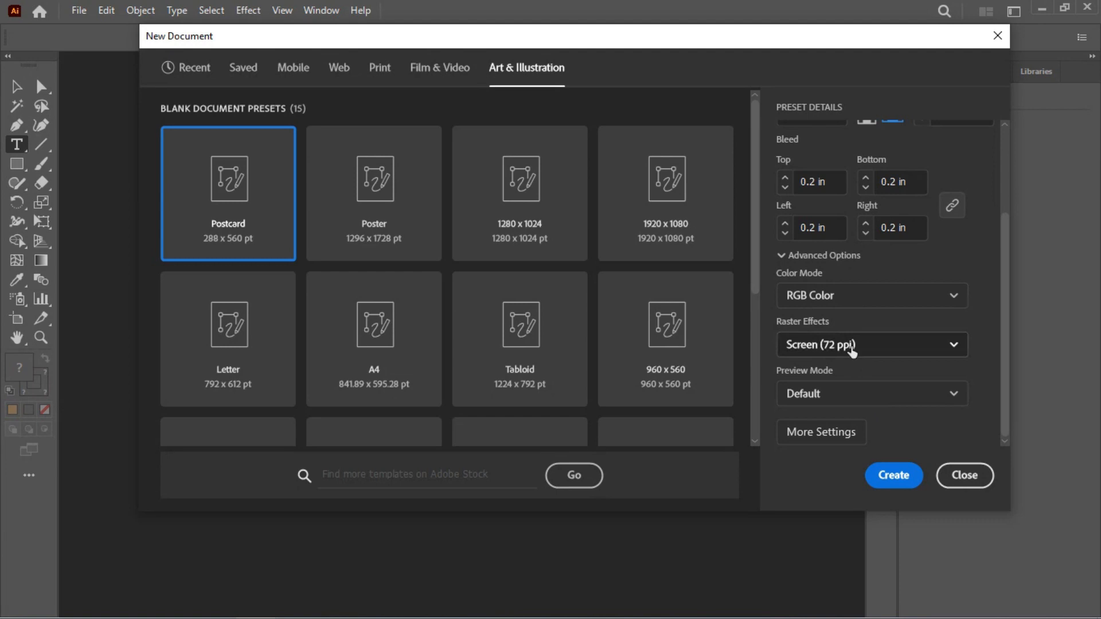
- Create the document with the CMYK Color mode and High (300 ppi) raster effects
{"action": "left_click", "coordinate": [853, 296]}
{"action": "left_click", "coordinate": [821, 358]}
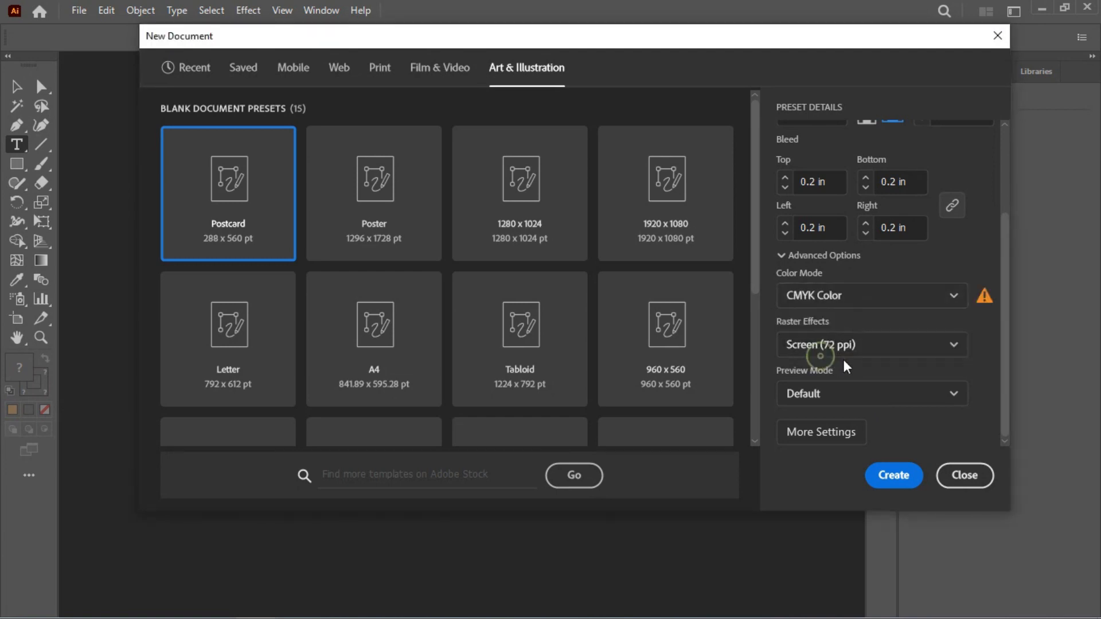
{"action": "left_click", "coordinate": [857, 346]}
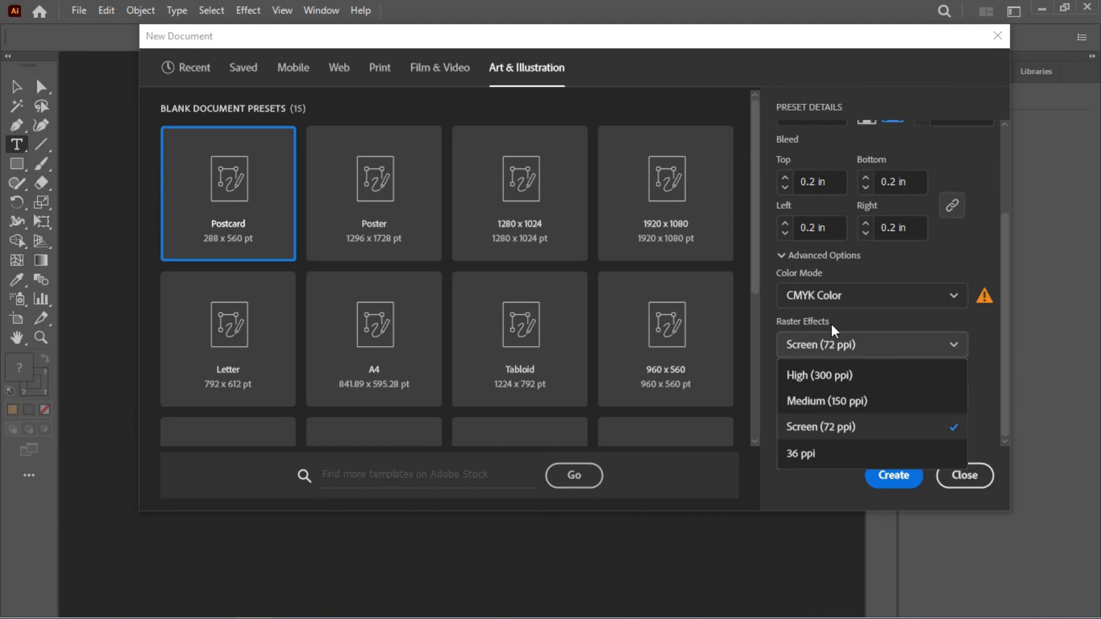
{"action": "scroll", "coordinate": [947, 345], "scroll_direction": "up", "scroll_amount": 2}
{"action": "scroll", "coordinate": [921, 375], "scroll_direction": "down", "scroll_amount": 2}
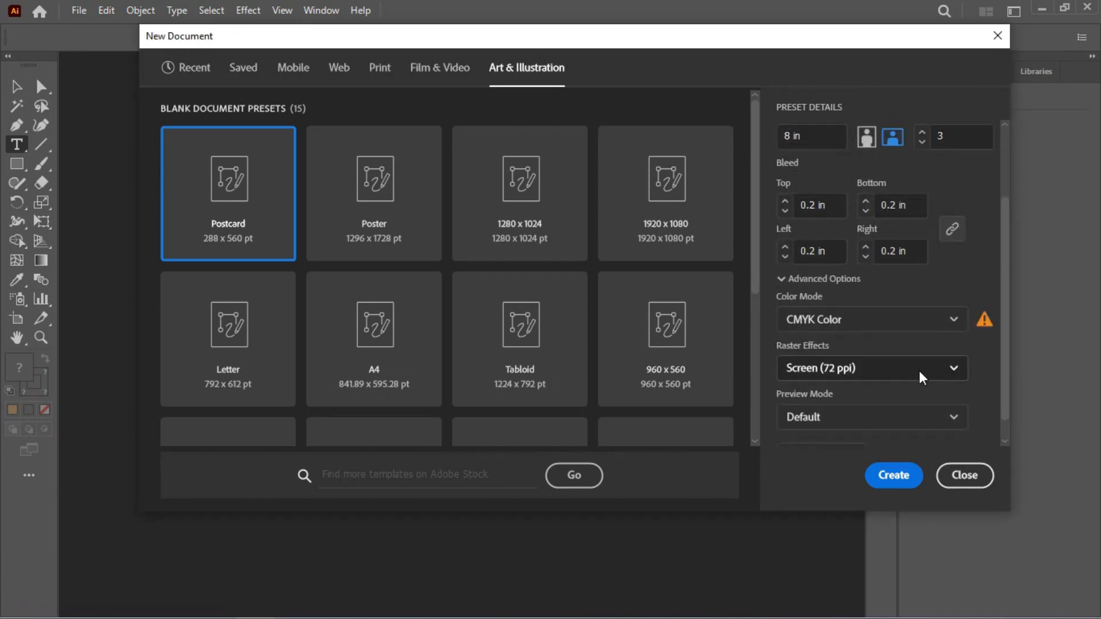
{"action": "scroll", "coordinate": [951, 380], "scroll_direction": "down", "scroll_amount": 1}
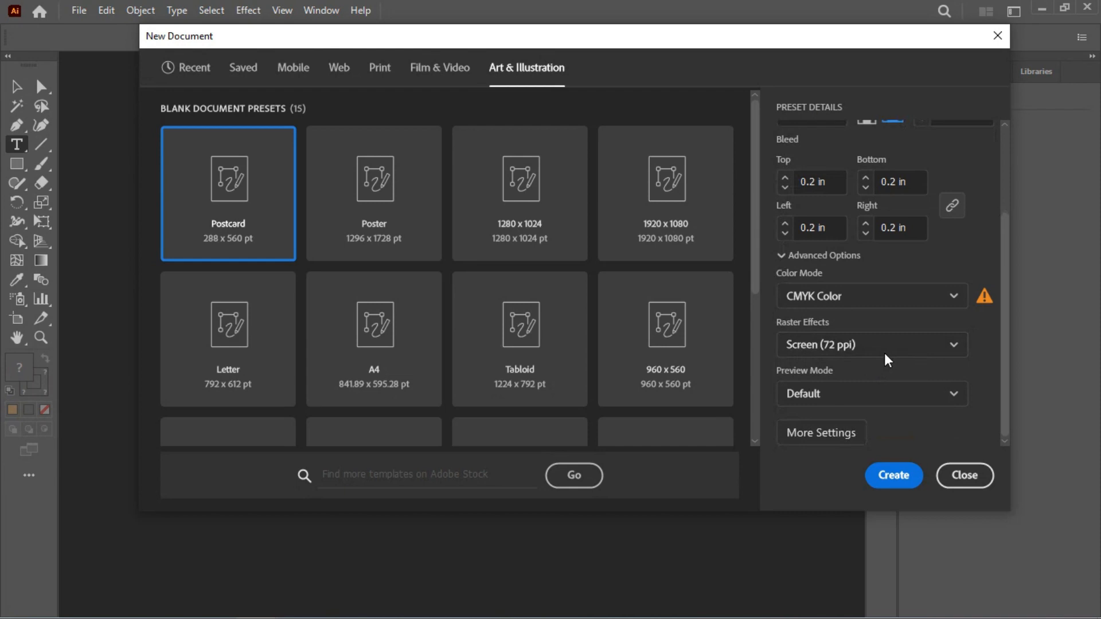
{"action": "left_click", "coordinate": [886, 347]}
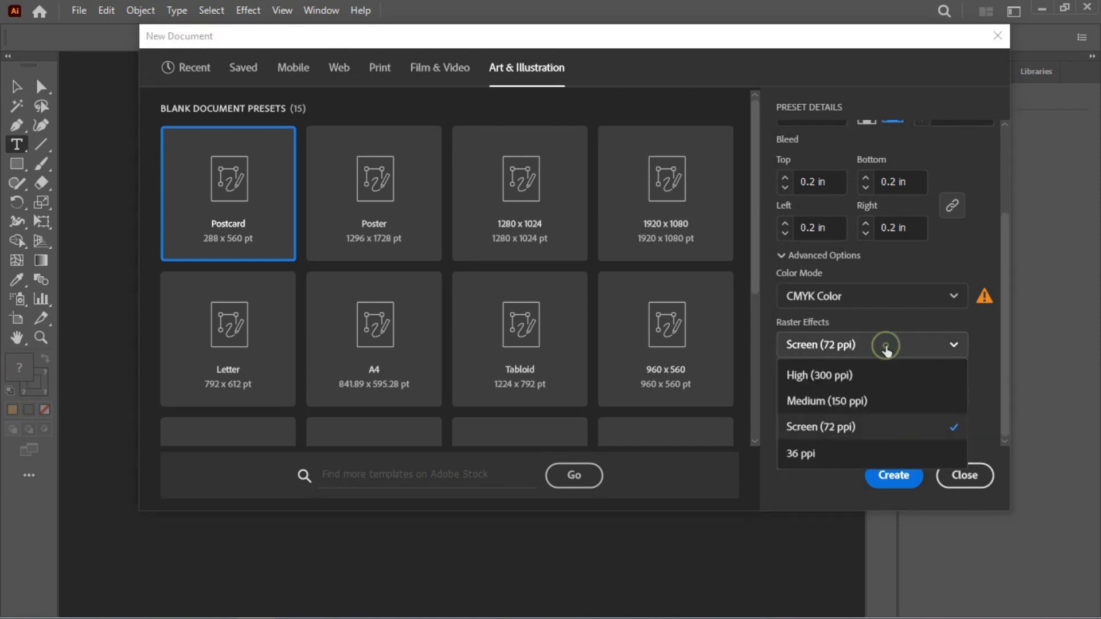
{"action": "left_click", "coordinate": [854, 377]}
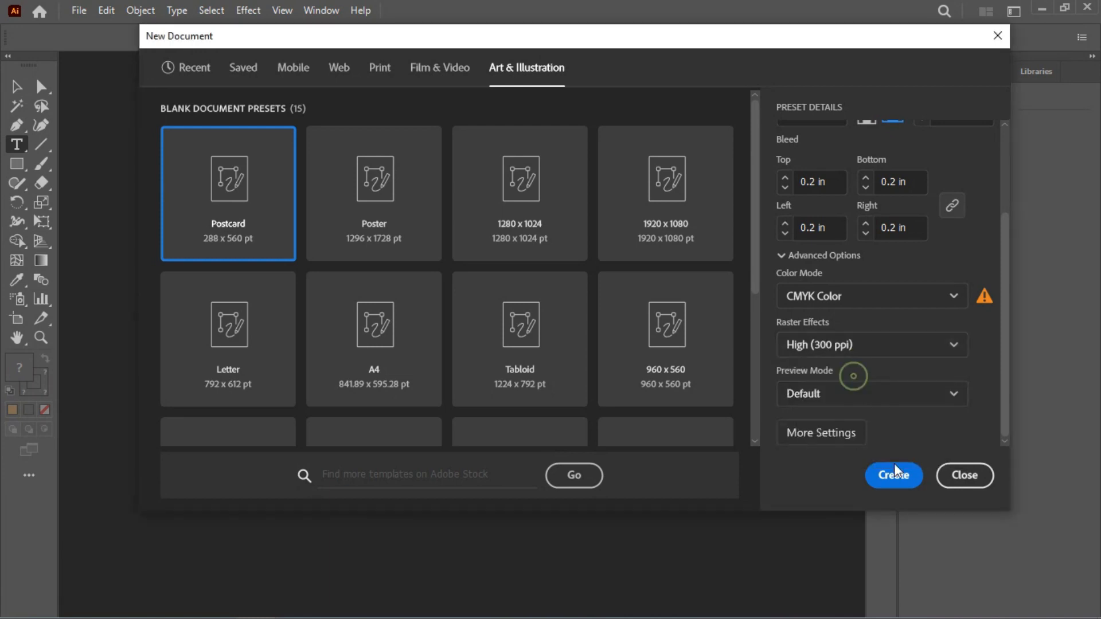
{"action": "left_click", "coordinate": [893, 478]}
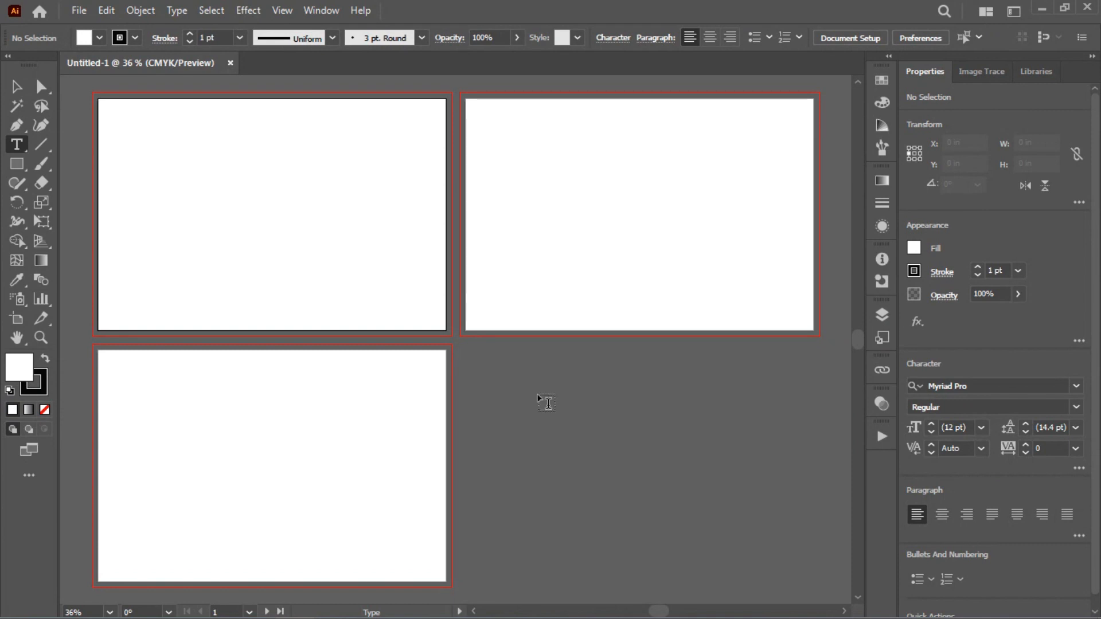
- Review the list of available panels and show the Align panel
{"action": "left_click", "coordinate": [320, 10]}
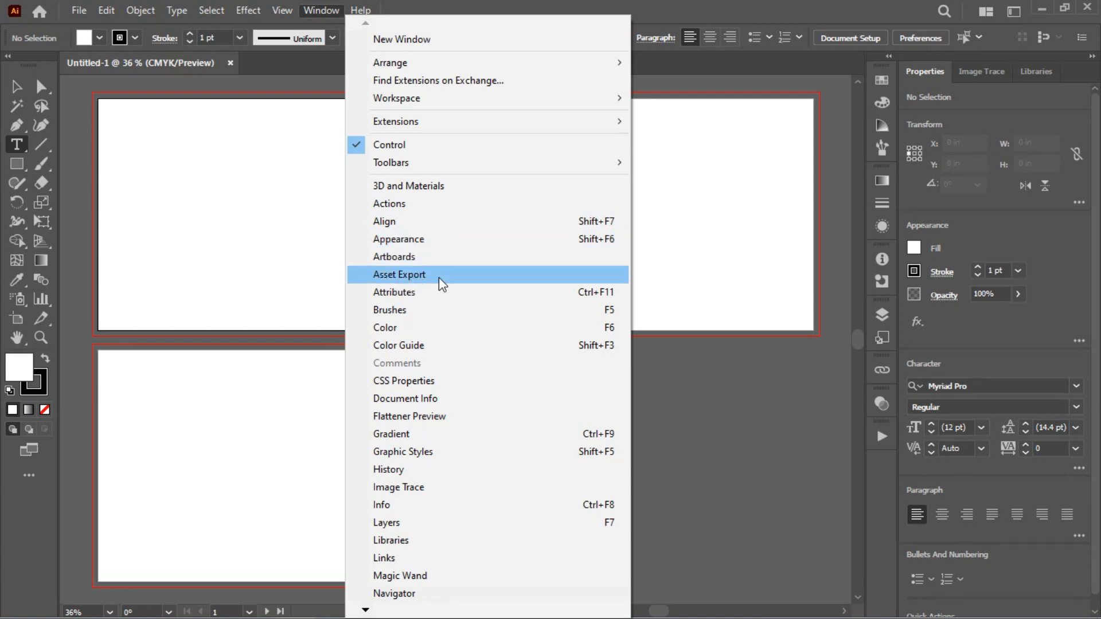
{"action": "left_click", "coordinate": [403, 221]}
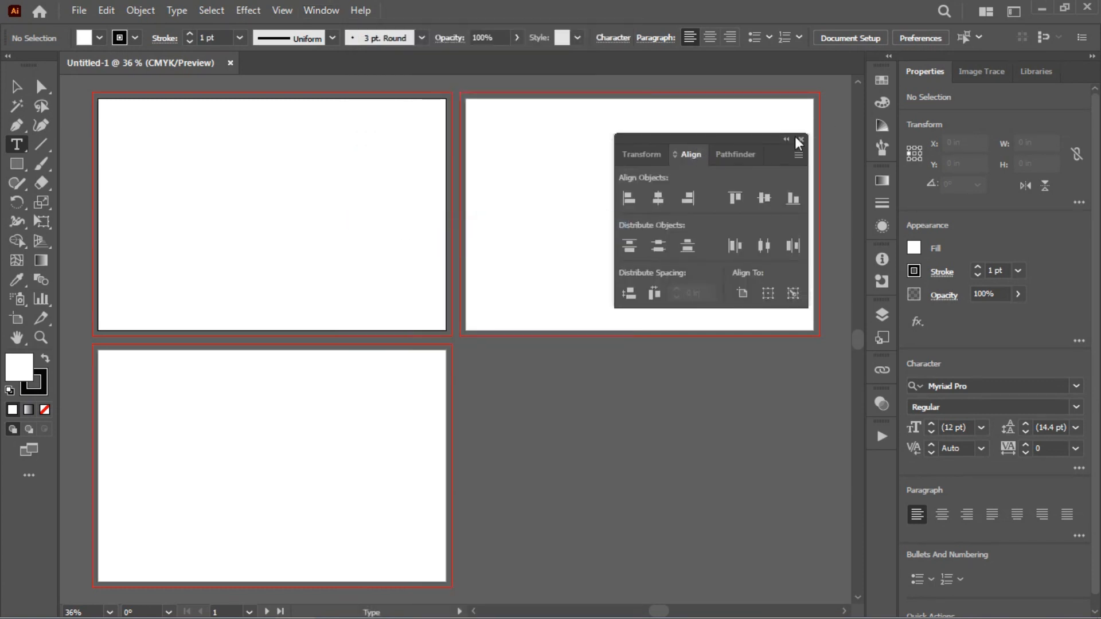
- Move the floating panel group over the first artboard and separate its Transform, Pathfinder and Align panels into independent floating panels
{"action": "left_click_drag", "start_coordinate": [738, 136], "coordinate": [293, 123]}
{"action": "left_click", "coordinate": [184, 143]}
{"action": "left_click", "coordinate": [283, 140]}
{"action": "left_click", "coordinate": [211, 148]}
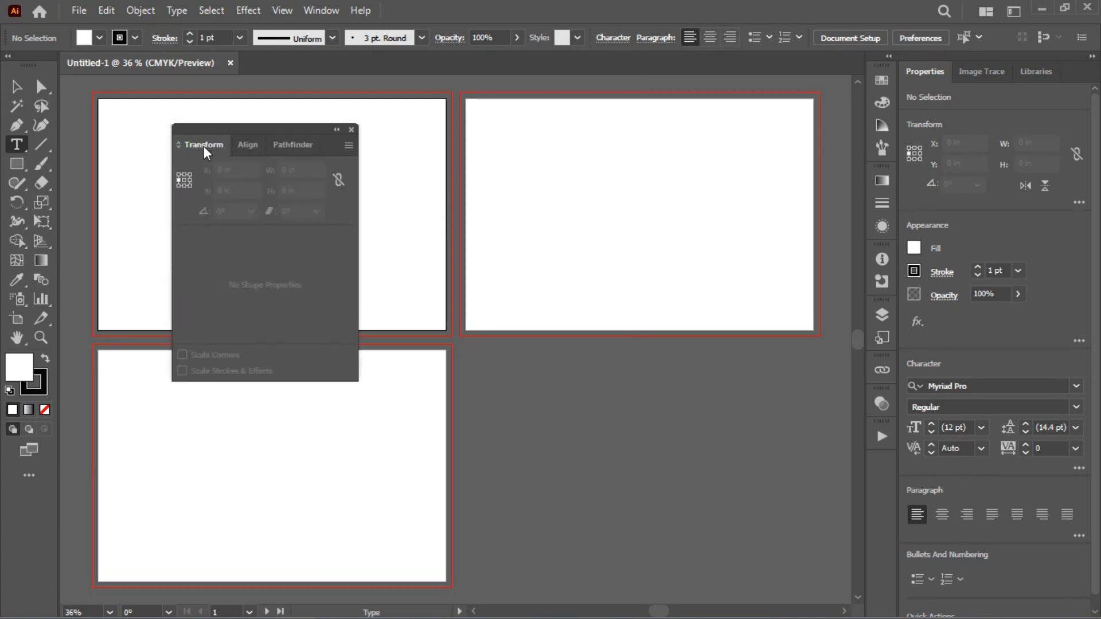
{"action": "left_click_drag", "start_coordinate": [203, 145], "coordinate": [528, 175]}
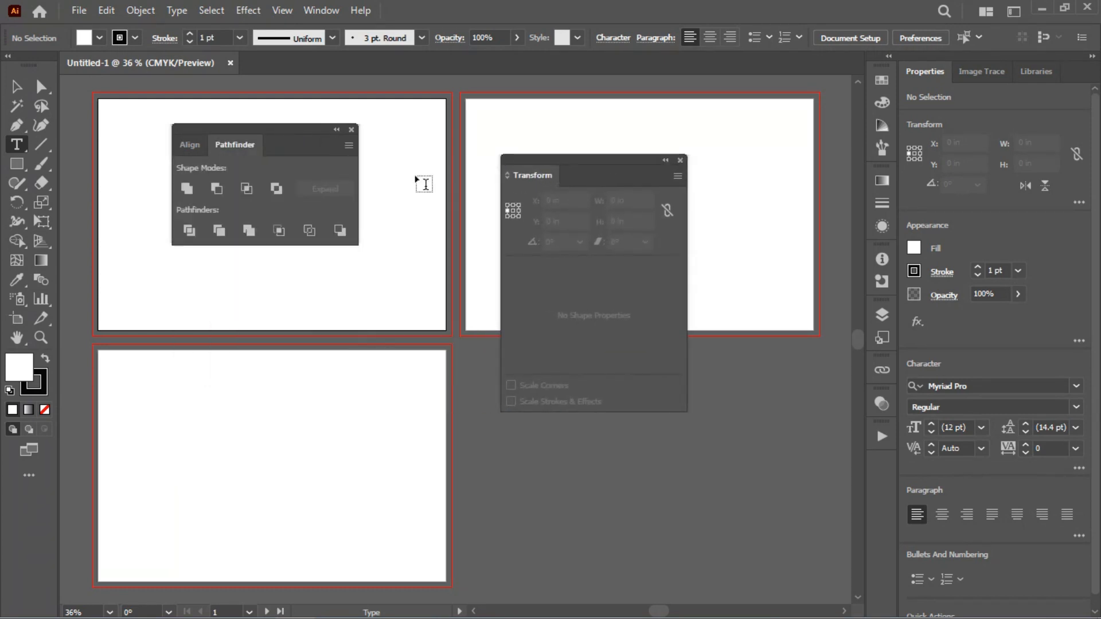
{"action": "left_click_drag", "start_coordinate": [219, 144], "coordinate": [284, 329]}
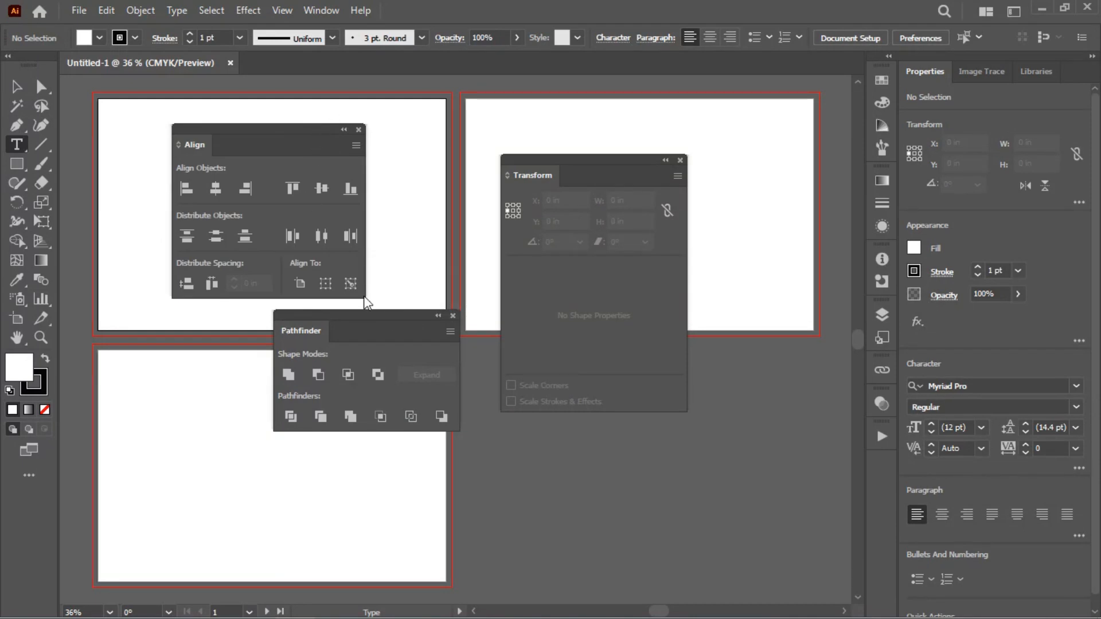
{"action": "left_click_drag", "start_coordinate": [355, 312], "coordinate": [225, 317]}
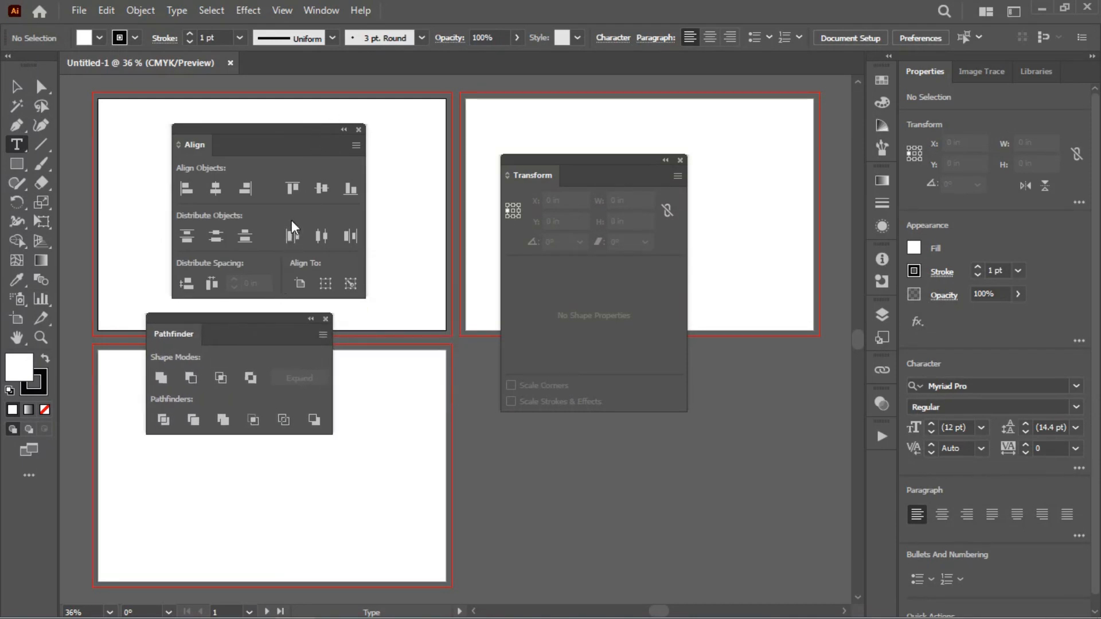
{"action": "left_click_drag", "start_coordinate": [283, 128], "coordinate": [288, 120]}
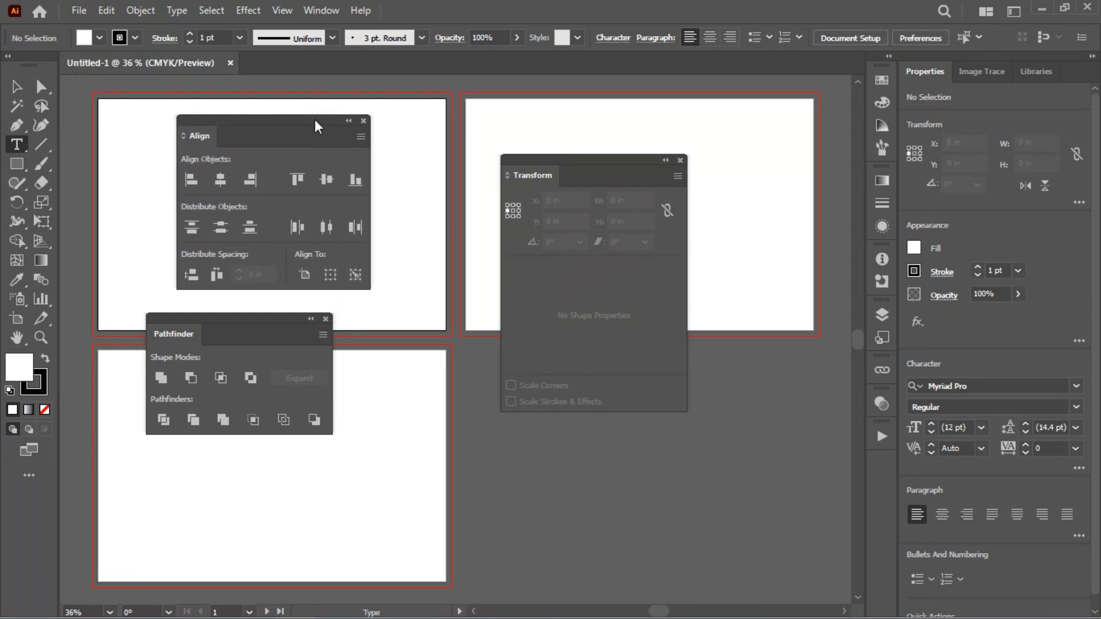
- Collapse the Align, Pathfinder and Transform panels to icons and gather them near the first artboard's upper edge
{"action": "double_click", "coordinate": [314, 119]}
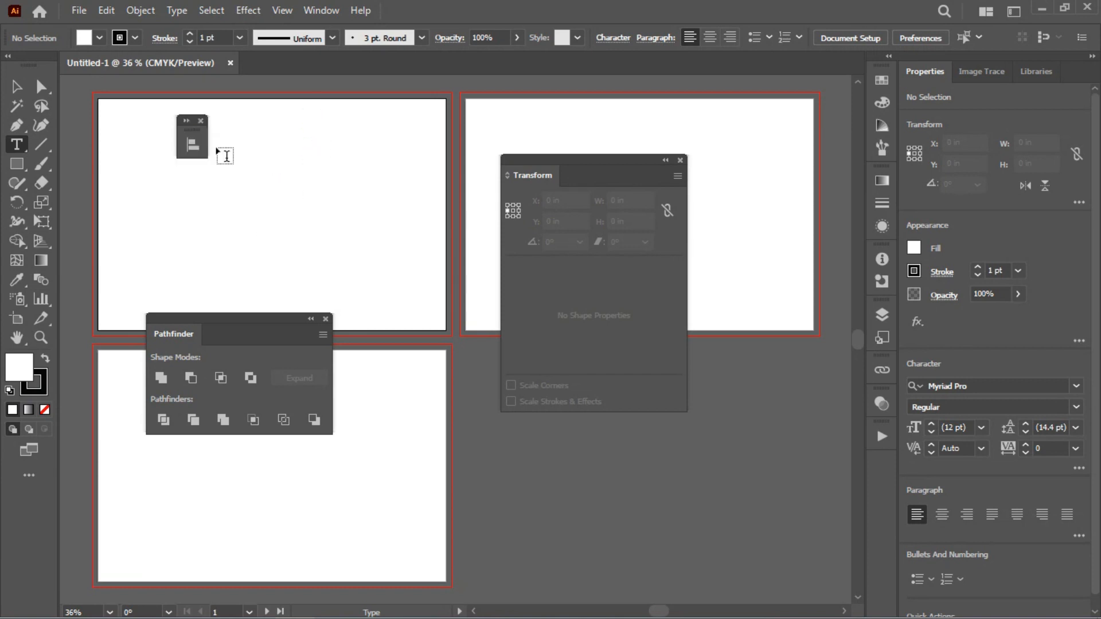
{"action": "double_click", "coordinate": [237, 317]}
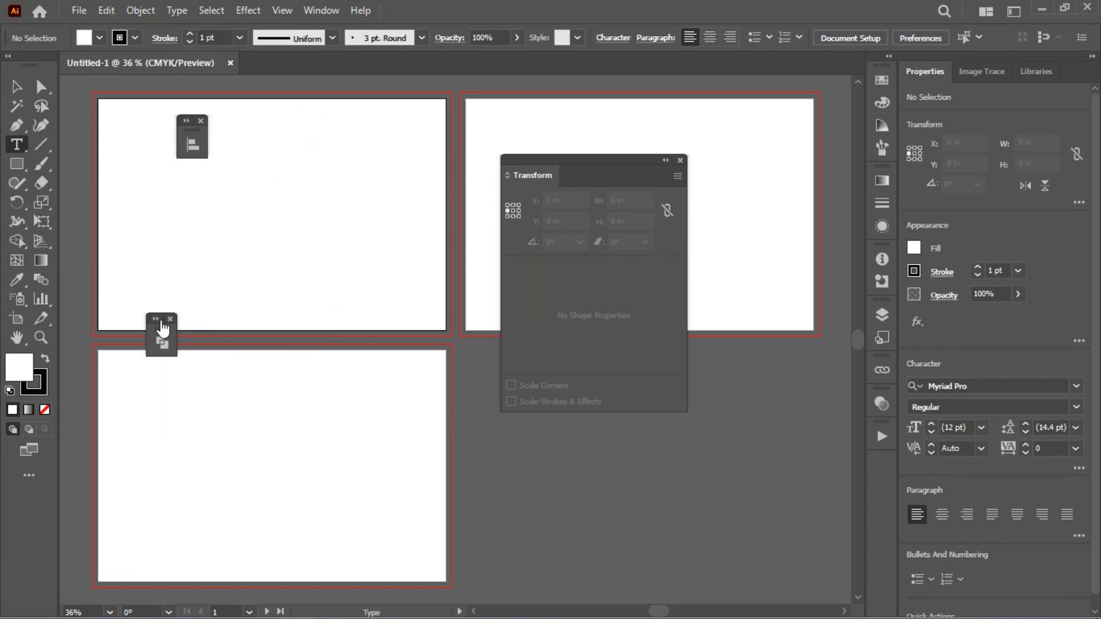
{"action": "left_click_drag", "start_coordinate": [347, 201], "coordinate": [241, 137]}
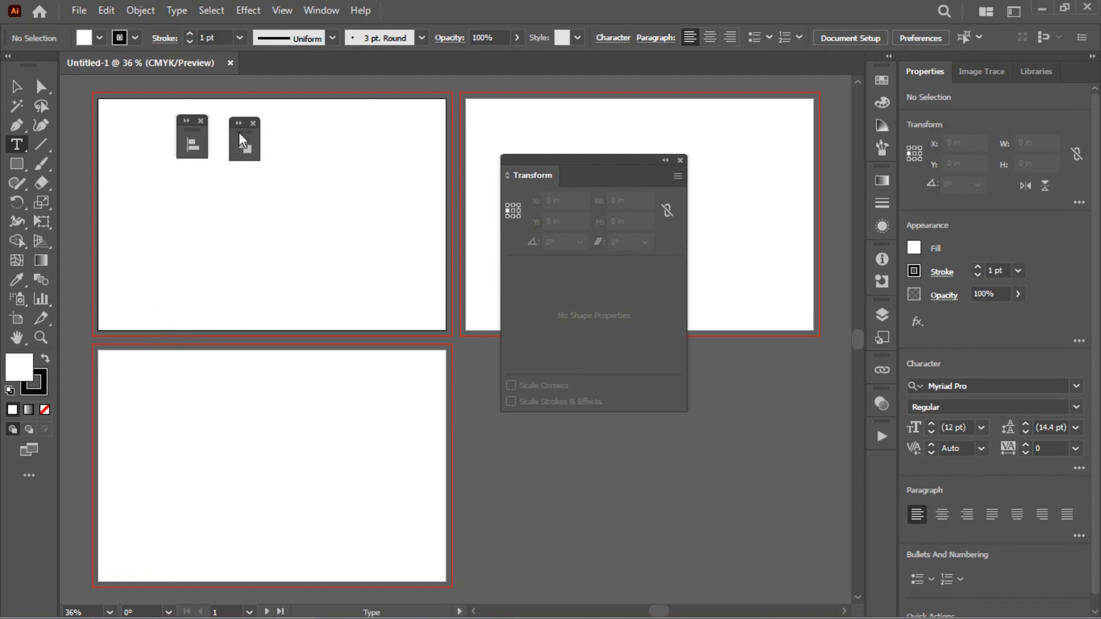
{"action": "double_click", "coordinate": [587, 173]}
{"action": "left_click_drag", "start_coordinate": [516, 167], "coordinate": [288, 127]}
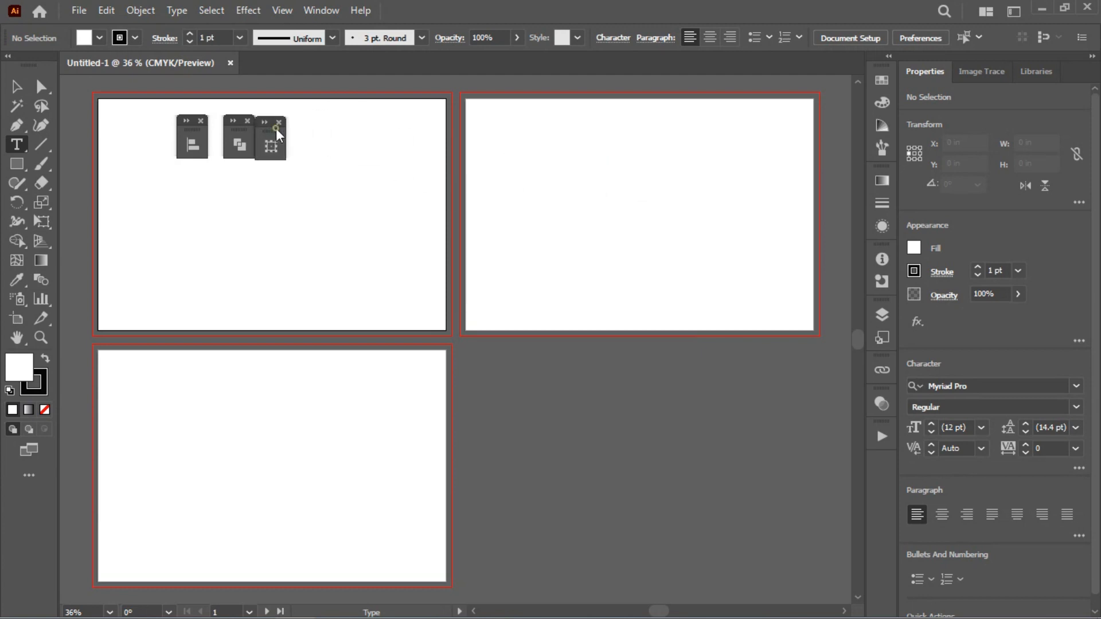
- Expand the collapsed Transform, Pathfinder and Align panels again and spread them out, placing Align over the second artboard
{"action": "double_click", "coordinate": [271, 123]}
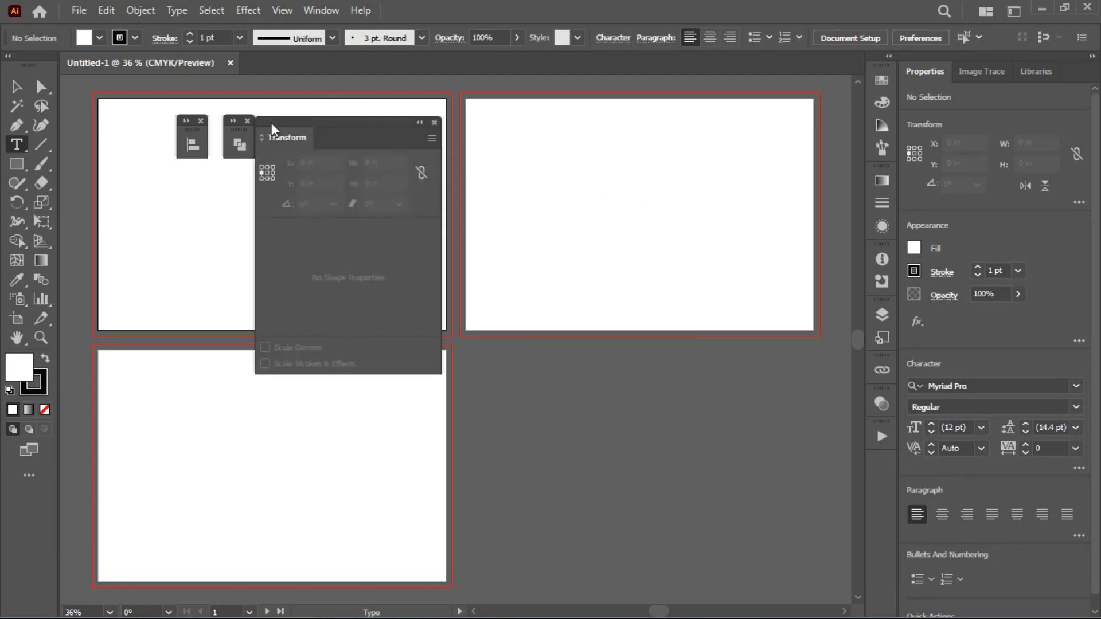
{"action": "left_click", "coordinate": [268, 130]}
{"action": "left_click_drag", "start_coordinate": [319, 119], "coordinate": [428, 118]}
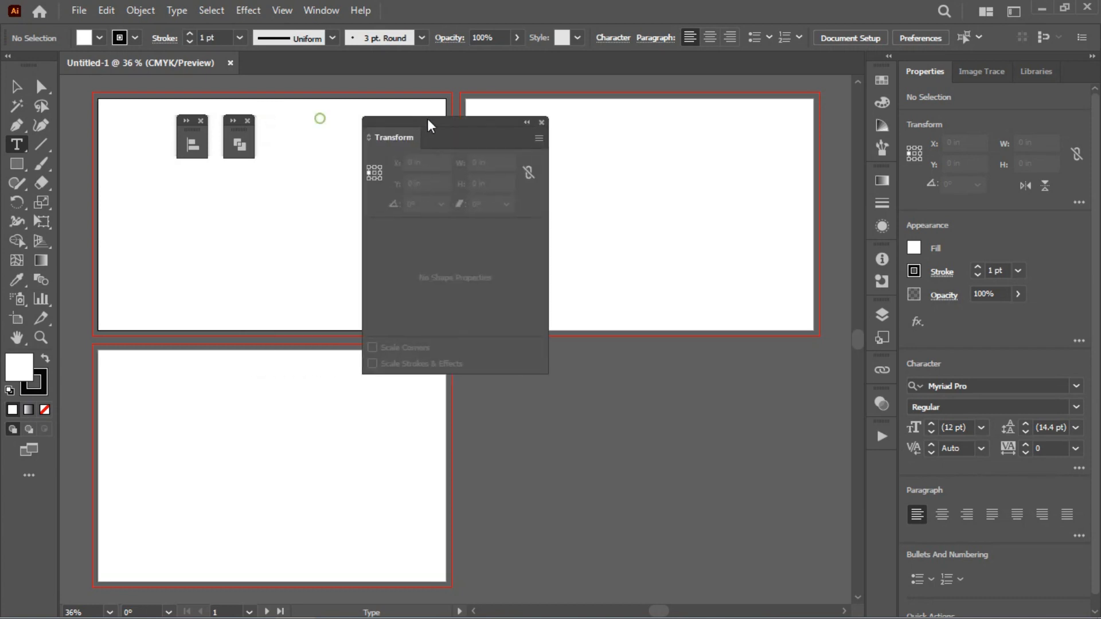
{"action": "left_click", "coordinate": [232, 121]}
{"action": "left_click_drag", "start_coordinate": [298, 129], "coordinate": [241, 185]}
{"action": "left_click", "coordinate": [301, 211]}
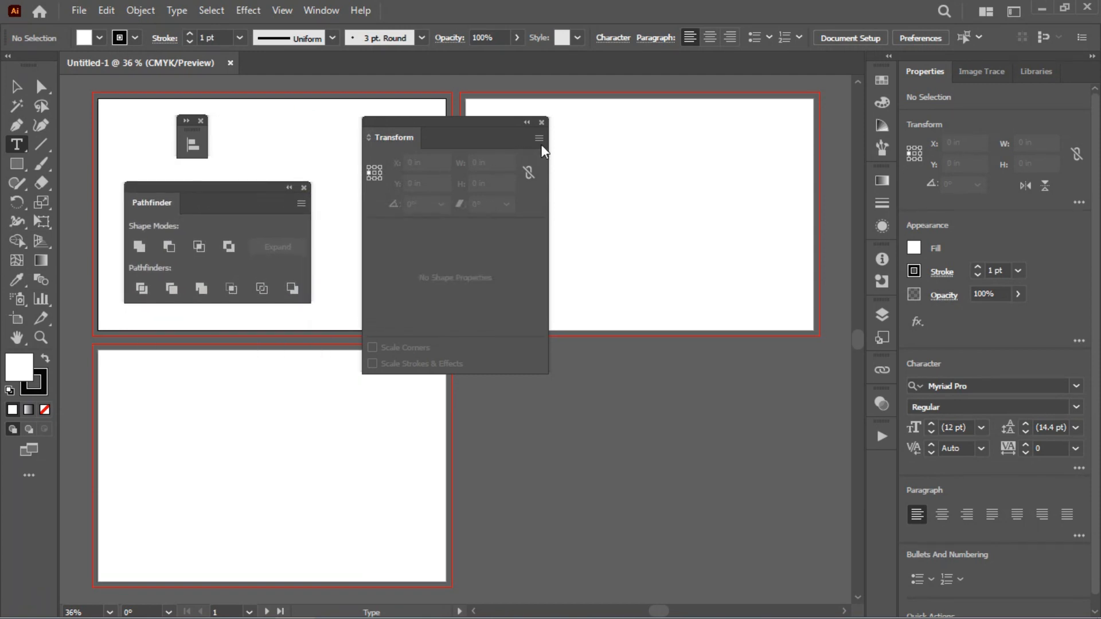
{"action": "left_click", "coordinate": [186, 121]}
{"action": "left_click_drag", "start_coordinate": [275, 131], "coordinate": [659, 143]}
- Hide and show the Align panel's extra options, and review its Align to Glyph Bounds choices
{"action": "left_click", "coordinate": [765, 149]}
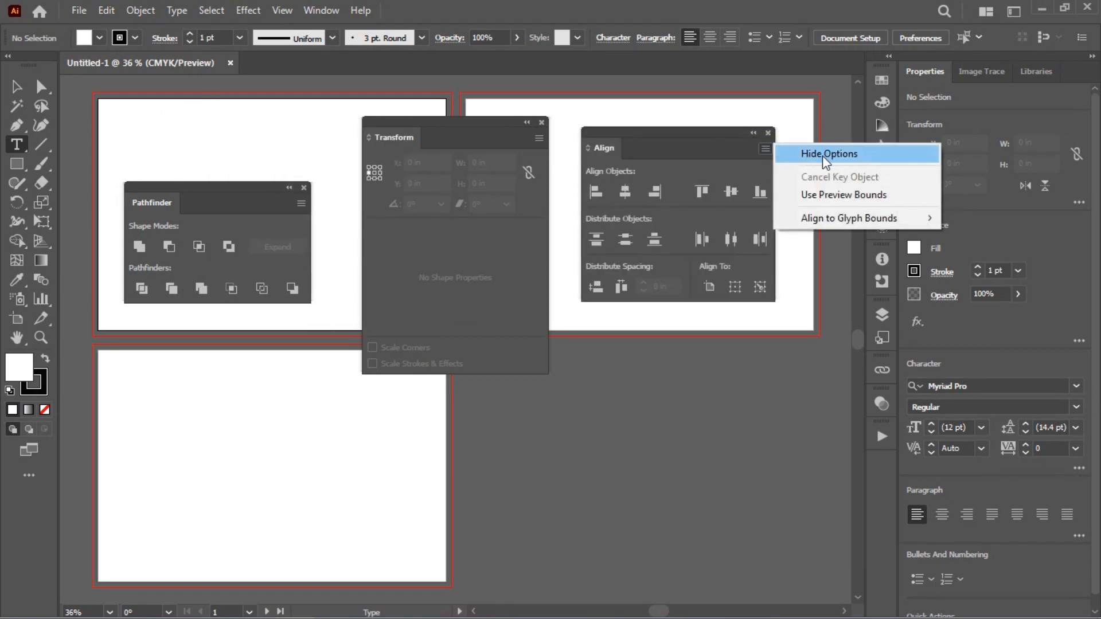
{"action": "left_click", "coordinate": [863, 153]}
{"action": "left_click", "coordinate": [765, 149]}
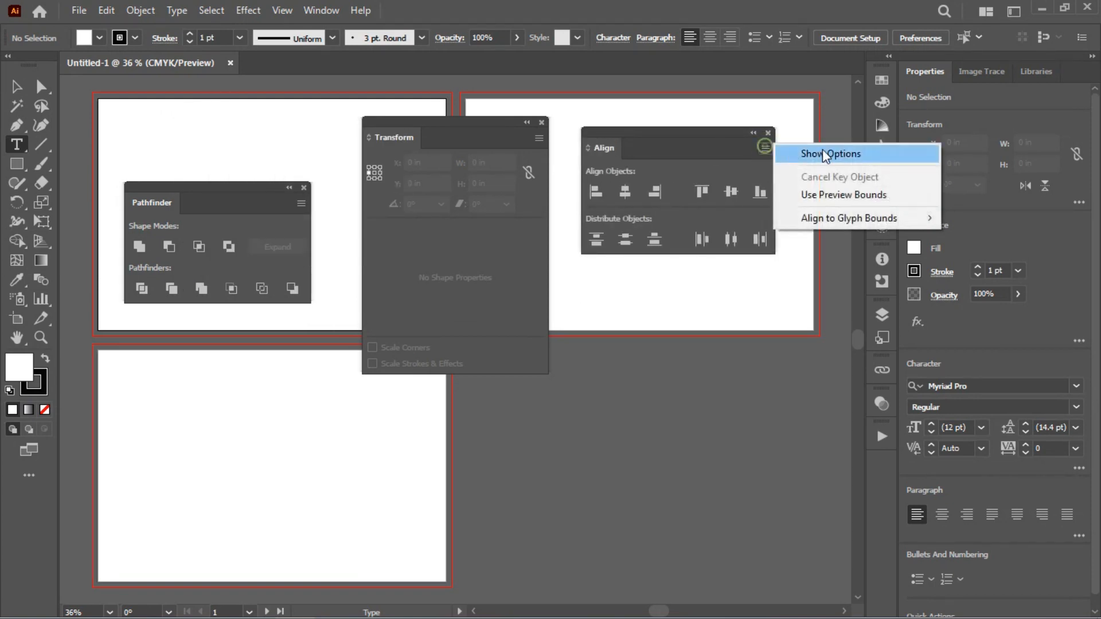
{"action": "left_click", "coordinate": [822, 150]}
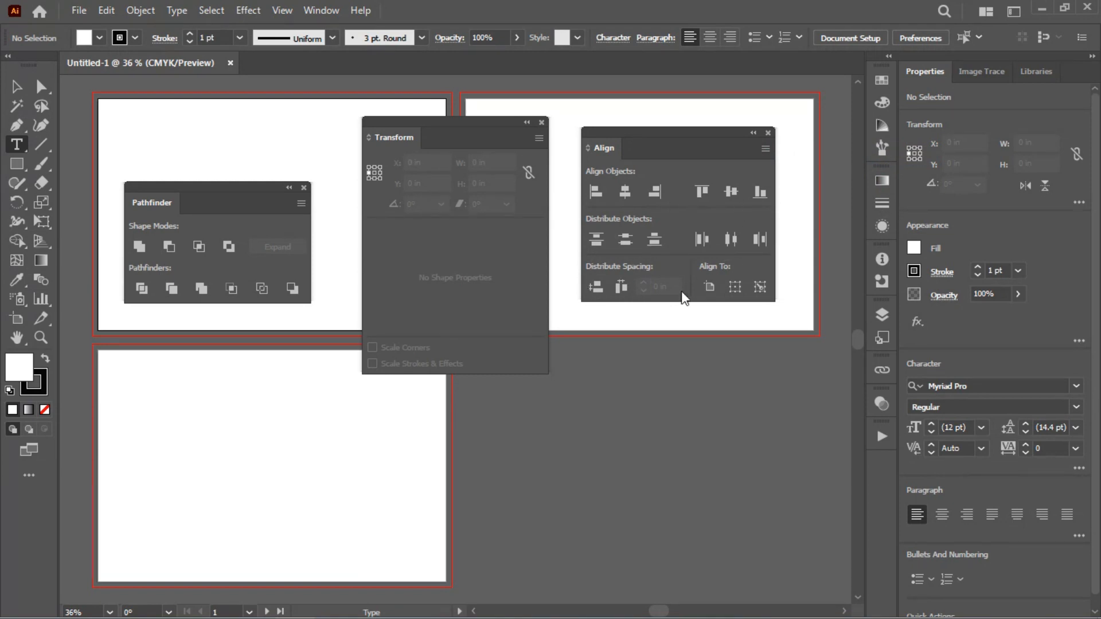
{"action": "left_click", "coordinate": [765, 149]}
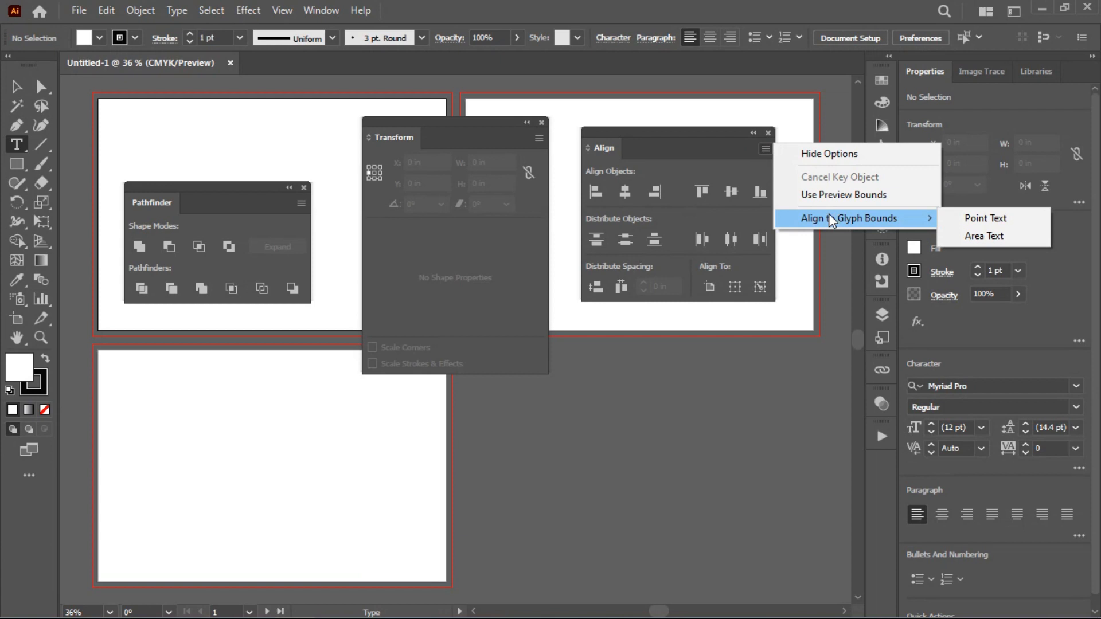
{"action": "left_click", "coordinate": [510, 137]}
- Hide and show the Transform panel's extra options, and close that panel
{"action": "left_click", "coordinate": [539, 138]}
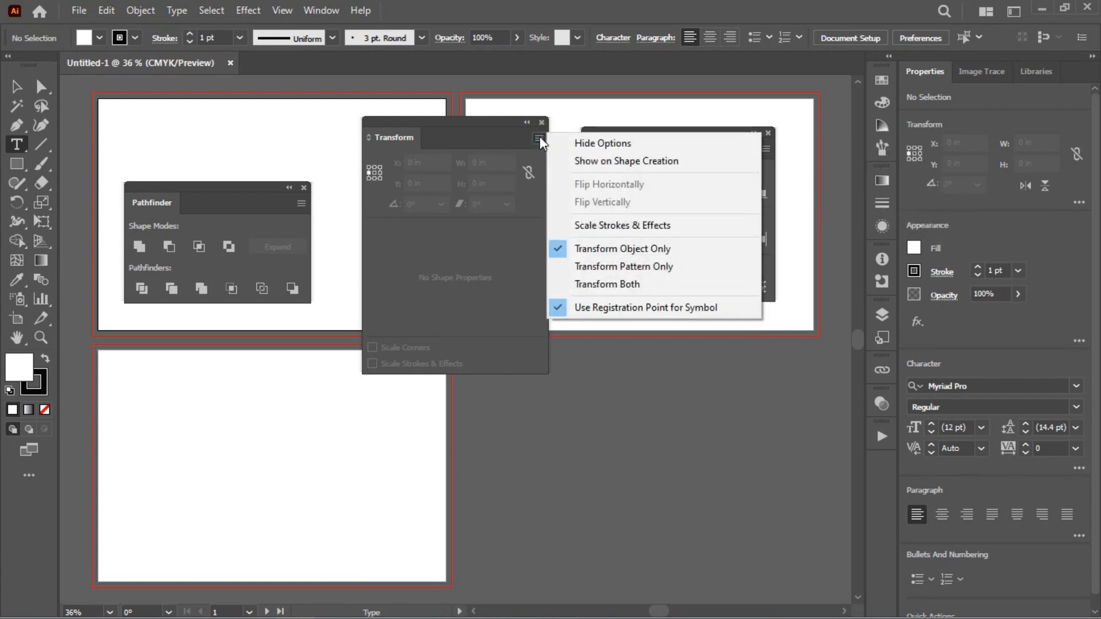
{"action": "left_click", "coordinate": [613, 143]}
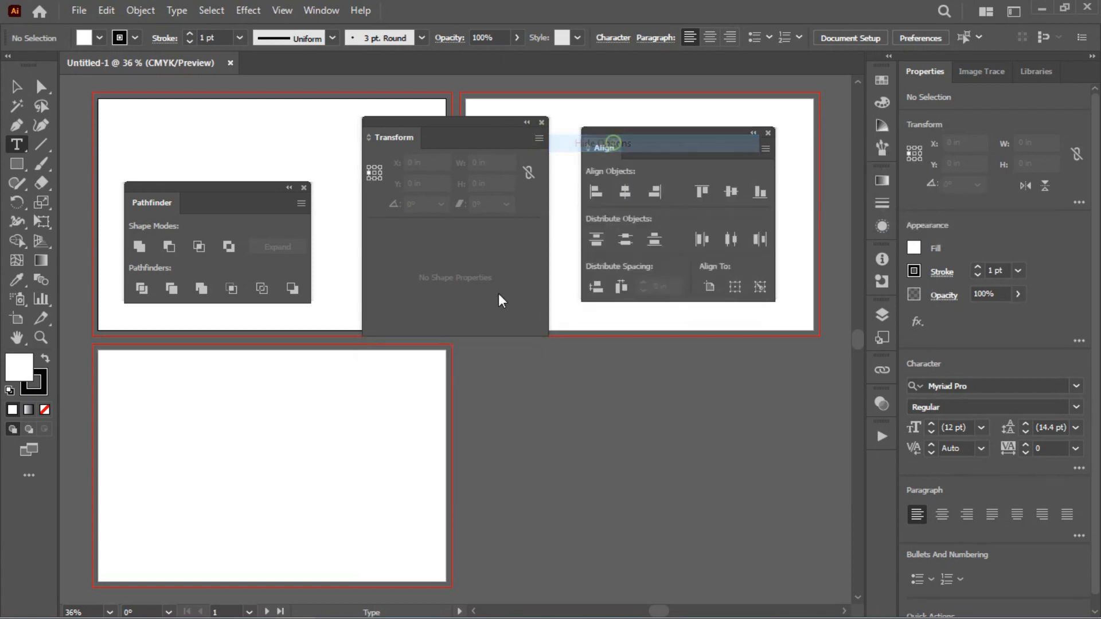
{"action": "left_click", "coordinate": [539, 138]}
{"action": "left_click", "coordinate": [598, 142]}
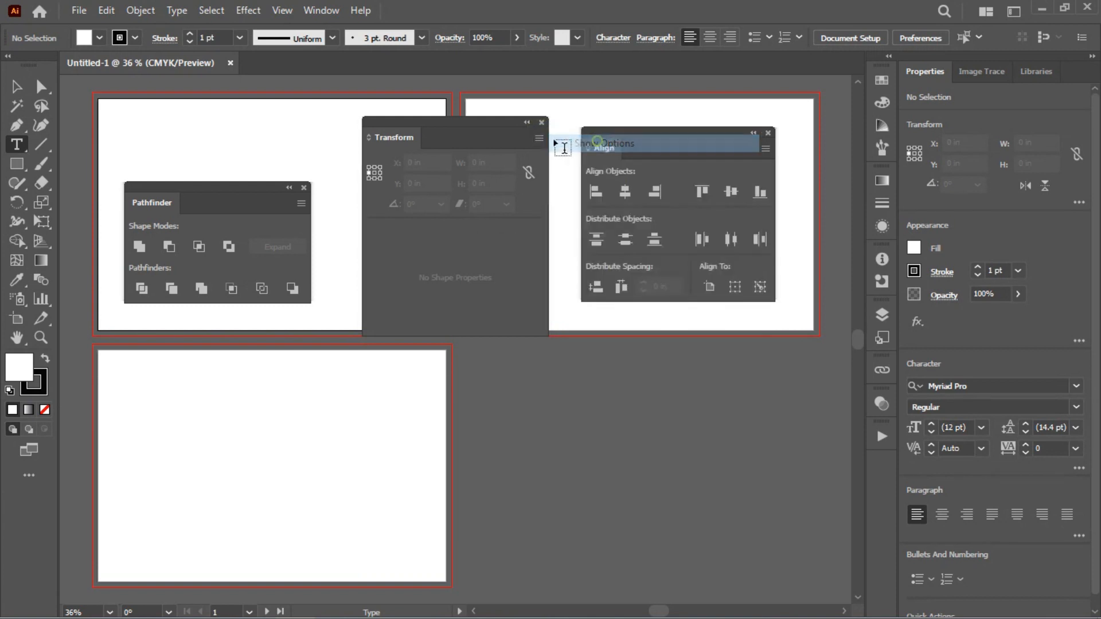
{"action": "left_click", "coordinate": [541, 122]}
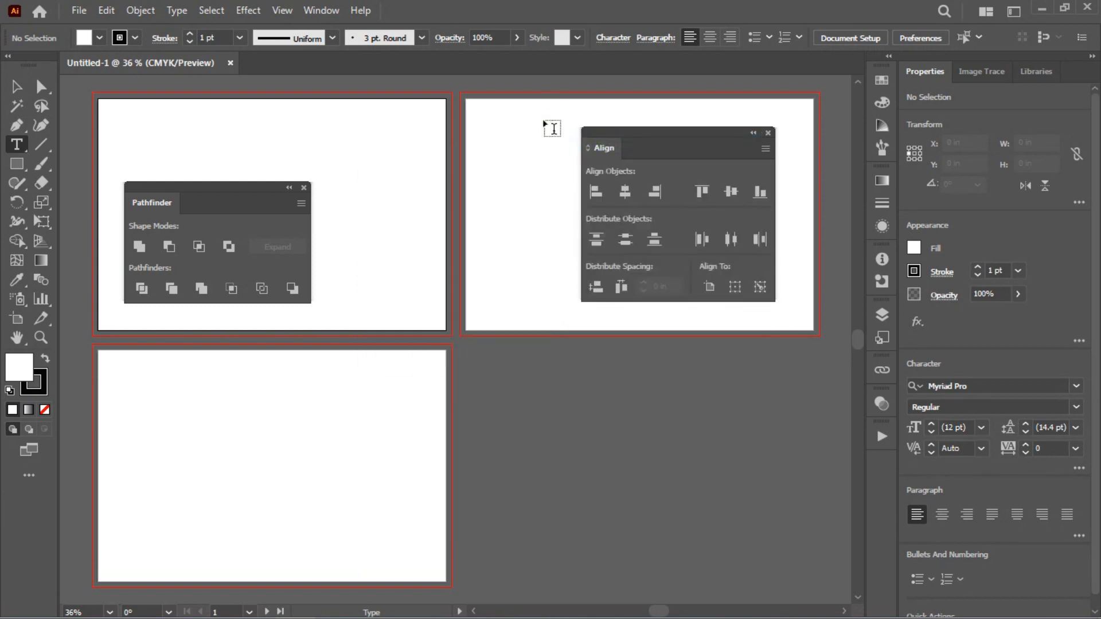
- Dock the Align and Pathfinder panels as icons below the Actions icon in the collapsed panel strip
{"action": "left_click_drag", "start_coordinate": [653, 132], "coordinate": [884, 463]}
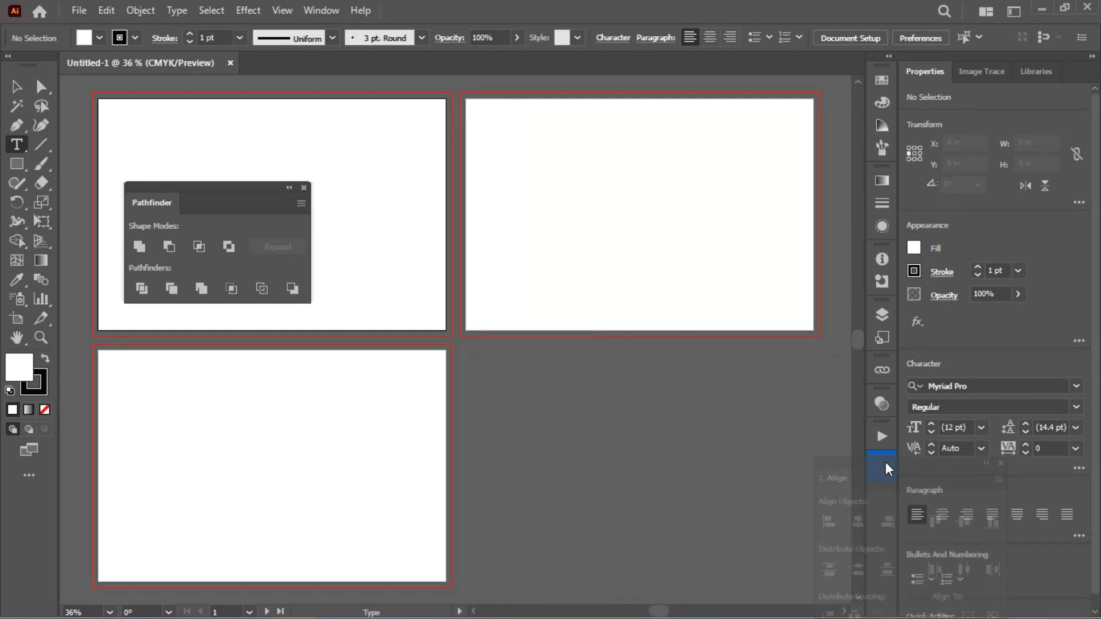
{"action": "left_click_drag", "start_coordinate": [885, 462], "coordinate": [885, 463]}
{"action": "left_click_drag", "start_coordinate": [235, 198], "coordinate": [884, 491]}
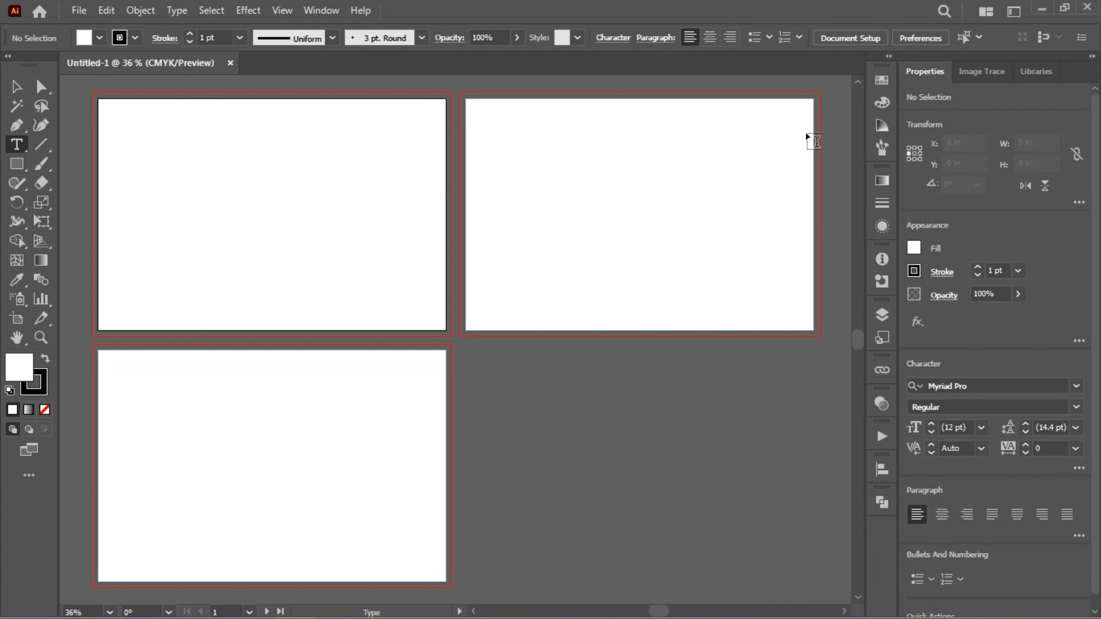
- Review the available workspace and toolbar options without changing any of them
{"action": "left_click", "coordinate": [321, 10]}
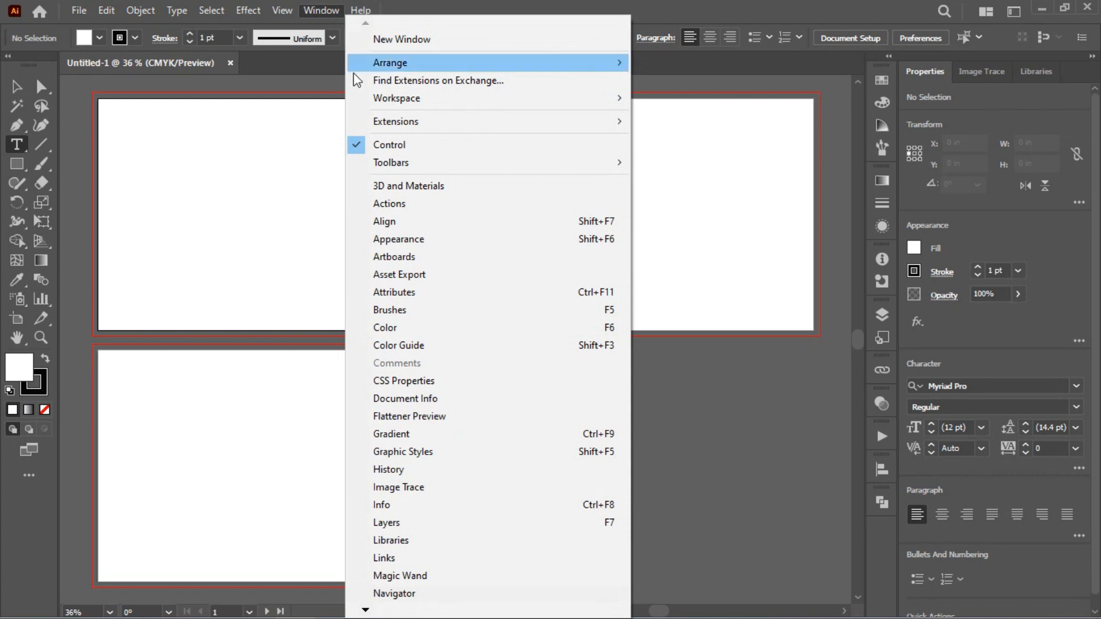
{"action": "mouse_move", "coordinate": [387, 101]}
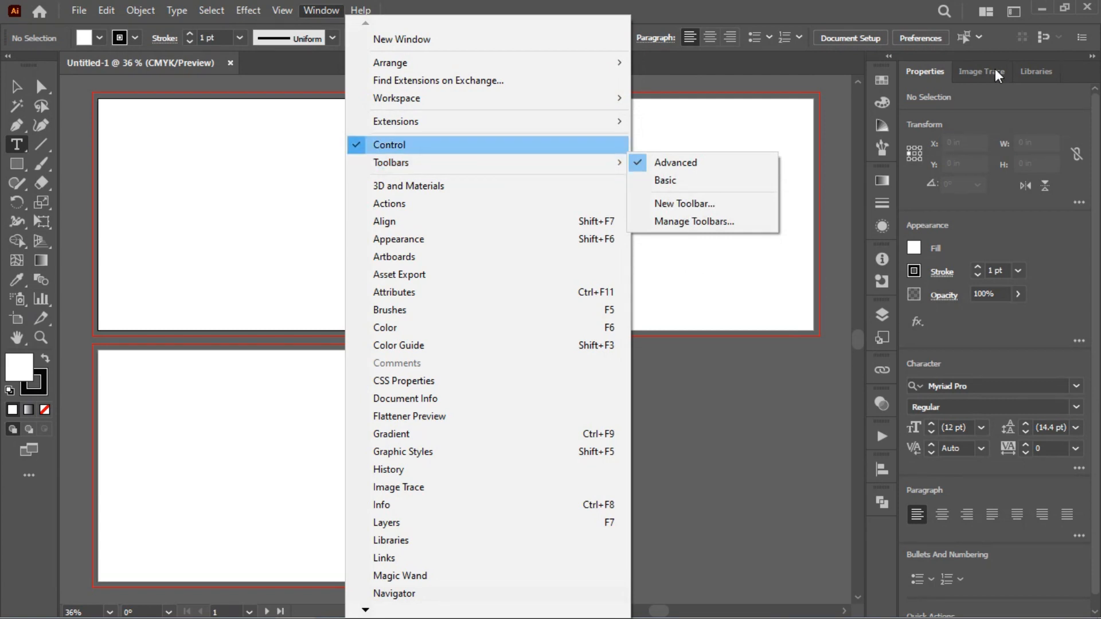
{"action": "left_click", "coordinate": [818, 133]}
{"action": "left_click", "coordinate": [818, 133]}
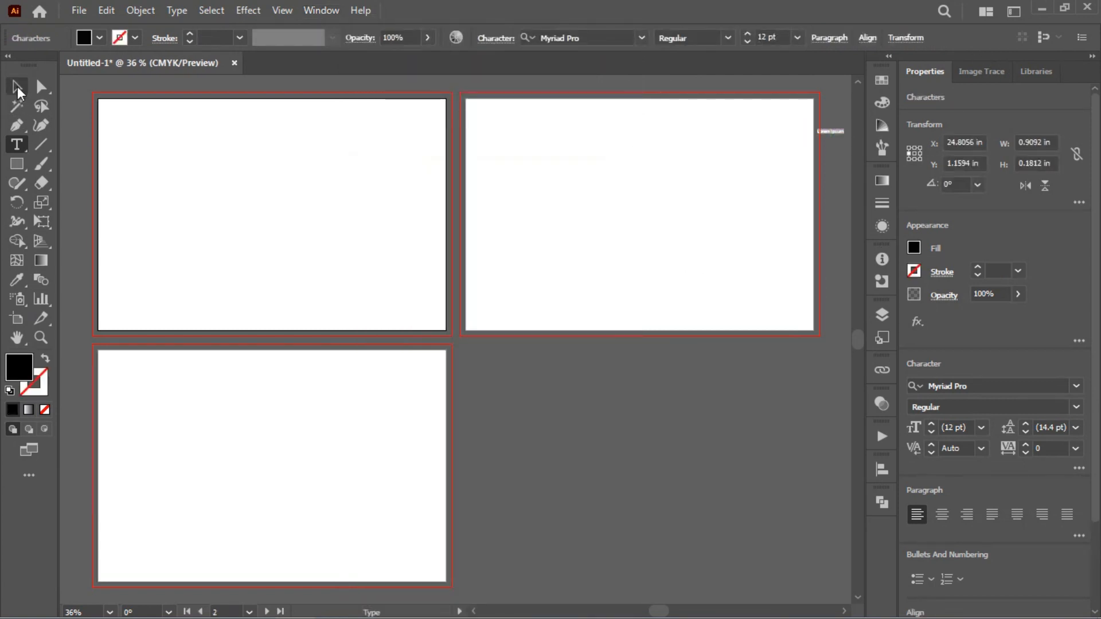
{"action": "left_click", "coordinate": [18, 88]}
{"action": "left_click_drag", "start_coordinate": [831, 137], "coordinate": [612, 221]}
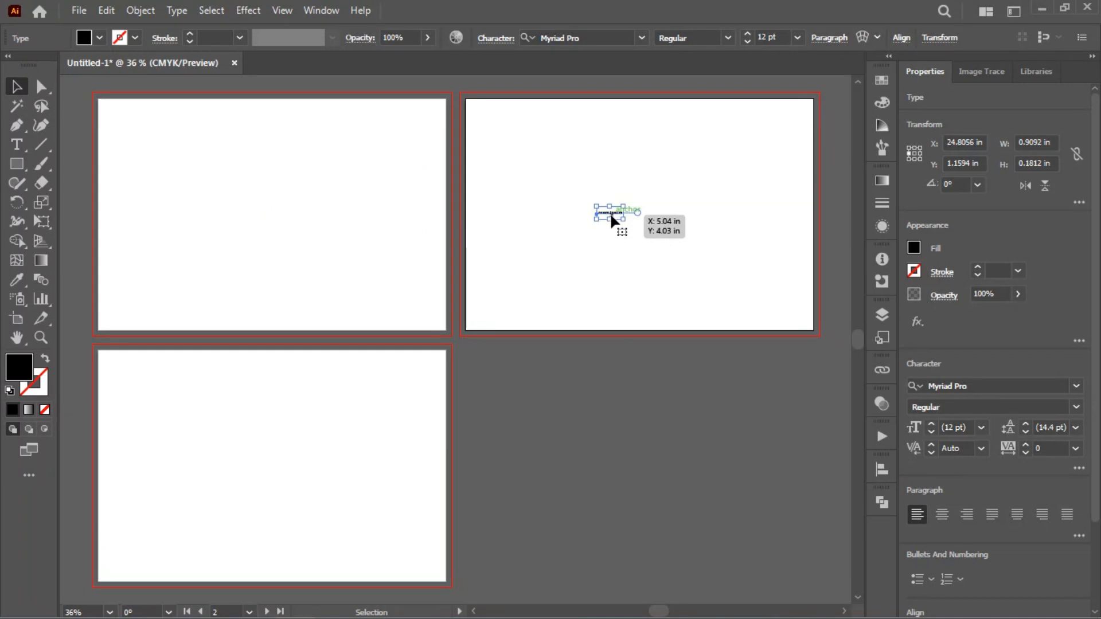
{"action": "key", "text": "Delete"}
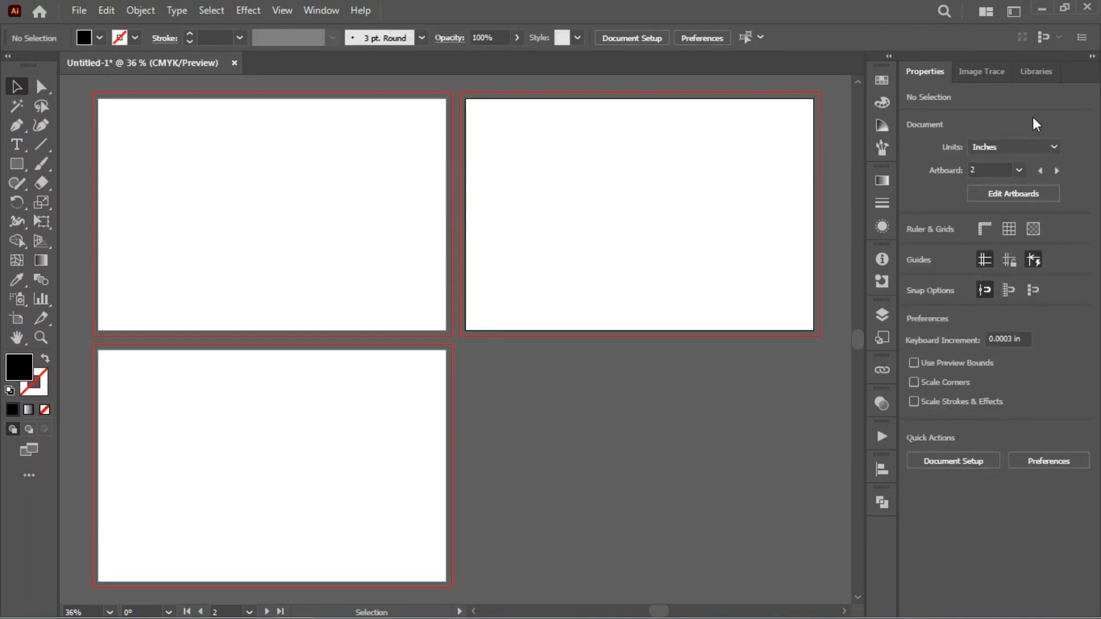
- Save the current panel arrangement as a new workspace named 01
{"action": "left_click", "coordinate": [1013, 12]}
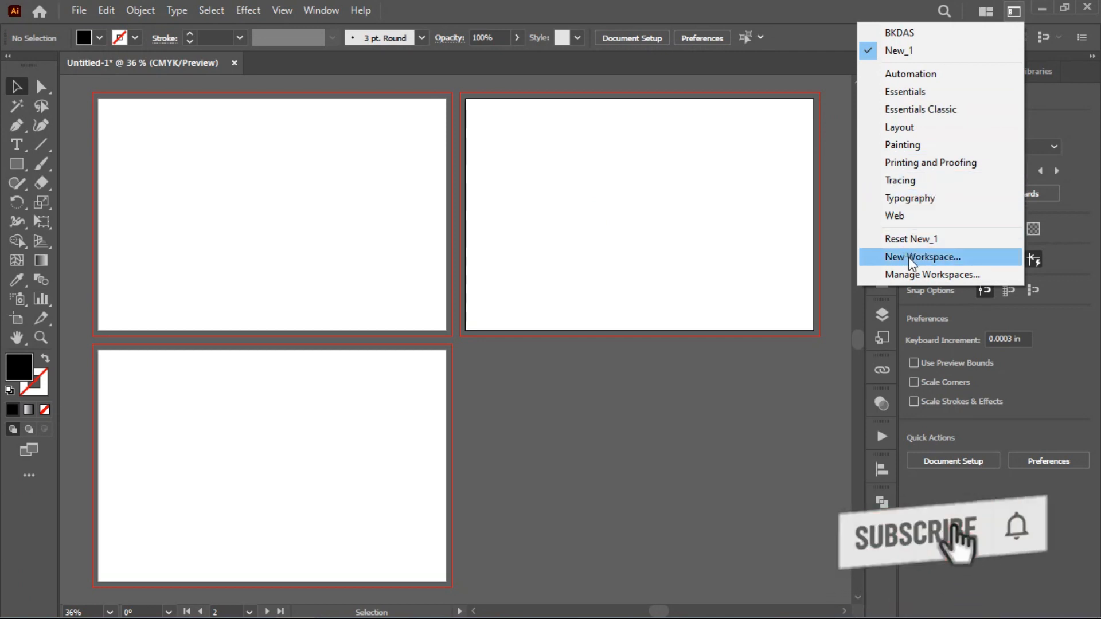
{"action": "left_click", "coordinate": [958, 261]}
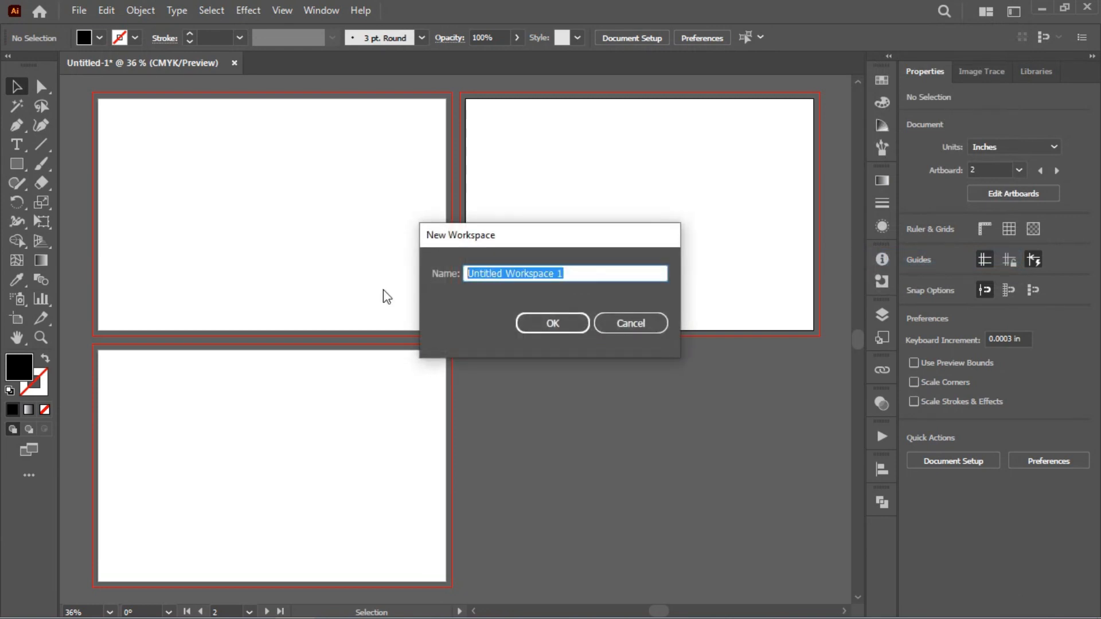
{"action": "type", "text": "01"}
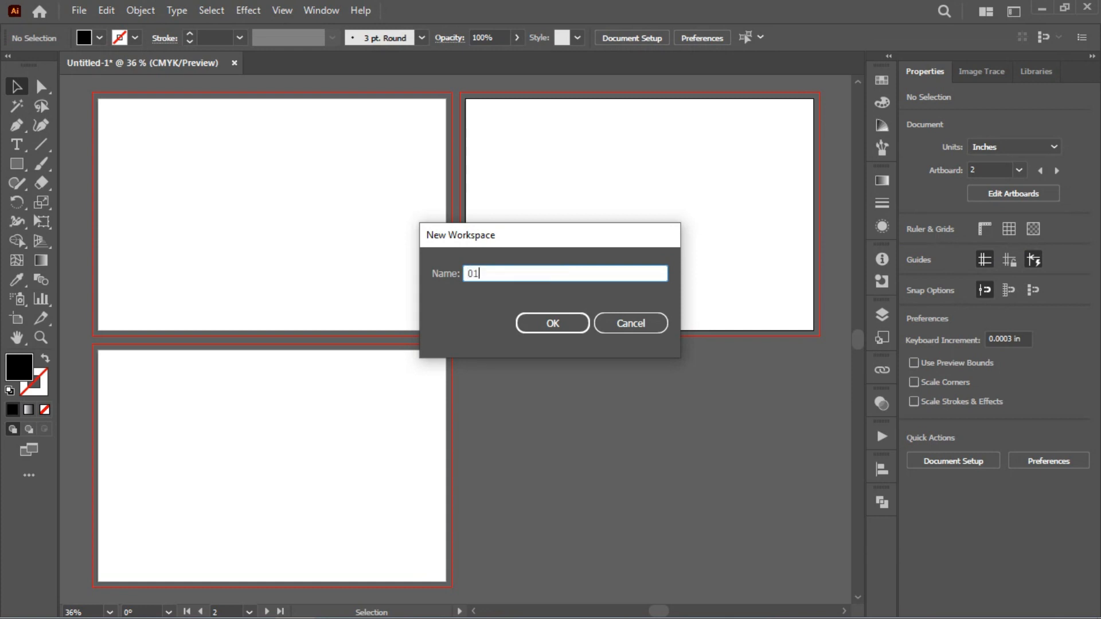
{"action": "left_click", "coordinate": [528, 321]}
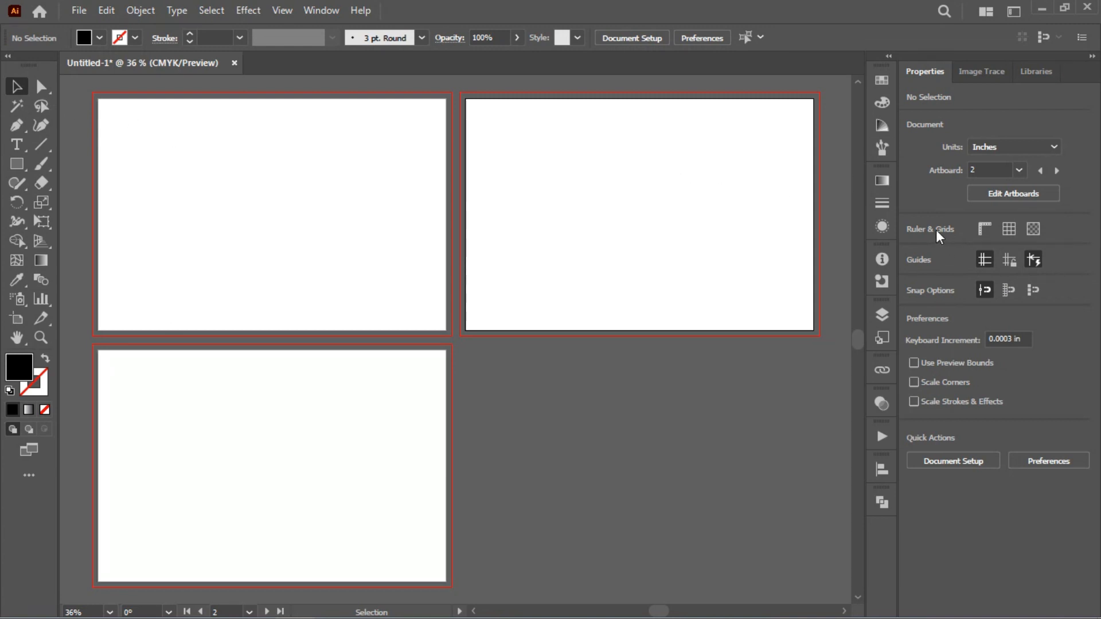
- View the document arrangement layouts and switch to the Tracing workspace
{"action": "left_click", "coordinate": [987, 12]}
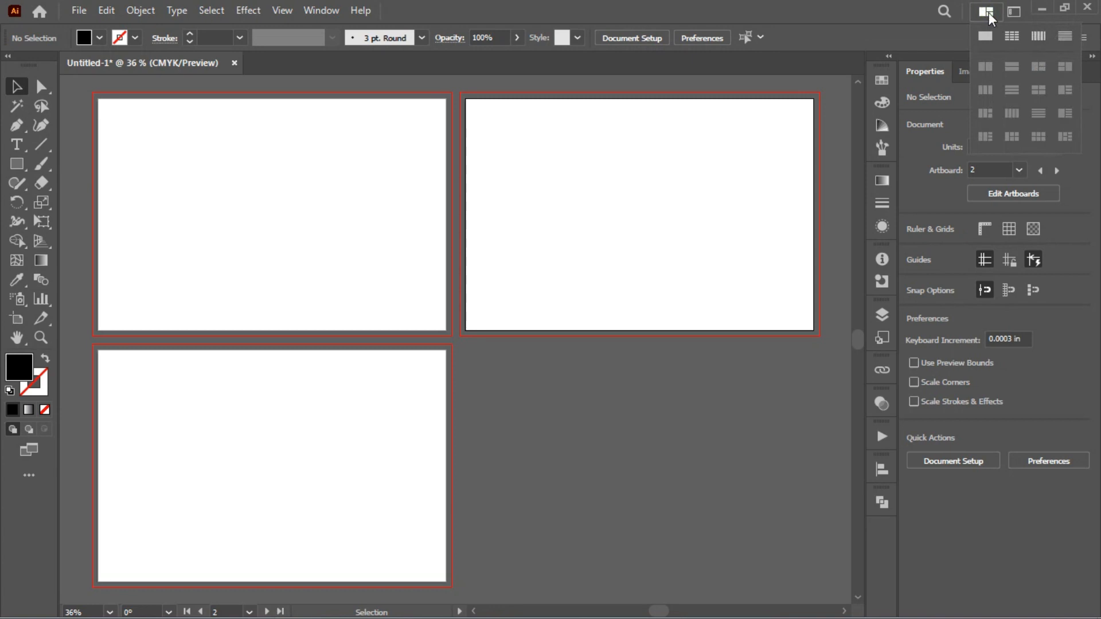
{"action": "left_click", "coordinate": [1017, 10]}
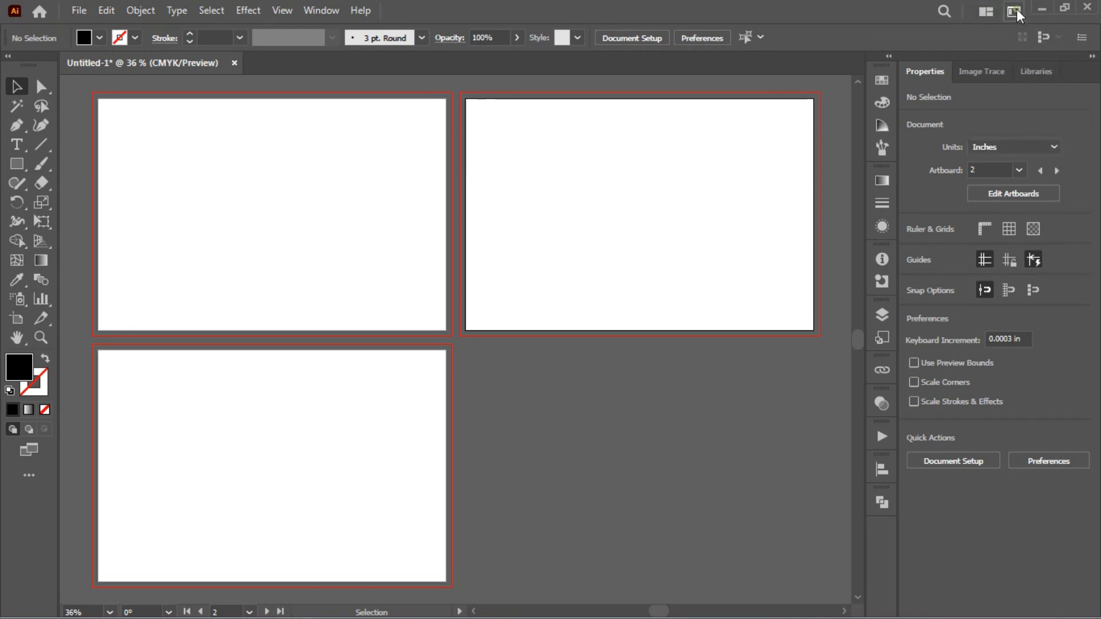
{"action": "left_click", "coordinate": [913, 198]}
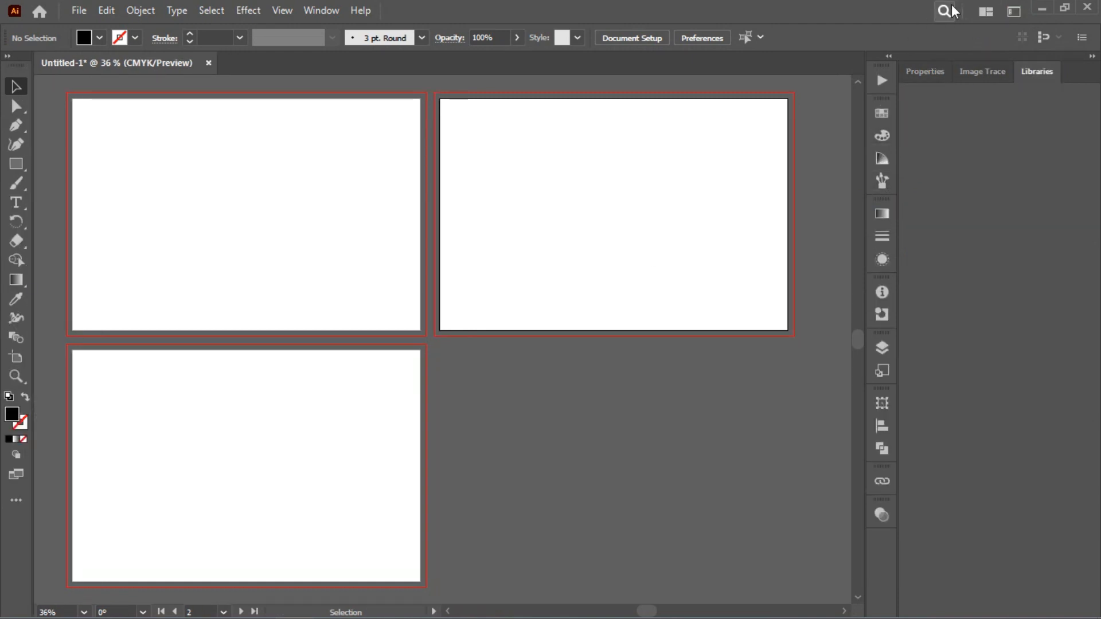
- Switch to the Layout workspace and return to the custom workspace named 01
{"action": "left_click", "coordinate": [985, 11]}
{"action": "left_click", "coordinate": [1013, 12]}
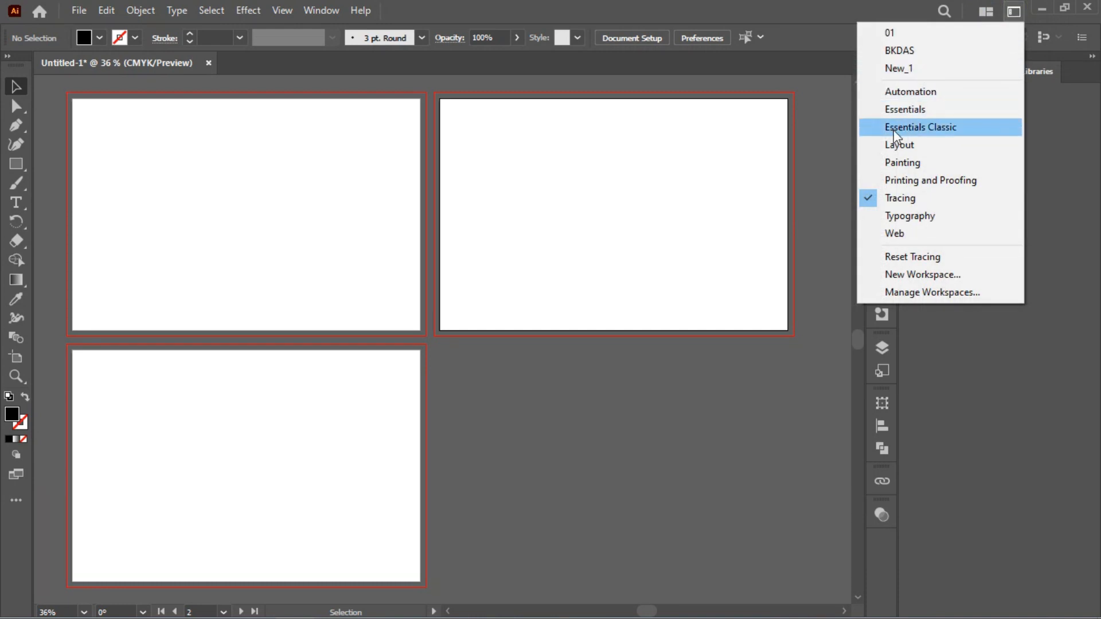
{"action": "left_click", "coordinate": [895, 146]}
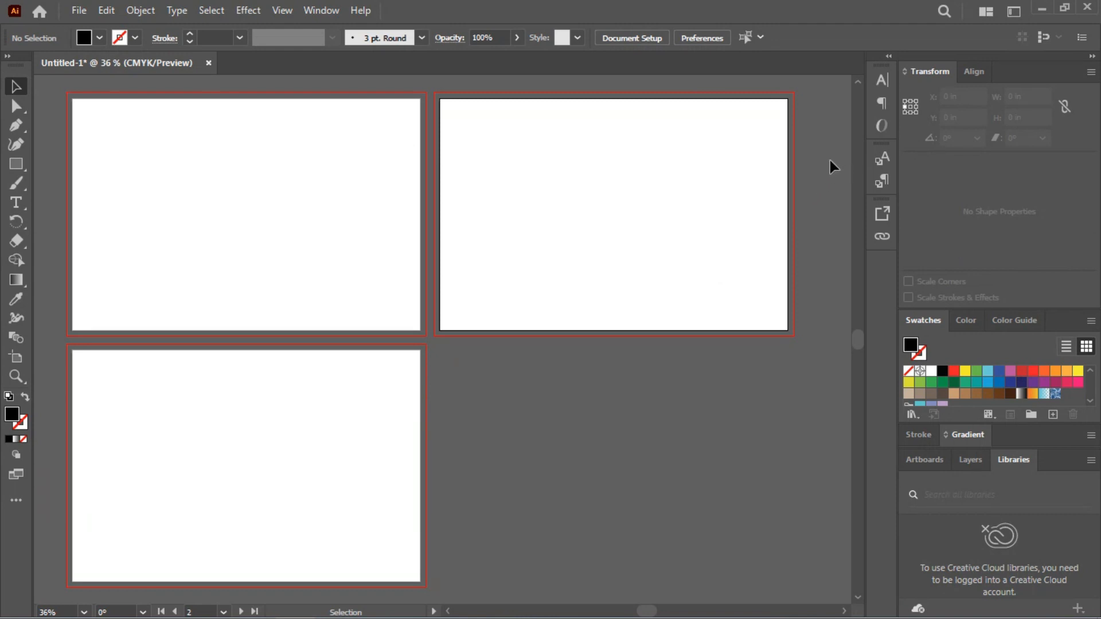
{"action": "left_click", "coordinate": [1013, 11]}
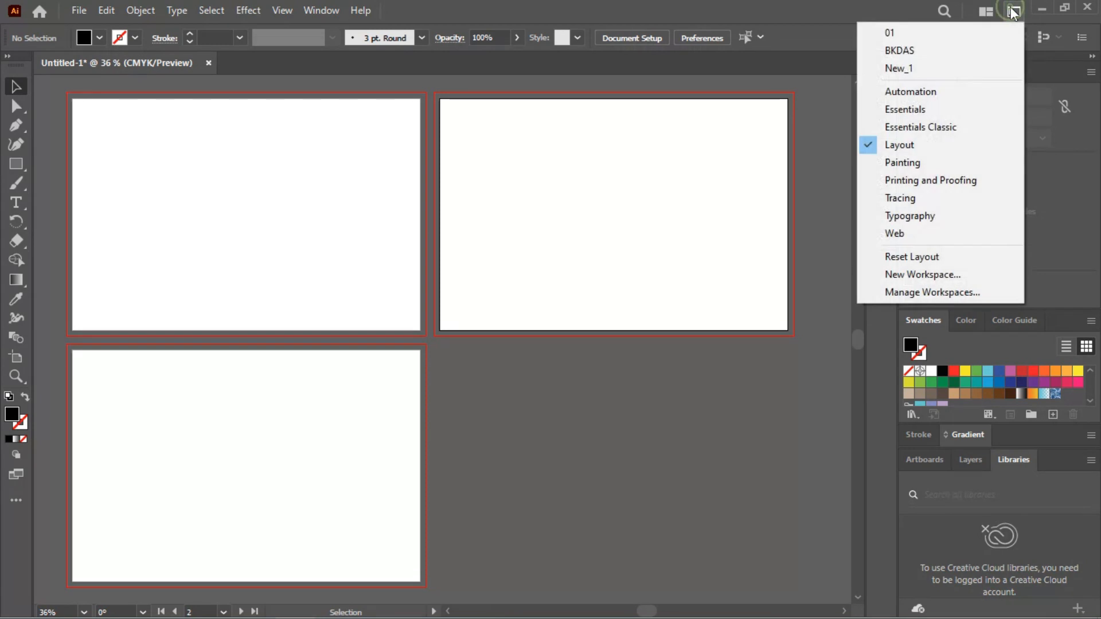
{"action": "left_click", "coordinate": [896, 33]}
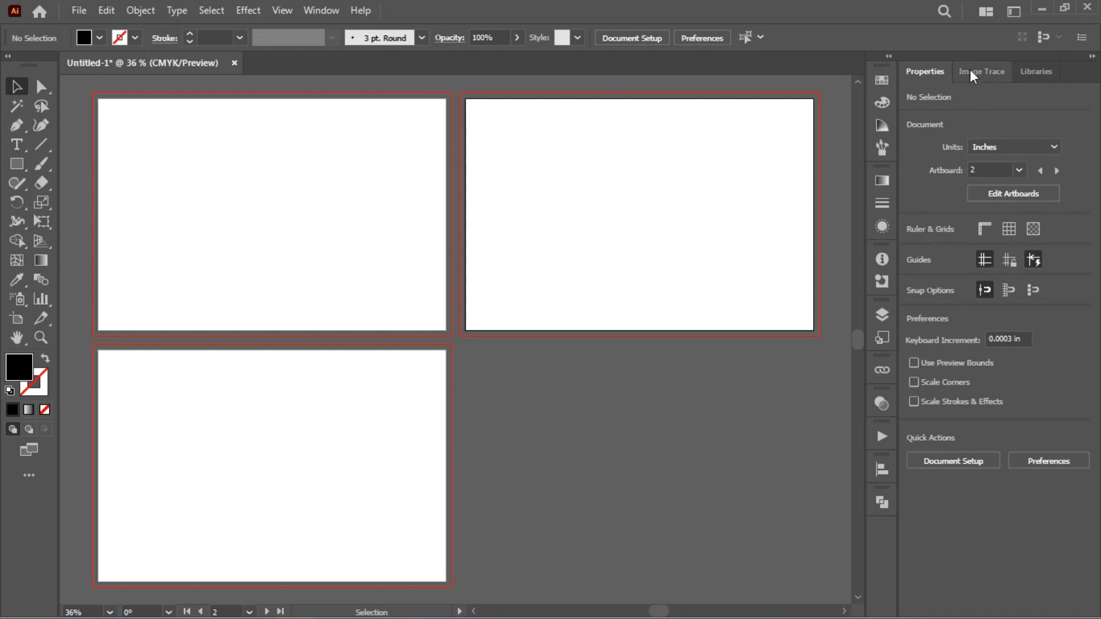
- Display the Brushes panel and dock its Swatches, Color, Color Guide and Brushes group below the Pathfinder icon in the collapsed strip
{"action": "left_click", "coordinate": [320, 11]}
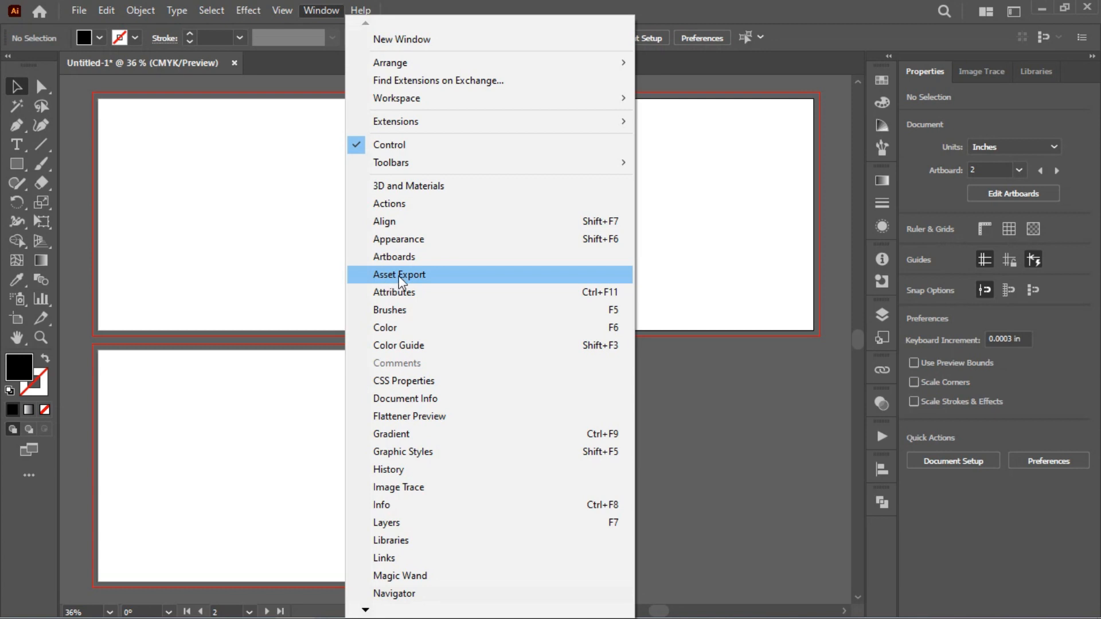
{"action": "left_click", "coordinate": [389, 310]}
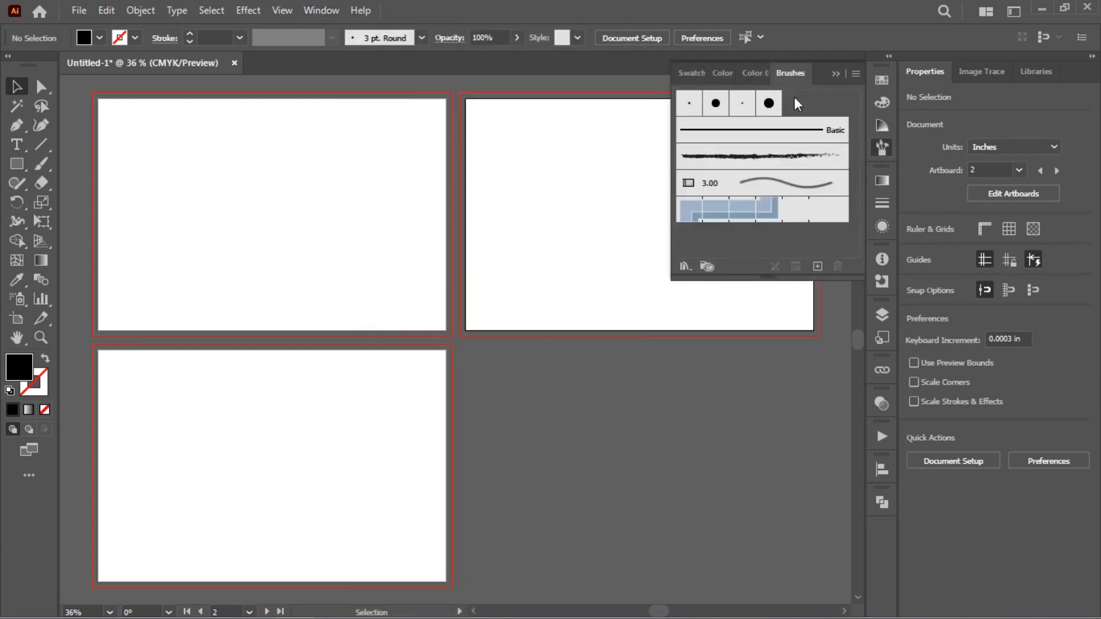
{"action": "mouse_move", "coordinate": [826, 73]}
{"action": "left_mouse_down"}
{"action": "mouse_move", "coordinate": [575, 147]}
{"action": "mouse_move", "coordinate": [562, 140]}
{"action": "mouse_move", "coordinate": [816, 480]}
{"action": "mouse_move", "coordinate": [872, 418]}
{"action": "left_mouse_up"}
- Open the Navigator panel and dock it as an icon below the Brushes icon in the collapsed strip
{"action": "left_click", "coordinate": [314, 10]}
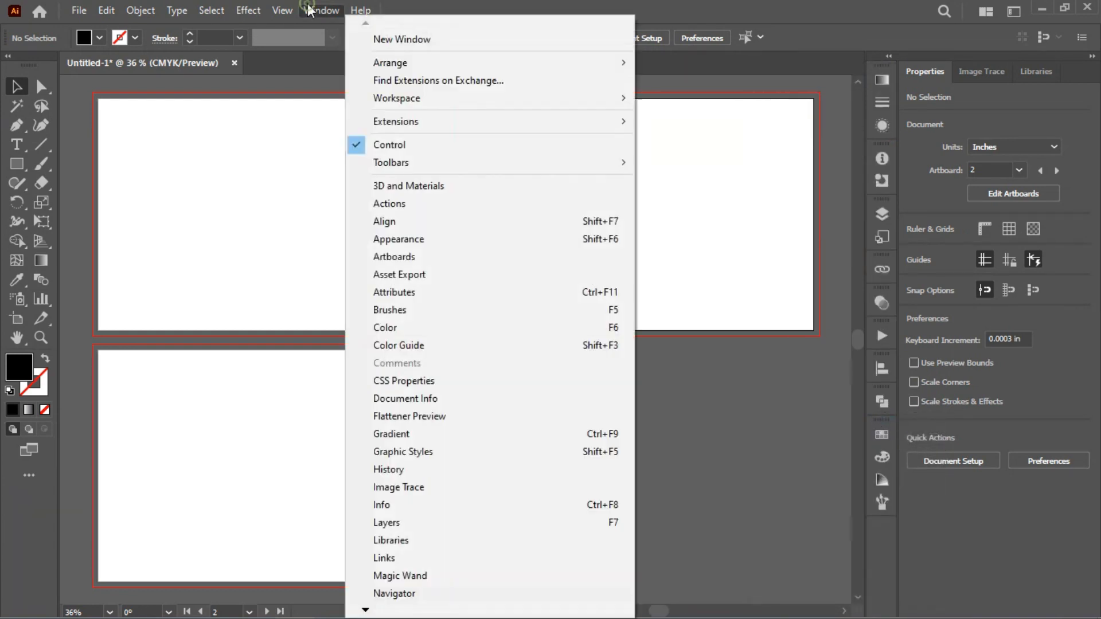
{"action": "left_click", "coordinate": [408, 593]}
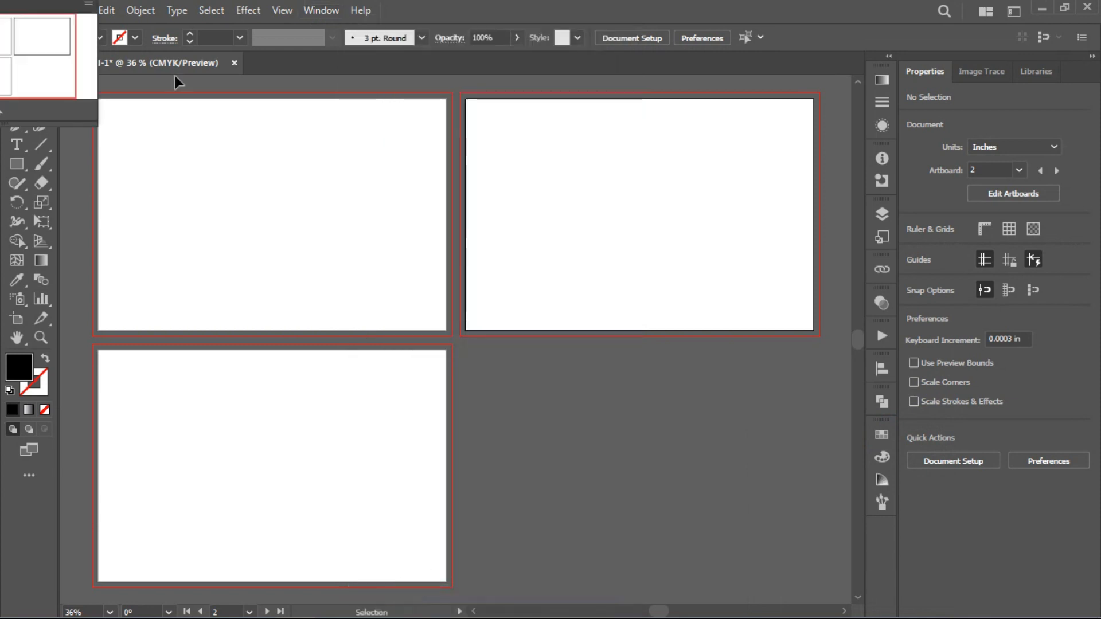
{"action": "left_click_drag", "start_coordinate": [208, 152], "coordinate": [890, 532]}
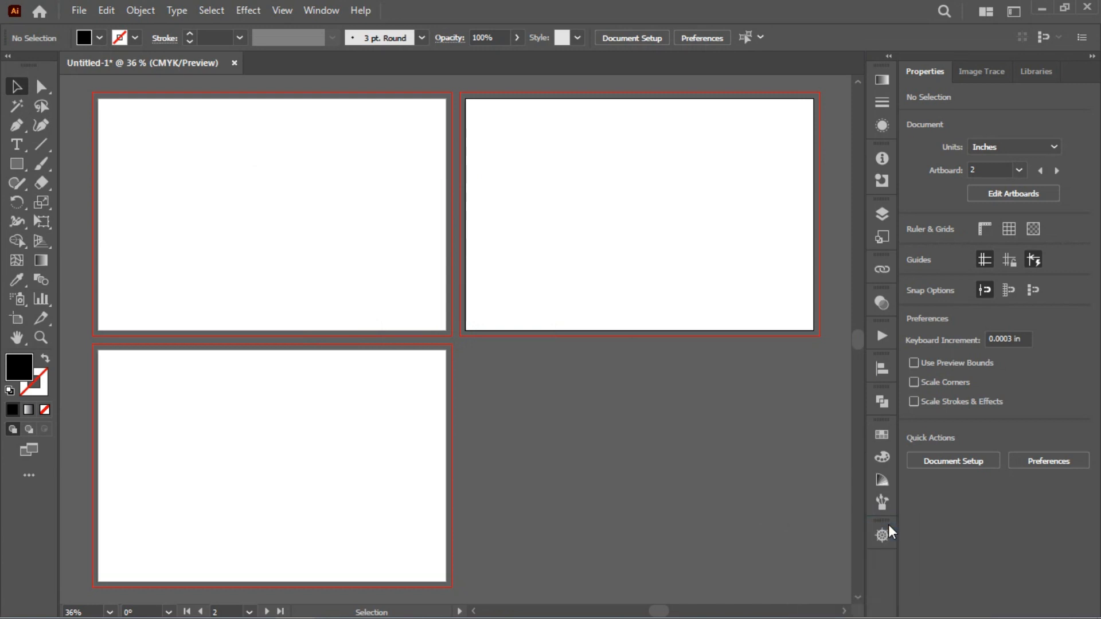
- Save the current panel arrangement as a workspace named 01, overwriting the existing one
{"action": "left_click", "coordinate": [1013, 11]}
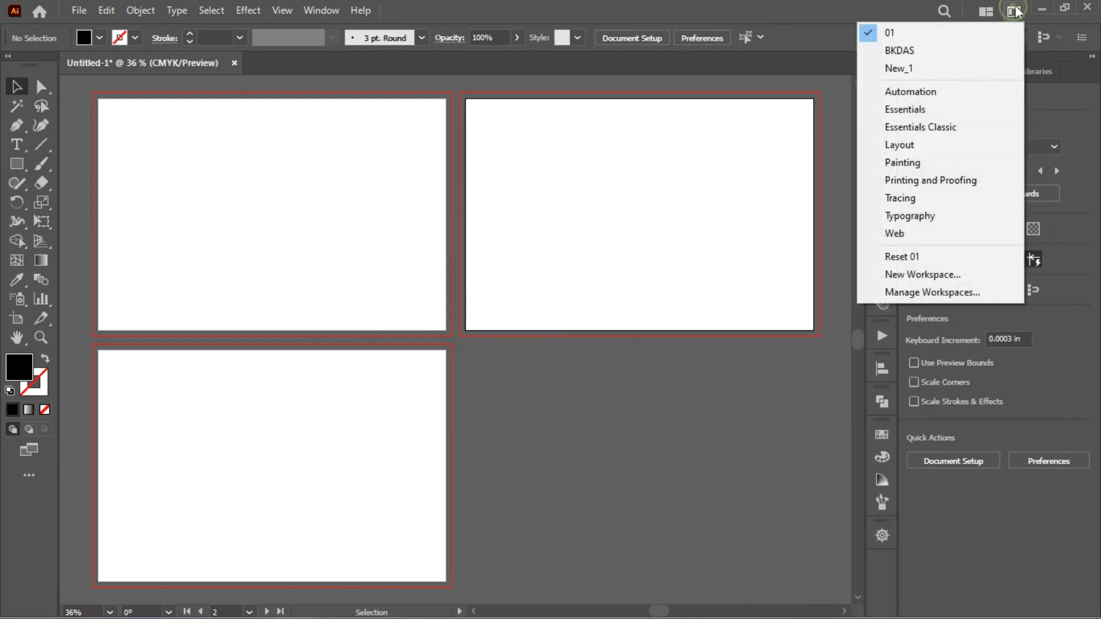
{"action": "left_click", "coordinate": [939, 275]}
{"action": "type", "text": "01"}
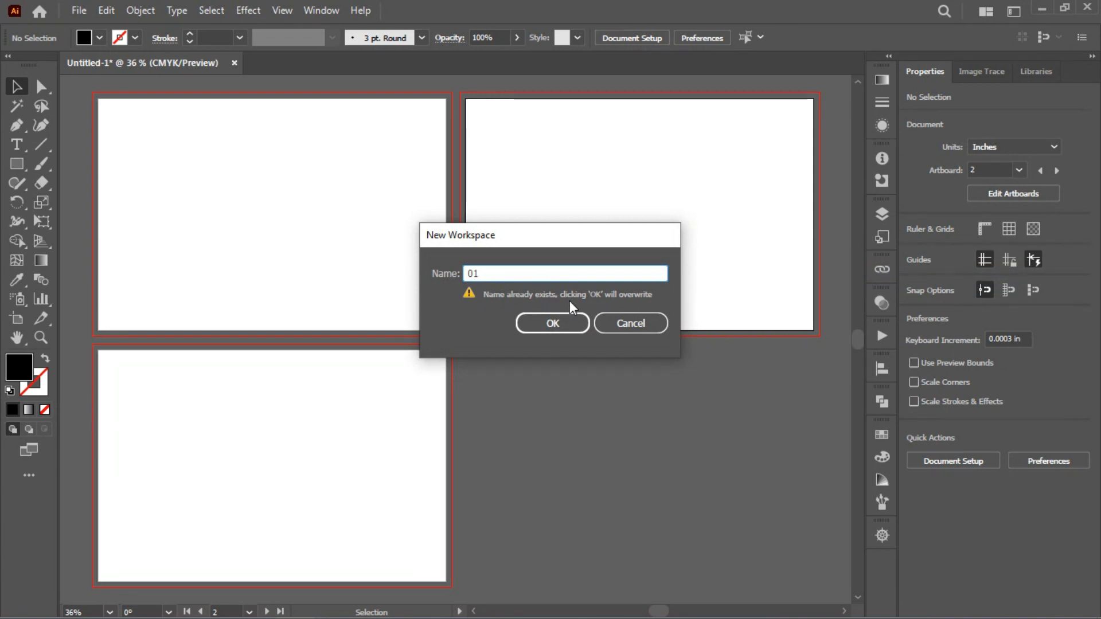
{"action": "left_click", "coordinate": [572, 322]}
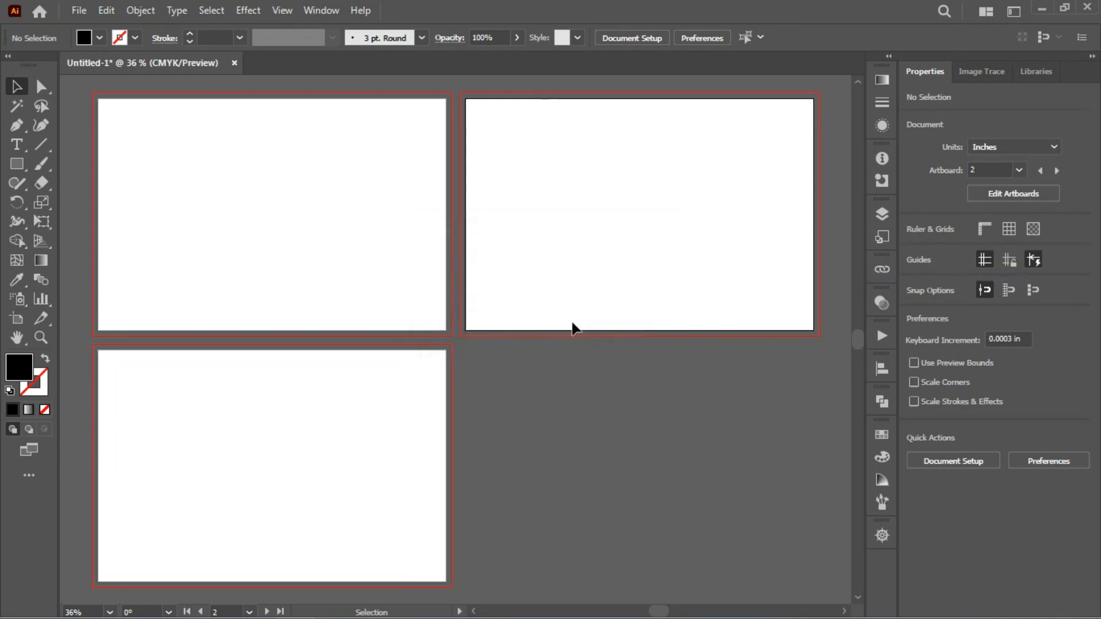
- Reset the 01 workspace to its saved panel arrangement
{"action": "left_click", "coordinate": [991, 12]}
{"action": "left_click", "coordinate": [1015, 12]}
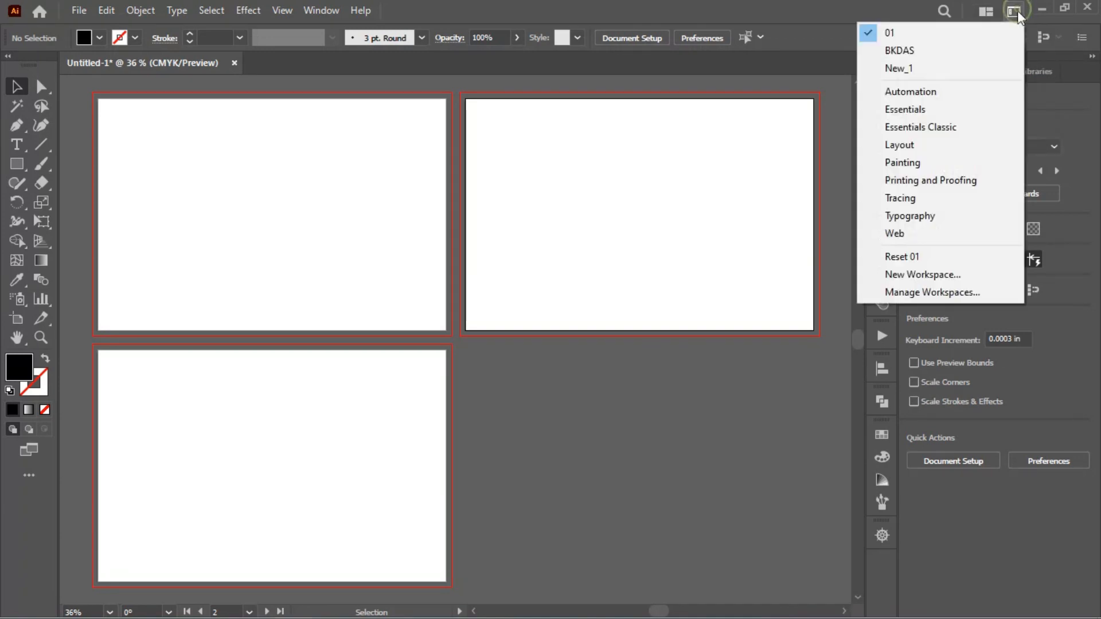
{"action": "left_click", "coordinate": [904, 258]}
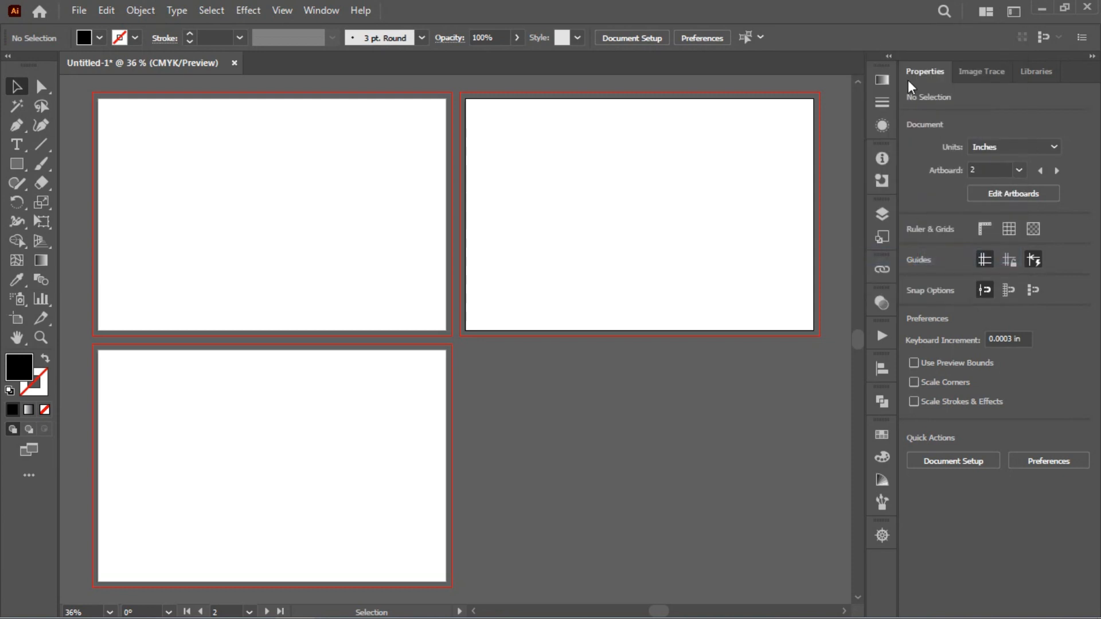
- Switch to the Painting workspace and return to the 01 workspace
{"action": "left_click", "coordinate": [1015, 12]}
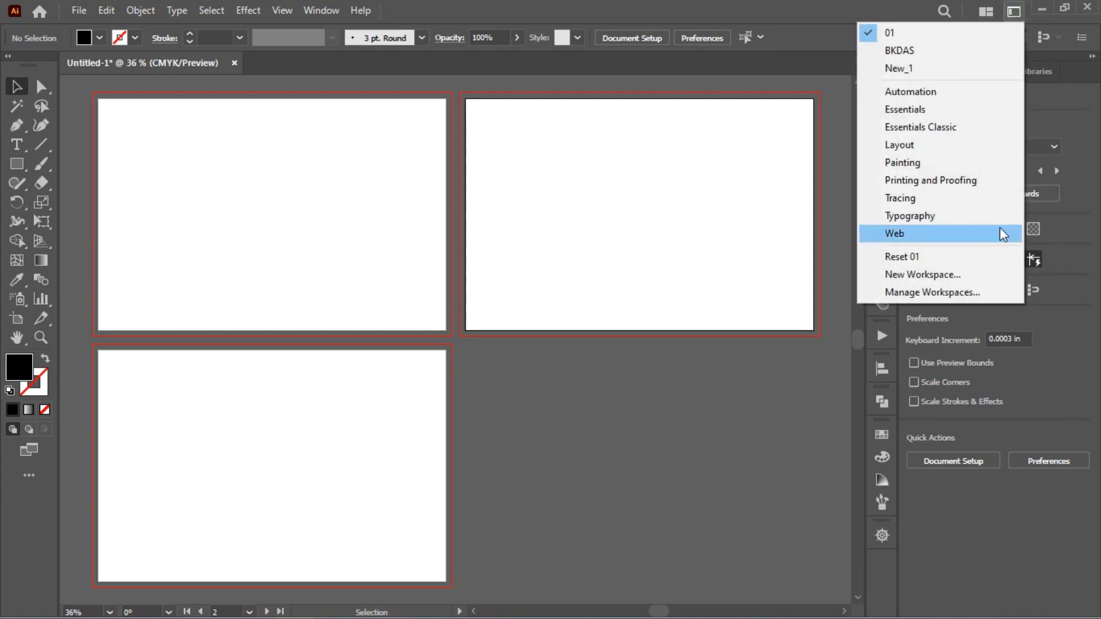
{"action": "left_click", "coordinate": [926, 156]}
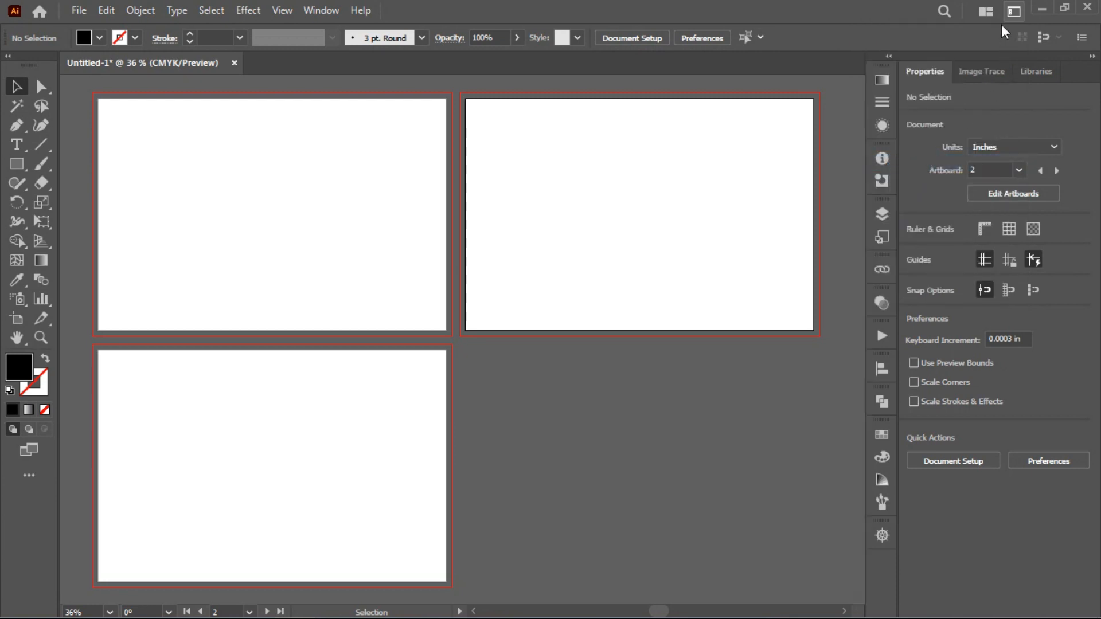
{"action": "left_click", "coordinate": [1010, 10]}
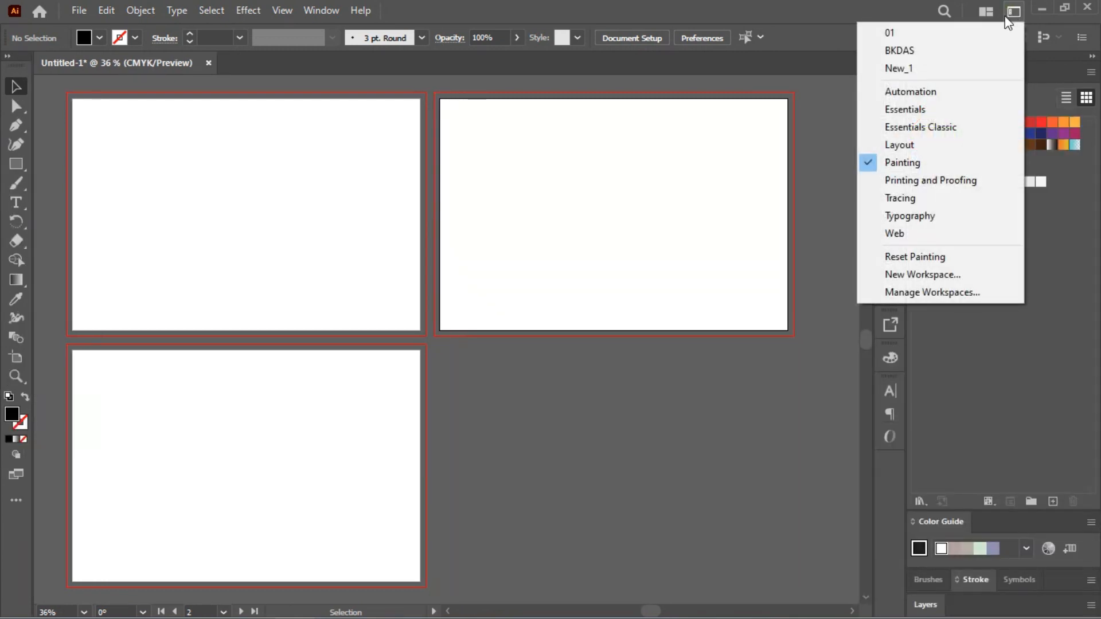
{"action": "left_click", "coordinate": [920, 34]}
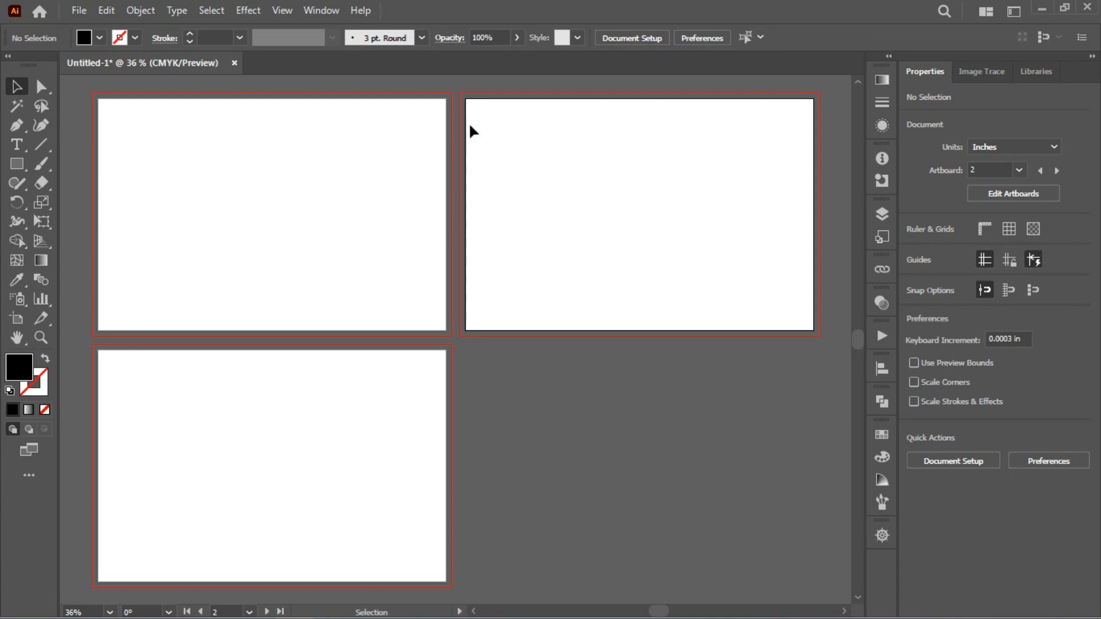
- Draw a rectangle about 6 in wide and 4.83 in high on the first artboard and select it with the Selection tool
{"action": "left_click", "coordinate": [229, 130]}
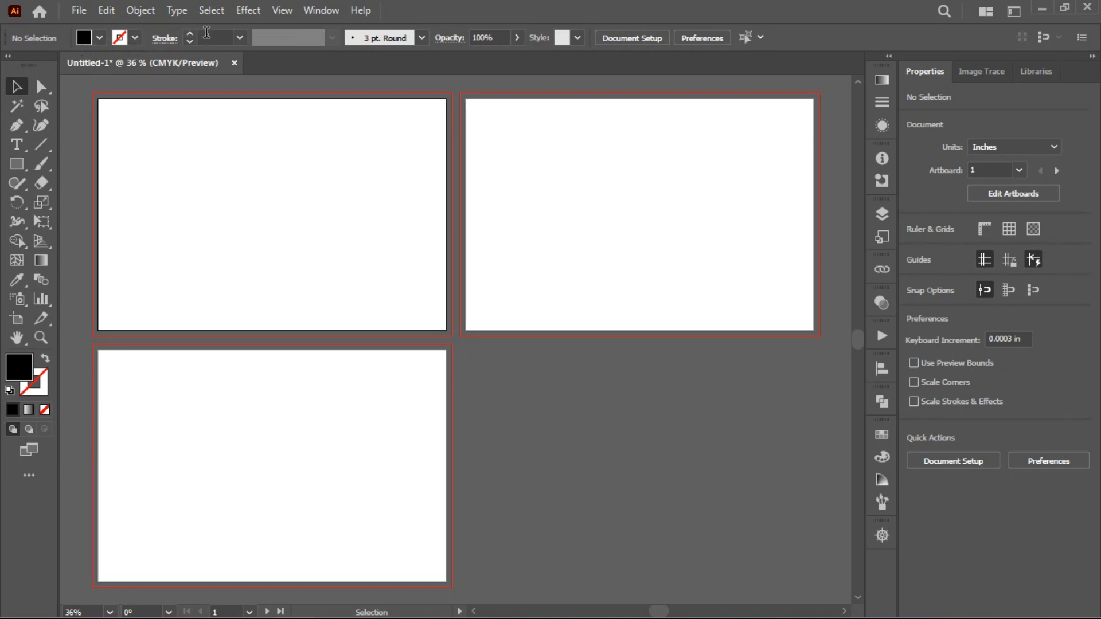
{"action": "left_click", "coordinate": [24, 172]}
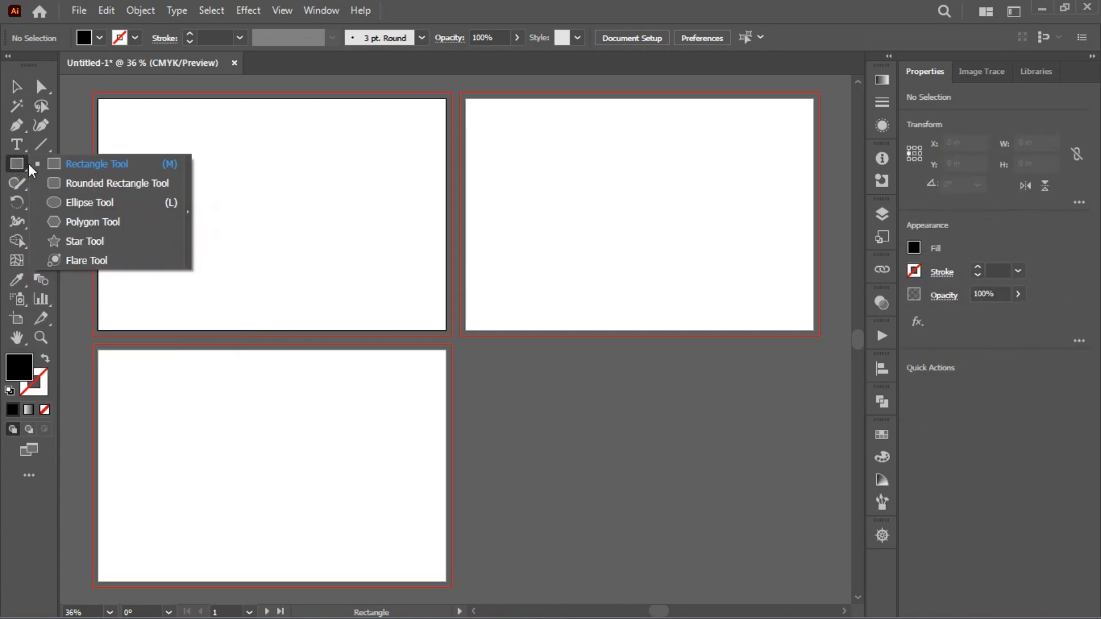
{"action": "left_click", "coordinate": [92, 164]}
{"action": "left_click_drag", "start_coordinate": [147, 138], "coordinate": [322, 278]}
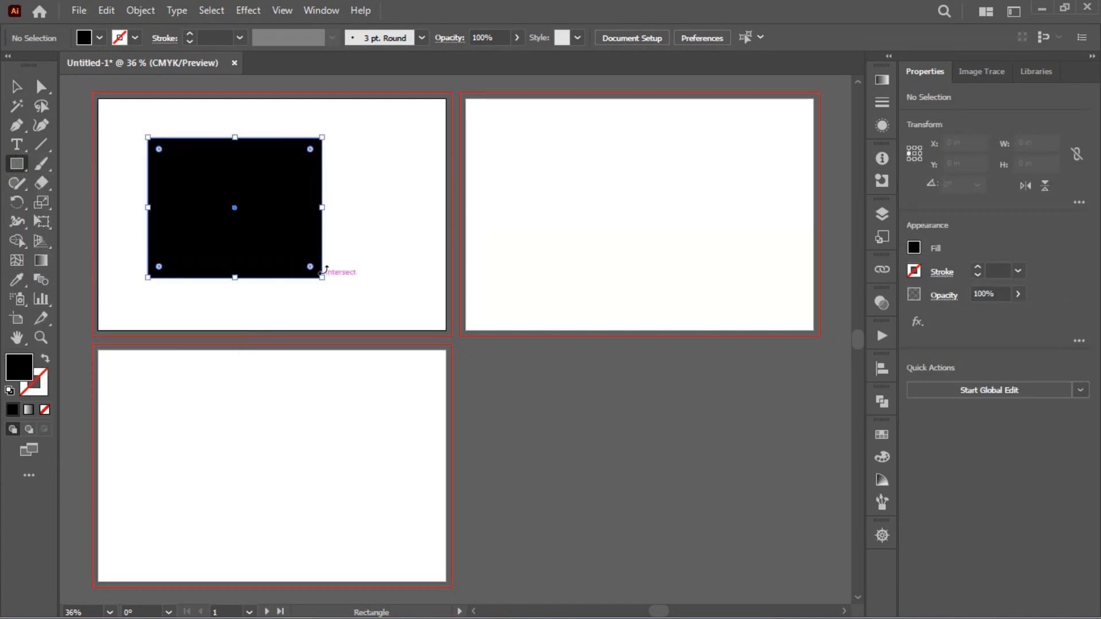
{"action": "key", "text": "v"}
{"action": "left_click", "coordinate": [429, 196]}
{"action": "left_click", "coordinate": [239, 198]}
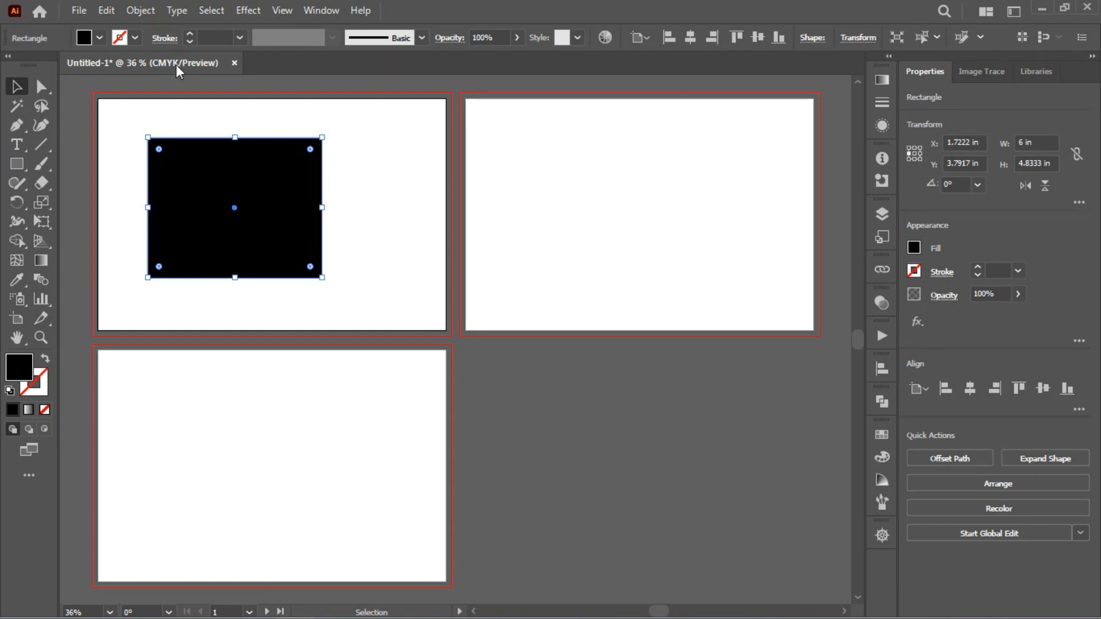
- Fill the rectangle with the bright red swatch and move it about 0.94 in to the right
{"action": "left_click", "coordinate": [377, 184]}
{"action": "left_click", "coordinate": [265, 177]}
{"action": "left_click", "coordinate": [101, 36]}
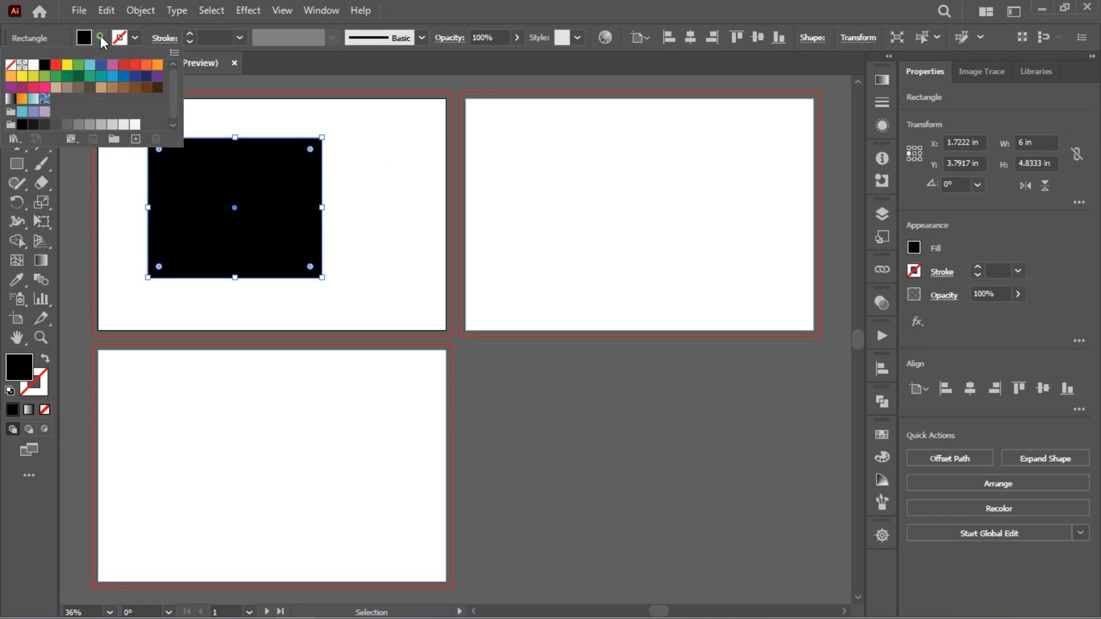
{"action": "left_click", "coordinate": [56, 64]}
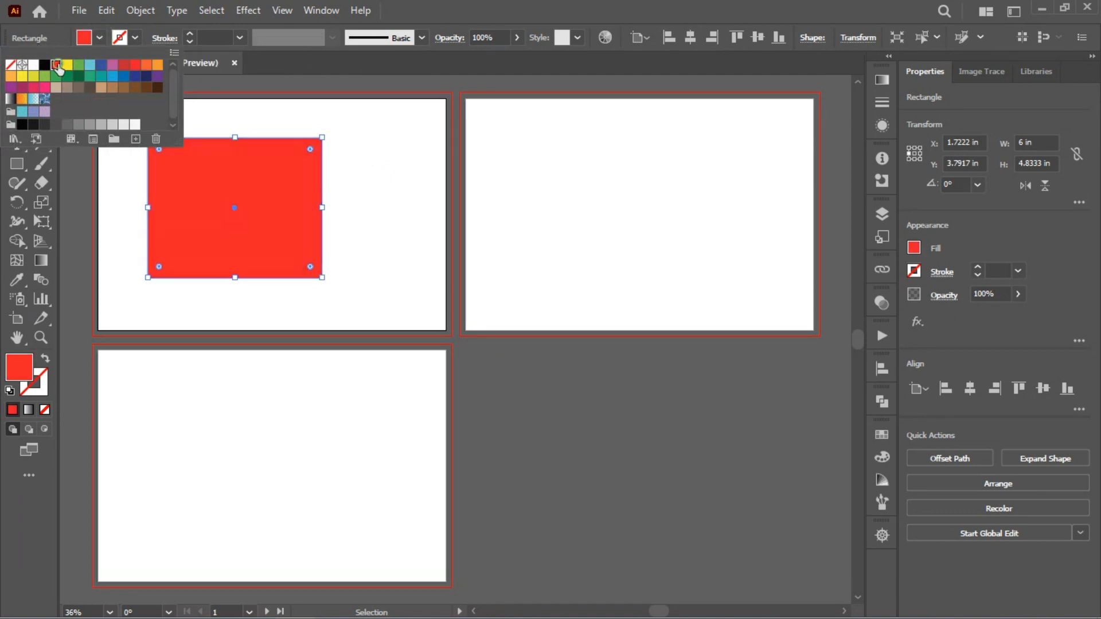
{"action": "left_click", "coordinate": [413, 188]}
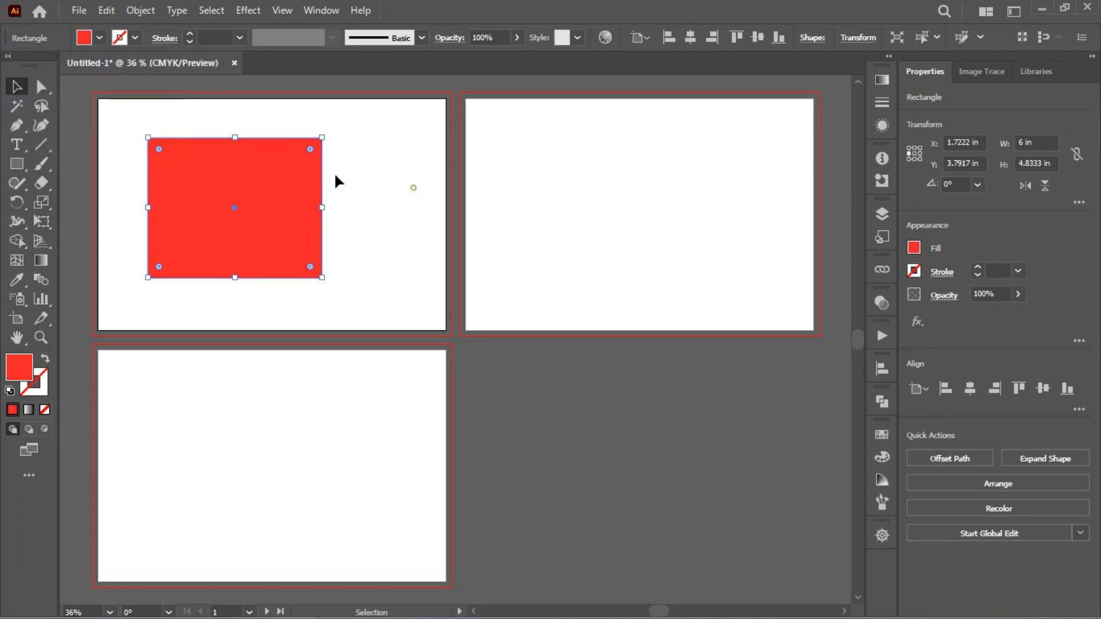
{"action": "left_click", "coordinate": [408, 180]}
{"action": "left_click_drag", "start_coordinate": [273, 174], "coordinate": [300, 175]}
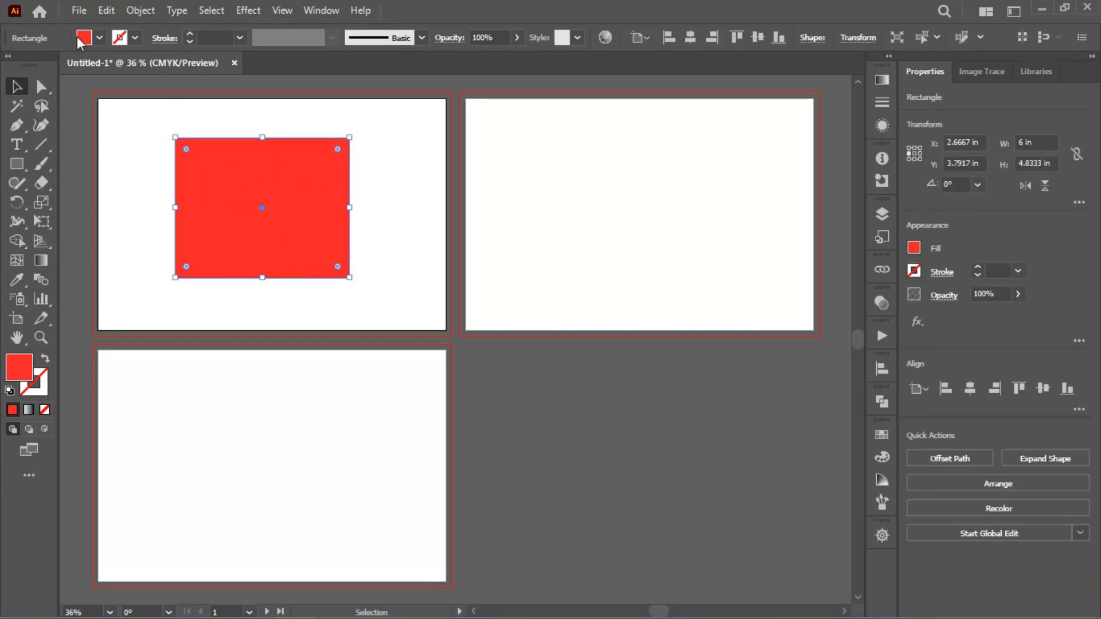
- Try several shades for the rectangle's fill in the Color Picker and apply a medium blue
{"action": "double_click", "coordinate": [22, 372]}
{"action": "left_click", "coordinate": [534, 298]}
{"action": "left_click_drag", "start_coordinate": [534, 298], "coordinate": [535, 251]}
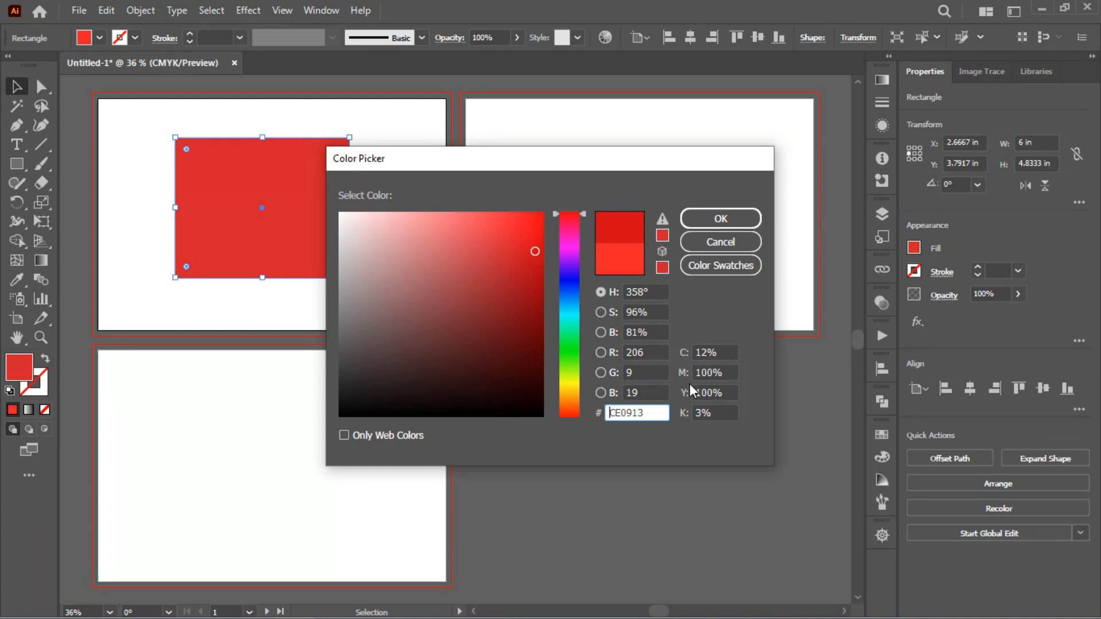
{"action": "mouse_move", "coordinate": [511, 257]}
{"action": "left_mouse_down"}
{"action": "mouse_move", "coordinate": [425, 263]}
{"action": "mouse_move", "coordinate": [428, 276]}
{"action": "left_mouse_up"}
{"action": "left_click", "coordinate": [724, 352]}
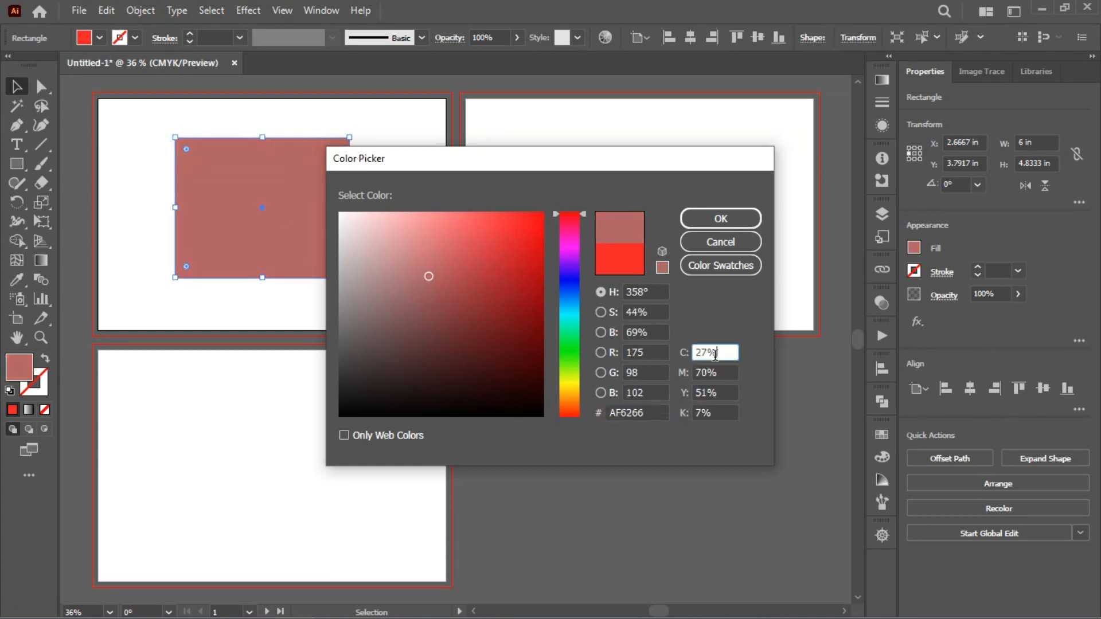
{"action": "left_click", "coordinate": [716, 411]}
{"action": "mouse_move", "coordinate": [363, 241]}
{"action": "left_mouse_down"}
{"action": "mouse_move", "coordinate": [394, 226]}
{"action": "mouse_move", "coordinate": [522, 251]}
{"action": "mouse_move", "coordinate": [528, 229]}
{"action": "left_mouse_up"}
{"action": "left_click", "coordinate": [574, 276]}
{"action": "left_click", "coordinate": [533, 233]}
{"action": "left_click", "coordinate": [720, 218]}
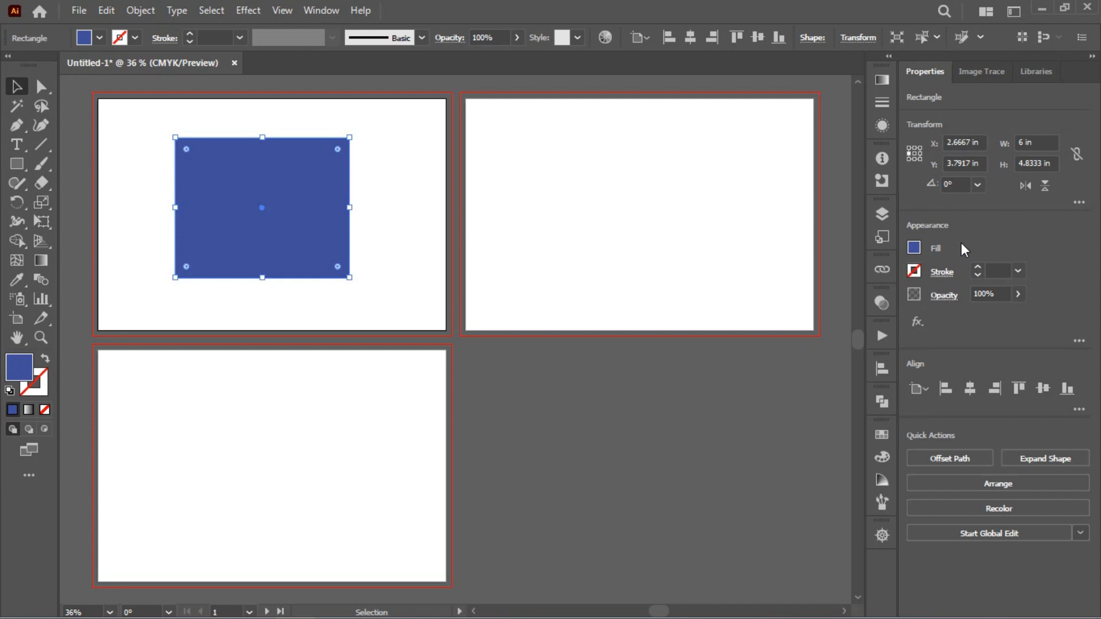
- Fill the rectangle with the blue swatch and lower its cyan value to 12% in the Color Mixer for a pink fill
{"action": "left_click", "coordinate": [914, 248]}
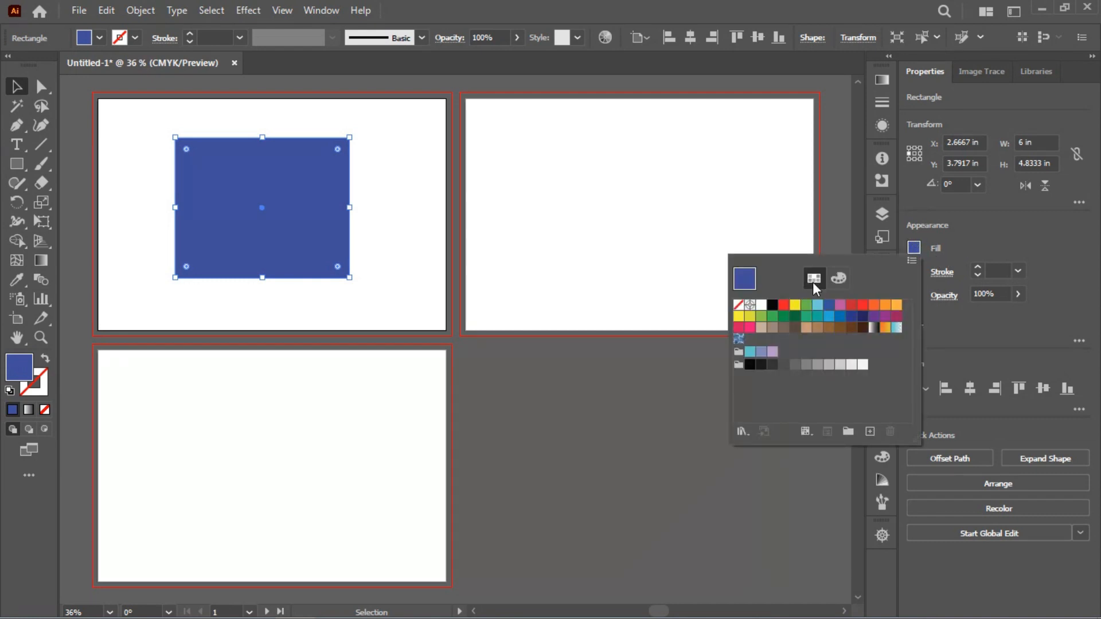
{"action": "left_click", "coordinate": [817, 306]}
{"action": "left_click", "coordinate": [828, 304]}
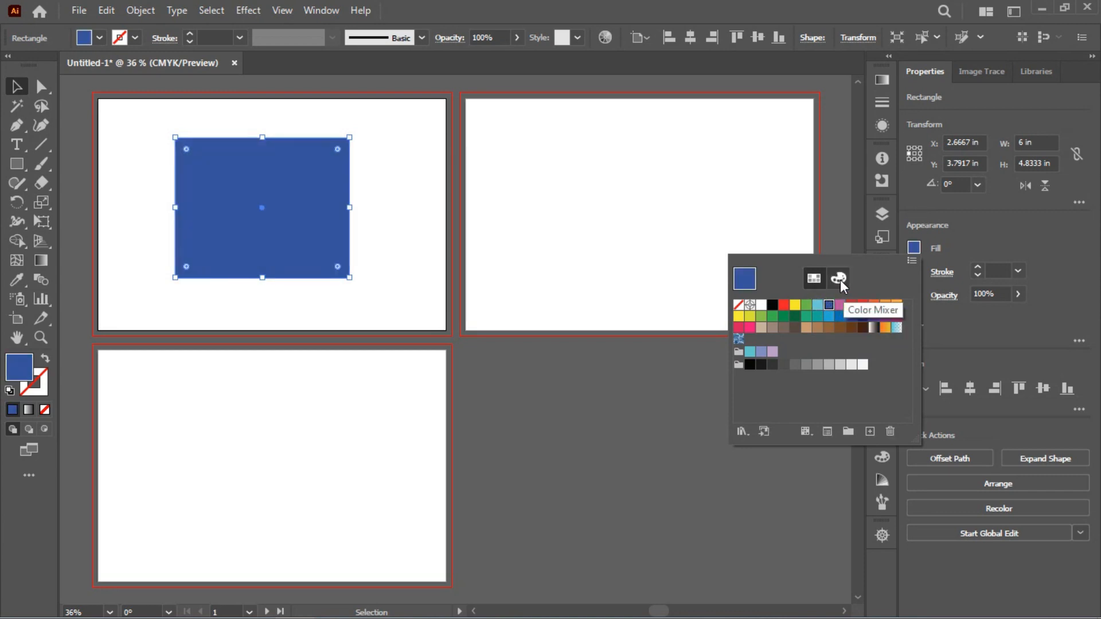
{"action": "left_click", "coordinate": [840, 279]}
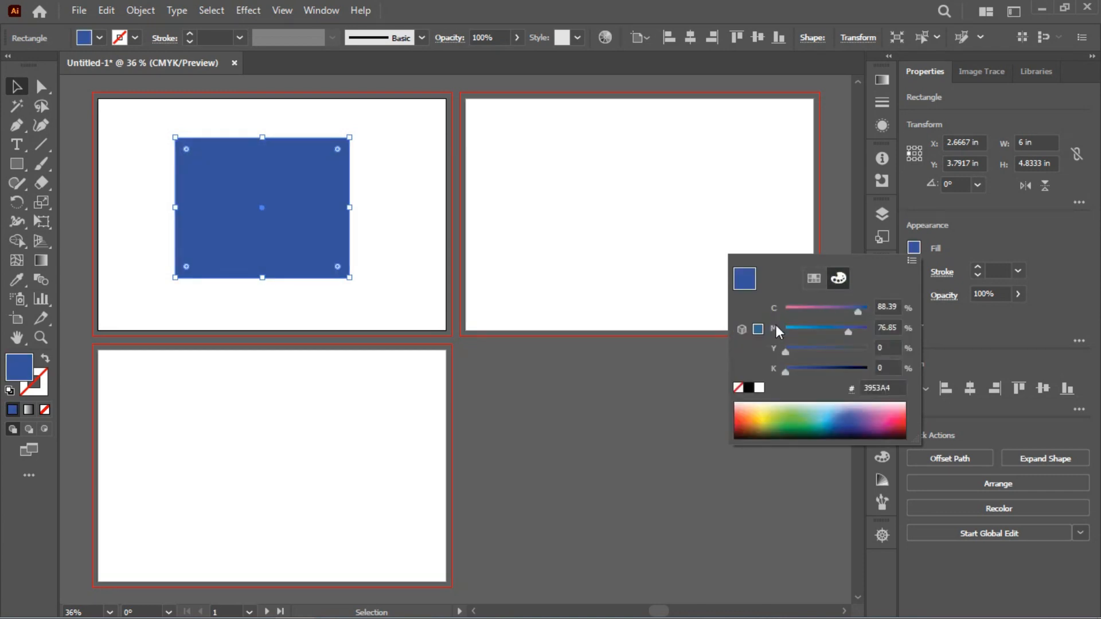
{"action": "left_click", "coordinate": [814, 311]}
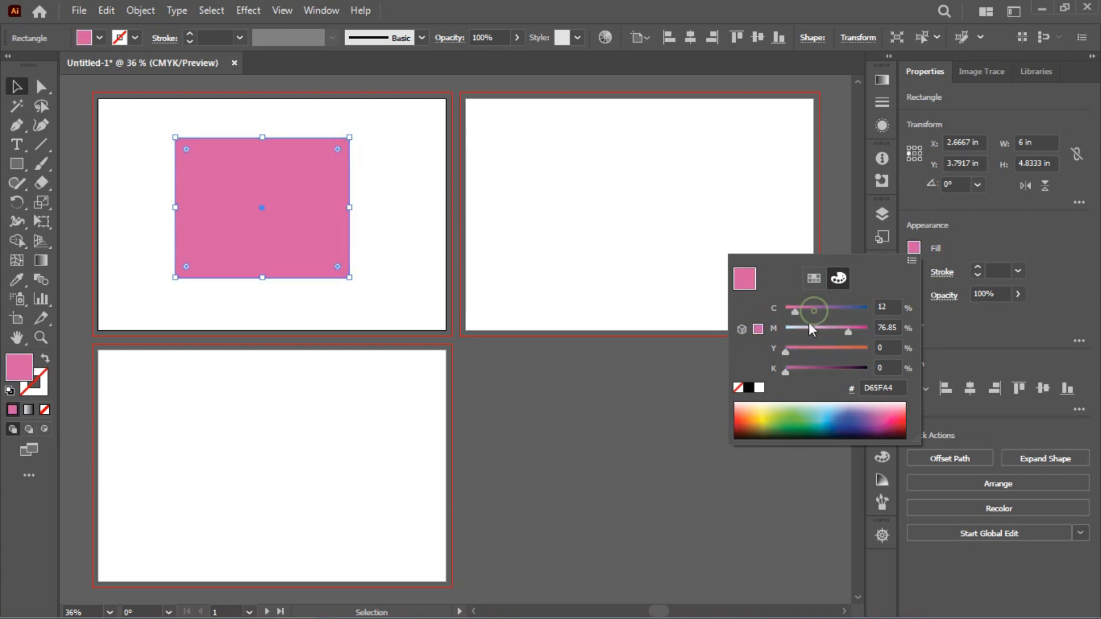
{"action": "left_click", "coordinate": [941, 250]}
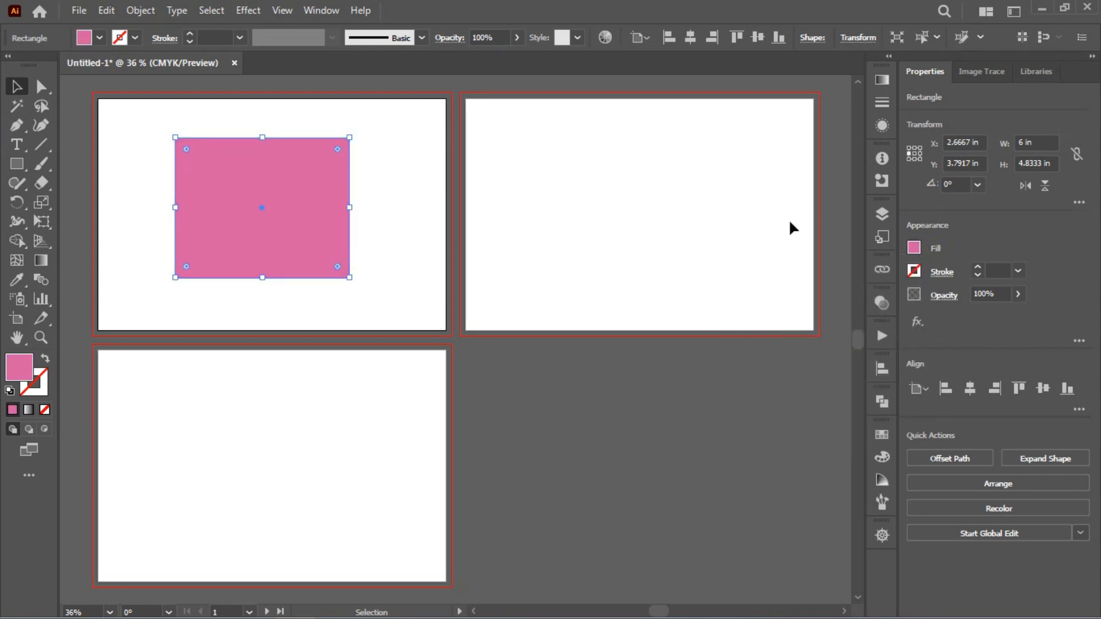
- Show the full options of the Color panel and mix the rectangle's fill to C 0, M 27, Y 94, K 0
{"action": "left_click", "coordinate": [883, 458]}
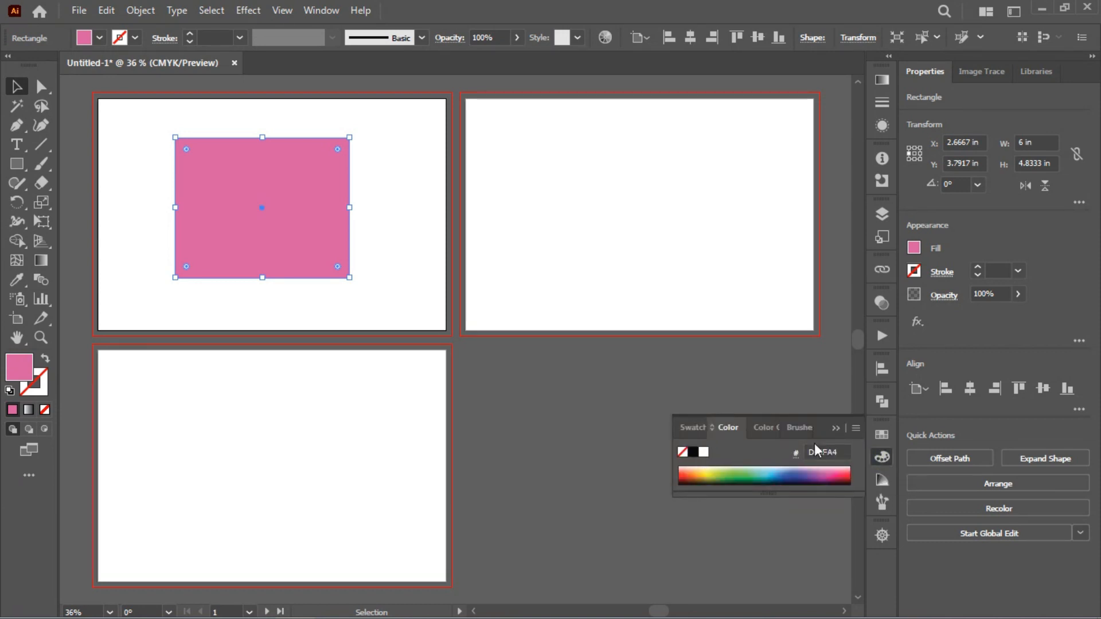
{"action": "left_click", "coordinate": [856, 428]}
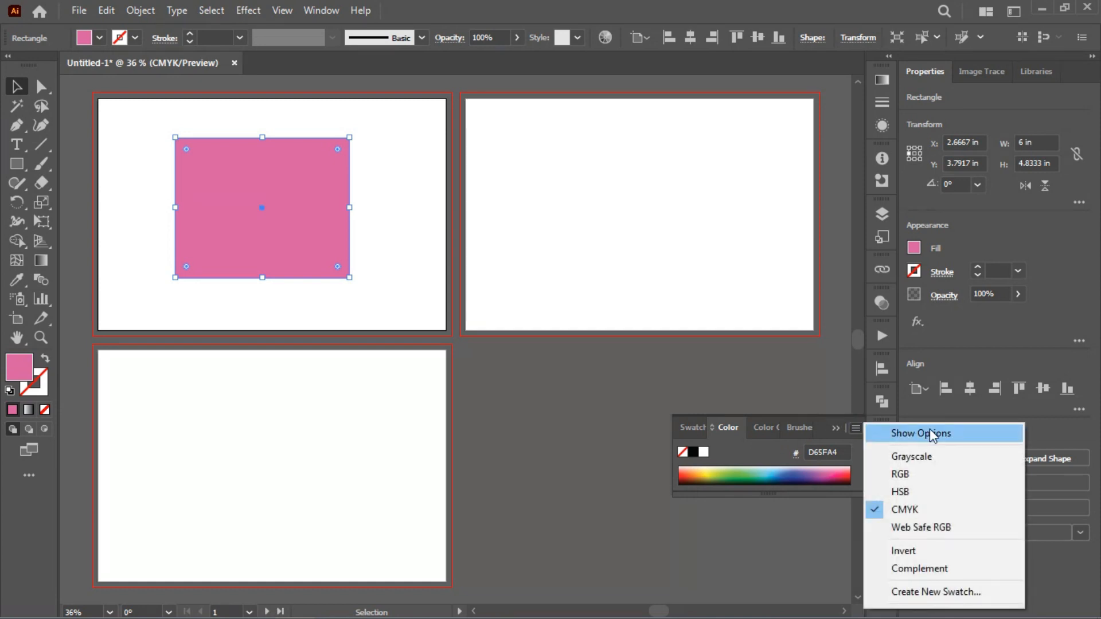
{"action": "left_click", "coordinate": [946, 437]}
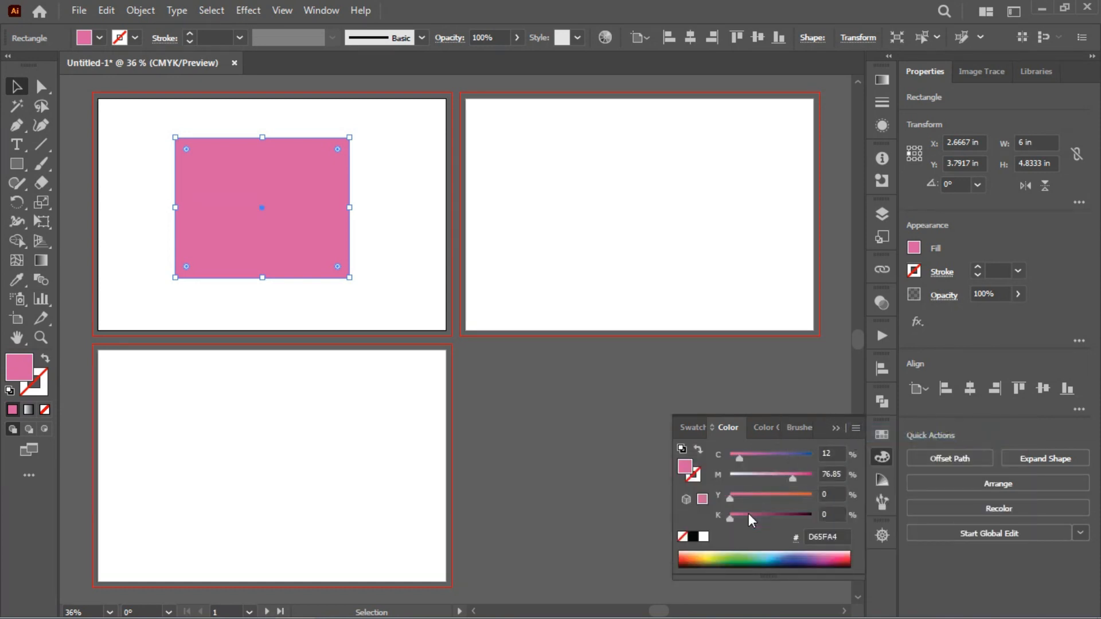
{"action": "left_click_drag", "start_coordinate": [765, 479], "coordinate": [714, 463]}
{"action": "left_click_drag", "start_coordinate": [789, 495], "coordinate": [765, 477]}
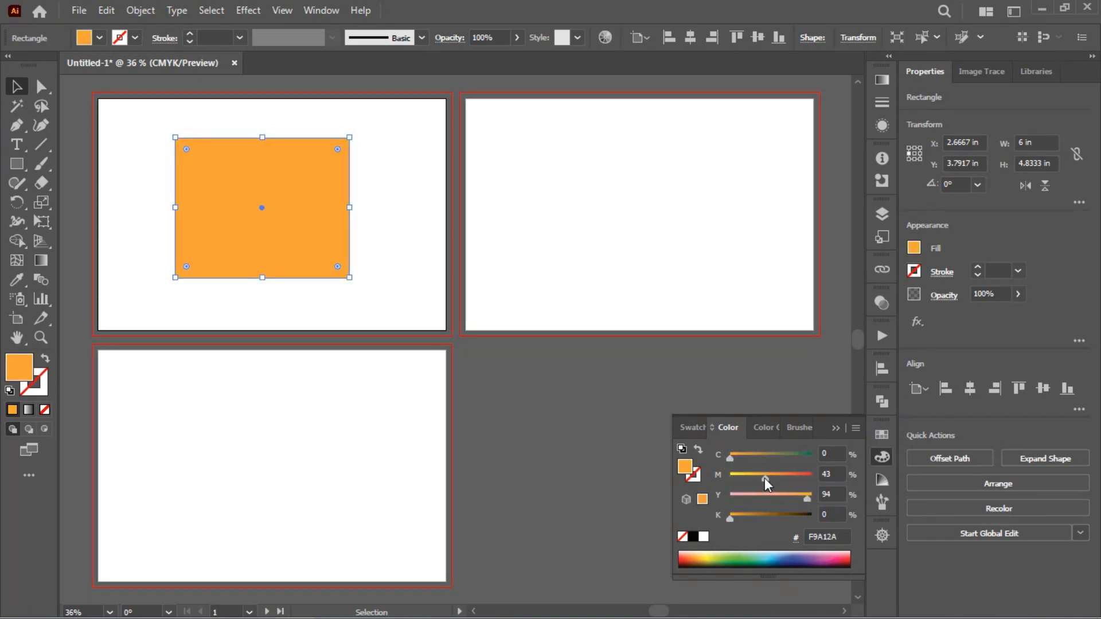
- Move the rectangle about 0.58 in to the left and 0.28 in up, and collapse the Color panel
{"action": "left_click", "coordinate": [384, 247]}
{"action": "left_click_drag", "start_coordinate": [294, 221], "coordinate": [279, 210]}
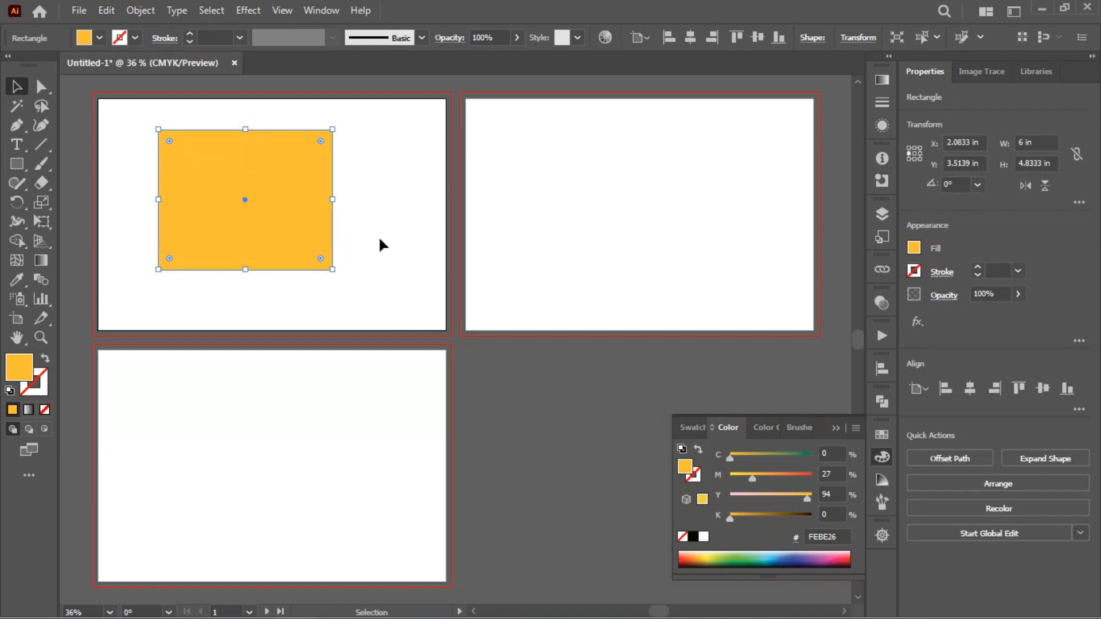
{"action": "left_click", "coordinate": [883, 457]}
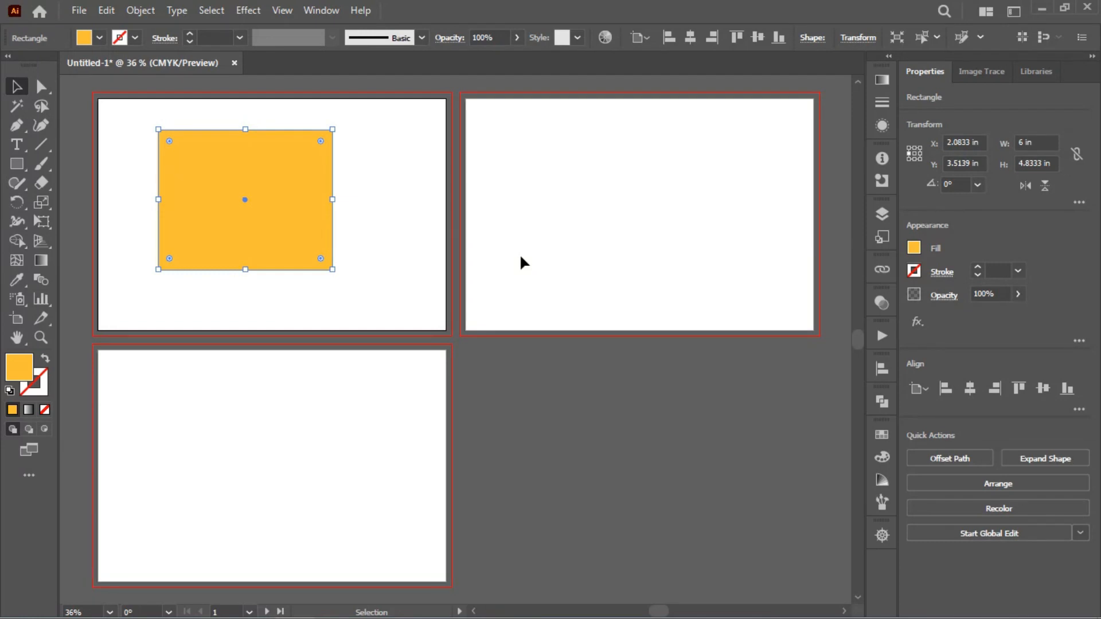
- Give the rectangle an olive green stroke (#717430) picked from the color spectrum
{"action": "left_click", "coordinate": [447, 237]}
{"action": "left_click", "coordinate": [277, 185]}
{"action": "left_click", "coordinate": [44, 394]}
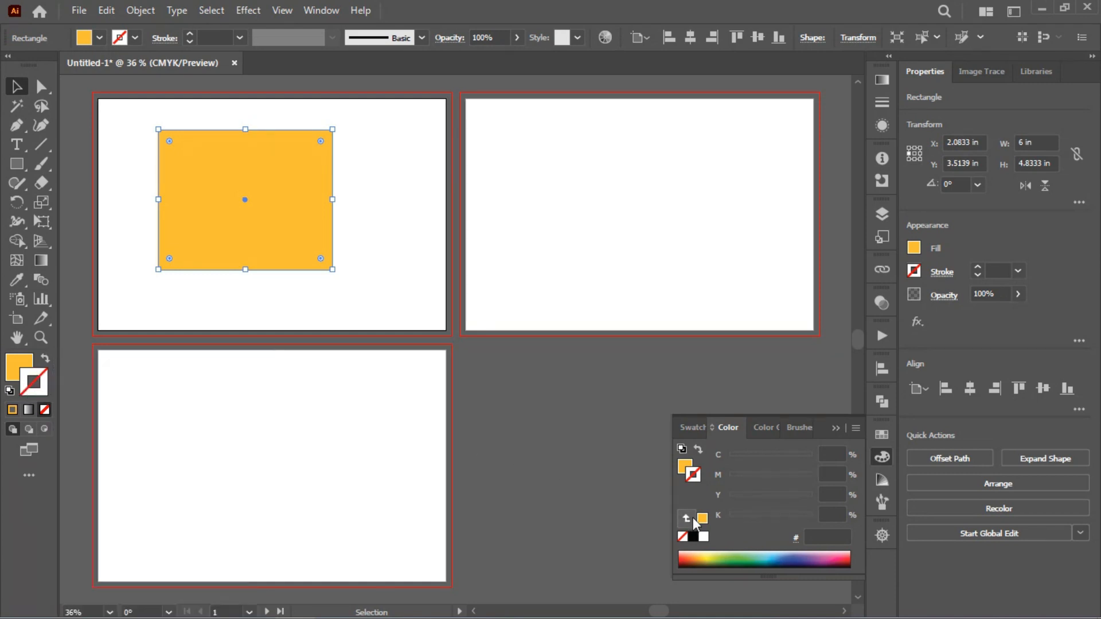
{"action": "left_click", "coordinate": [712, 556]}
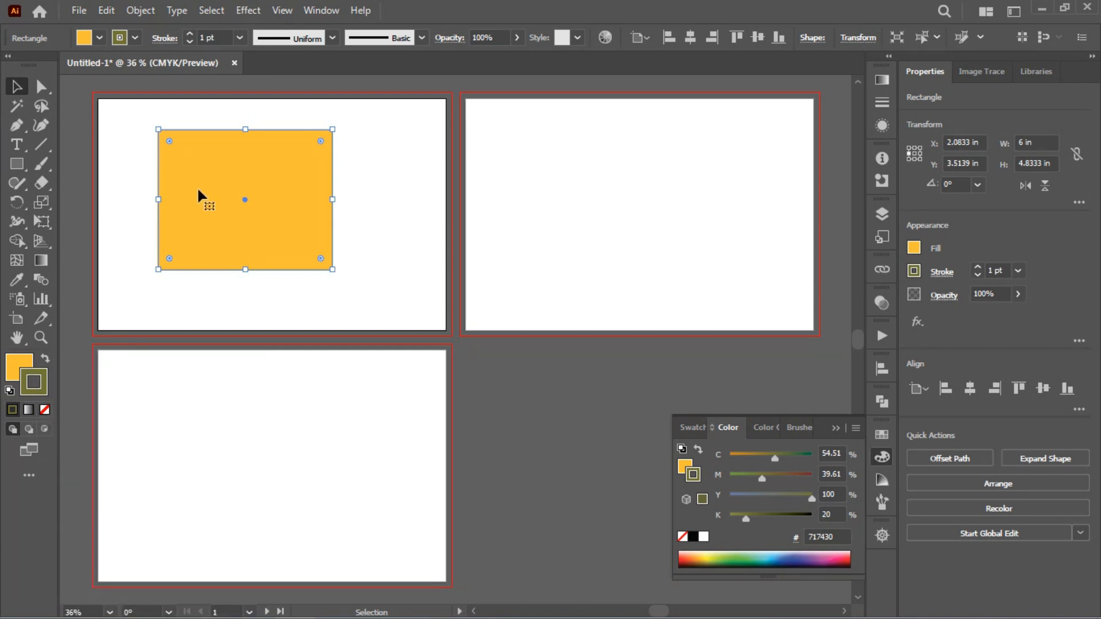
- Set the rectangle's stroke weight to 5 pt while viewing its upper-left corner up close
{"action": "key", "text": "ctrl+space"}
{"action": "left_click_drag", "start_coordinate": [173, 120], "coordinate": [527, 414]}
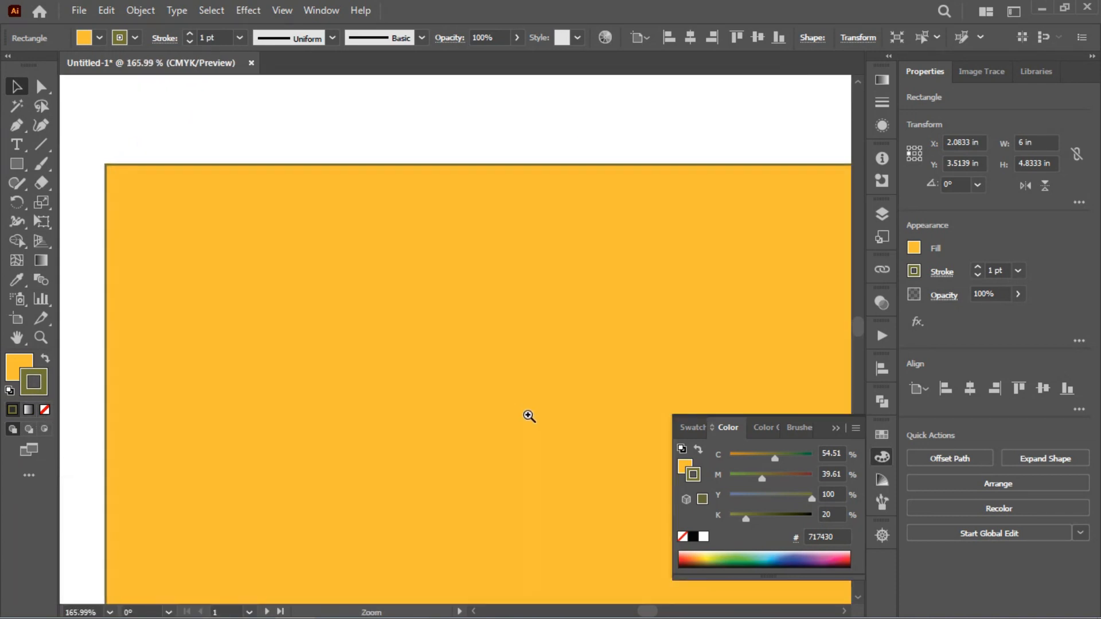
{"action": "left_click_drag", "start_coordinate": [143, 167], "coordinate": [209, 226]}
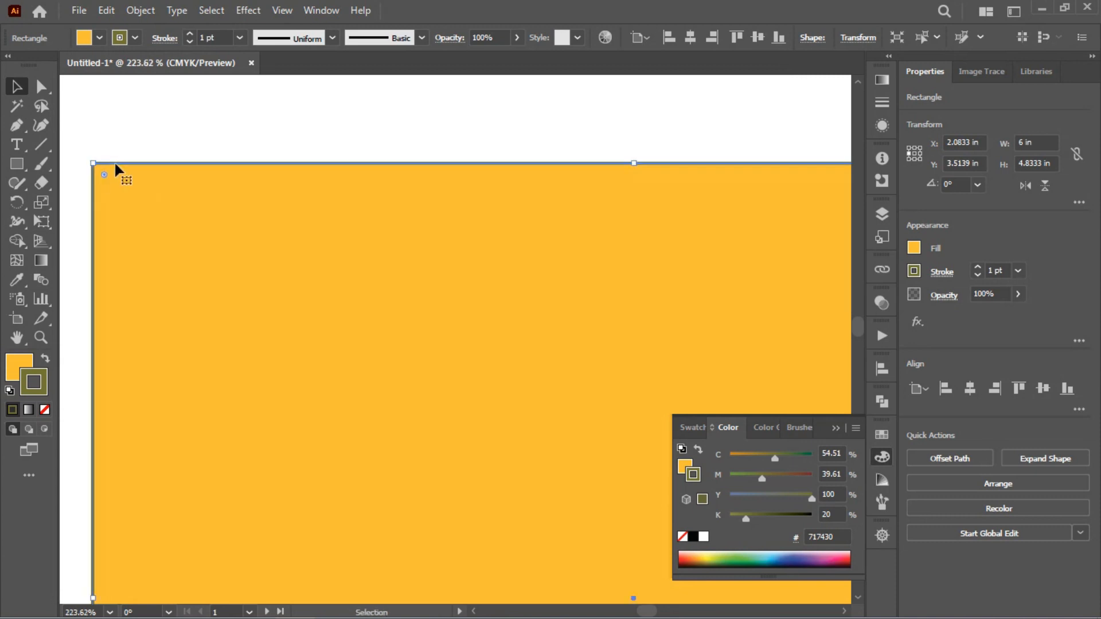
{"action": "left_click", "coordinate": [123, 152]}
{"action": "left_click", "coordinate": [124, 162]}
{"action": "left_click", "coordinate": [220, 32]}
{"action": "key", "text": "Up"}
{"action": "key", "text": "Up"}
{"action": "key", "text": "Up"}
{"action": "key", "text": "Up"}
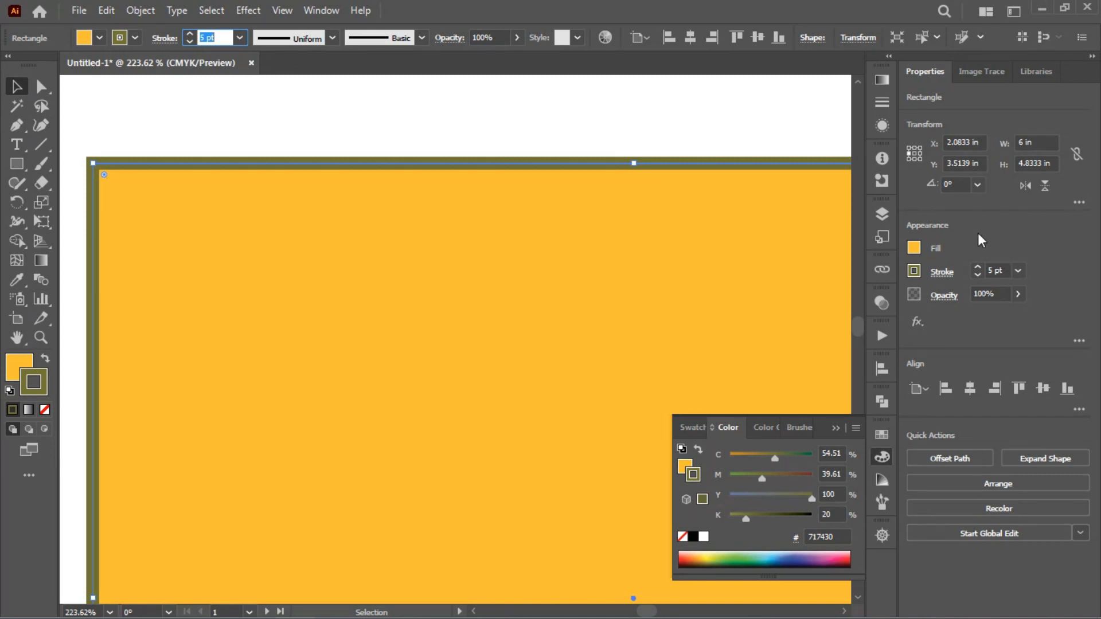
- Try stroke weights of 11 pt and 6 pt on the rectangle, and return the stroke to 5 pt
{"action": "left_click", "coordinate": [1004, 267]}
{"action": "key", "text": "Up"}
{"action": "key", "text": "Up"}
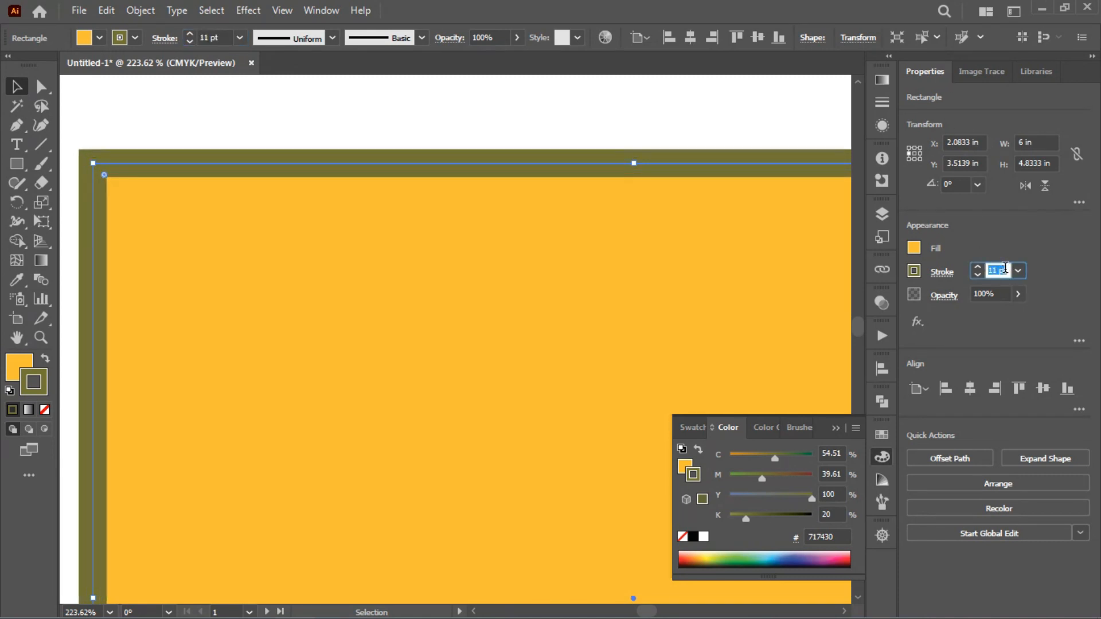
{"action": "key", "text": "Down"}
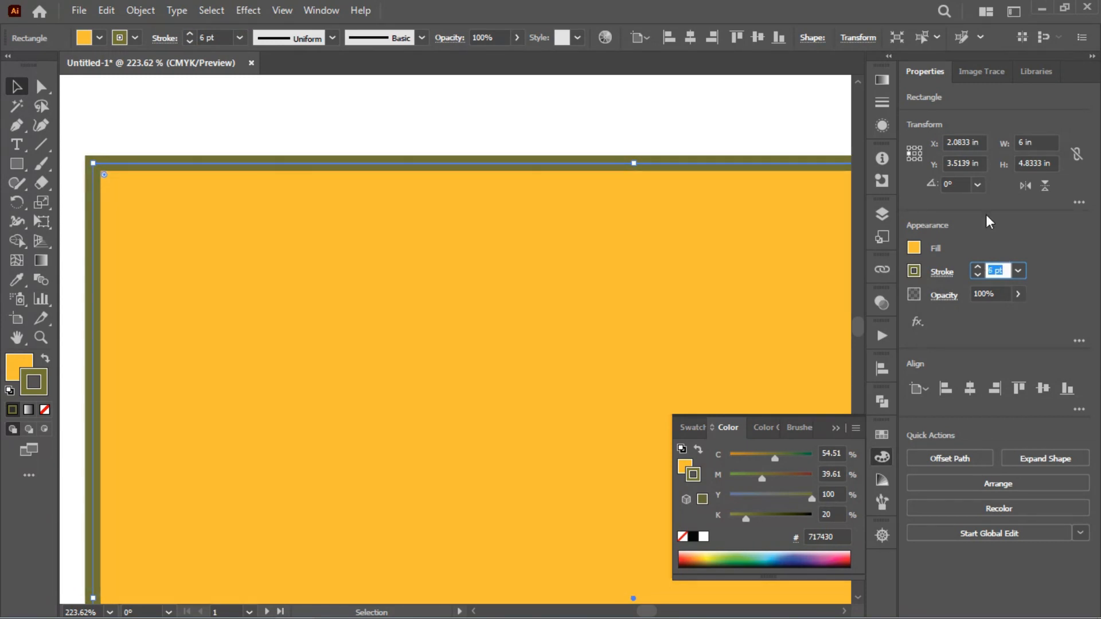
{"action": "left_click", "coordinate": [877, 101]}
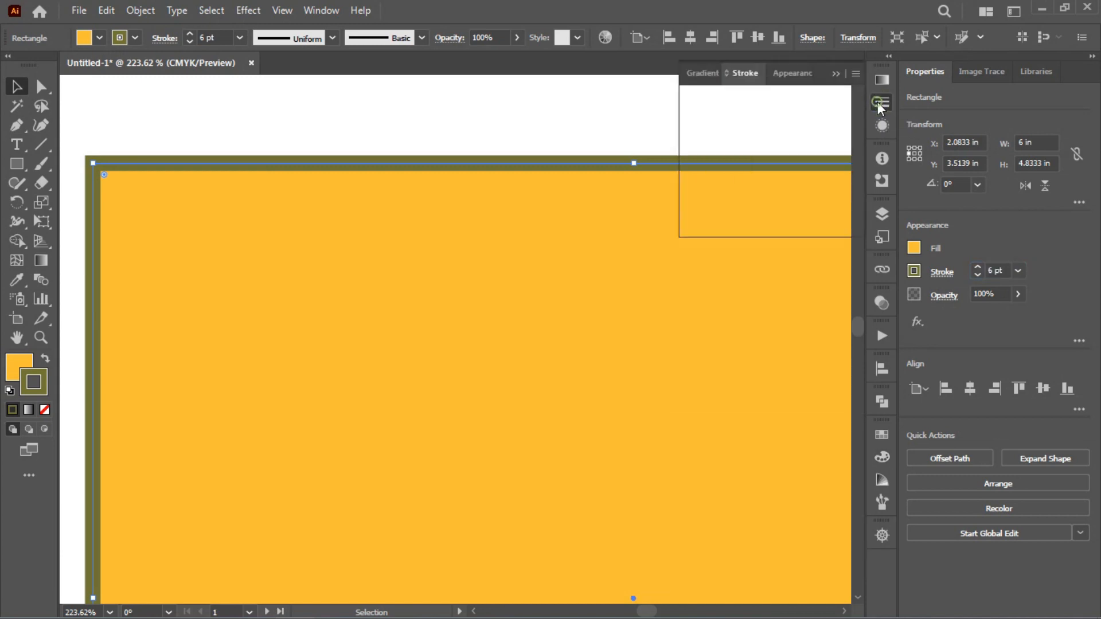
{"action": "left_click", "coordinate": [773, 96]}
{"action": "key", "text": "Down"}
{"action": "left_click", "coordinate": [879, 105]}
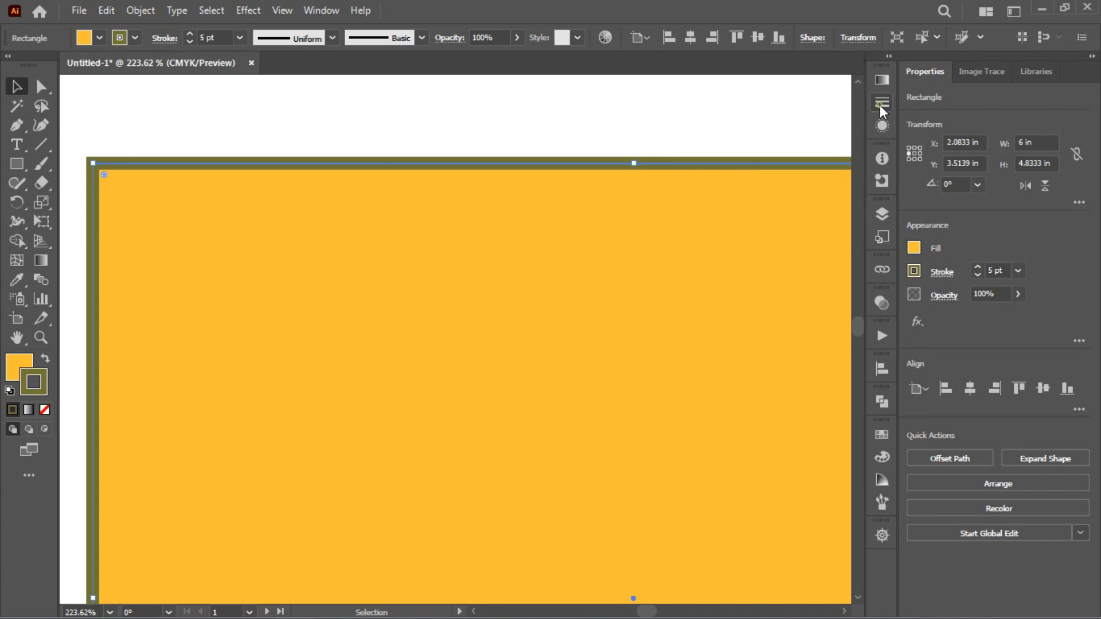
- Apply Width Profile 3 to the rectangle's stroke, and replace it with the lens-shaped width profile
{"action": "left_click", "coordinate": [491, 119]}
{"action": "left_click", "coordinate": [417, 219]}
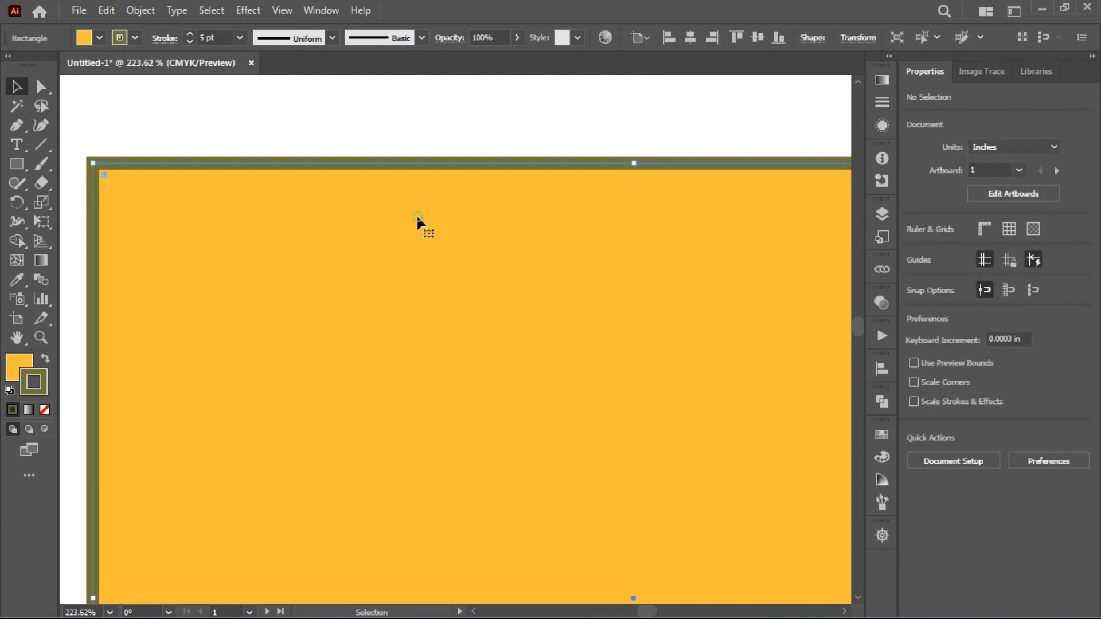
{"action": "key", "text": "ctrl+minus"}
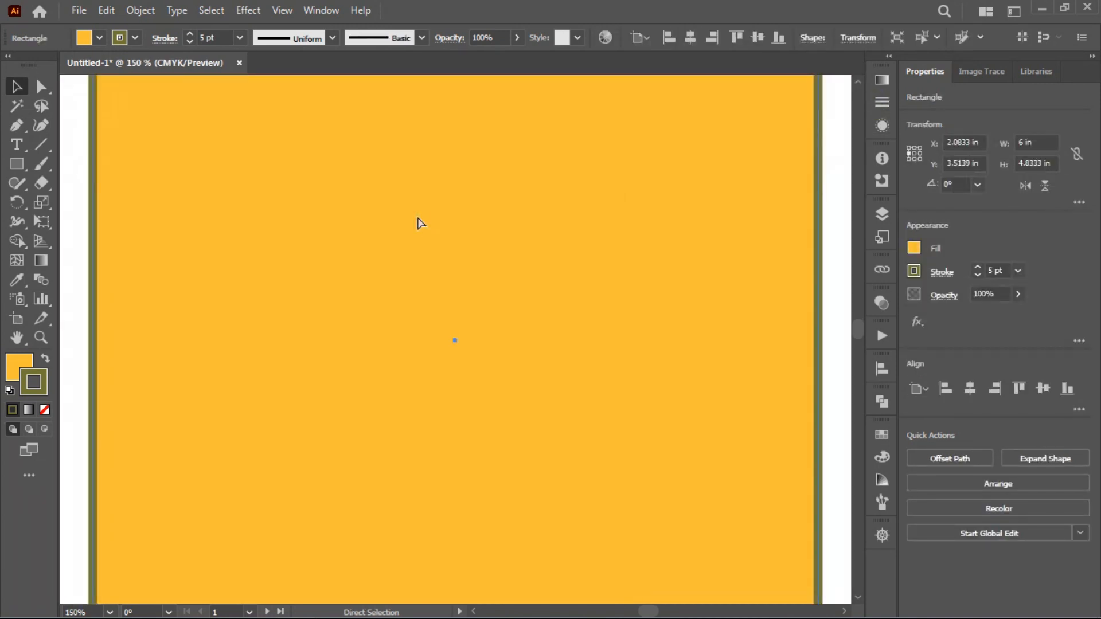
{"action": "key", "text": "ctrl+minus"}
{"action": "key", "text": "space"}
{"action": "left_click_drag", "start_coordinate": [358, 219], "coordinate": [339, 237]}
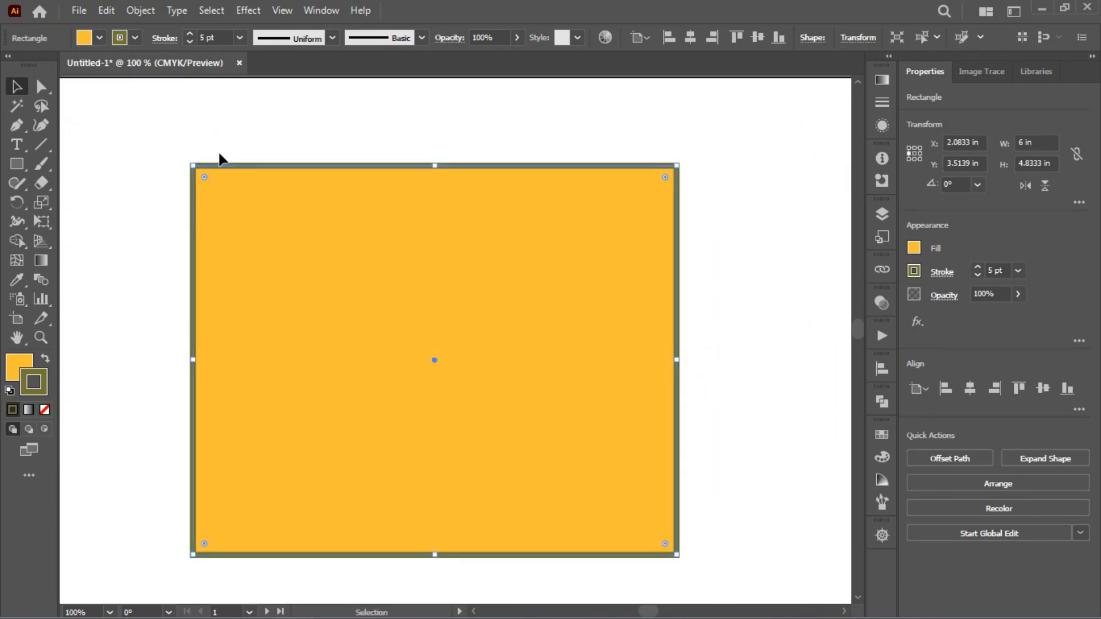
{"action": "left_click", "coordinate": [332, 37]}
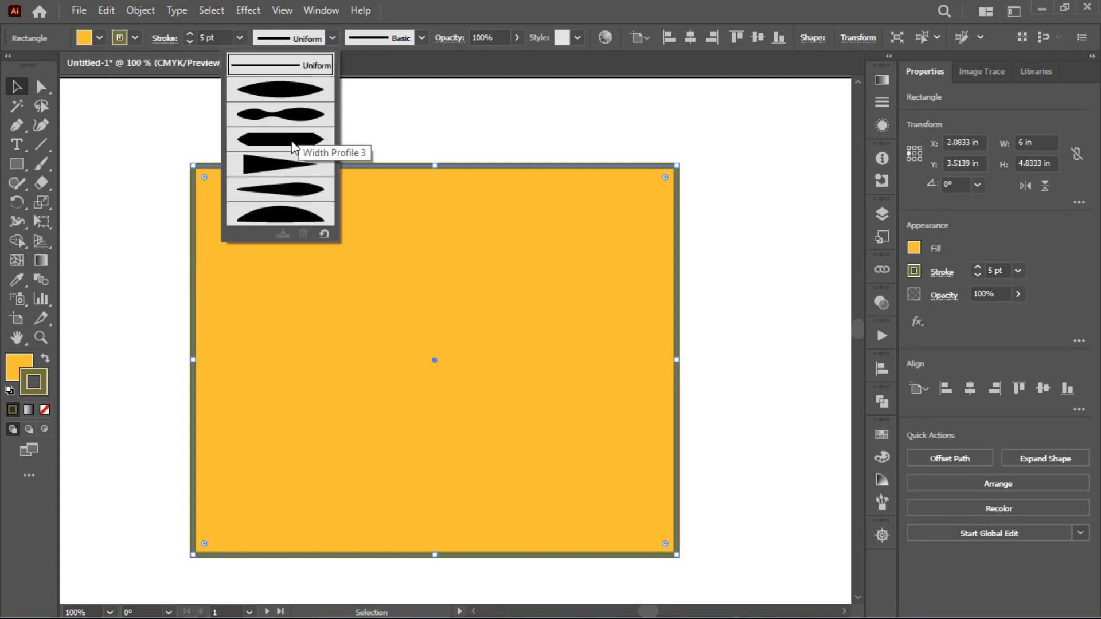
{"action": "left_click", "coordinate": [292, 148]}
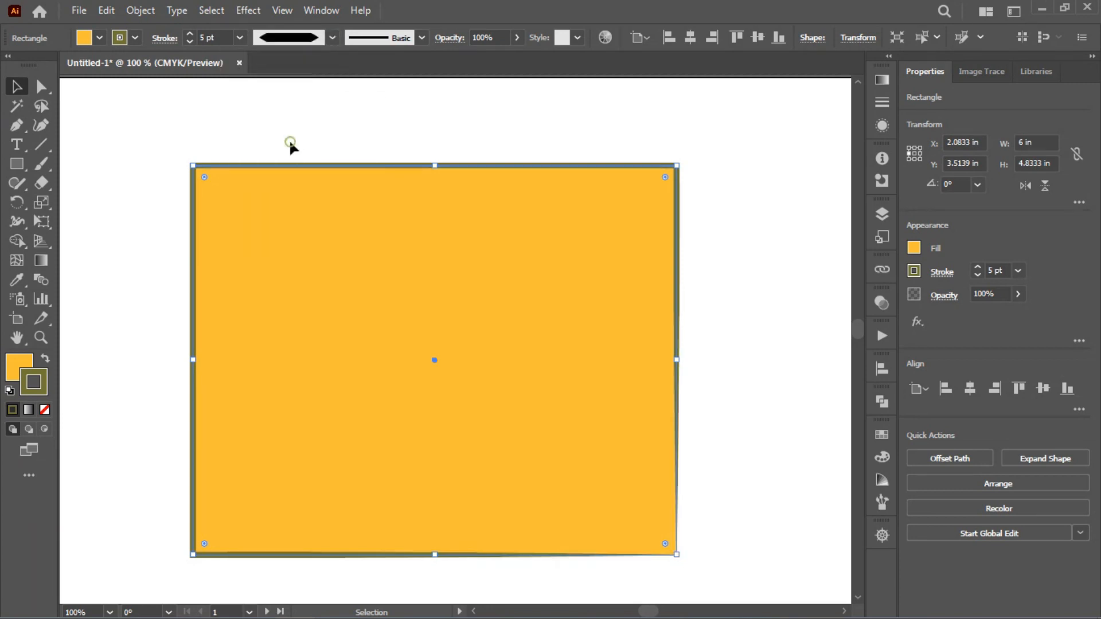
{"action": "left_click", "coordinate": [344, 145]}
{"action": "left_click", "coordinate": [355, 165]}
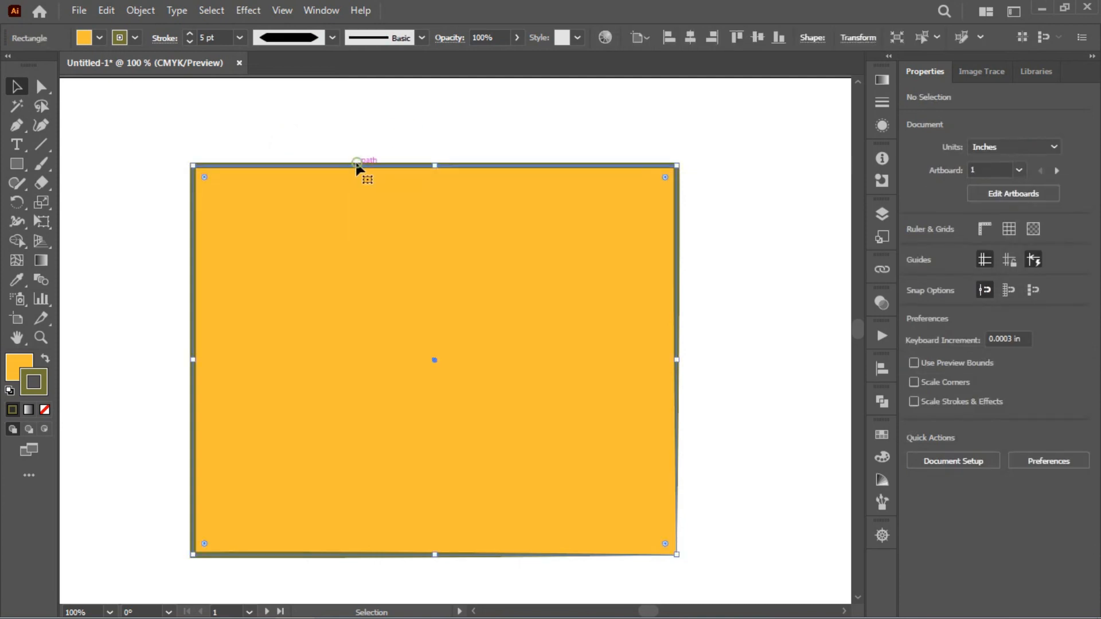
{"action": "left_click", "coordinate": [333, 36]}
{"action": "left_click", "coordinate": [369, 110]}
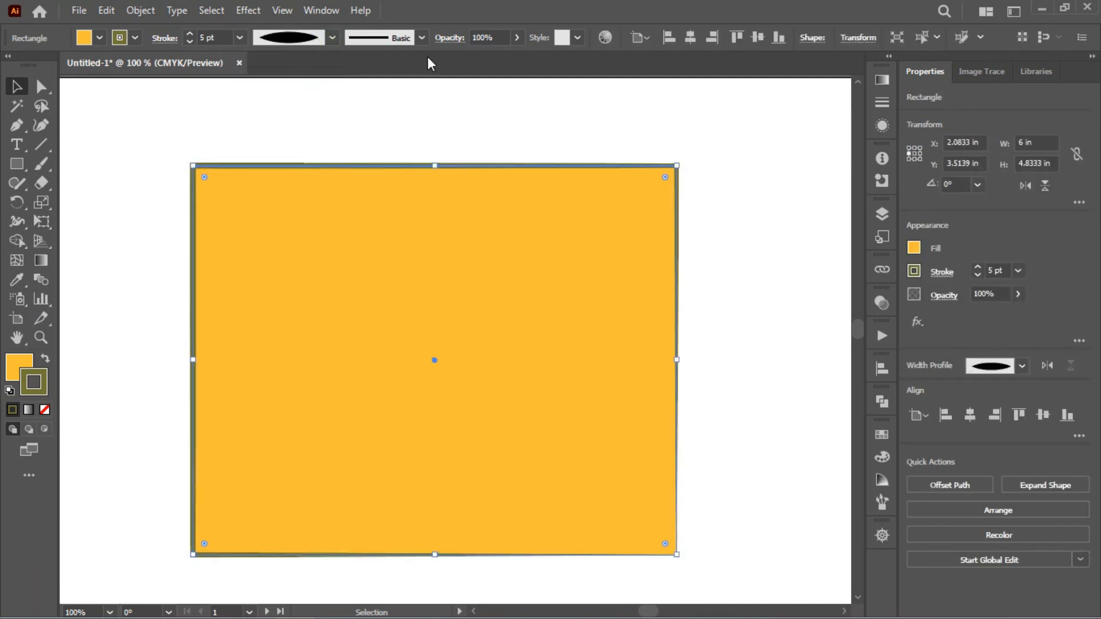
- Try the rough charcoal-like brush on the rectangle's stroke, and replace it with the 10 pt. Round brush
{"action": "left_click", "coordinate": [421, 38]}
{"action": "scroll", "coordinate": [373, 118], "scroll_direction": "down", "scroll_amount": 1}
{"action": "left_click", "coordinate": [344, 86]}
{"action": "left_click", "coordinate": [298, 38]}
{"action": "left_click", "coordinate": [315, 40]}
{"action": "left_click", "coordinate": [421, 38]}
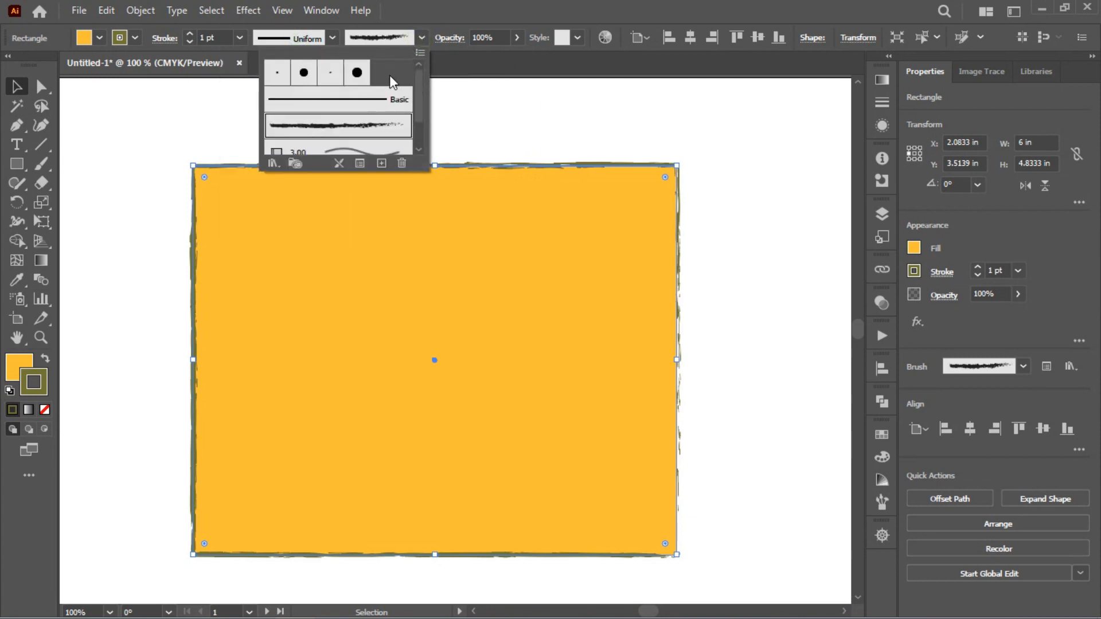
{"action": "left_click", "coordinate": [304, 73]}
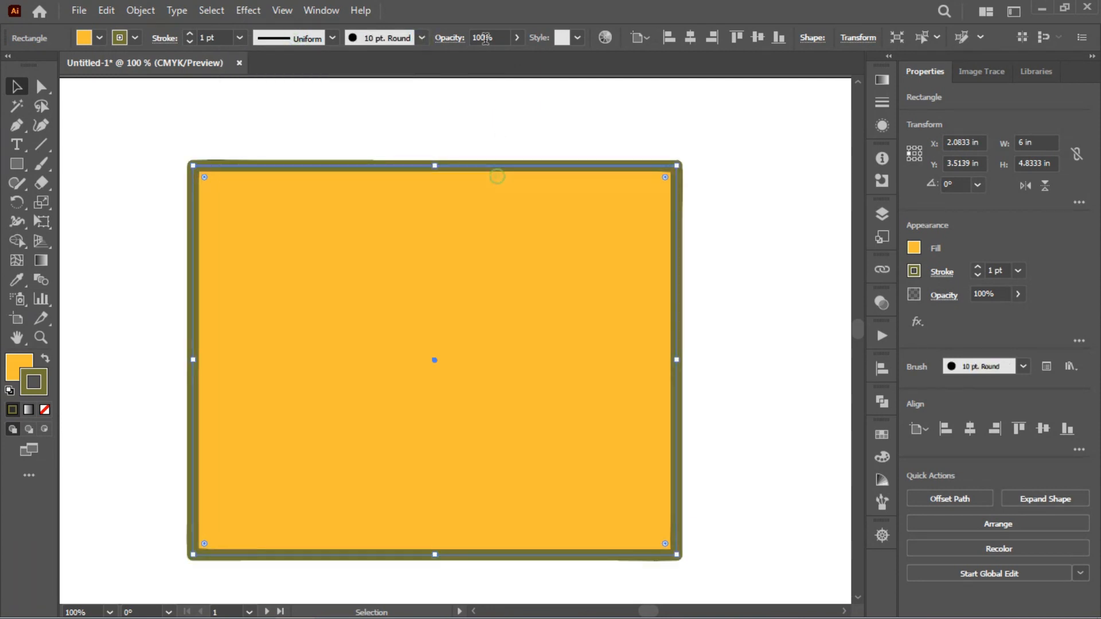
- Try a lower opacity on the rectangle, return it to 100%, and look through the available graphic styles
{"action": "left_click", "coordinate": [517, 37]}
{"action": "left_click", "coordinate": [494, 57]}
{"action": "left_click_drag", "start_coordinate": [494, 57], "coordinate": [534, 57]}
{"action": "left_click", "coordinate": [578, 37]}
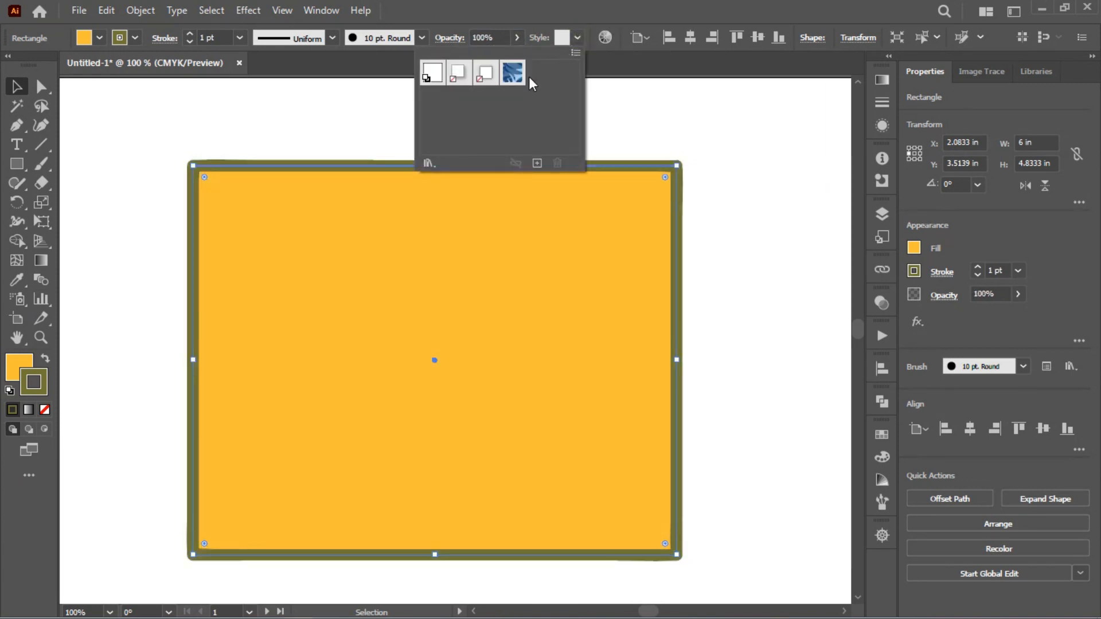
{"action": "left_click", "coordinate": [730, 80]}
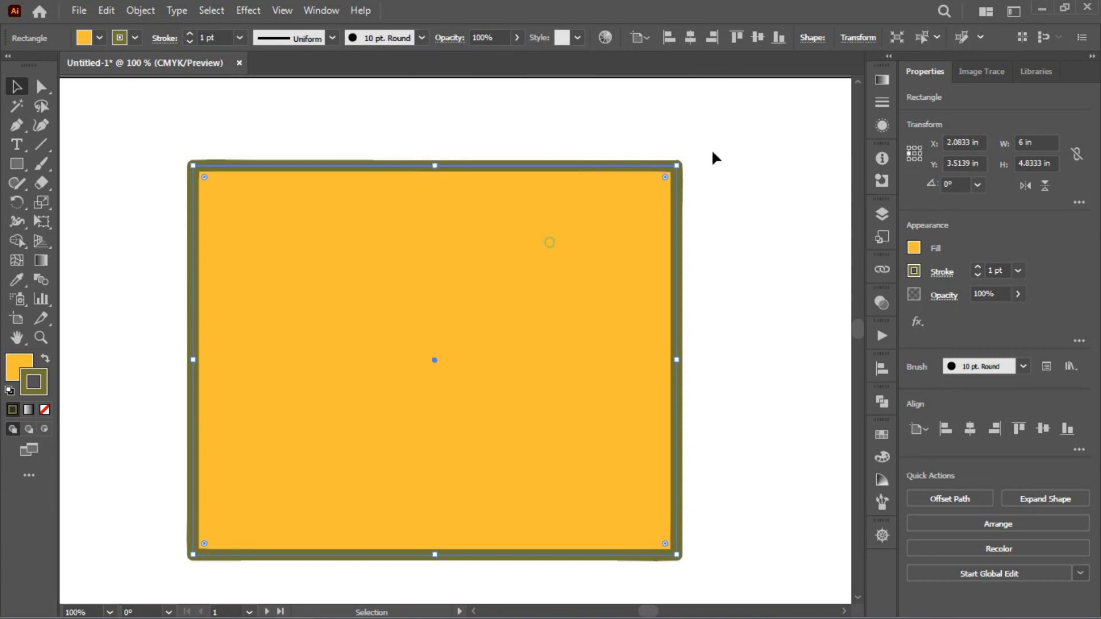
- Center the rectangle horizontally and vertically on the artboard
{"action": "left_click", "coordinate": [690, 36]}
{"action": "left_click", "coordinate": [757, 36]}
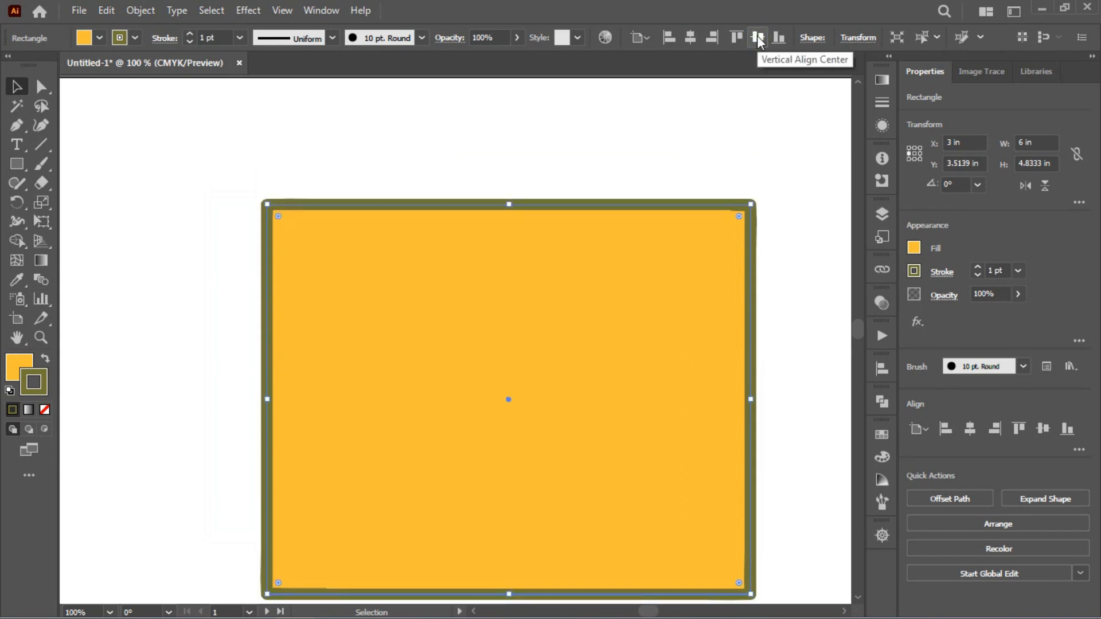
{"action": "key", "text": "ctrl+0"}
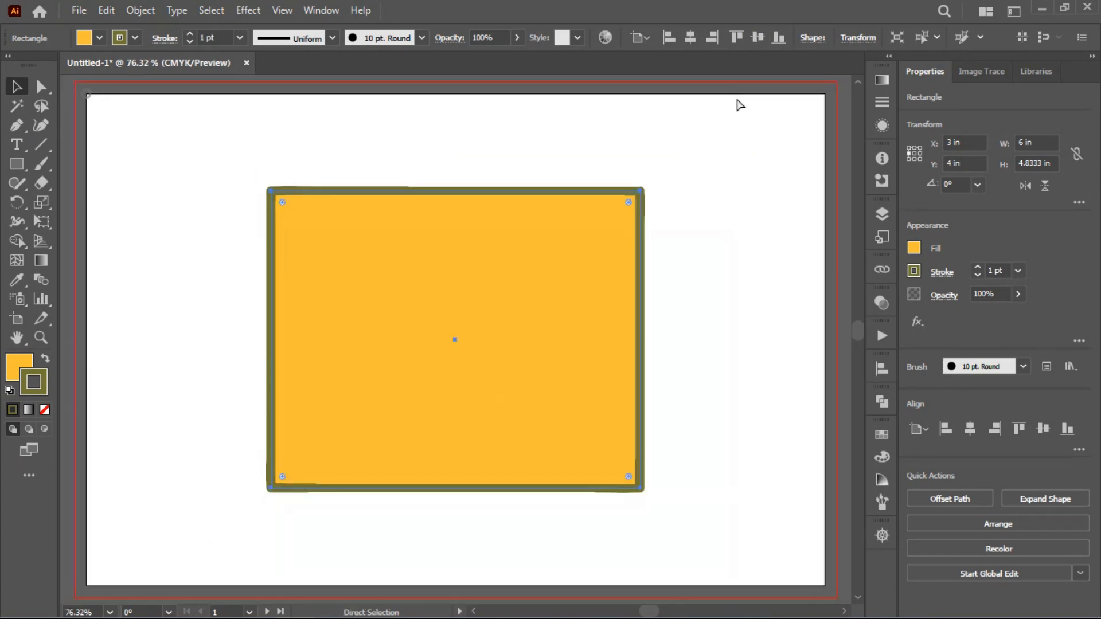
- Select the orange-yellow rectangle on the first artboard and delete it
{"action": "left_click", "coordinate": [704, 133]}
{"action": "left_click", "coordinate": [478, 247]}
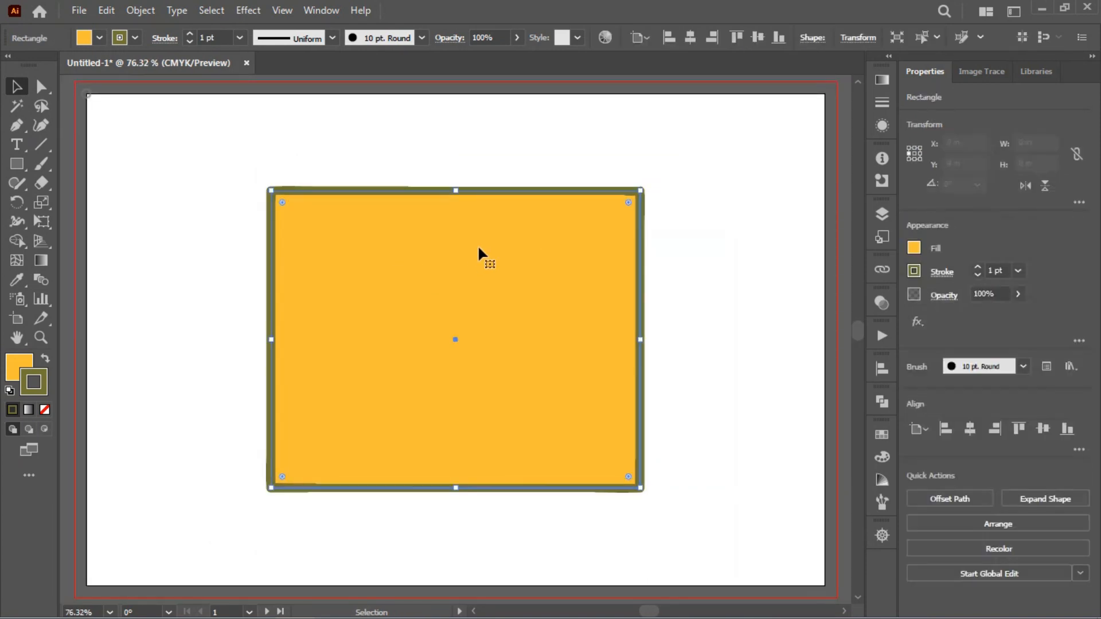
{"action": "left_click", "coordinate": [339, 173]}
{"action": "left_click", "coordinate": [338, 221]}
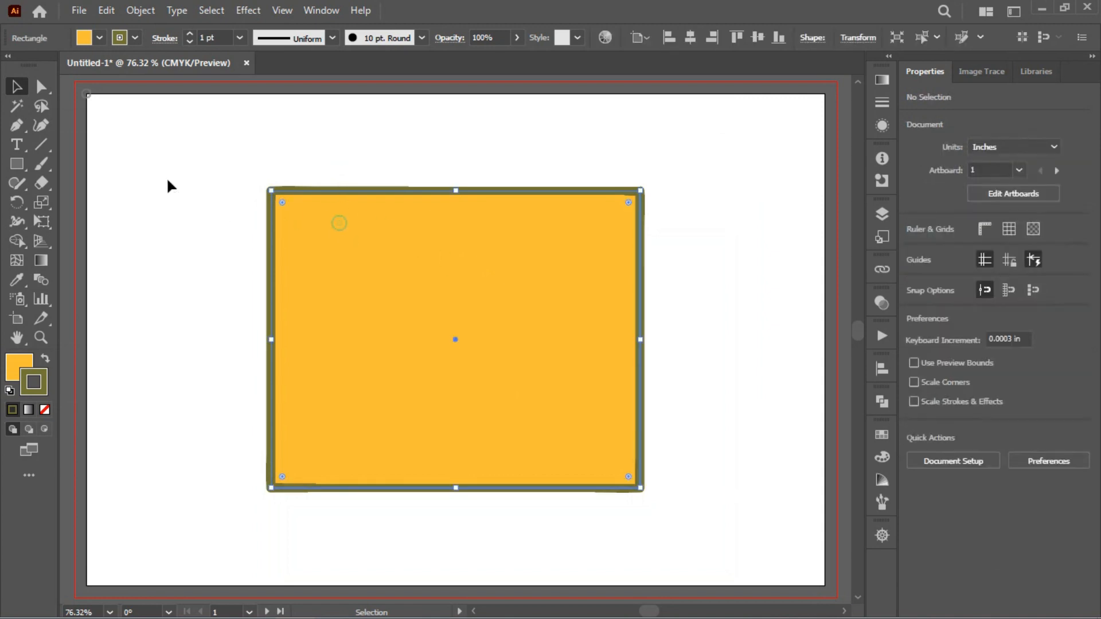
{"action": "key", "text": "Delete"}
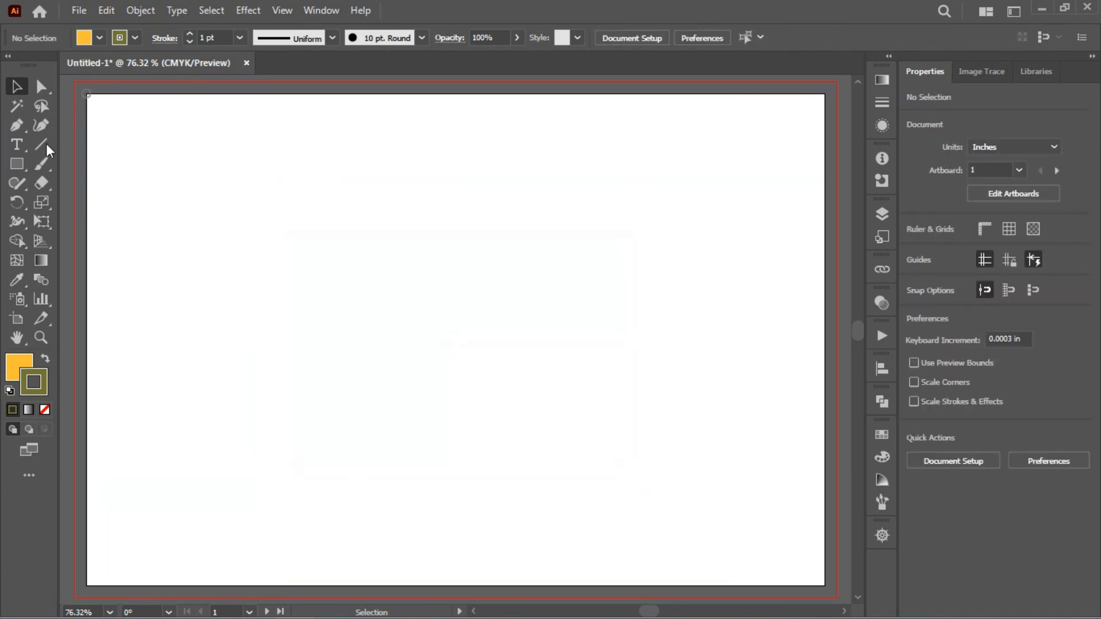
- Draw a new rectangle about 4.6 in wide and 3.09 in high on the artboard and select it with the Selection tool
{"action": "left_click_drag", "start_coordinate": [19, 162], "coordinate": [74, 165]}
{"action": "left_click_drag", "start_coordinate": [222, 154], "coordinate": [505, 344]}
{"action": "left_click_drag", "start_coordinate": [40, 87], "coordinate": [157, 94]}
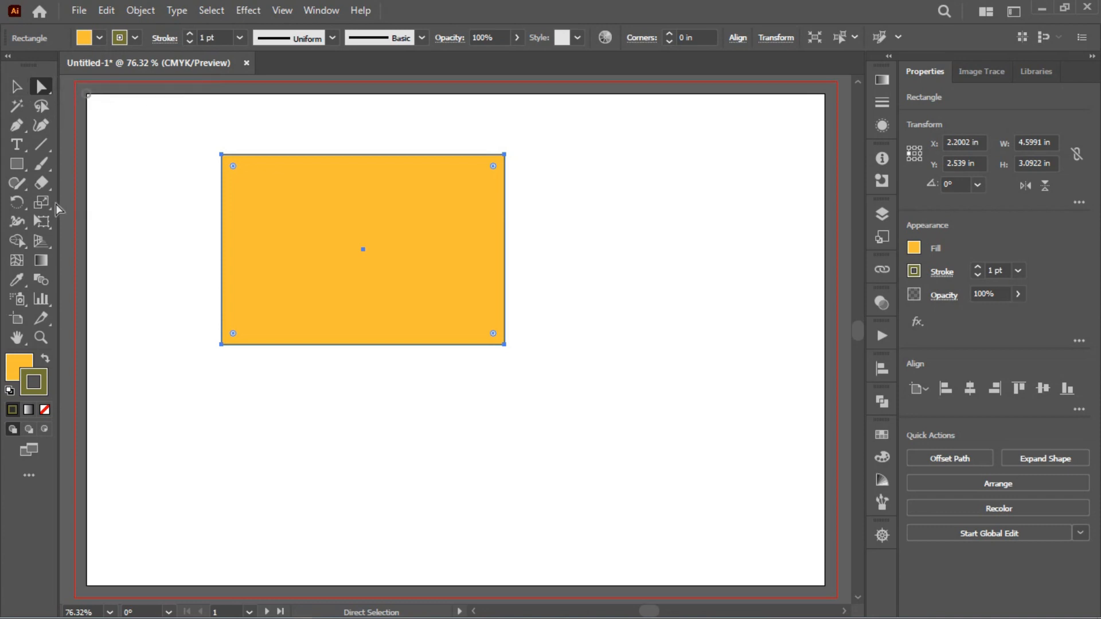
{"action": "left_click", "coordinate": [506, 141]}
{"action": "key", "text": "v"}
{"action": "left_click", "coordinate": [380, 166]}
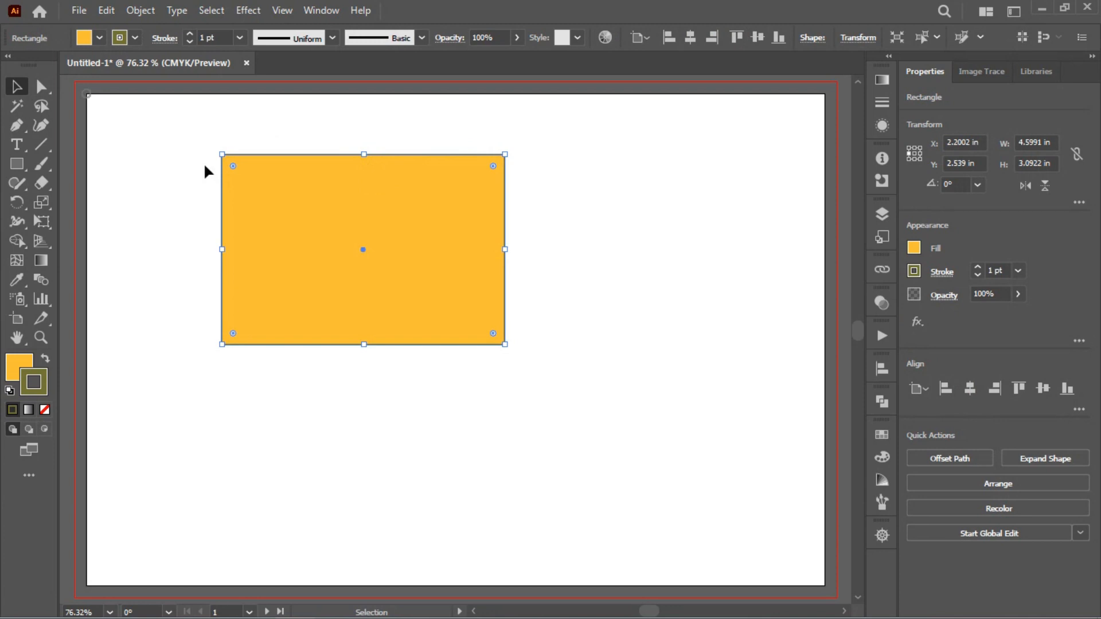
- Move the new rectangle about 1.38 in to the right and deselect it
{"action": "left_click_drag", "start_coordinate": [418, 224], "coordinate": [394, 221]}
{"action": "left_click_drag", "start_coordinate": [484, 187], "coordinate": [594, 192]}
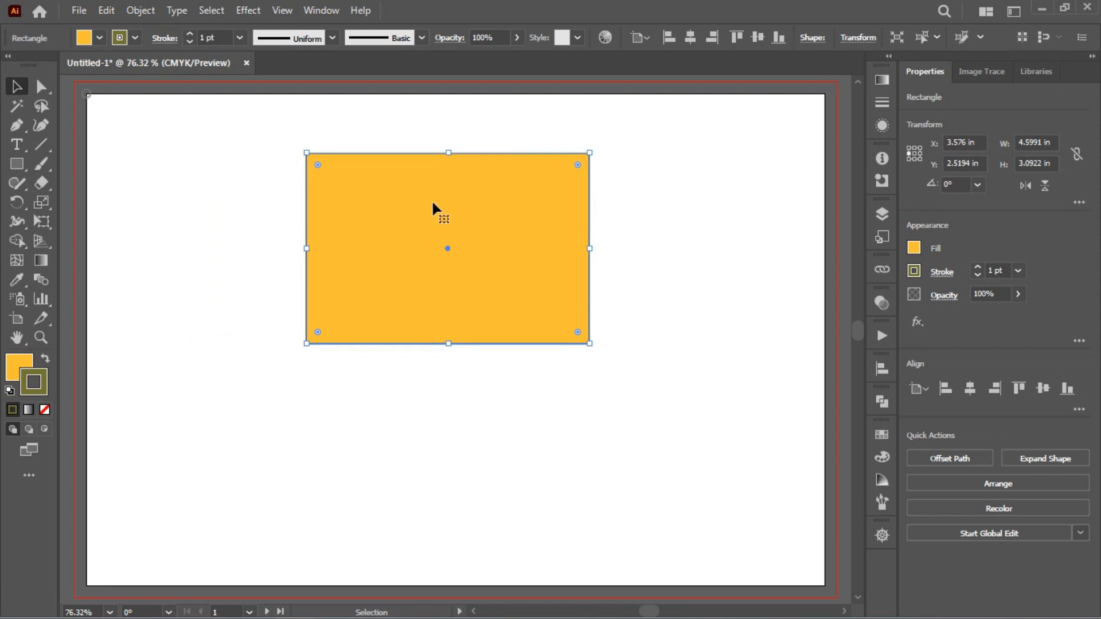
{"action": "left_click", "coordinate": [276, 129]}
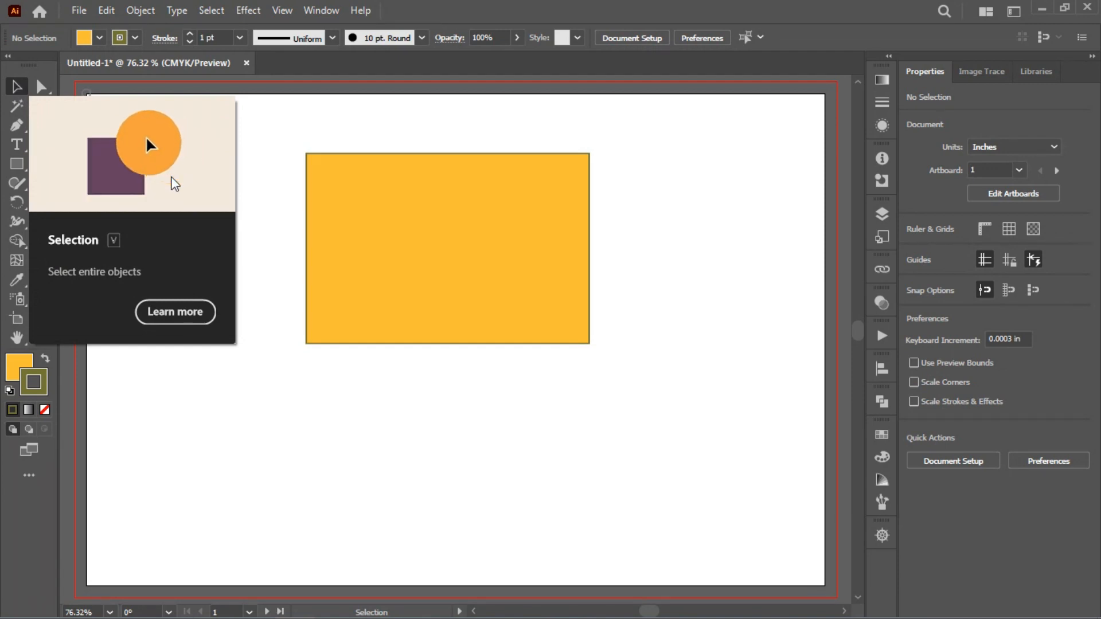
- Round the rectangle's corners to about 0.4 in, undo the rounding, and clear the selection
{"action": "left_click", "coordinate": [530, 210]}
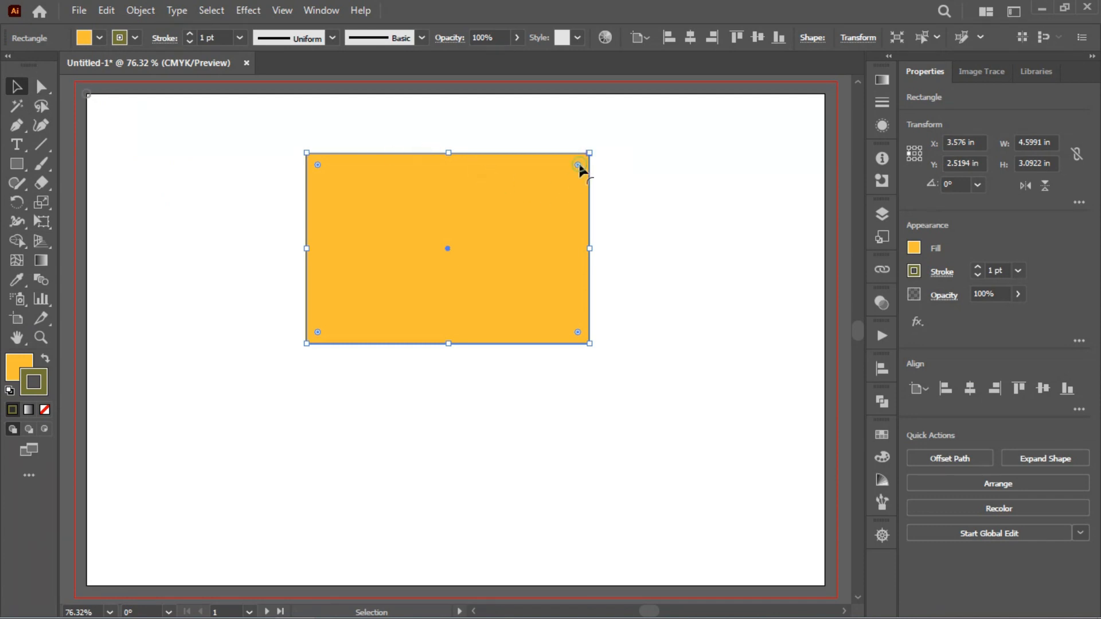
{"action": "mouse_move", "coordinate": [578, 162]}
{"action": "left_mouse_down"}
{"action": "mouse_move", "coordinate": [520, 194]}
{"action": "mouse_move", "coordinate": [563, 176]}
{"action": "left_mouse_up"}
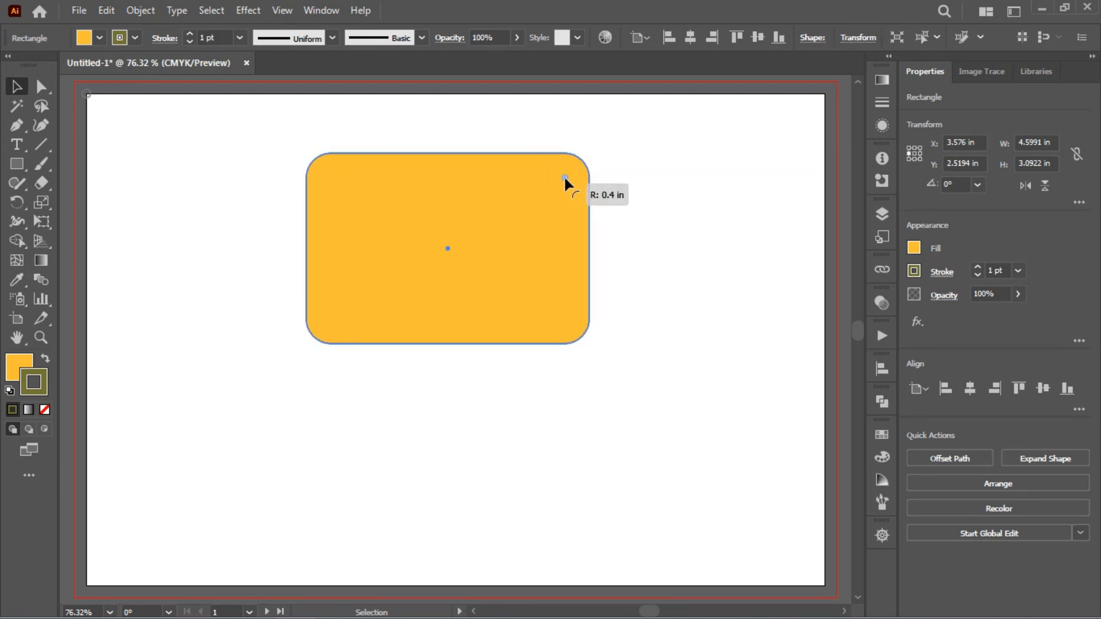
{"action": "left_click", "coordinate": [639, 147], "text": "ctrl"}
{"action": "key", "text": "ctrl+z"}
{"action": "left_click", "coordinate": [640, 143]}
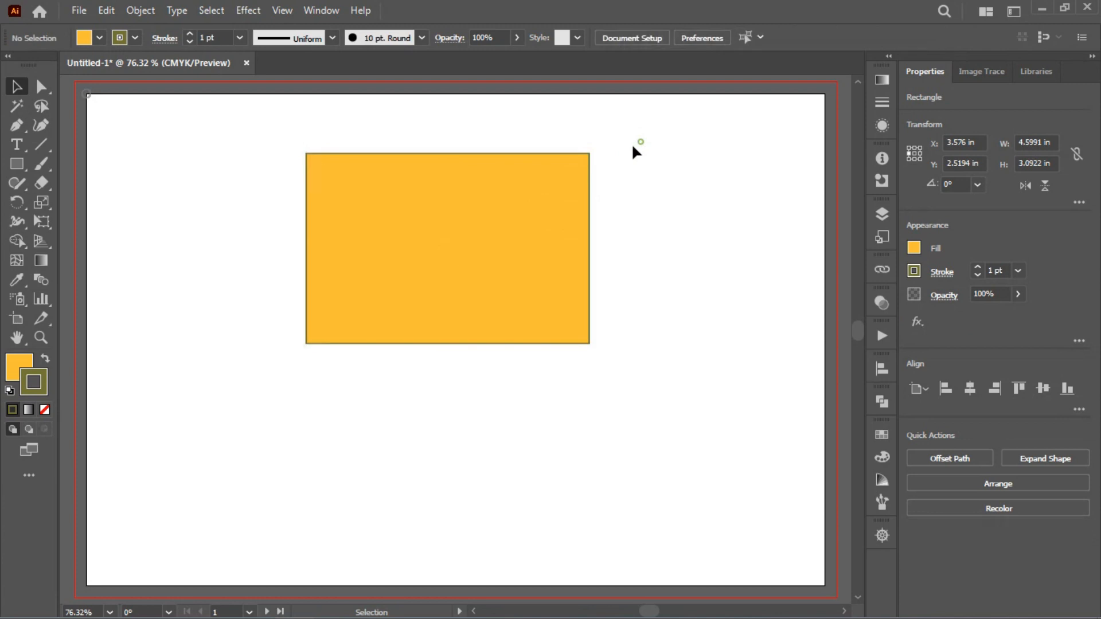
- Move the rectangle about 2.69 in to the left and rotate it 180°, undoing the extra rotation
{"action": "left_click", "coordinate": [503, 189]}
{"action": "left_click_drag", "start_coordinate": [497, 191], "coordinate": [331, 208]}
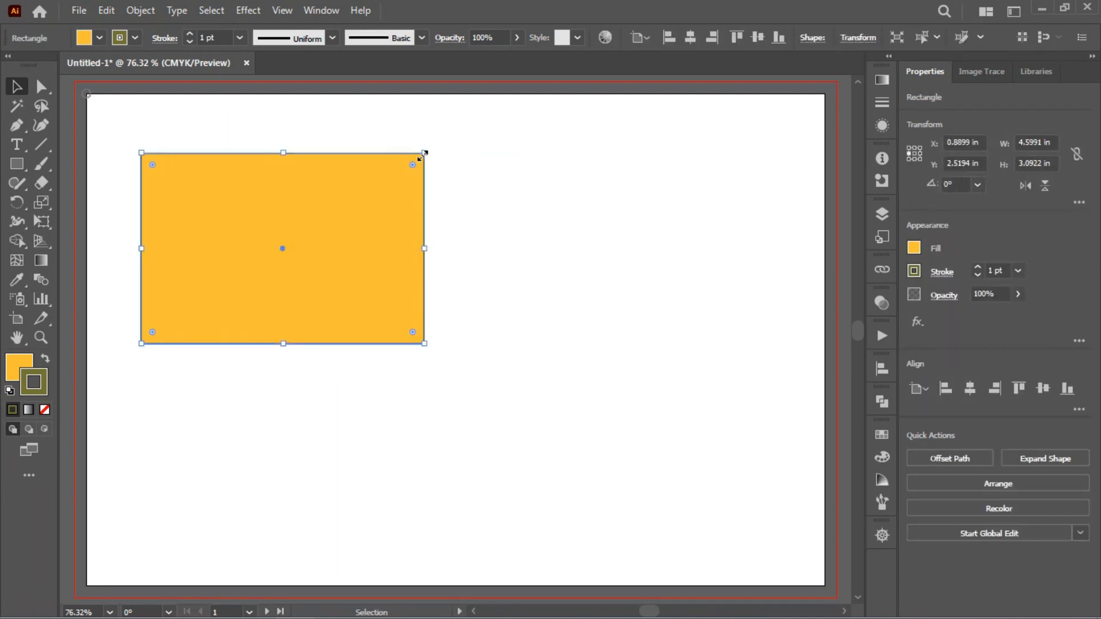
{"action": "left_click_drag", "start_coordinate": [430, 150], "coordinate": [173, 278]}
{"action": "left_click_drag", "start_coordinate": [428, 148], "coordinate": [284, 458]}
{"action": "key", "text": "ctrl+z"}
- Resize the rectangle to about 4.49 in wide and 3.02 in high and round its corners to about 0.37 in
{"action": "left_click_drag", "start_coordinate": [136, 150], "coordinate": [163, 142]}
{"action": "left_click_drag", "start_coordinate": [238, 192], "coordinate": [259, 168]}
{"action": "left_click_drag", "start_coordinate": [172, 139], "coordinate": [186, 151]}
- Reselect the rounded rectangle with the Selection tool and move it about 0.59 in right and 0.28 in down
{"action": "left_click", "coordinate": [15, 86]}
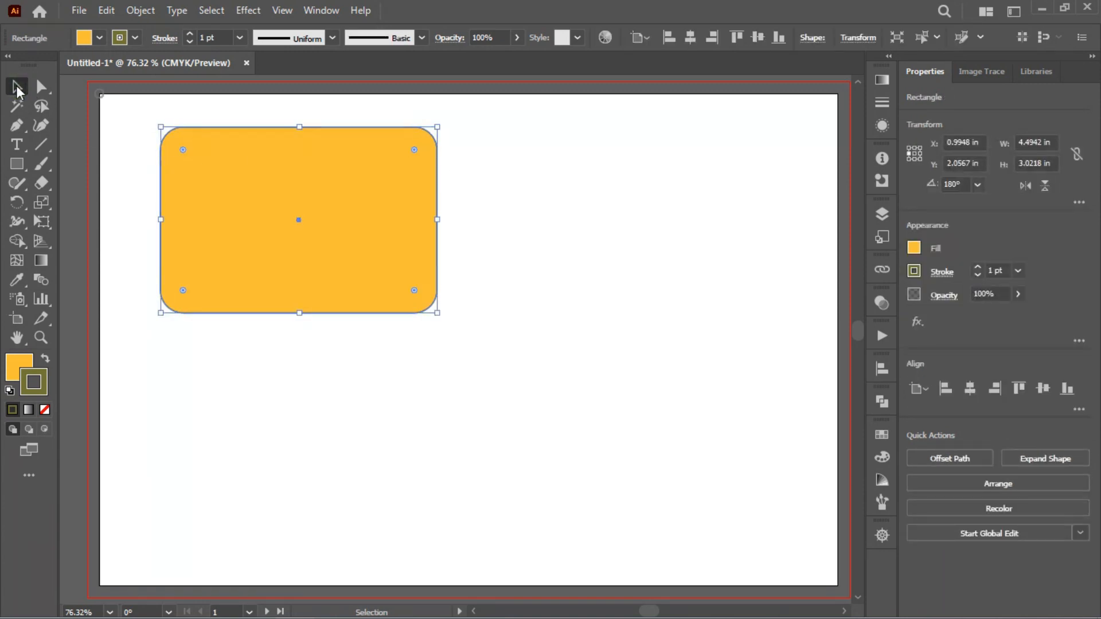
{"action": "left_click", "coordinate": [560, 191], "text": "ctrl"}
{"action": "left_click", "coordinate": [356, 169]}
{"action": "left_click_drag", "start_coordinate": [242, 154], "coordinate": [278, 170]}
- Activate the Direct Selection tool and deselect the rounded rectangle
{"action": "left_click", "coordinate": [42, 86]}
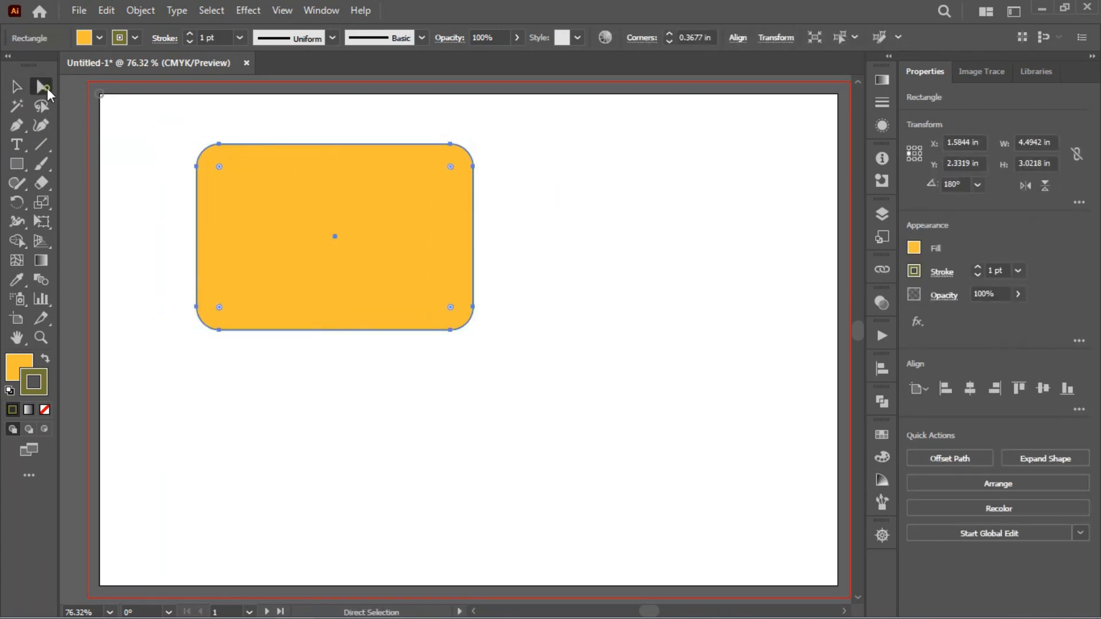
{"action": "left_click", "coordinate": [146, 87]}
{"action": "left_click", "coordinate": [320, 113]}
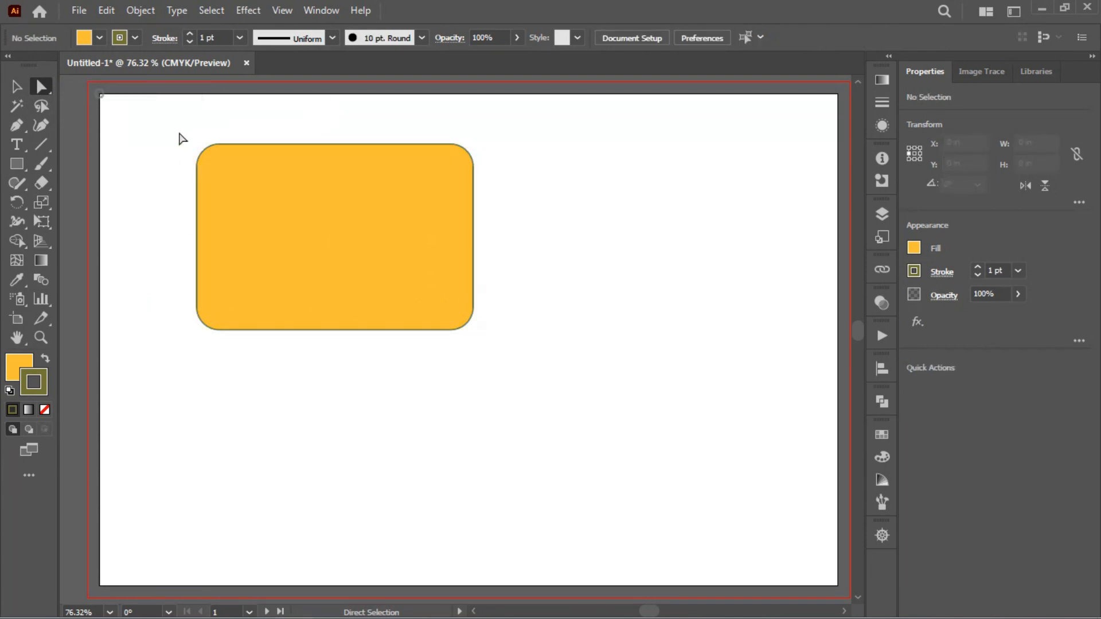
- Try reshaping the rounded rectangle by its corner points with the Direct Selection tool, undoing each change
{"action": "left_click_drag", "start_coordinate": [204, 130], "coordinate": [324, 243]}
{"action": "key", "text": "ctrl+z"}
{"action": "left_click_drag", "start_coordinate": [485, 319], "coordinate": [453, 120]}
{"action": "left_click_drag", "start_coordinate": [442, 180], "coordinate": [373, 224]}
{"action": "key", "text": "ctrl+z"}
{"action": "left_click", "coordinate": [493, 161]}
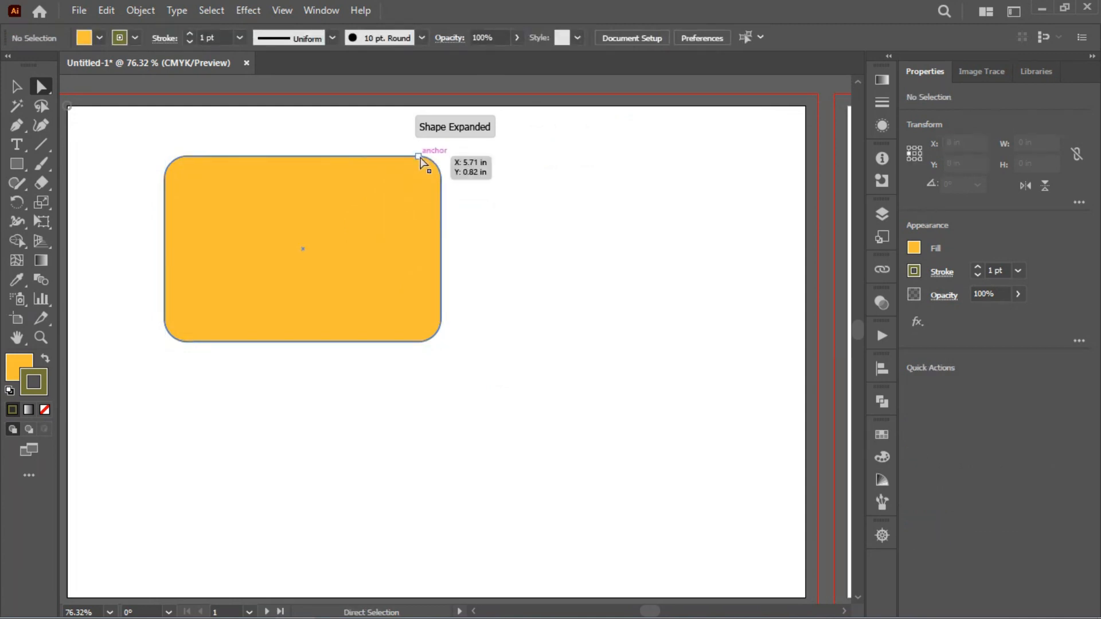
- Select both anchor points on the rounded rectangle's upper edge, pull them down into the shape, and undo the reshaping
{"action": "left_click", "coordinate": [419, 156]}
{"action": "left_click", "coordinate": [432, 156]}
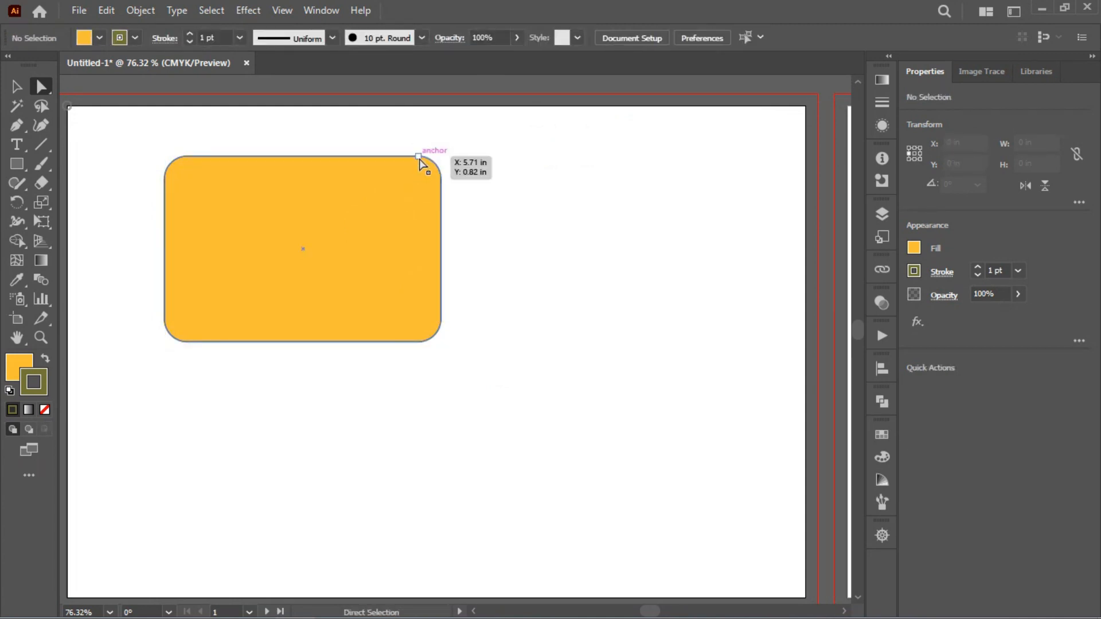
{"action": "left_click", "coordinate": [419, 157]}
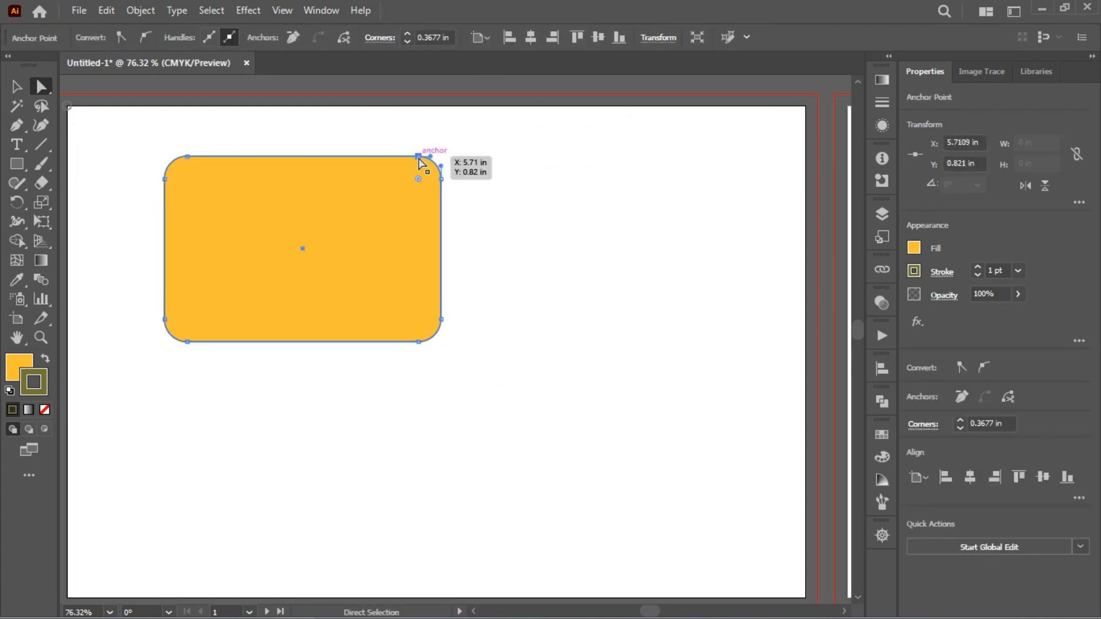
{"action": "left_click", "coordinate": [188, 157], "text": "shift"}
{"action": "left_click_drag", "start_coordinate": [187, 157], "coordinate": [191, 298]}
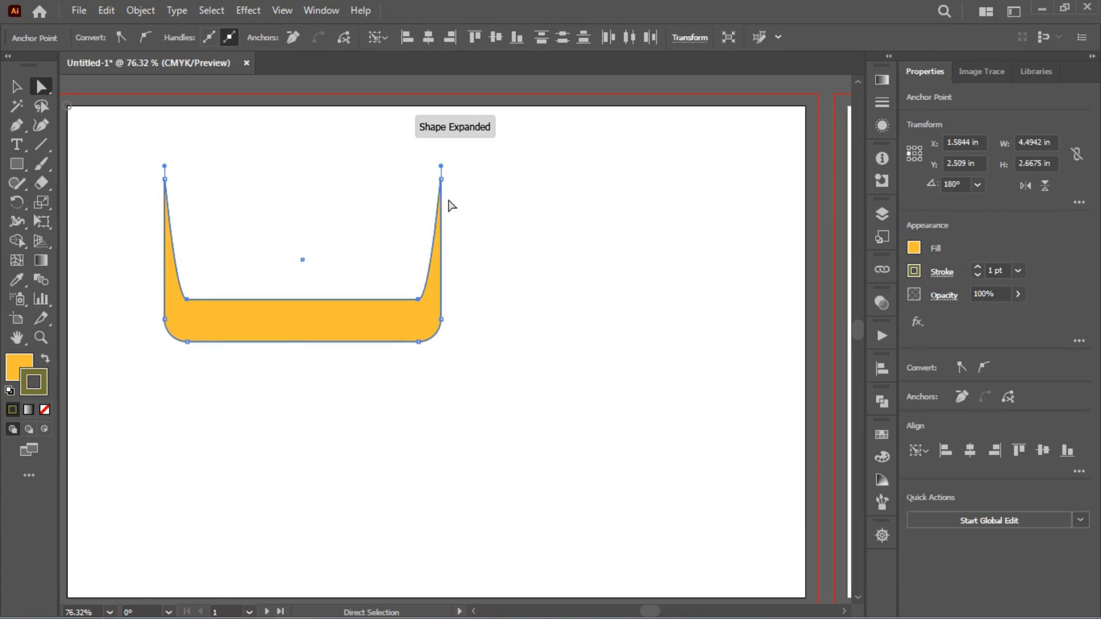
{"action": "scroll", "coordinate": [452, 206], "scroll_direction": "down", "scroll_amount": 2}
{"action": "left_click", "coordinate": [545, 178], "text": "ctrl"}
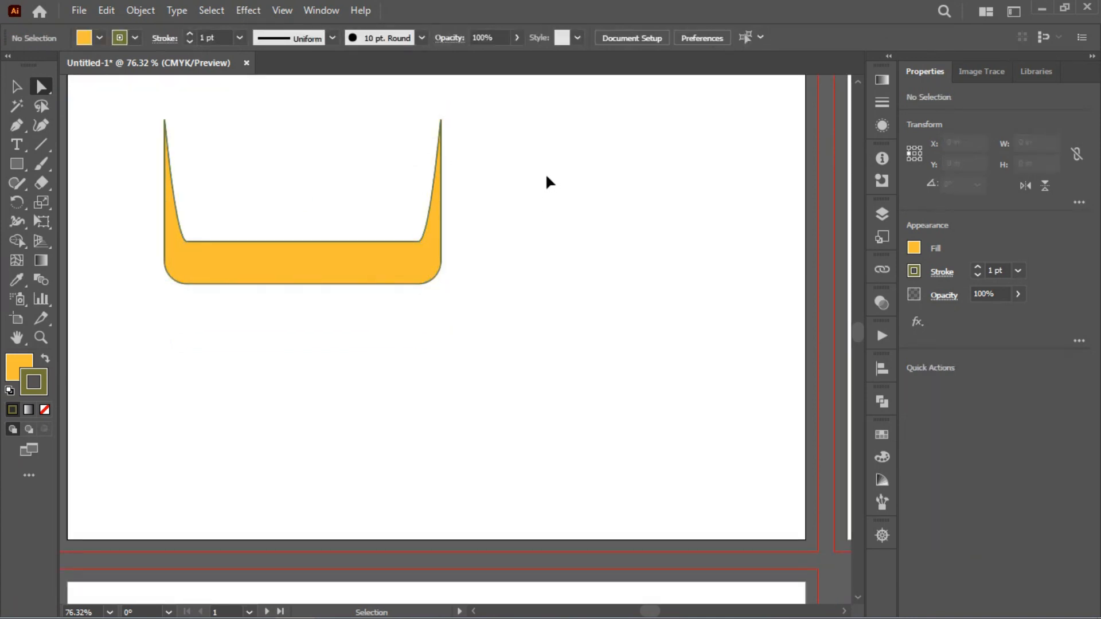
{"action": "key", "text": "ctrl+z"}
{"action": "left_click_drag", "start_coordinate": [492, 155], "coordinate": [483, 198]}
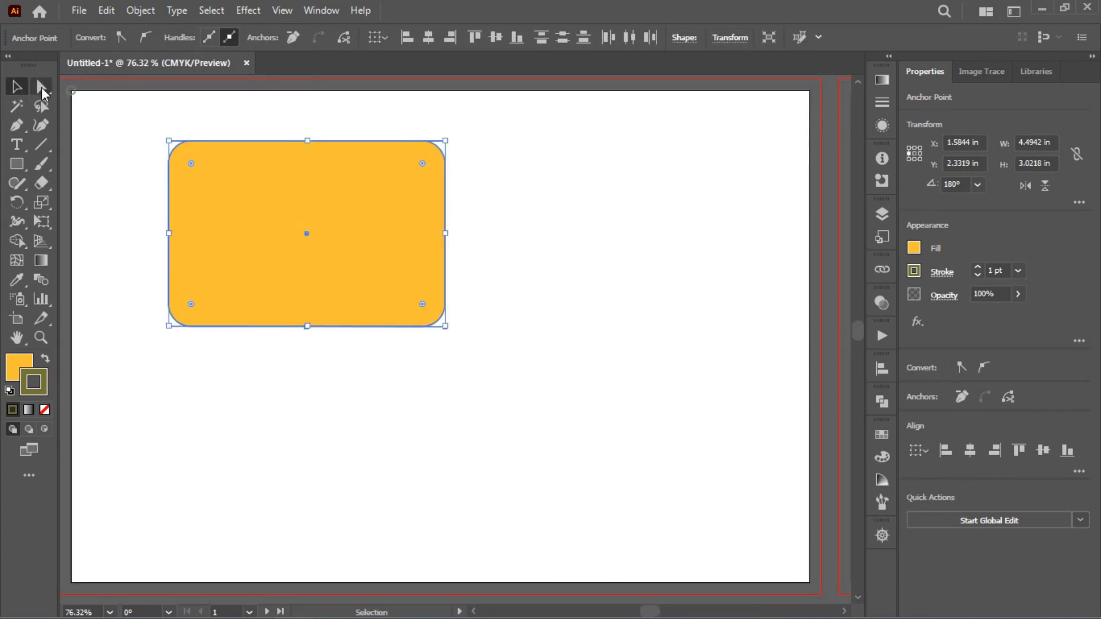
- Delete the rounded rectangle from the artboard and activate the Ellipse tool
{"action": "left_click", "coordinate": [486, 181]}
{"action": "left_click", "coordinate": [377, 203]}
{"action": "key", "text": "Delete"}
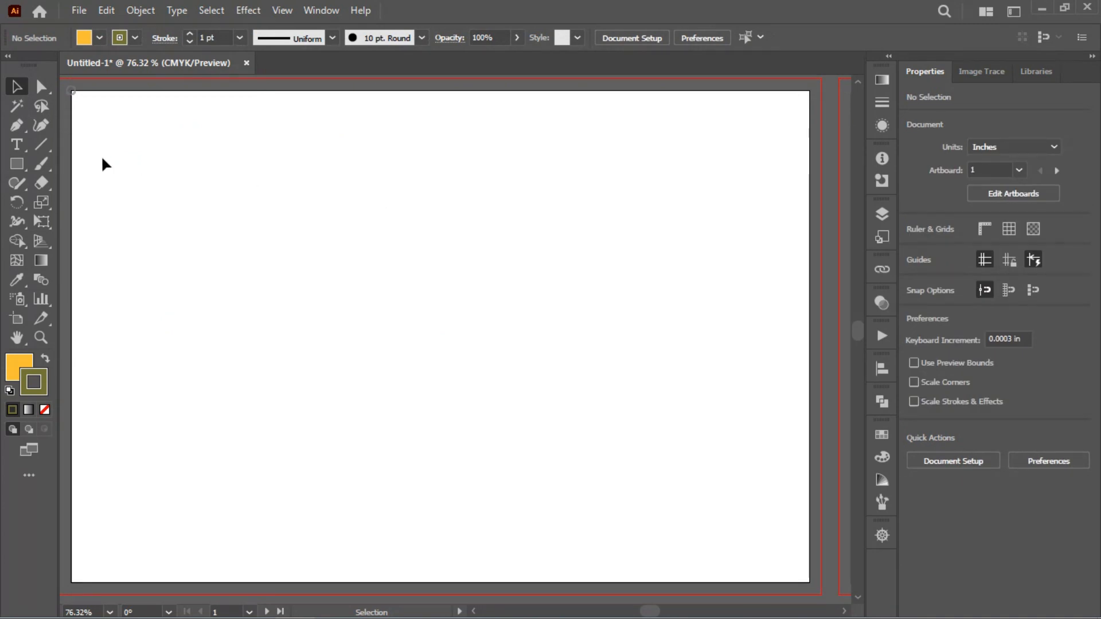
{"action": "left_click", "coordinate": [17, 164]}
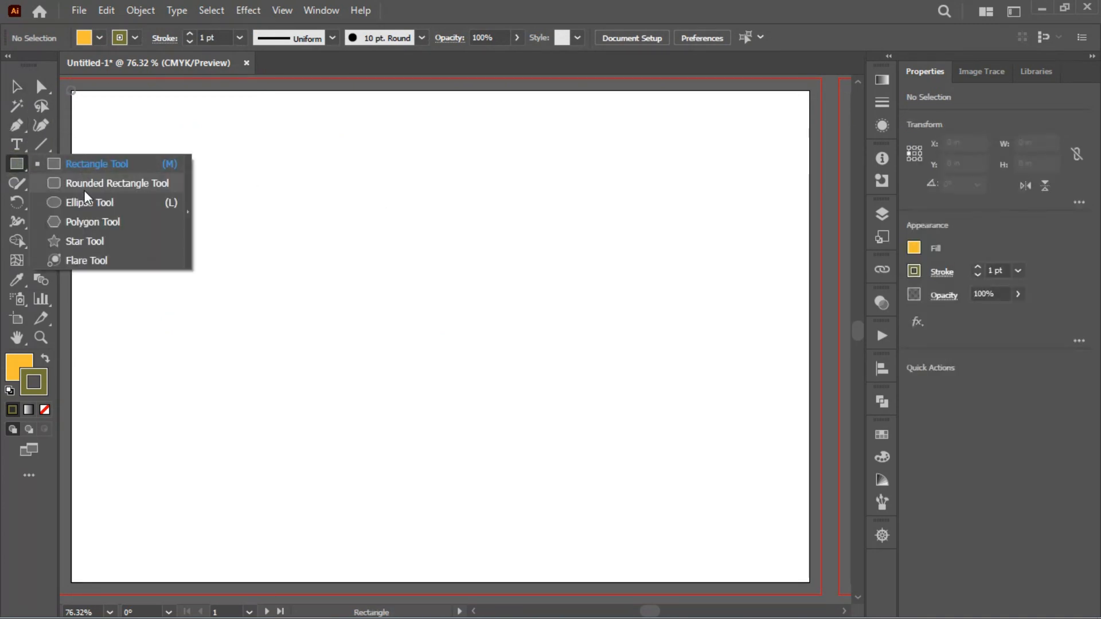
{"action": "left_click", "coordinate": [75, 204]}
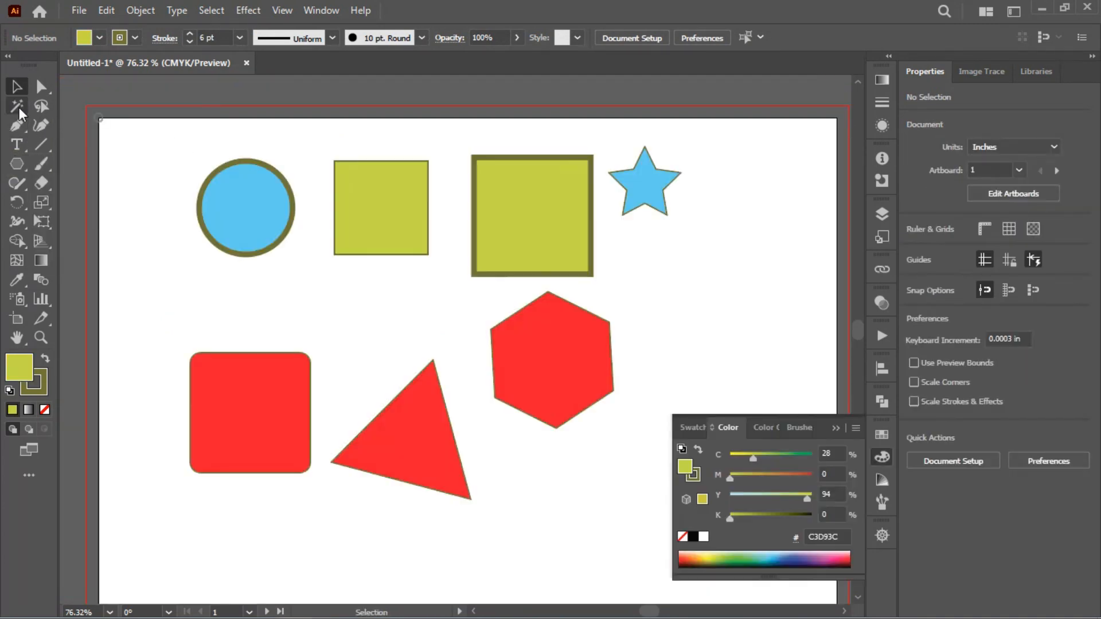
- Move the red rounded square and triangle upward and the red hexagon slightly right so they form a row below the other shapes
{"action": "left_click", "coordinate": [17, 107]}
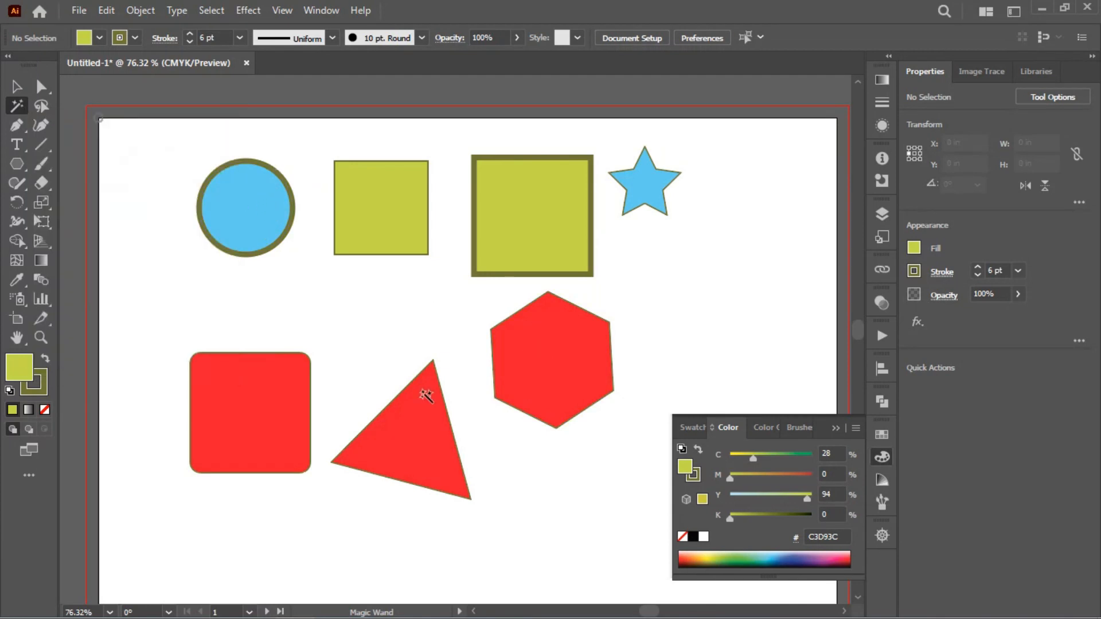
{"action": "left_click_drag", "start_coordinate": [270, 405], "coordinate": [280, 357]}
{"action": "left_click_drag", "start_coordinate": [436, 441], "coordinate": [431, 387]}
{"action": "left_click_drag", "start_coordinate": [585, 369], "coordinate": [607, 381]}
{"action": "left_click", "coordinate": [692, 281]}
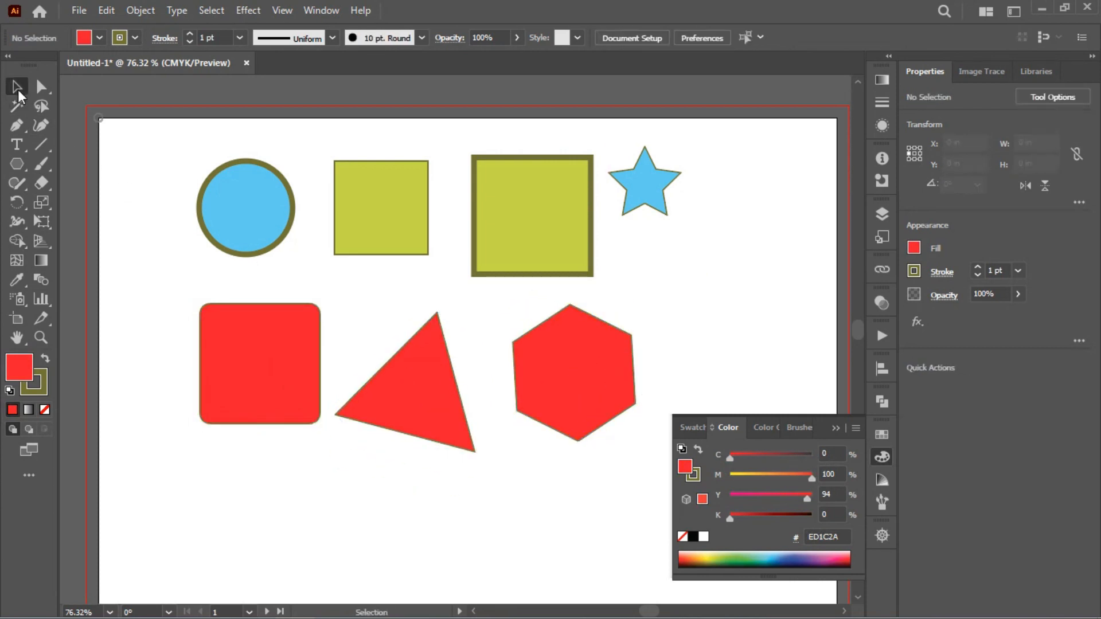
- Select the blue circle, the smaller green square and the red hexagon together, and clear the selection
{"action": "left_click", "coordinate": [271, 192]}
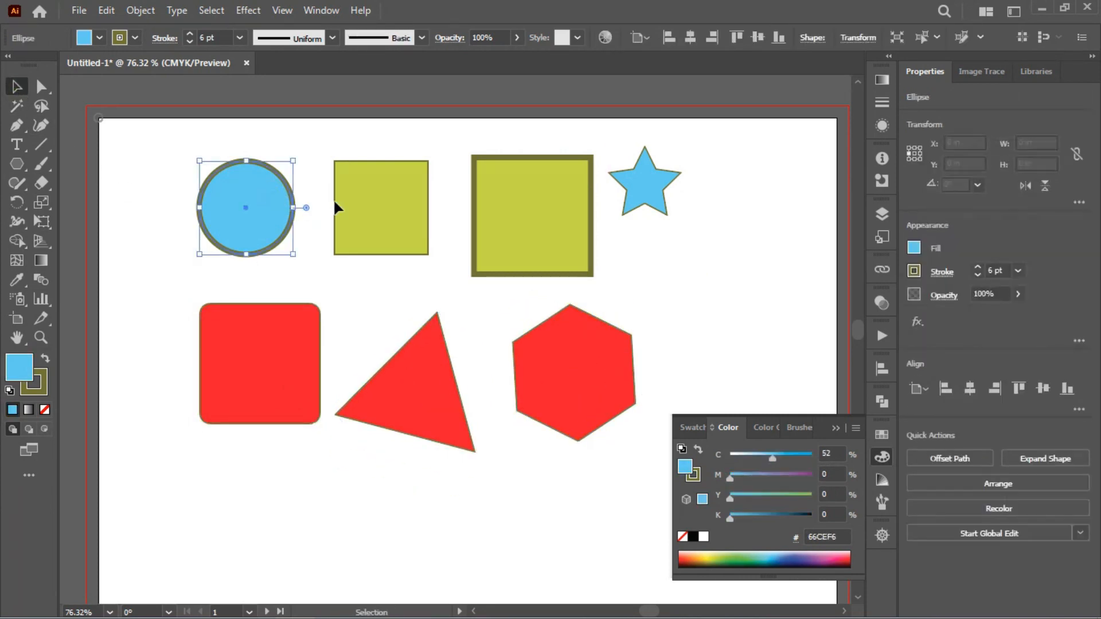
{"action": "left_click", "coordinate": [386, 208], "text": "shift"}
{"action": "left_click", "coordinate": [570, 396], "text": "shift"}
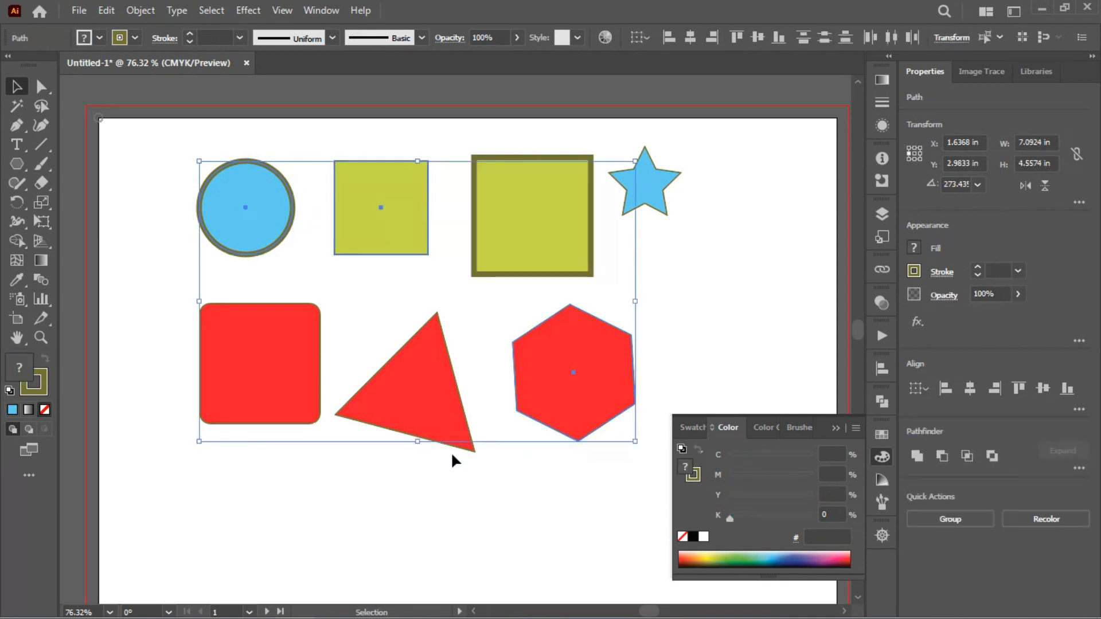
{"action": "left_click", "coordinate": [747, 255]}
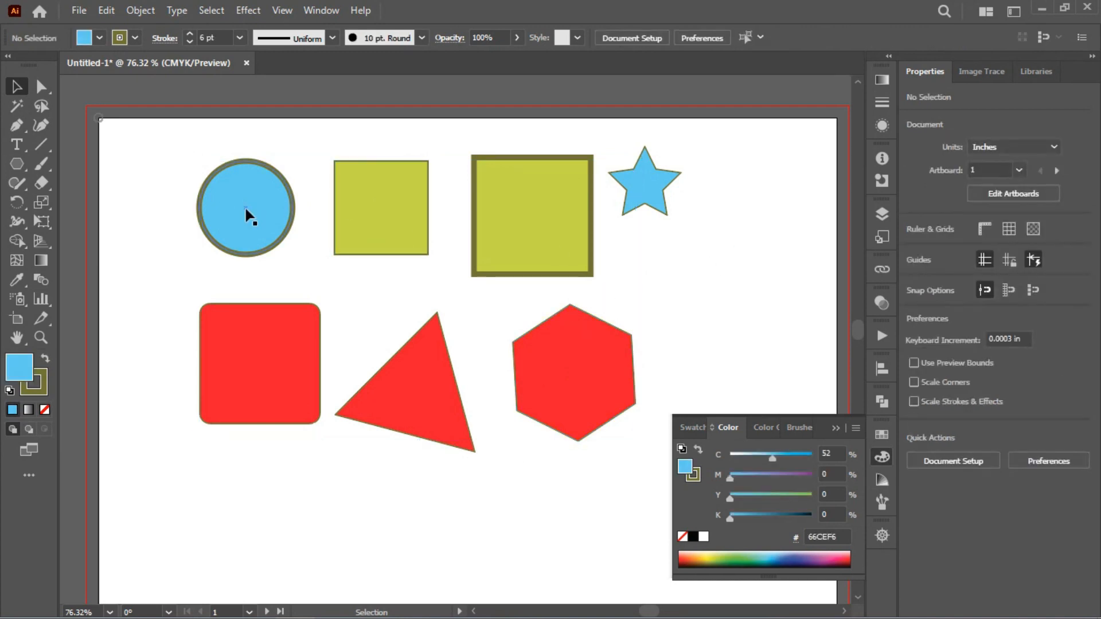
- Use the Magic Wand tool to select all blue shapes, all green shapes and all red shapes in turn by fill color
{"action": "left_click", "coordinate": [18, 109]}
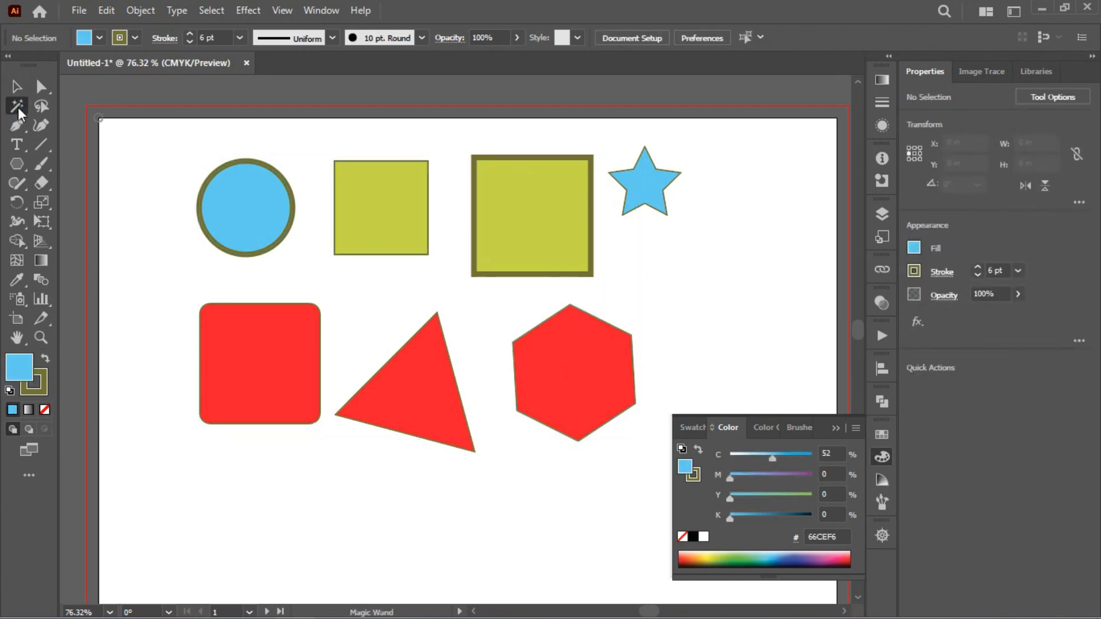
{"action": "left_click", "coordinate": [246, 204]}
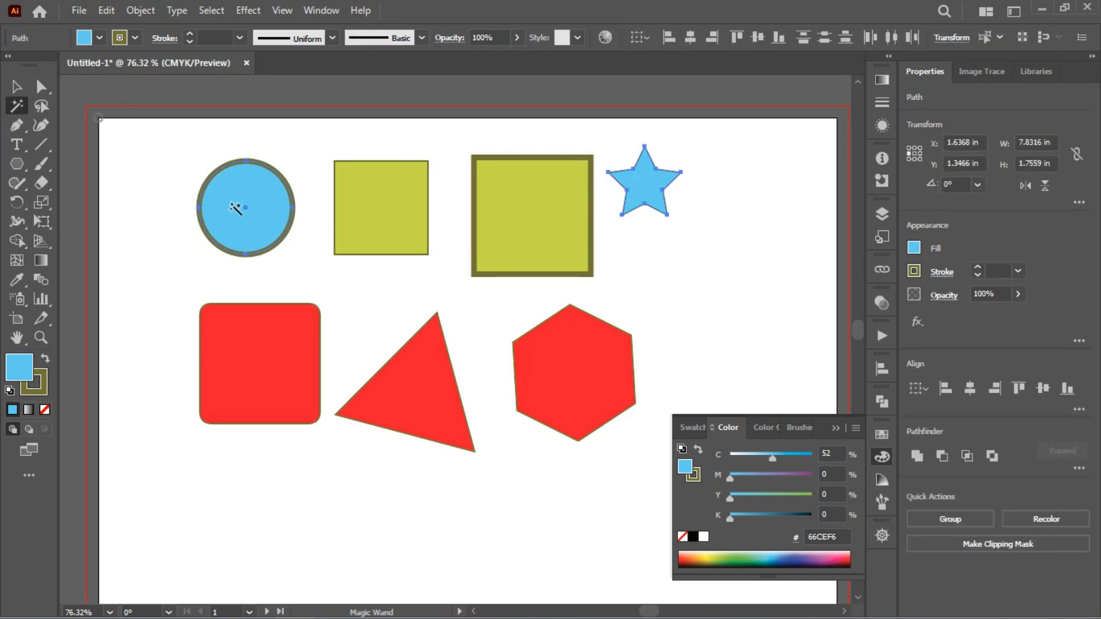
{"action": "left_click", "coordinate": [381, 221]}
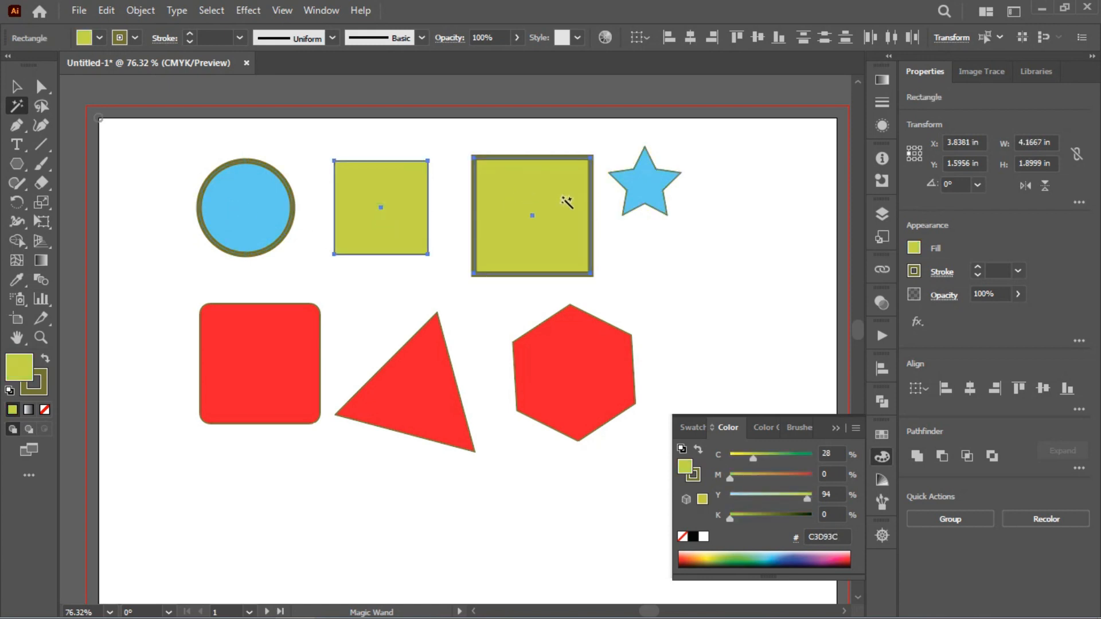
{"action": "left_click", "coordinate": [563, 337]}
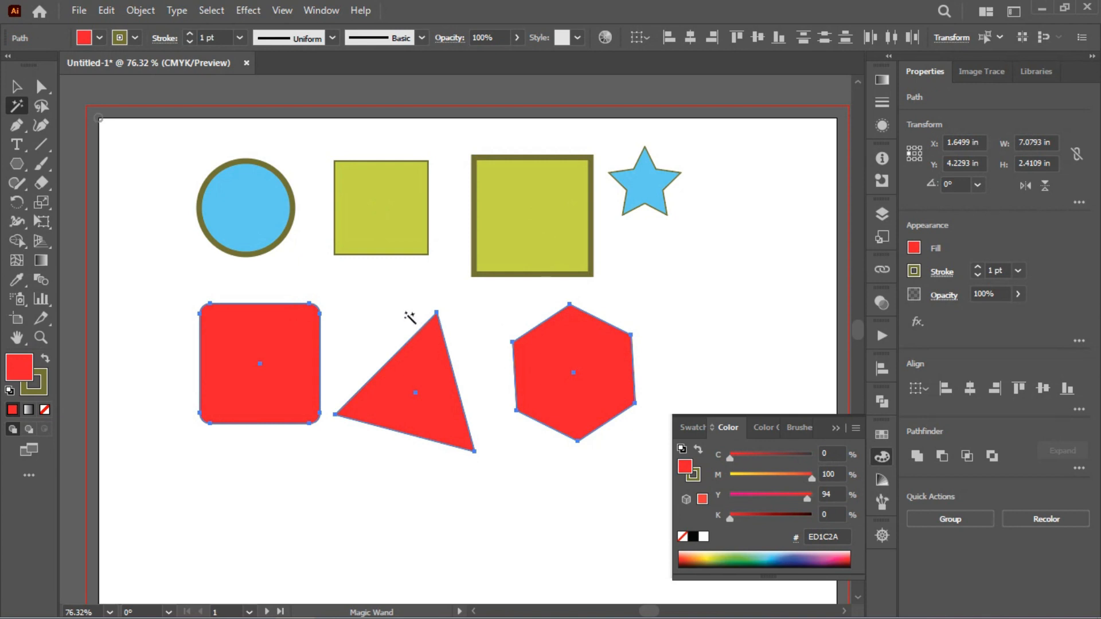
- Open the Magic Wand options, move them below the star, and enable Stroke Color matching with tolerance 20, leaving Stroke Weight off
{"action": "double_click", "coordinate": [17, 106]}
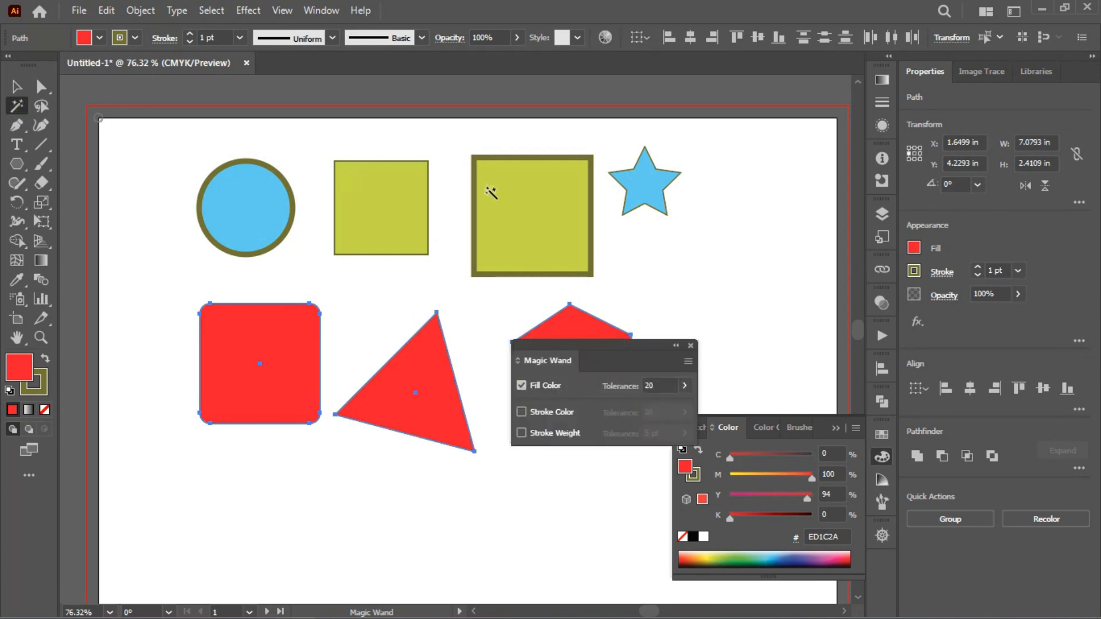
{"action": "left_click_drag", "start_coordinate": [601, 344], "coordinate": [719, 231]}
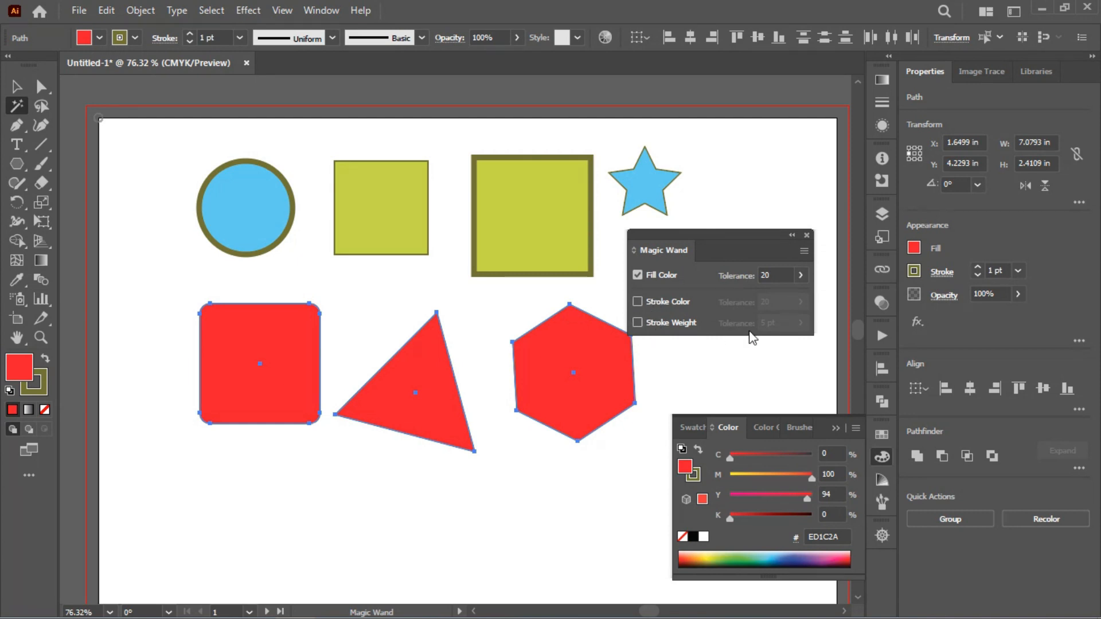
{"action": "left_click", "coordinate": [803, 252]}
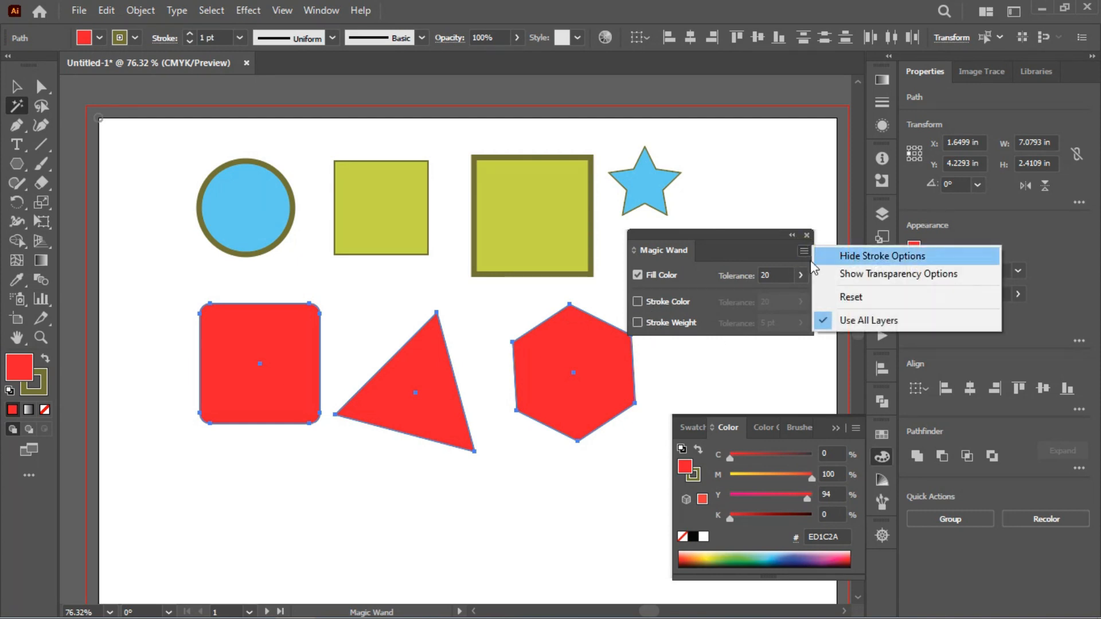
{"action": "left_click", "coordinate": [651, 319]}
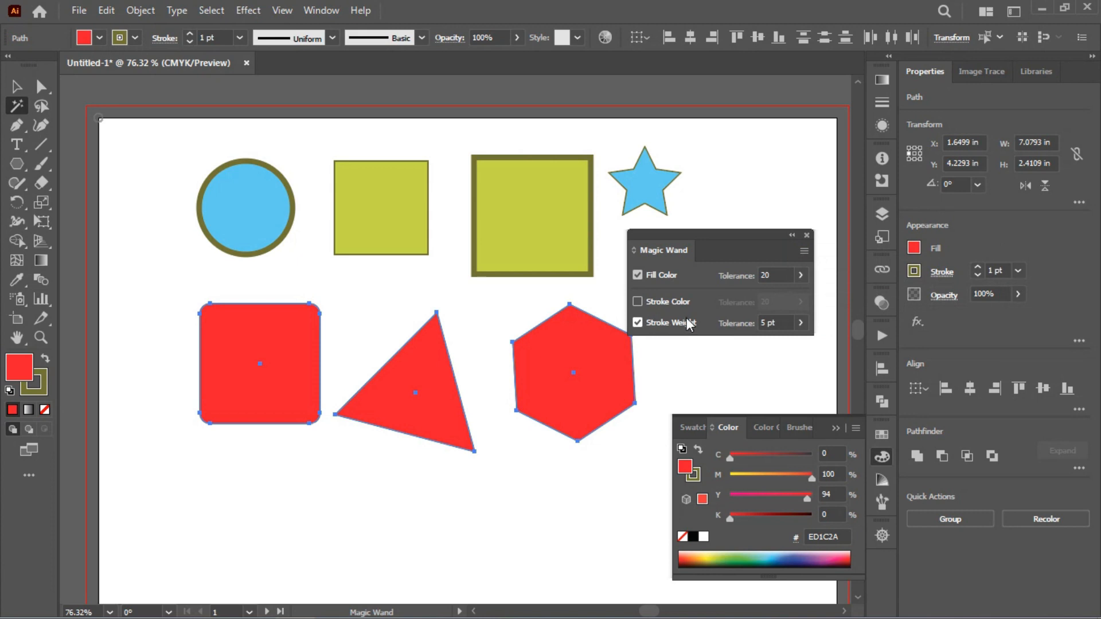
{"action": "left_click", "coordinate": [647, 302]}
{"action": "left_click", "coordinate": [647, 322]}
- Test the stroke color matching by selecting the green, blue and red shapes in turn with the Magic Wand, and clear the selection
{"action": "key", "text": "v"}
{"action": "left_click", "coordinate": [617, 151]}
{"action": "left_click", "coordinate": [395, 185]}
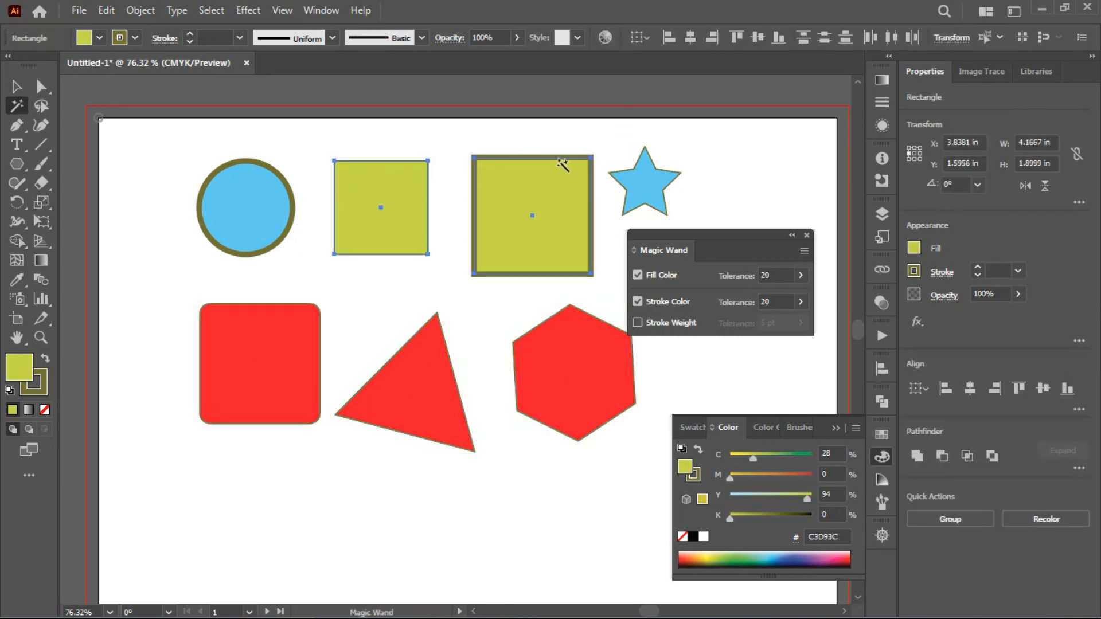
{"action": "left_click", "coordinate": [465, 194]}
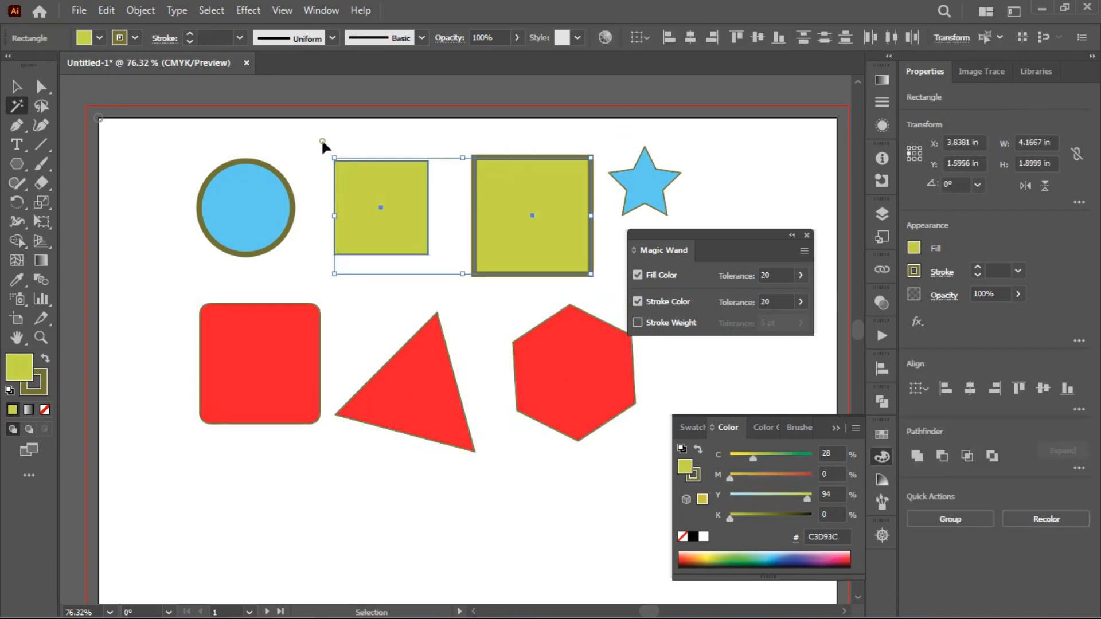
{"action": "left_click", "coordinate": [248, 197]}
{"action": "left_click", "coordinate": [287, 355]}
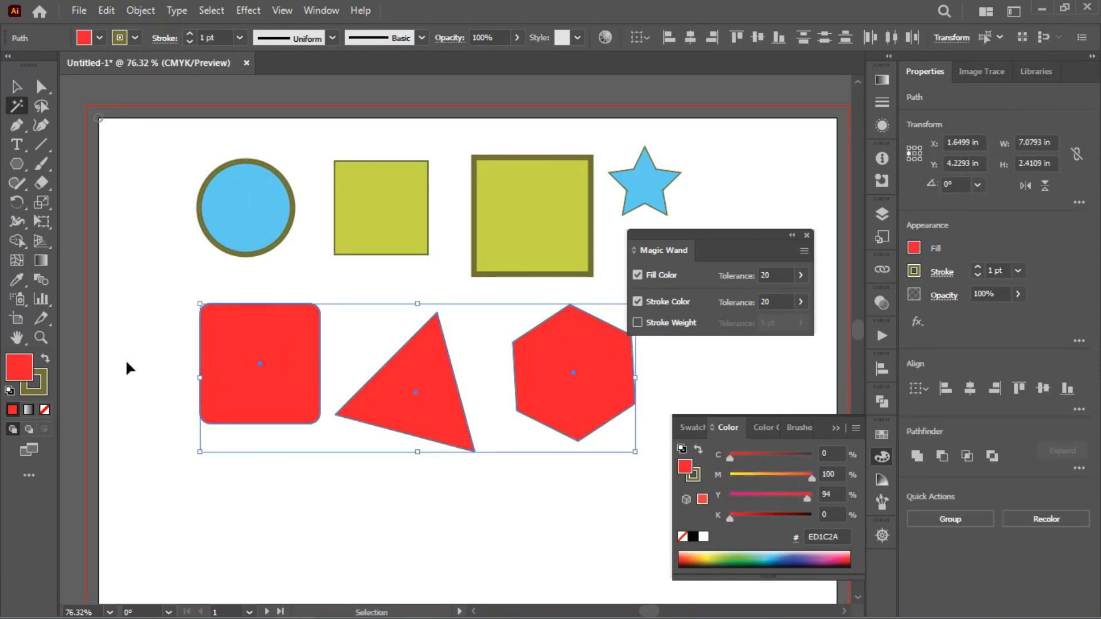
{"action": "left_click", "coordinate": [148, 353], "text": "ctrl"}
{"action": "left_click_drag", "start_coordinate": [147, 353], "coordinate": [593, 448]}
- Set the red triangle's stroke color to yellow with C 0, M 0, Y 100, K 20, and deselect it
{"action": "left_click", "coordinate": [387, 410], "text": "ctrl"}
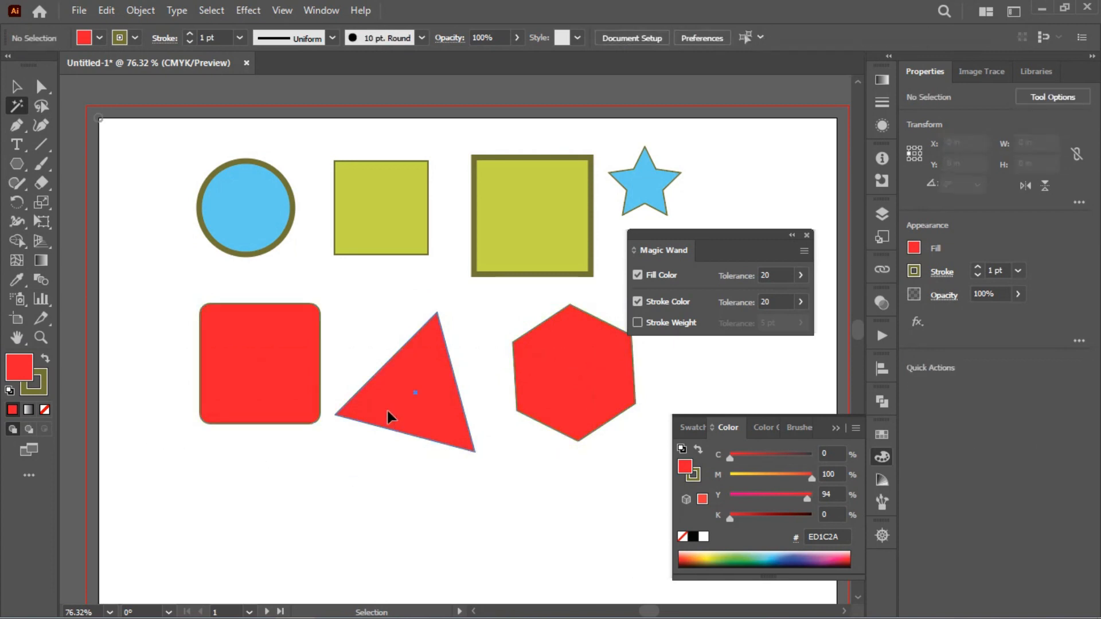
{"action": "left_click", "coordinate": [40, 391]}
{"action": "mouse_move", "coordinate": [747, 477]}
{"action": "left_mouse_down"}
{"action": "mouse_move", "coordinate": [718, 477]}
{"action": "mouse_move", "coordinate": [710, 460]}
{"action": "left_mouse_up"}
{"action": "left_click", "coordinate": [437, 494], "text": "ctrl"}
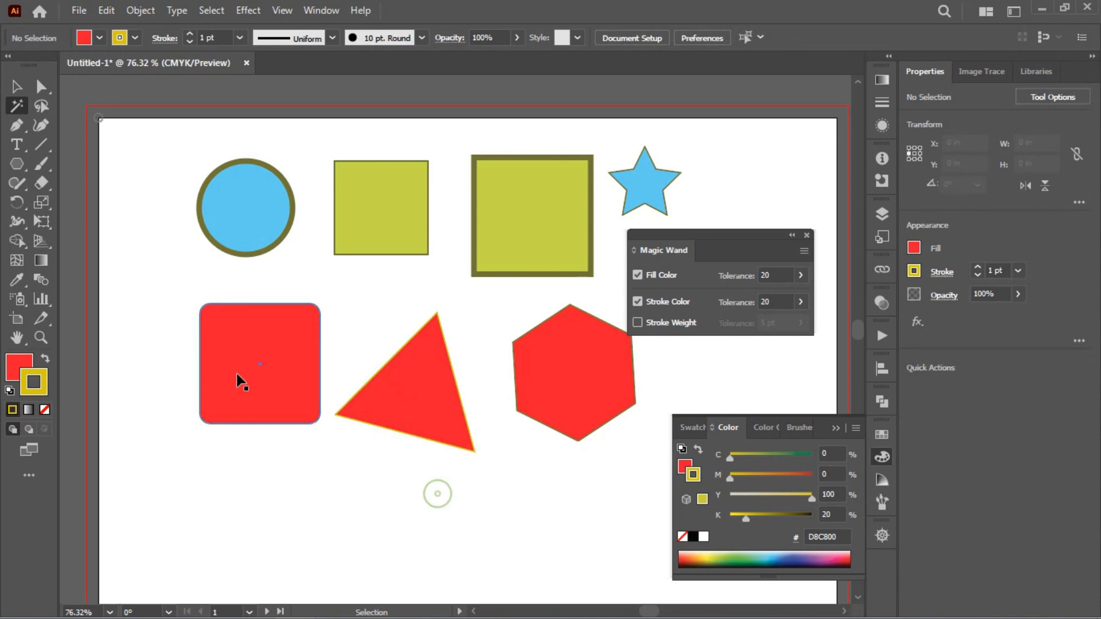
- Select the red shapes that match the rounded square's fill and stroke color with the Magic Wand
{"action": "left_click", "coordinate": [246, 371]}
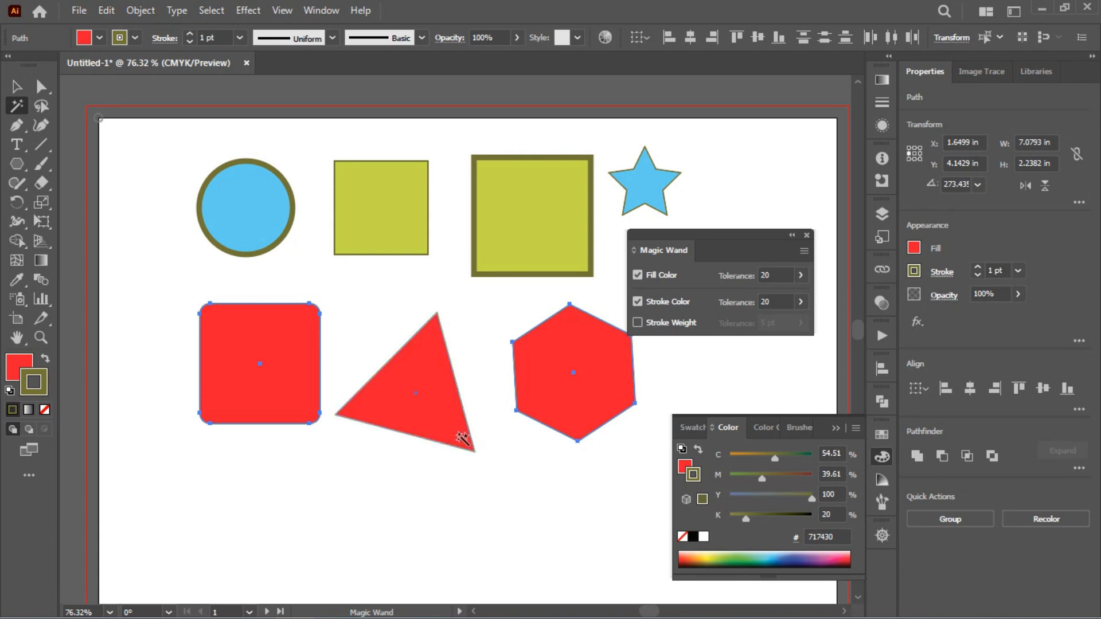
- Turn off Fill Color matching and test Stroke Color matching alone with the Magic Wand on the red rounded square and the small green square
{"action": "left_click", "coordinate": [408, 283], "text": "ctrl"}
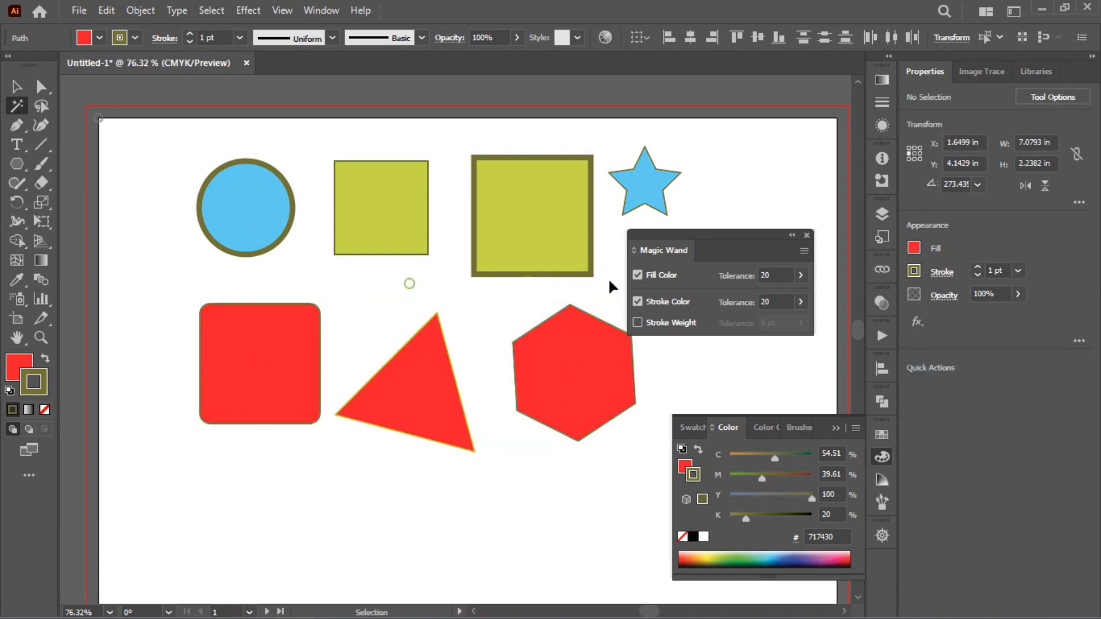
{"action": "left_click", "coordinate": [659, 276]}
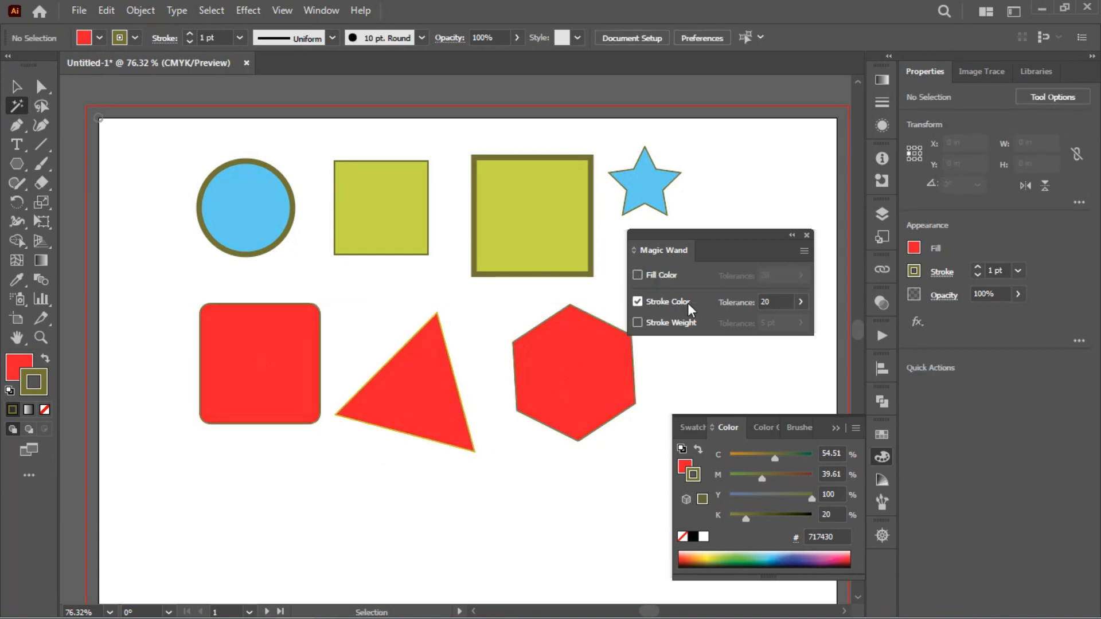
{"action": "left_click", "coordinate": [274, 358]}
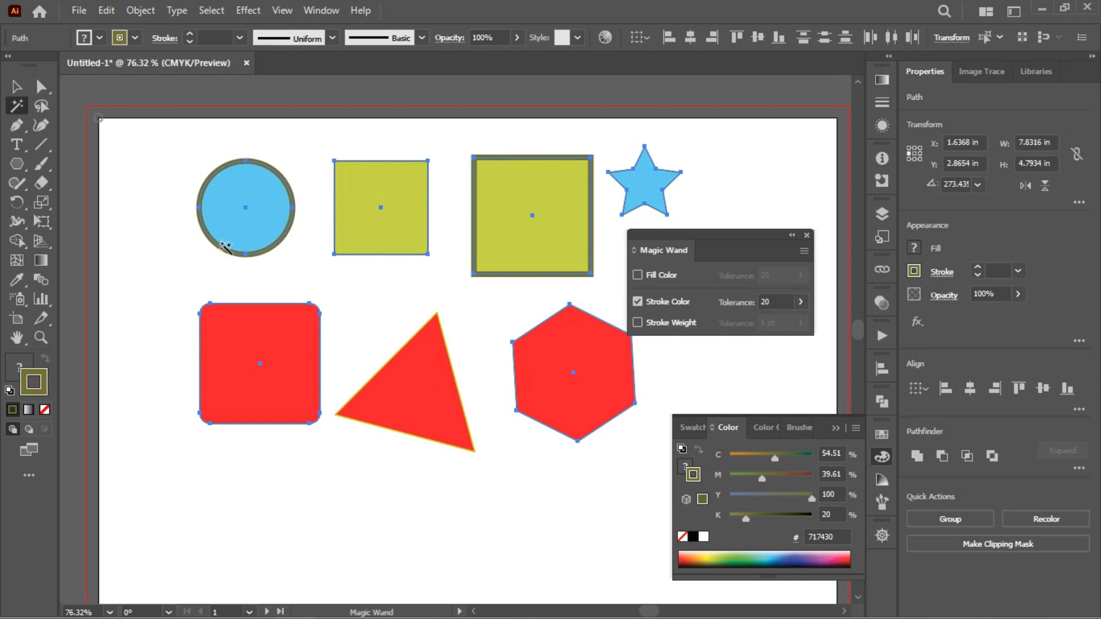
{"action": "left_click", "coordinate": [402, 290]}
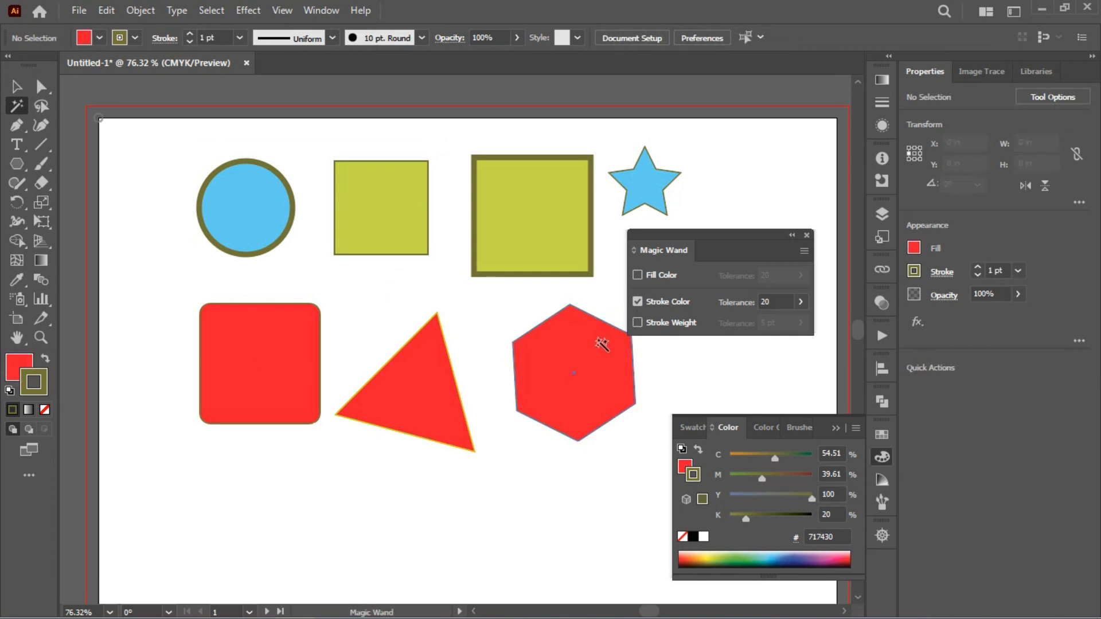
{"action": "left_click", "coordinate": [360, 184]}
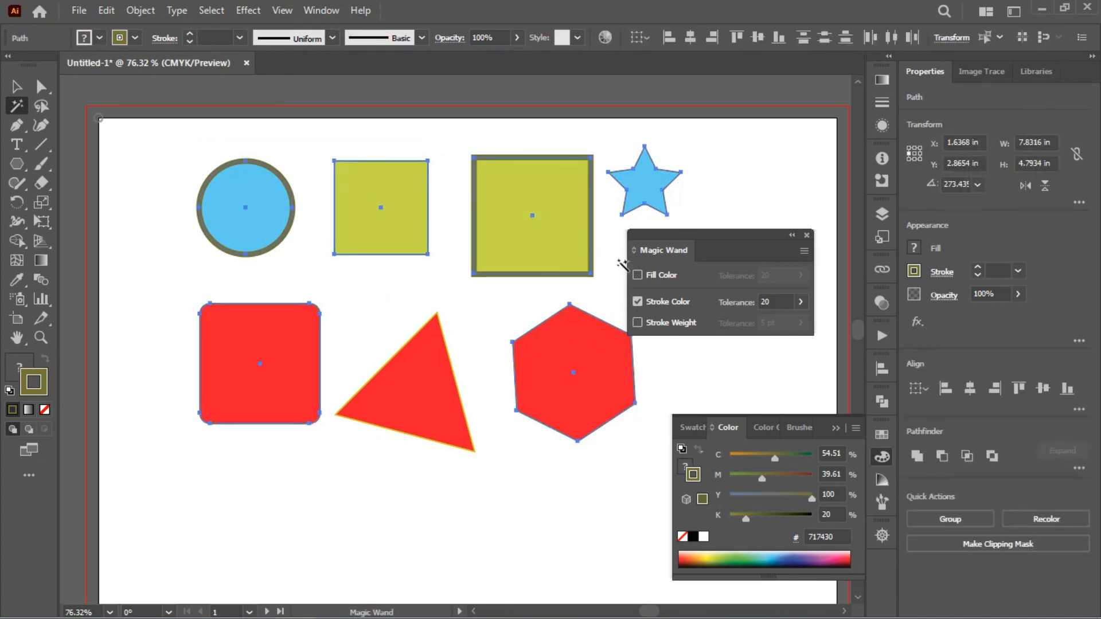
- Turn off Stroke Color matching, clear the selection, and dock the Magic Wand options with the collapsed panels
{"action": "left_click", "coordinate": [659, 301]}
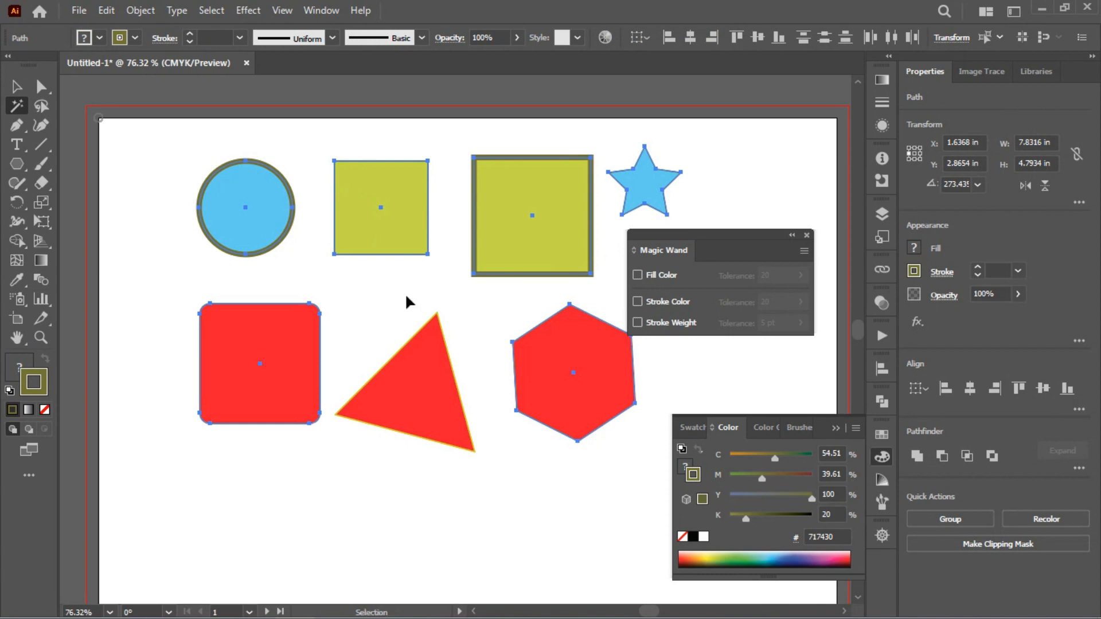
{"action": "left_click", "coordinate": [385, 287]}
{"action": "key", "text": "v"}
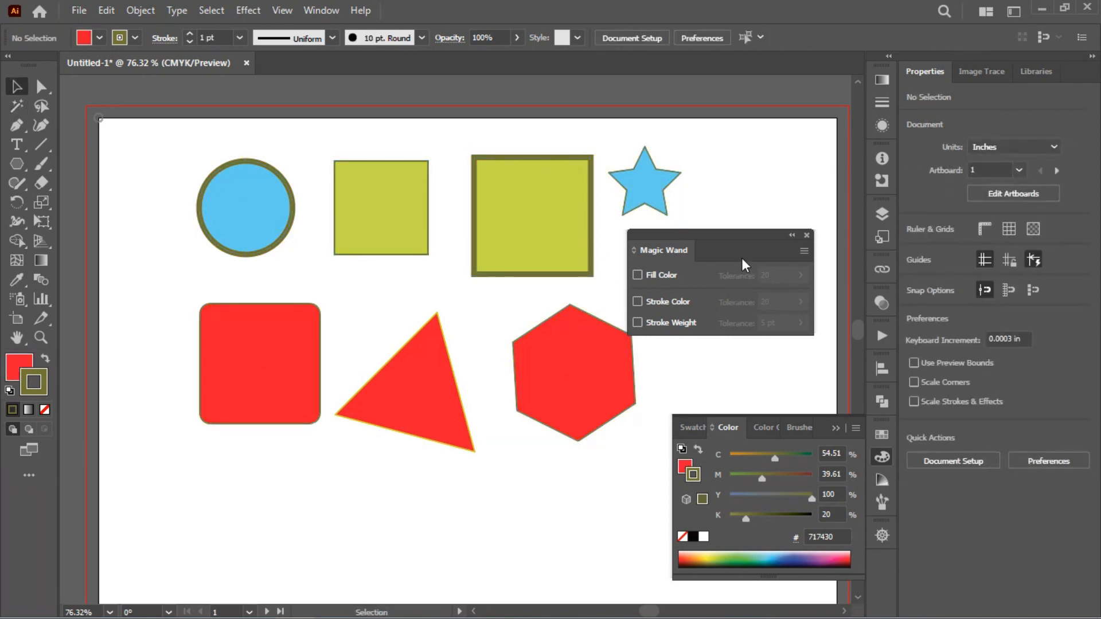
{"action": "left_click_drag", "start_coordinate": [729, 245], "coordinate": [886, 565]}
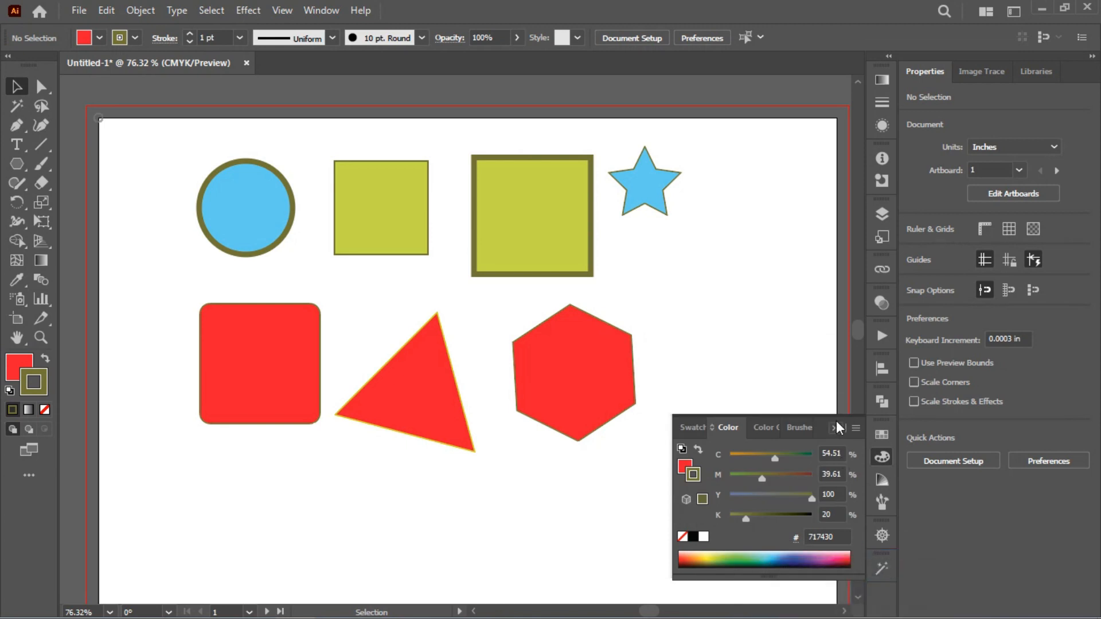
- Lasso the blue circle's top and right anchors and the small green square's top corners, try moving them up and right, and undo the move
{"action": "left_click", "coordinate": [42, 107]}
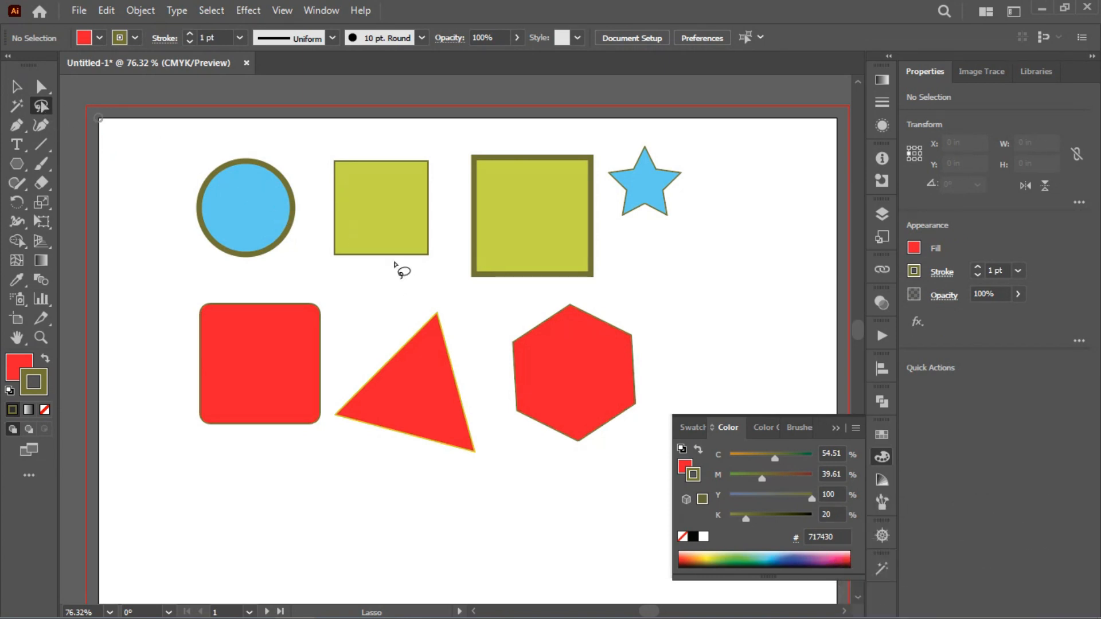
{"action": "mouse_move", "coordinate": [179, 156]}
{"action": "left_mouse_down"}
{"action": "mouse_move", "coordinate": [362, 139]}
{"action": "mouse_move", "coordinate": [444, 156]}
{"action": "mouse_move", "coordinate": [456, 176]}
{"action": "mouse_move", "coordinate": [414, 216]}
{"action": "mouse_move", "coordinate": [308, 218]}
{"action": "mouse_move", "coordinate": [235, 199]}
{"action": "mouse_move", "coordinate": [180, 163]}
{"action": "left_mouse_up"}
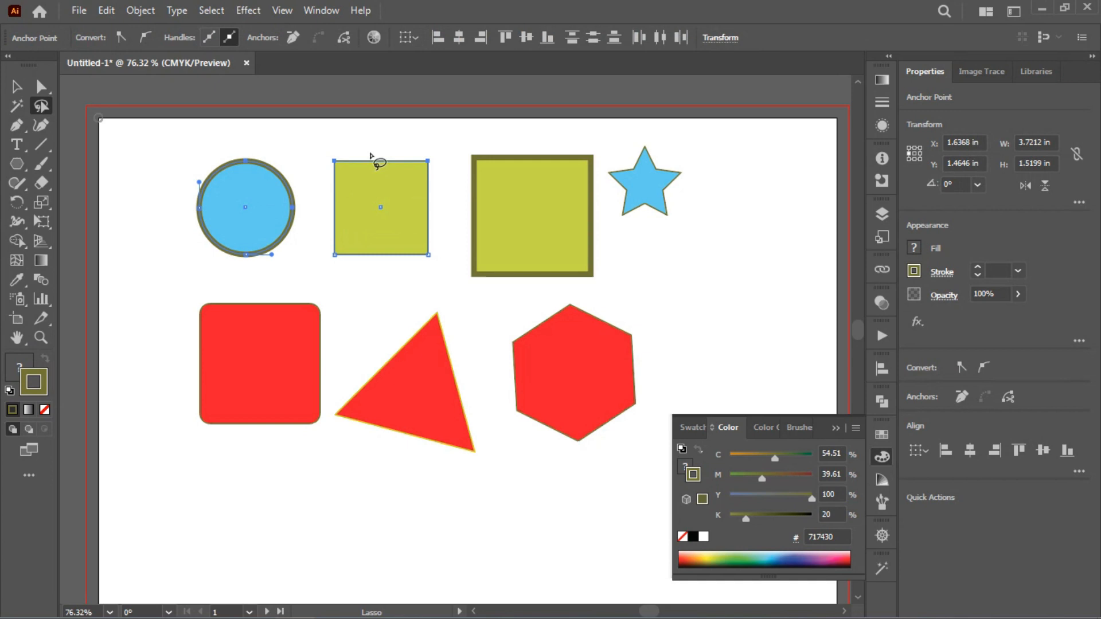
{"action": "left_click_drag", "start_coordinate": [42, 87], "coordinate": [127, 97]}
{"action": "left_click_drag", "start_coordinate": [251, 164], "coordinate": [298, 121]}
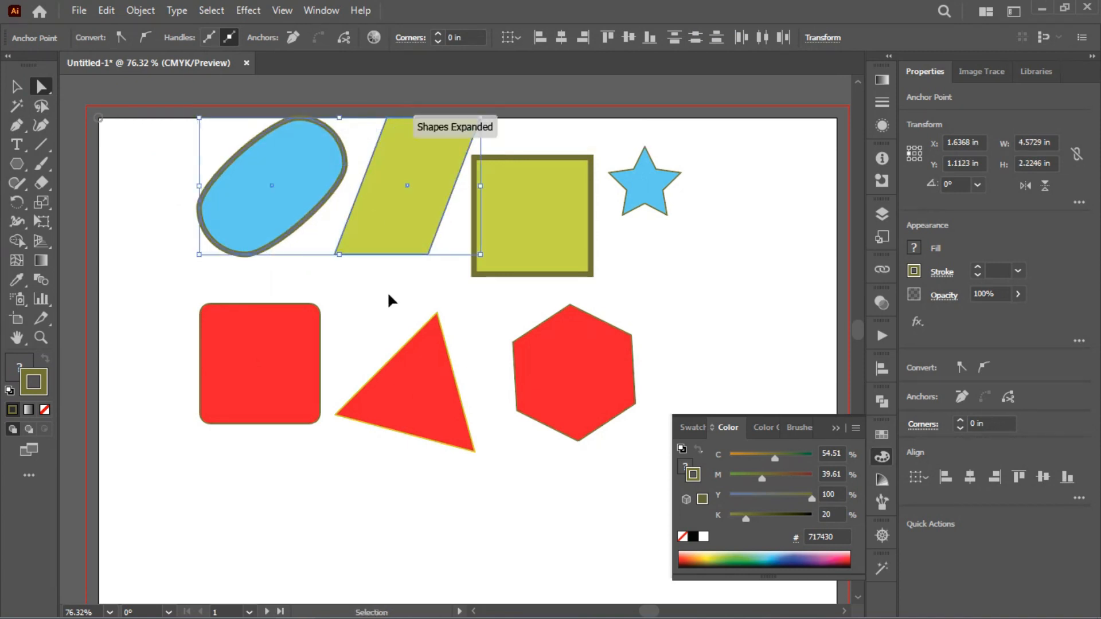
{"action": "key", "text": "ctrl+z"}
{"action": "key", "text": "ctrl+z"}
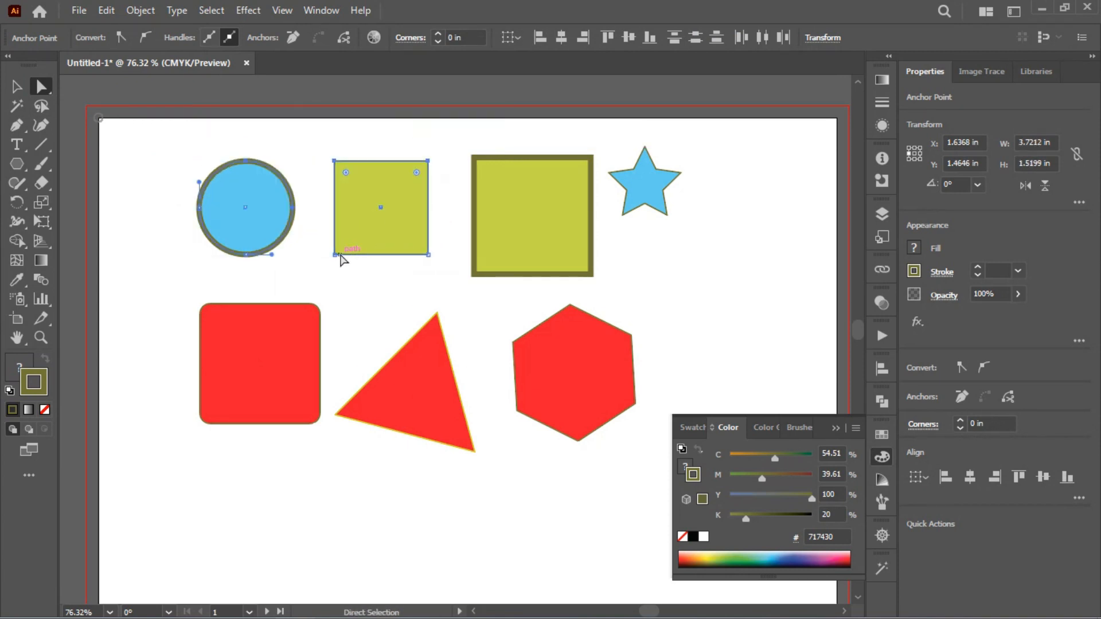
- Shift the blue circle slightly left, marquee-select the top anchors of the circle and small green square with Direct Selection, and deselect them
{"action": "left_click", "coordinate": [234, 247]}
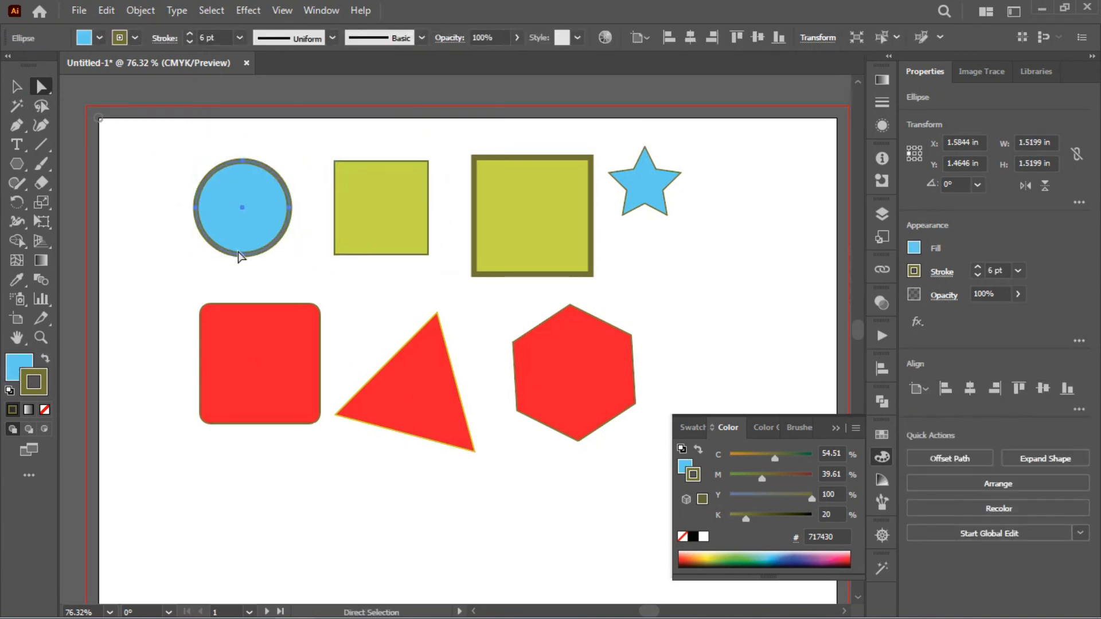
{"action": "left_click_drag", "start_coordinate": [213, 139], "coordinate": [456, 181]}
{"action": "left_click", "coordinate": [230, 114]}
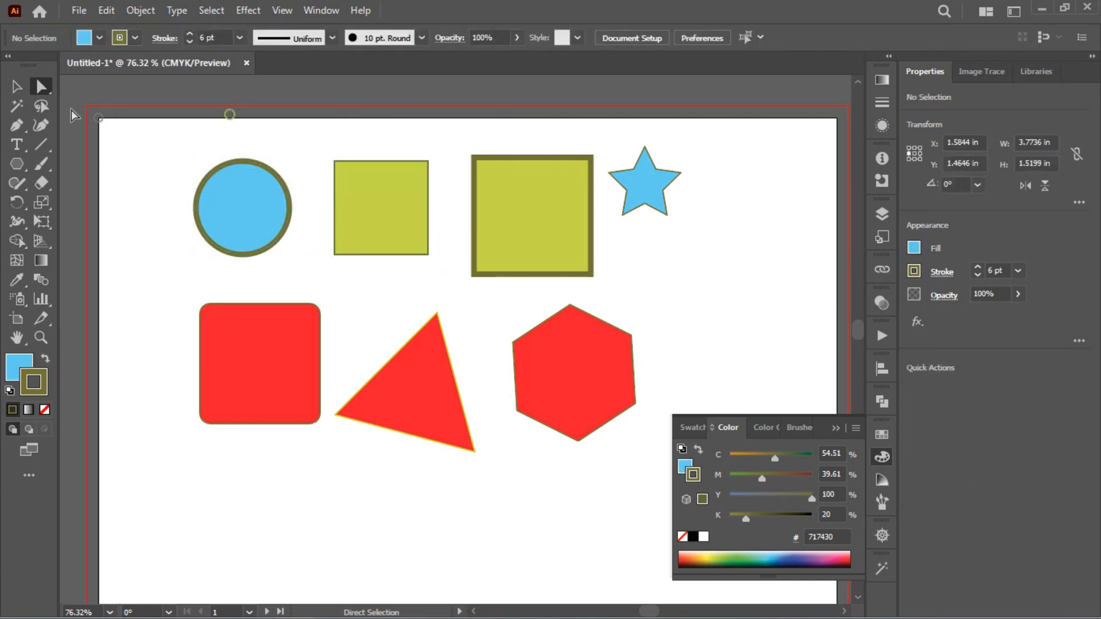
- Select the top anchor points of the blue circle and the small green square with the Lasso, and inspect the selected anchors up close
{"action": "left_click", "coordinate": [41, 106]}
{"action": "mouse_move", "coordinate": [162, 146]}
{"action": "left_mouse_down"}
{"action": "mouse_move", "coordinate": [481, 177]}
{"action": "mouse_move", "coordinate": [134, 141]}
{"action": "left_mouse_up"}
{"action": "scroll", "coordinate": [236, 241], "scroll_direction": "up", "scroll_amount": 5, "text": "alt"}
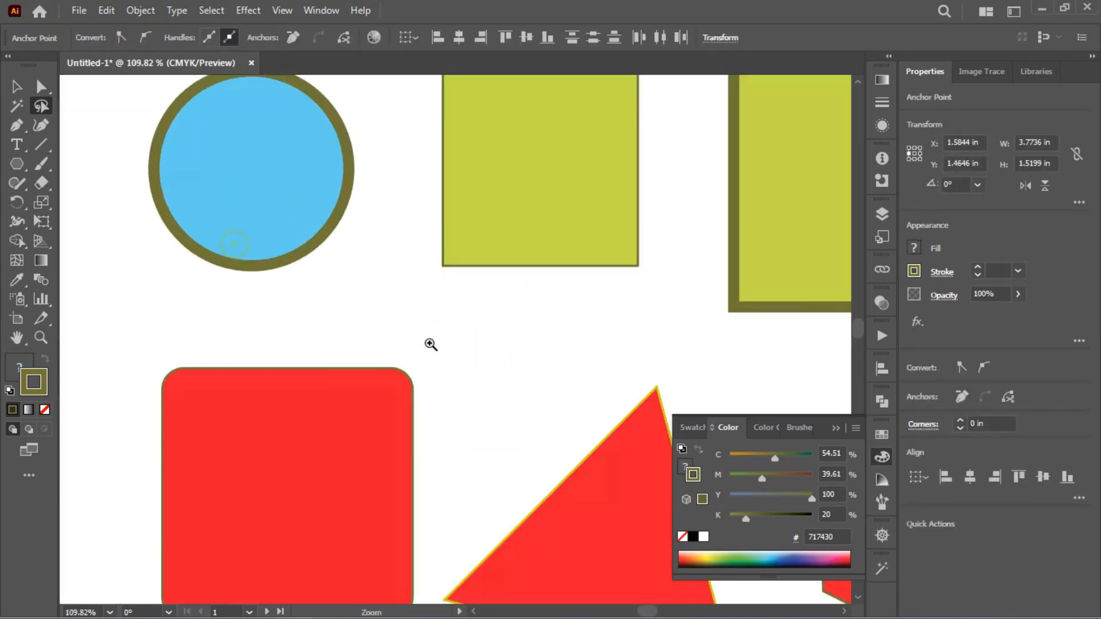
{"action": "left_click_drag", "start_coordinate": [300, 209], "coordinate": [283, 373]}
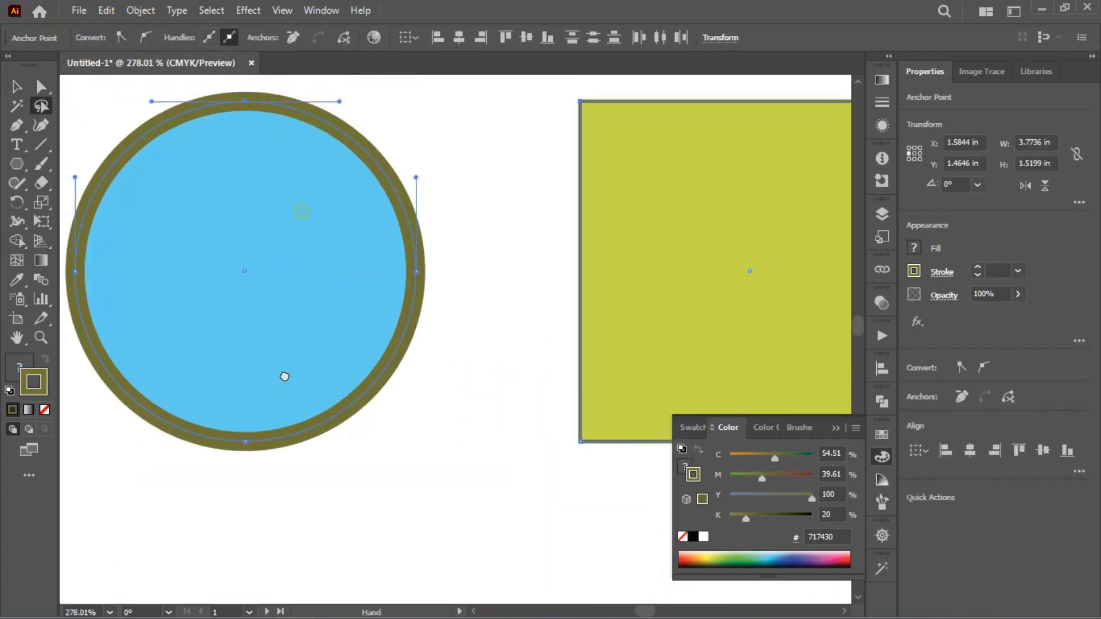
{"action": "left_click_drag", "start_coordinate": [494, 182], "coordinate": [151, 188]}
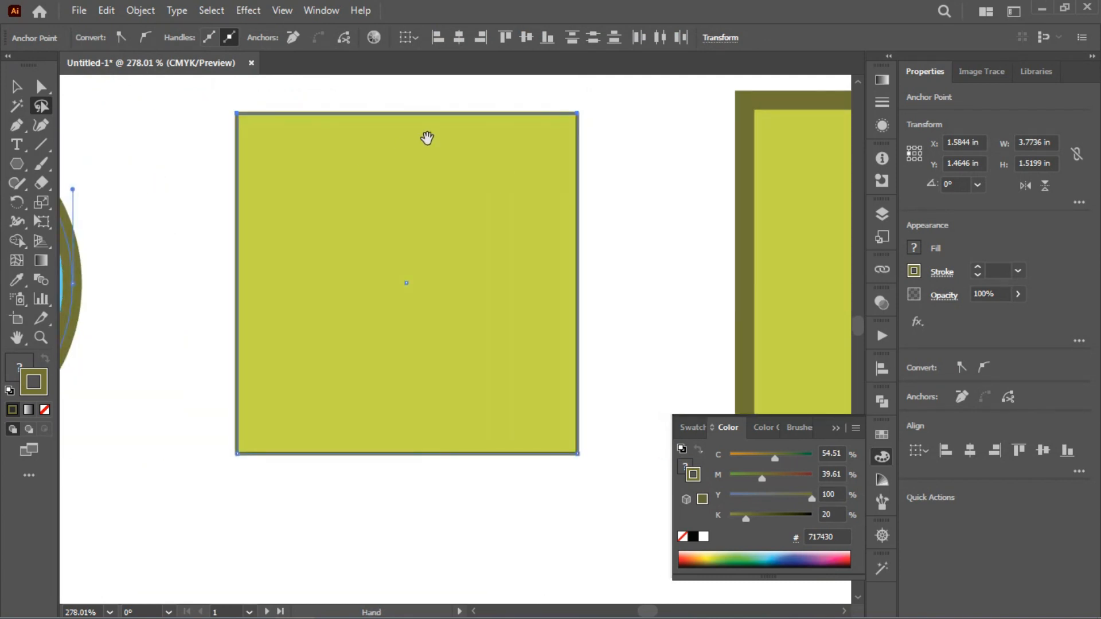
- Select the blue circle, small green square, red rounded square and red triangle together with the Lasso tool
{"action": "key", "text": "ctrl+1"}
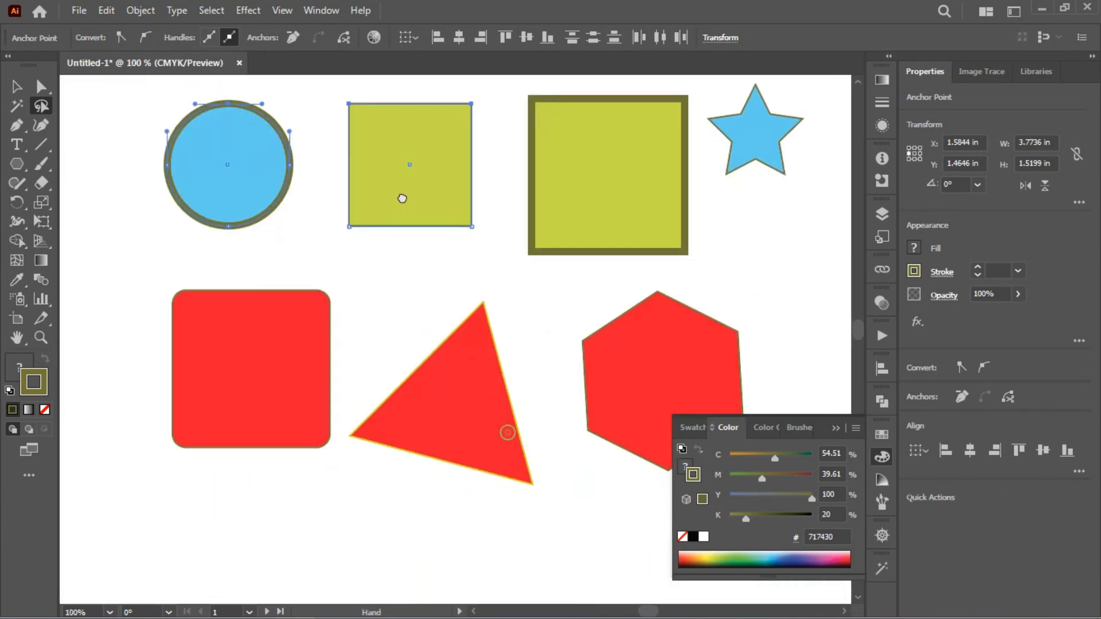
{"action": "left_click_drag", "start_coordinate": [402, 199], "coordinate": [375, 190]}
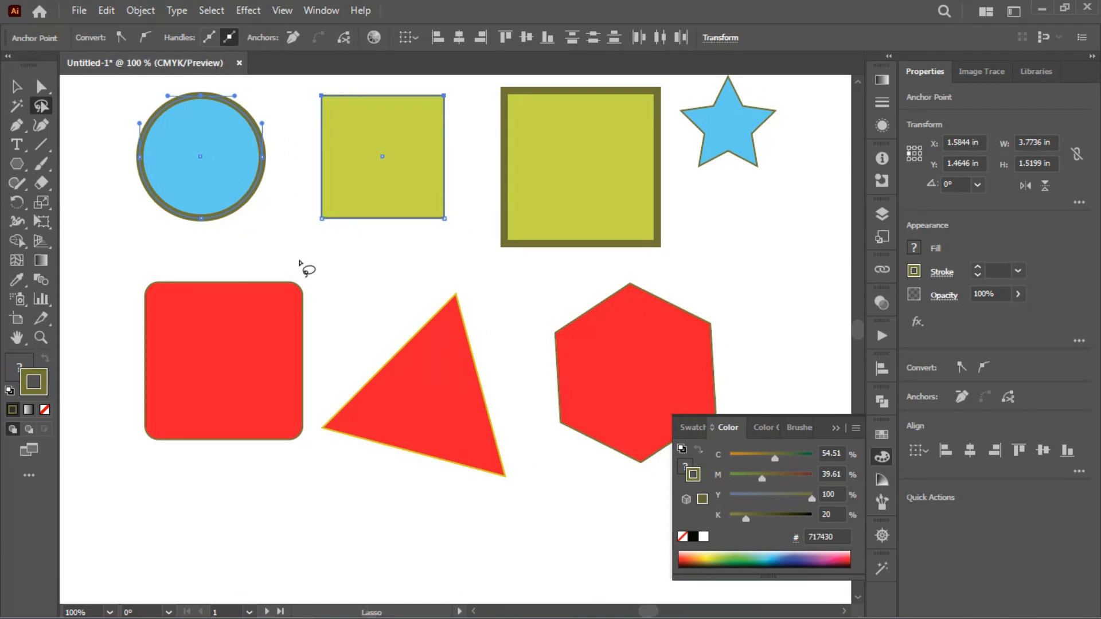
{"action": "mouse_move", "coordinate": [352, 69]}
{"action": "left_mouse_down"}
{"action": "mouse_move", "coordinate": [538, 320]}
{"action": "mouse_move", "coordinate": [528, 437]}
{"action": "mouse_move", "coordinate": [402, 502]}
{"action": "mouse_move", "coordinate": [176, 378]}
{"action": "mouse_move", "coordinate": [126, 198]}
{"action": "mouse_move", "coordinate": [124, 94]}
{"action": "left_mouse_up"}
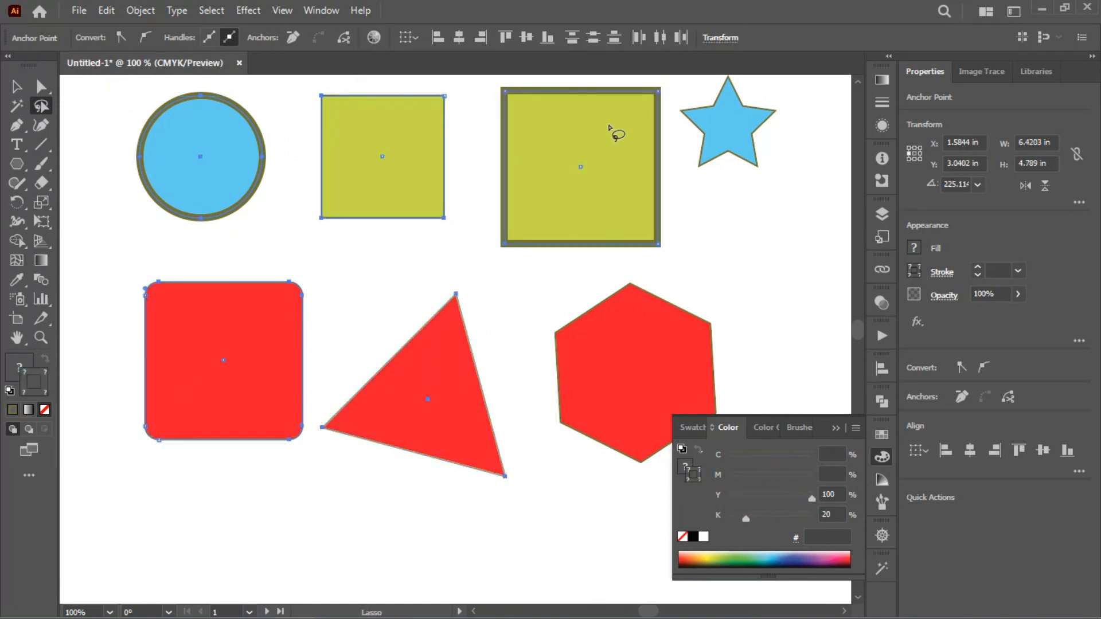
{"action": "left_click", "coordinate": [401, 253]}
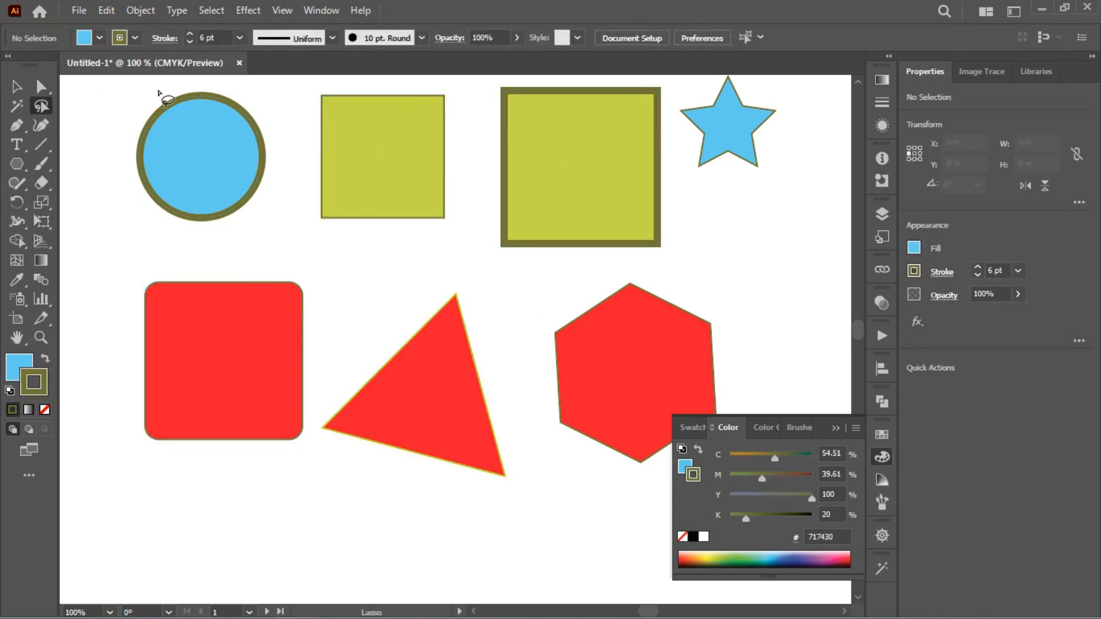
{"action": "mouse_move", "coordinate": [149, 83]}
{"action": "left_mouse_down"}
{"action": "mouse_move", "coordinate": [233, 65]}
{"action": "mouse_move", "coordinate": [268, 101]}
{"action": "mouse_move", "coordinate": [361, 78]}
{"action": "mouse_move", "coordinate": [397, 120]}
{"action": "mouse_move", "coordinate": [476, 307]}
{"action": "mouse_move", "coordinate": [469, 482]}
{"action": "left_mouse_up"}
{"action": "scroll", "coordinate": [467, 476], "scroll_direction": "down", "scroll_amount": 5}
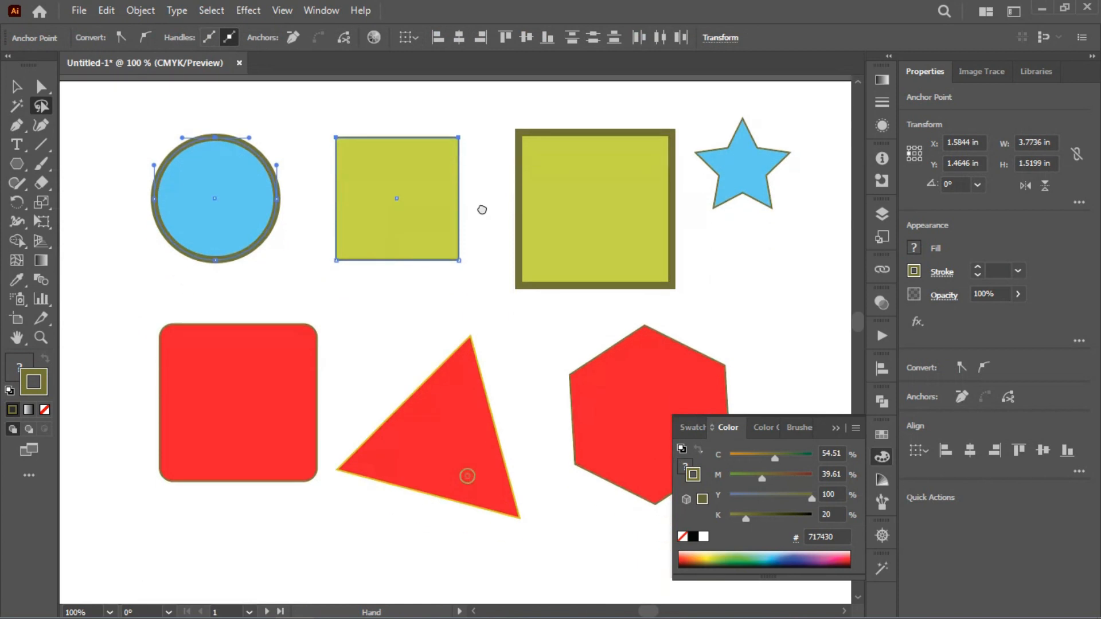
{"action": "mouse_move", "coordinate": [185, 104]}
{"action": "left_mouse_down"}
{"action": "mouse_move", "coordinate": [298, 125]}
{"action": "mouse_move", "coordinate": [419, 104]}
{"action": "mouse_move", "coordinate": [487, 170]}
{"action": "mouse_move", "coordinate": [473, 271]}
{"action": "mouse_move", "coordinate": [515, 373]}
{"action": "mouse_move", "coordinate": [528, 453]}
{"action": "mouse_move", "coordinate": [516, 524]}
{"action": "mouse_move", "coordinate": [158, 456]}
{"action": "mouse_move", "coordinate": [118, 270]}
{"action": "mouse_move", "coordinate": [138, 111]}
{"action": "mouse_move", "coordinate": [192, 107]}
{"action": "left_mouse_up"}
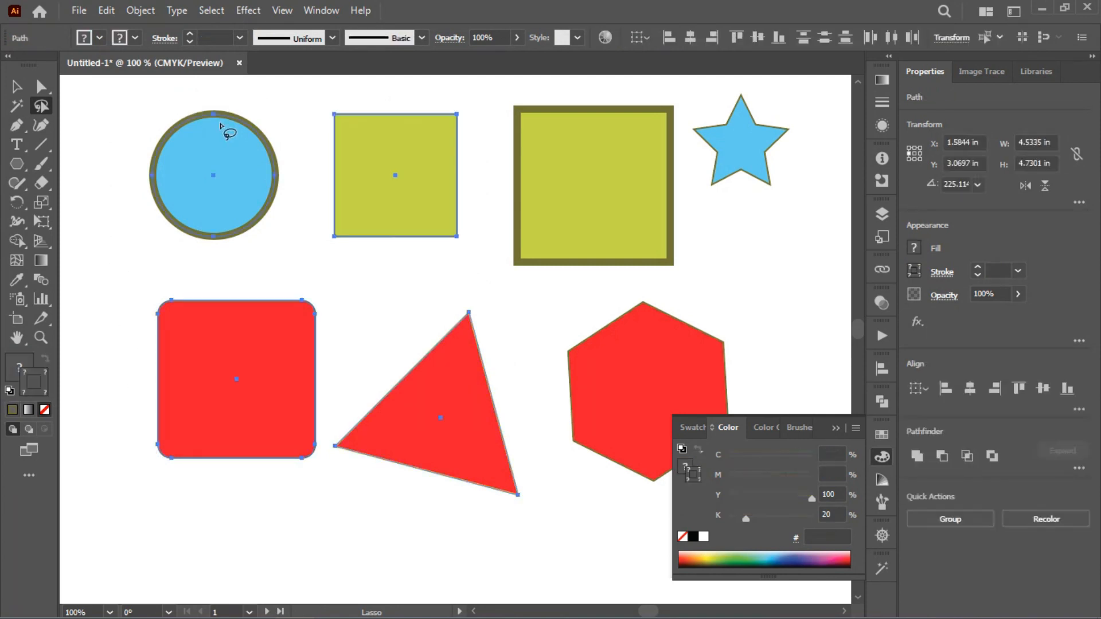
- Try to move the four lassoed shapes downward together with Direct Selection, and undo the move
{"action": "key", "text": "a"}
{"action": "left_click_drag", "start_coordinate": [240, 148], "coordinate": [222, 195]}
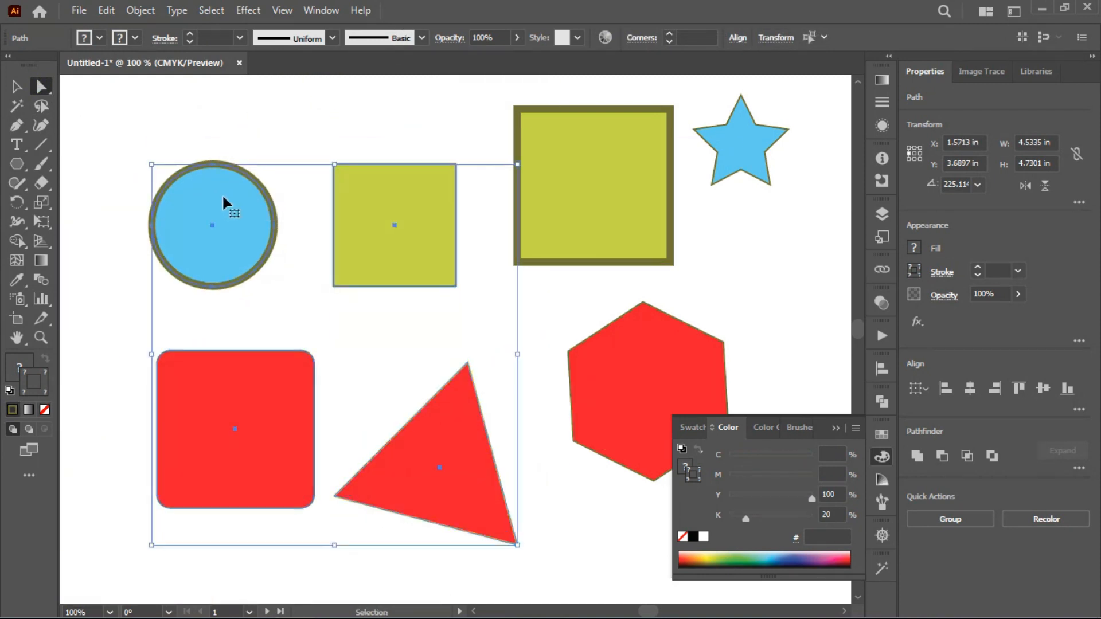
{"action": "key", "text": "ctrl+z"}
- Deselect the shapes, activate the Pen tool for the empty second artboard, and hide the floating color settings
{"action": "key", "text": "ctrl+minus"}
{"action": "left_click_drag", "start_coordinate": [472, 244], "coordinate": [303, 179]}
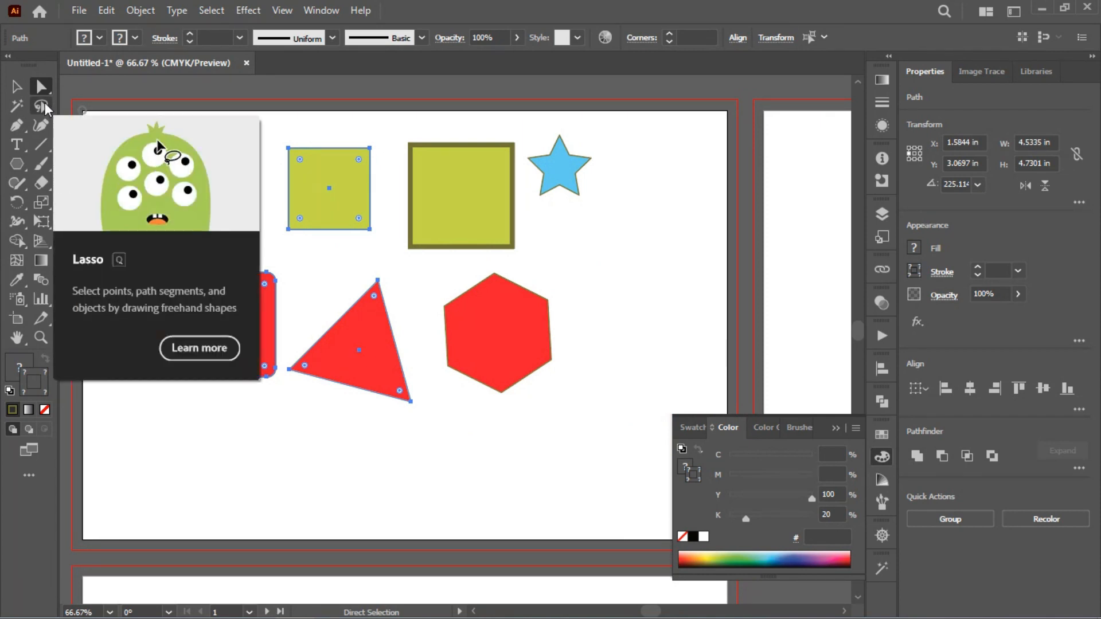
{"action": "left_click", "coordinate": [403, 290]}
{"action": "left_click_drag", "start_coordinate": [403, 290], "coordinate": [79, 319]}
{"action": "left_click_drag", "start_coordinate": [353, 250], "coordinate": [56, 223]}
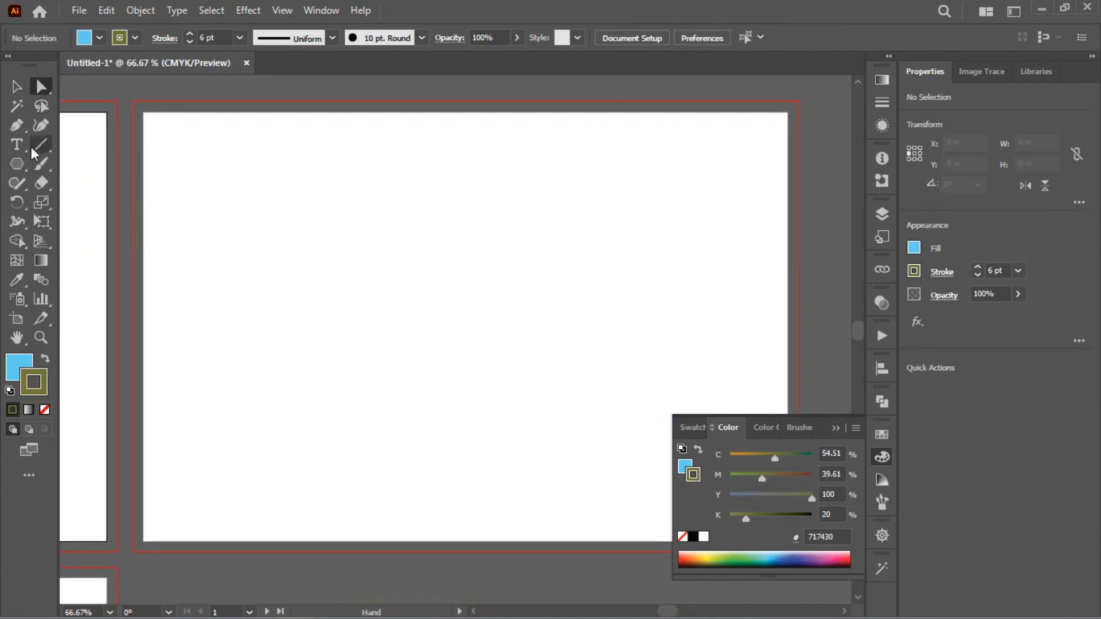
{"action": "left_click_drag", "start_coordinate": [17, 125], "coordinate": [26, 136]}
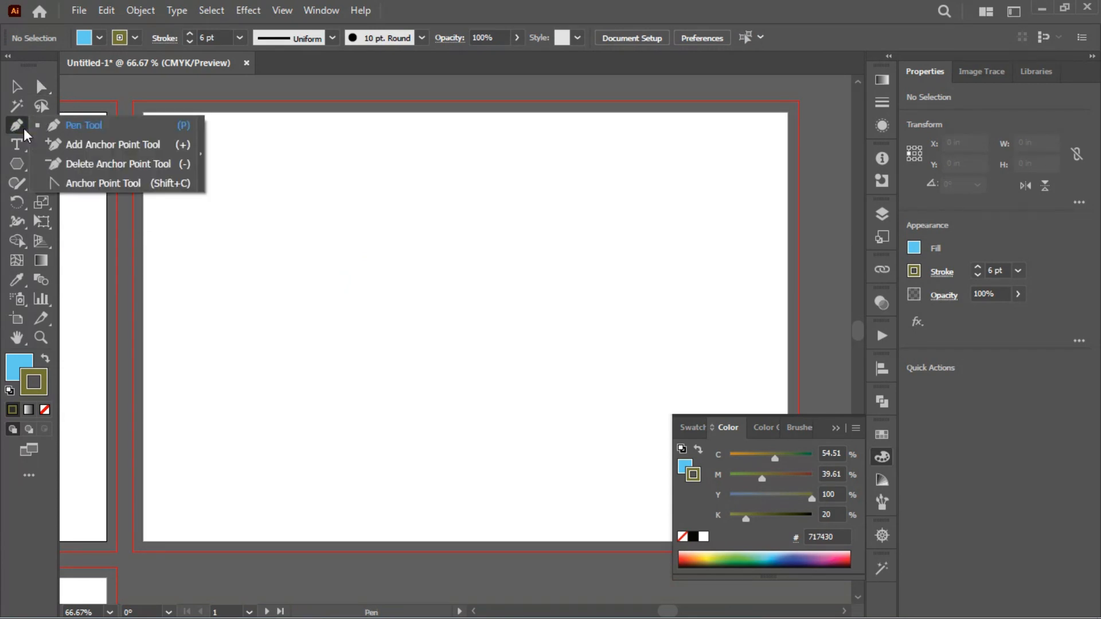
{"action": "left_click", "coordinate": [101, 134]}
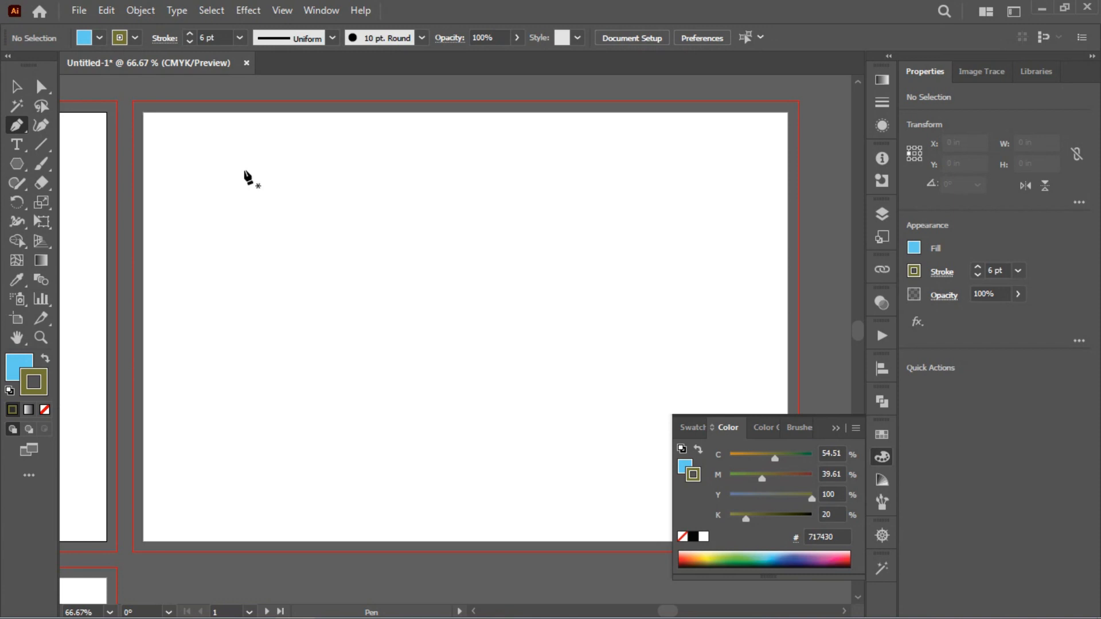
{"action": "left_click", "coordinate": [881, 464]}
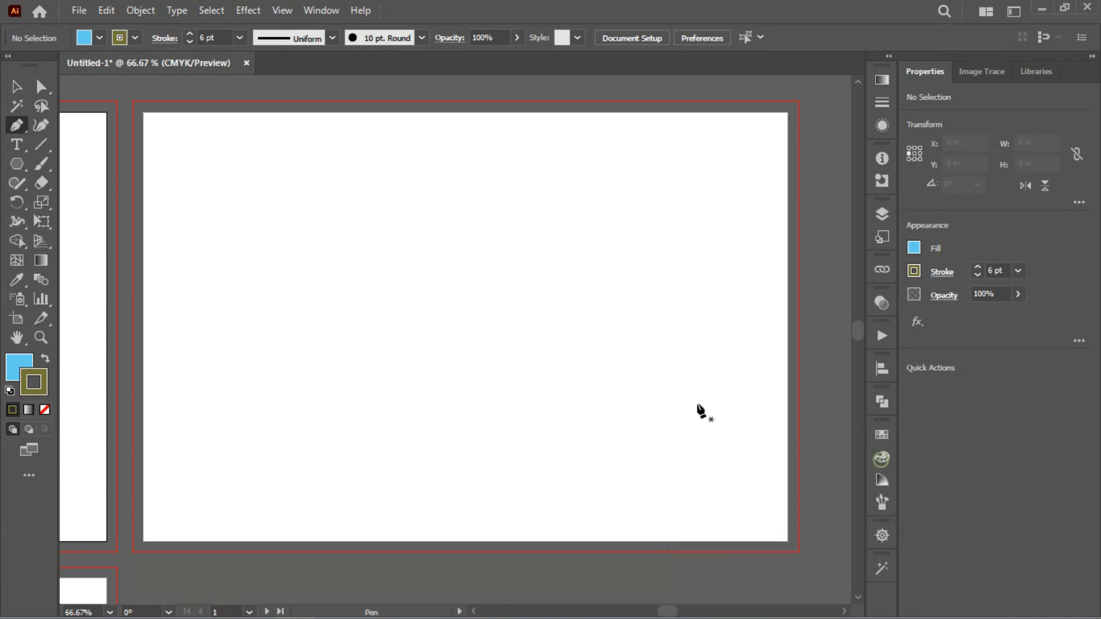
- Draw an open four-peak zigzag with the Pen tool, from about X 1.54, Y 2.46 in to about X 9.06, Y 2.64 in
{"action": "left_click", "coordinate": [225, 244]}
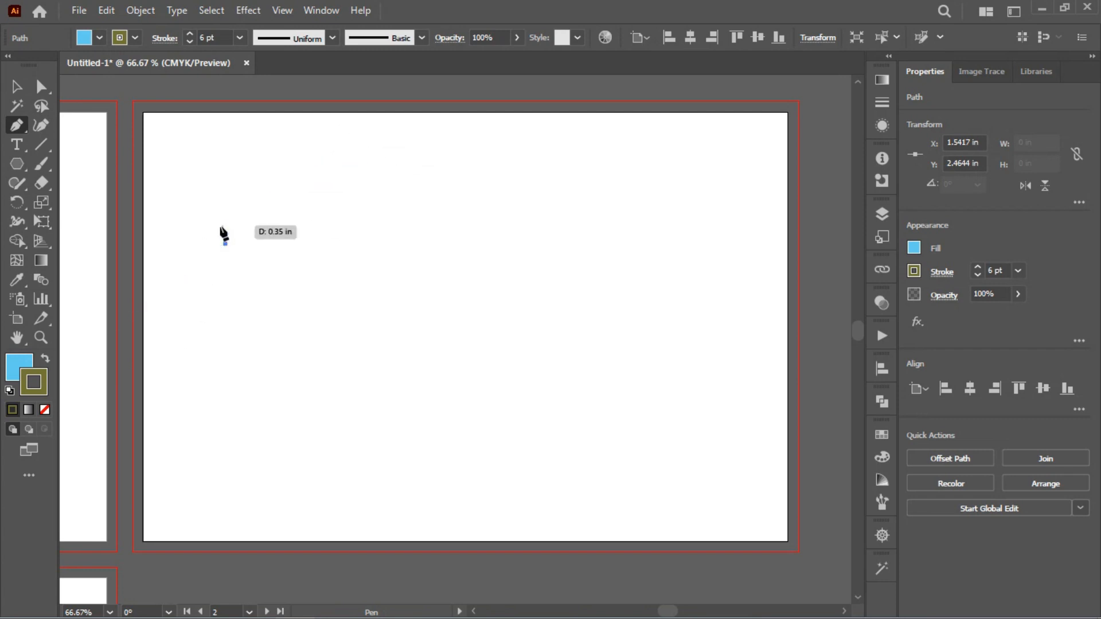
{"action": "left_click", "coordinate": [317, 156]}
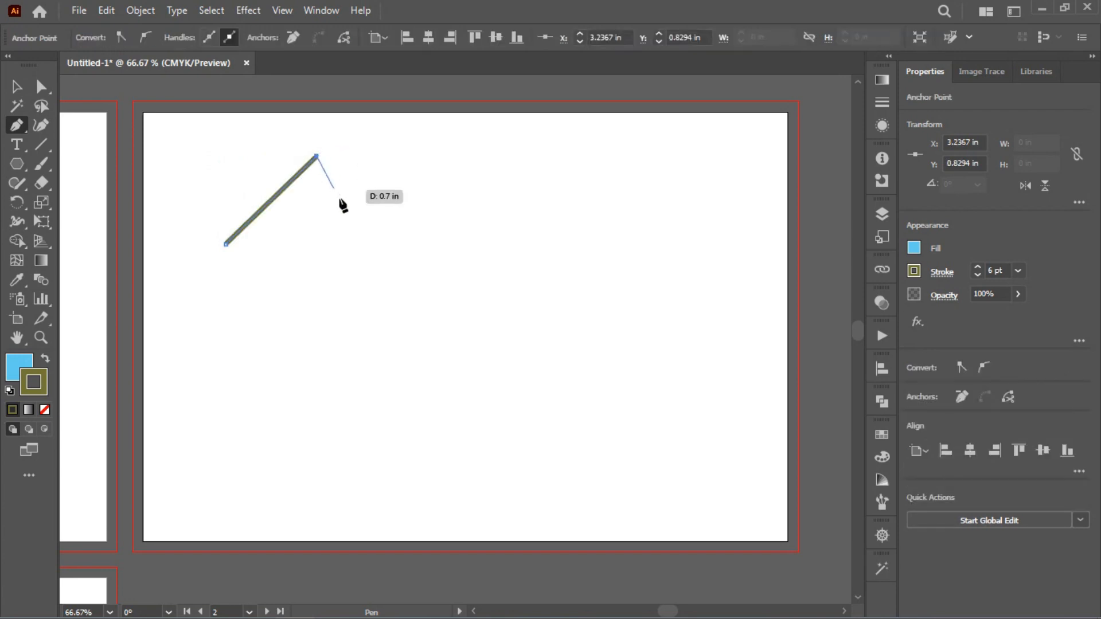
{"action": "left_click", "coordinate": [361, 248]}
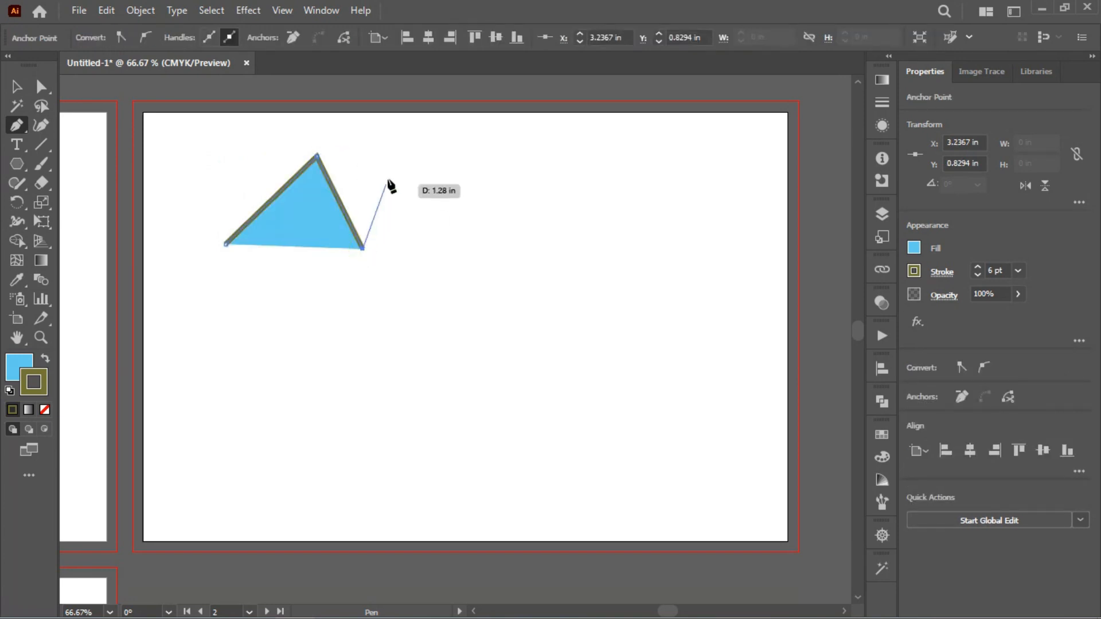
{"action": "left_click", "coordinate": [411, 156]}
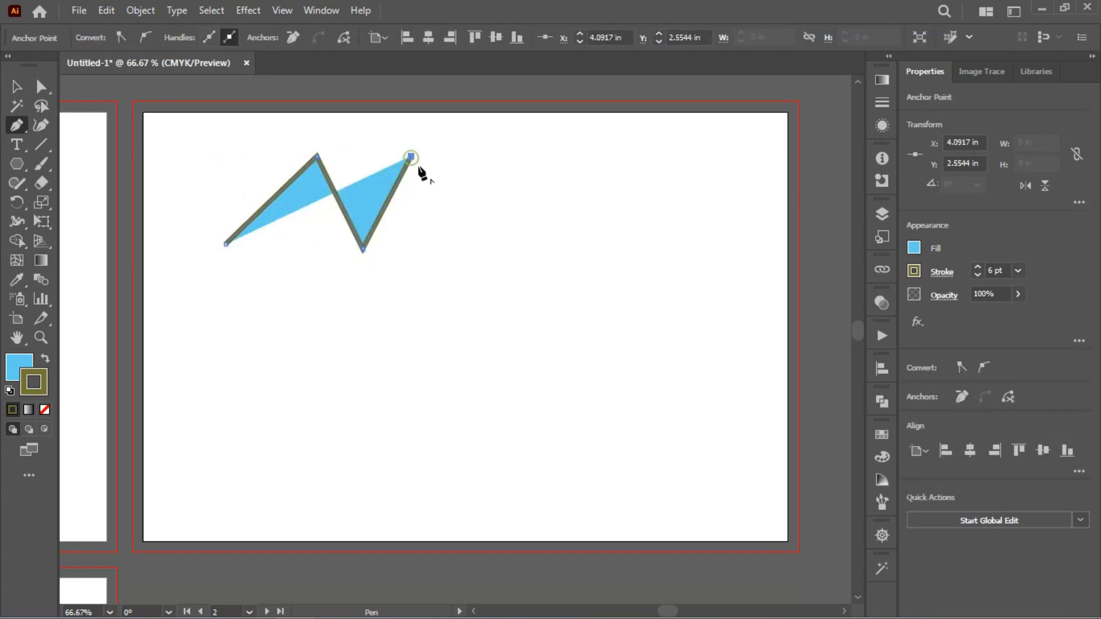
{"action": "left_click", "coordinate": [461, 254]}
{"action": "left_click", "coordinate": [510, 155]}
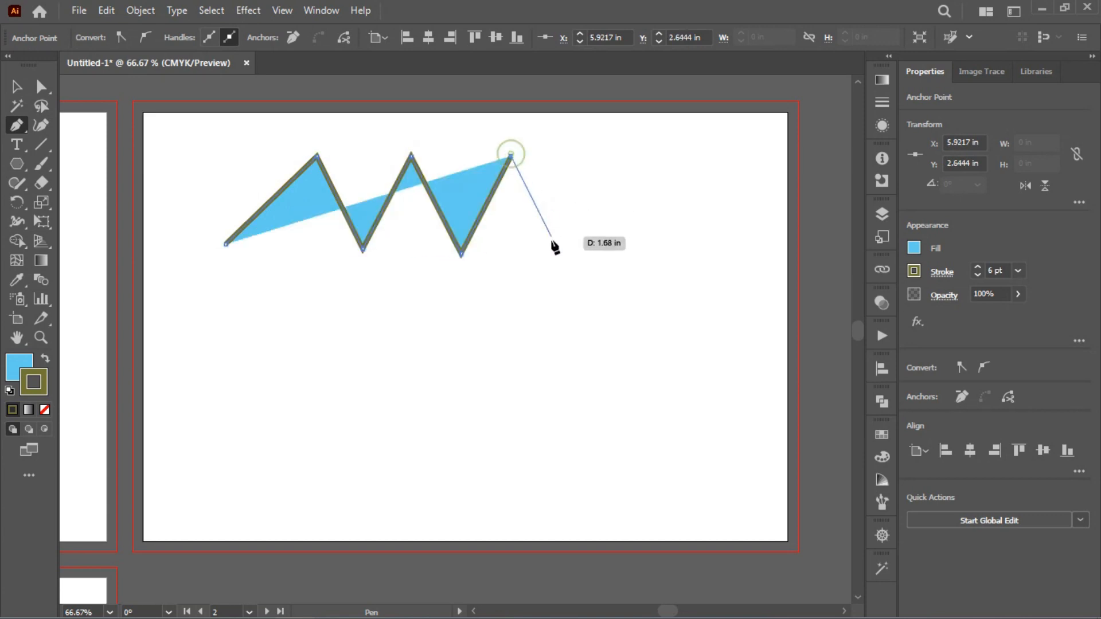
{"action": "left_click", "coordinate": [553, 256]}
{"action": "left_click", "coordinate": [582, 155]}
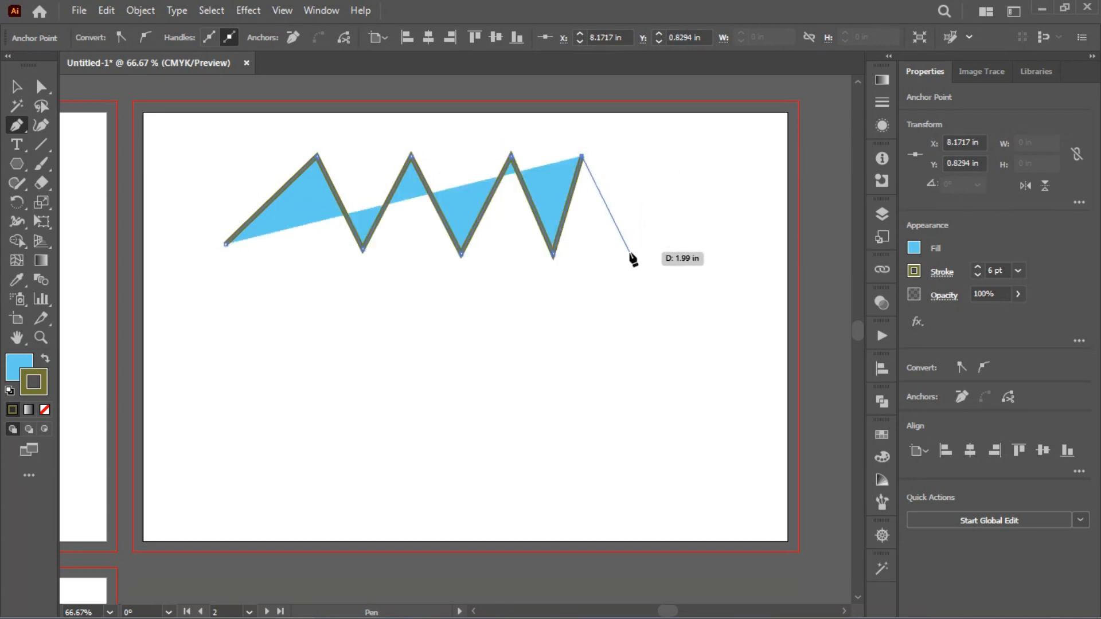
{"action": "left_click", "coordinate": [630, 254]}
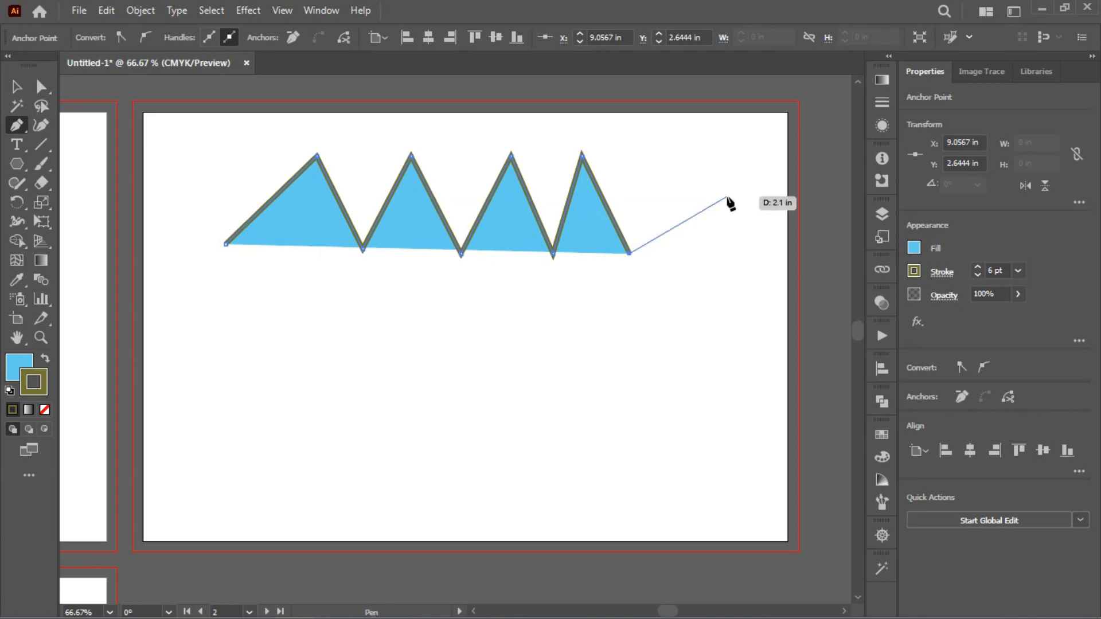
{"action": "key", "text": "ctrl"}
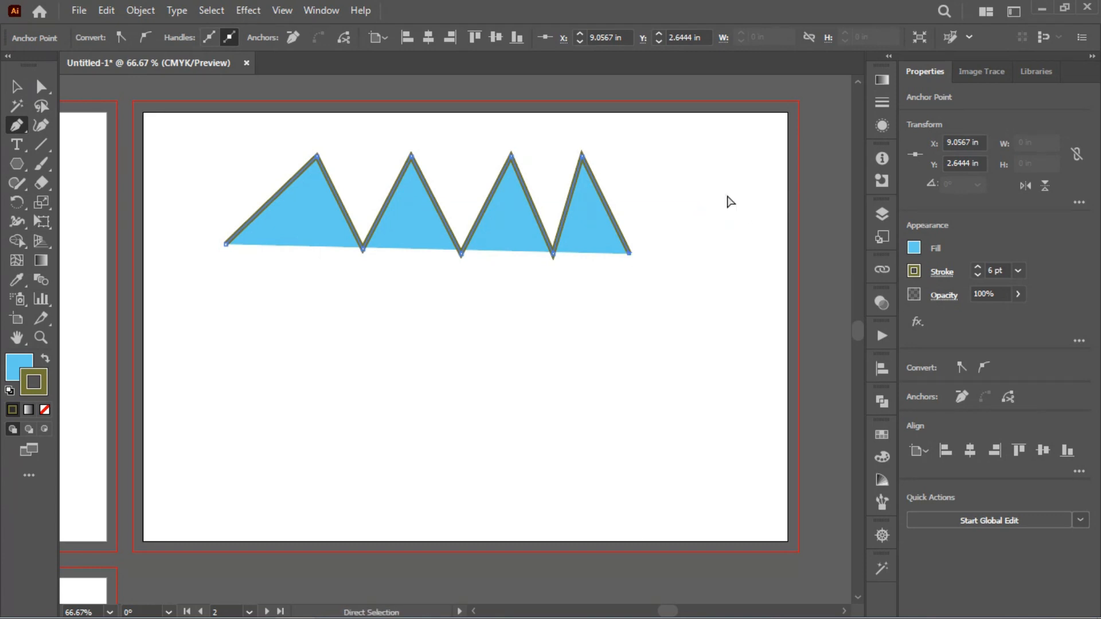
{"action": "left_click", "coordinate": [726, 201], "text": "ctrl"}
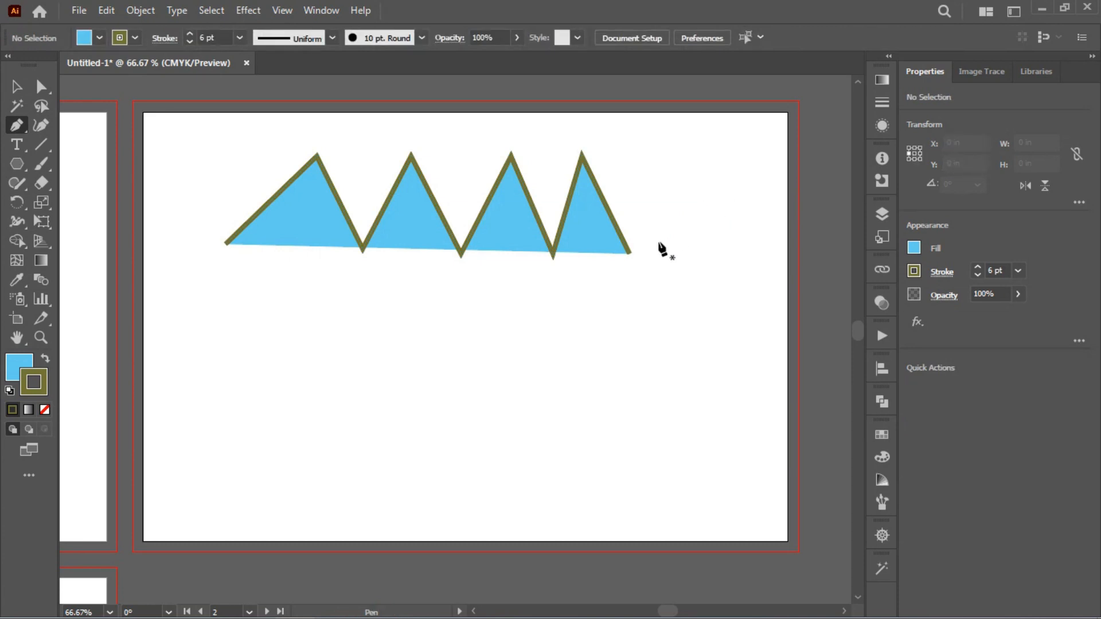
- Remove the zigzag's last anchor point and redraw the final segment ending at about X 9.13, Y 2.51 in, leaving the path open
{"action": "left_click", "coordinate": [629, 253], "text": "ctrl"}
{"action": "key", "text": "Delete"}
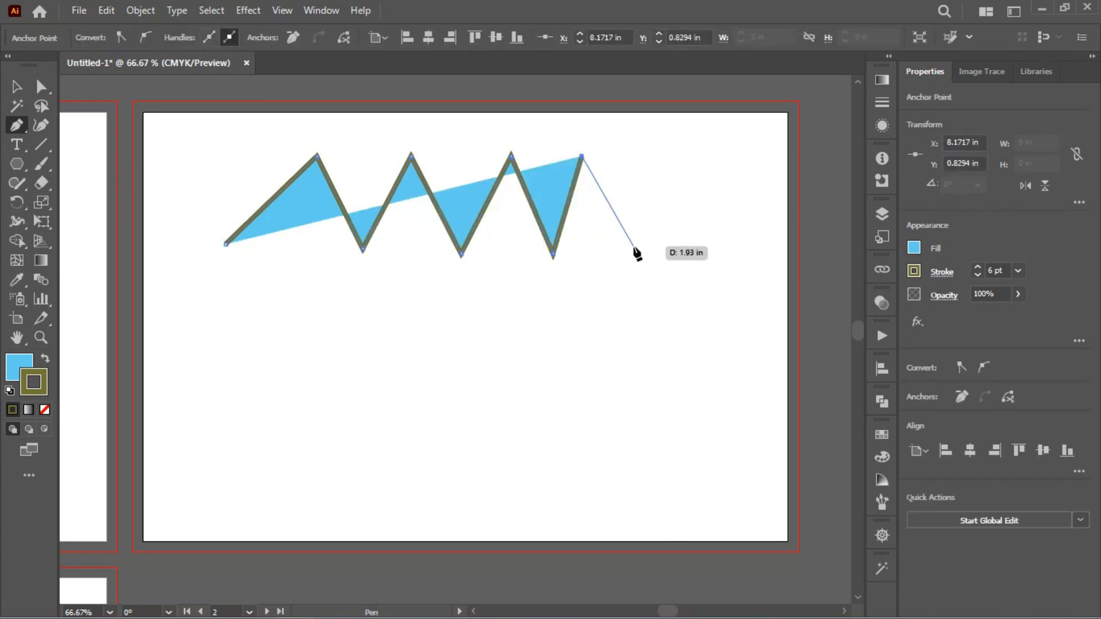
{"action": "left_click", "coordinate": [632, 245]}
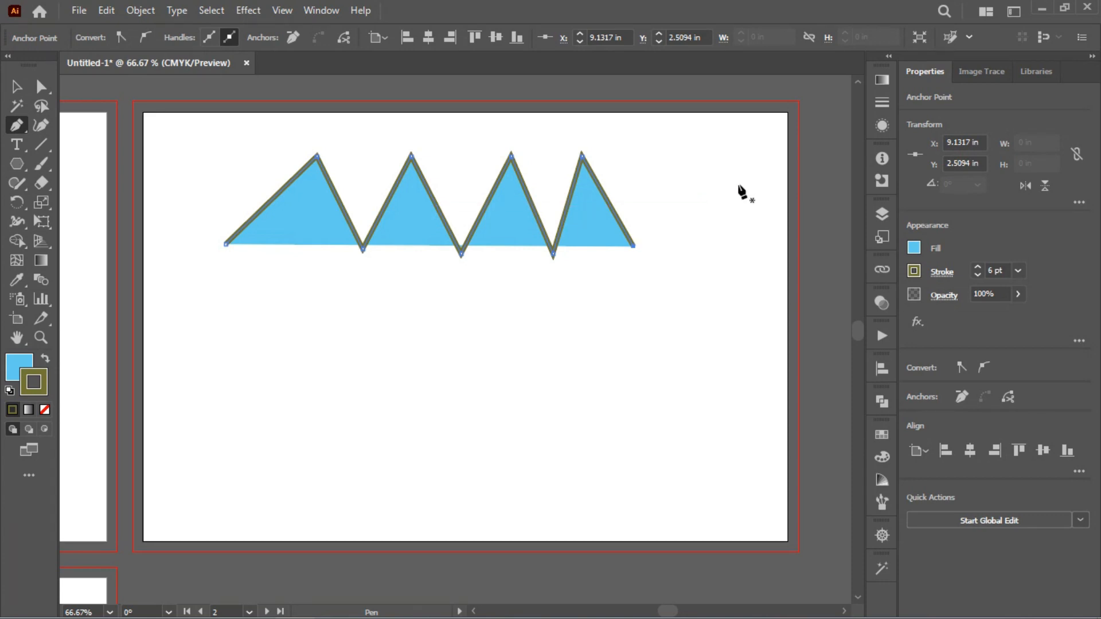
{"action": "left_click", "coordinate": [660, 350], "text": "ctrl"}
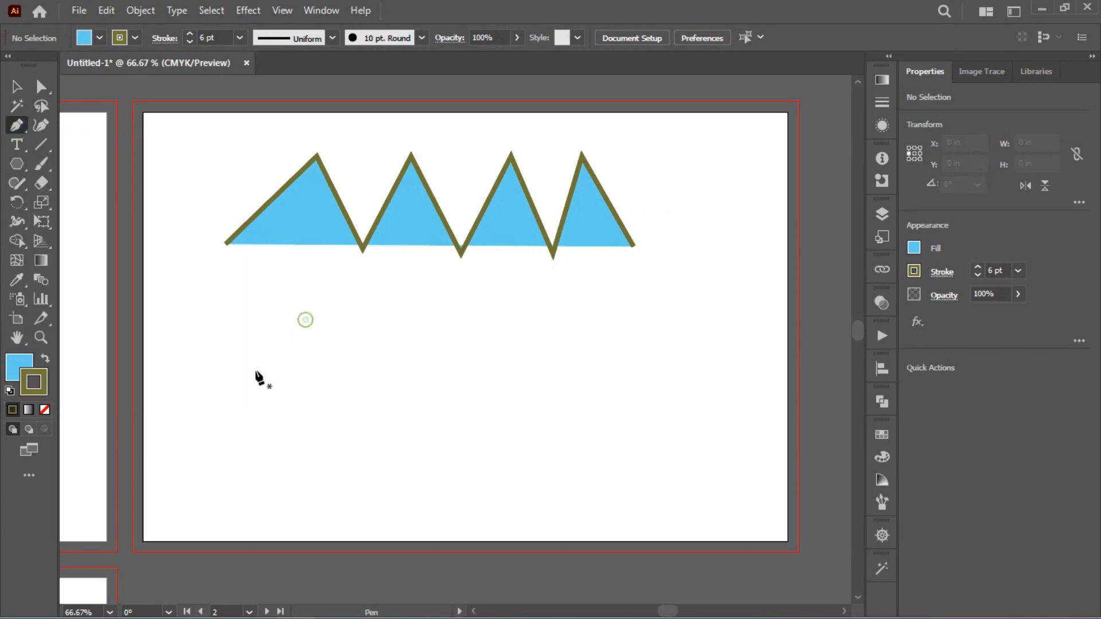
- Draw an open wavy curve of smooth Pen points below the zigzag, about 9.3 in wide and 2.2 in high
{"action": "left_click", "coordinate": [249, 365]}
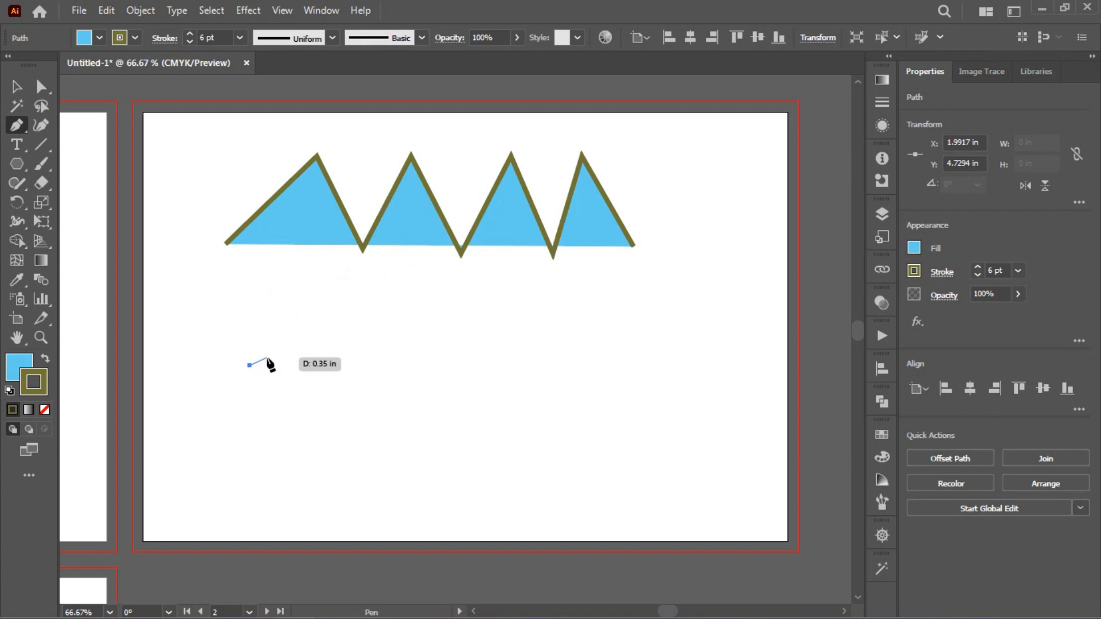
{"action": "left_click", "coordinate": [344, 288]}
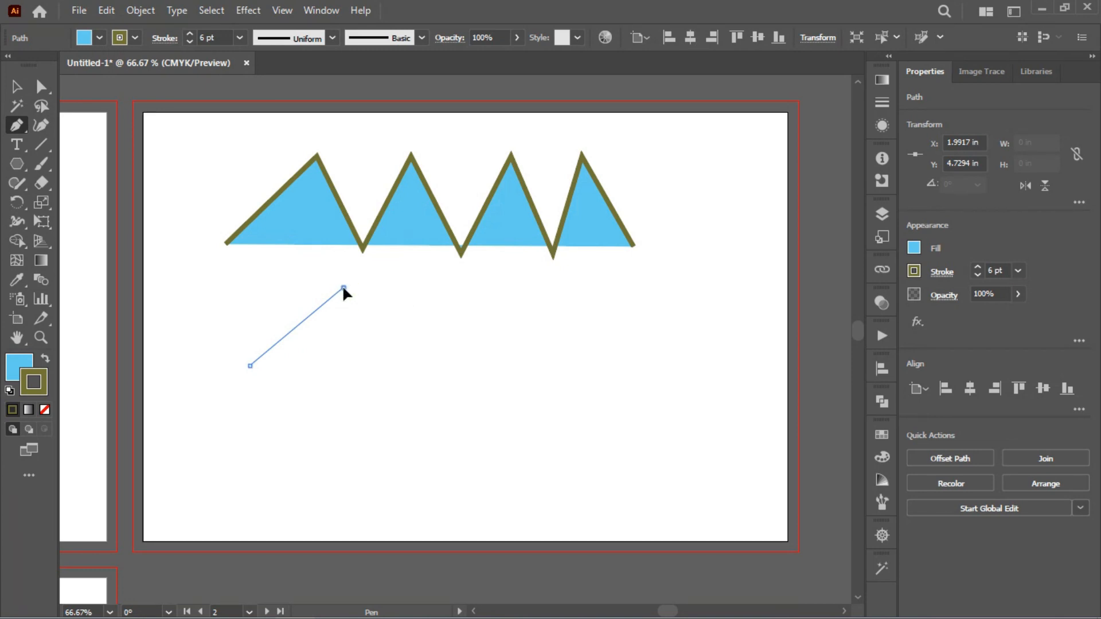
{"action": "mouse_move", "coordinate": [346, 284]}
{"action": "left_mouse_down"}
{"action": "mouse_move", "coordinate": [368, 293]}
{"action": "mouse_move", "coordinate": [419, 282]}
{"action": "mouse_move", "coordinate": [310, 292]}
{"action": "mouse_move", "coordinate": [471, 289]}
{"action": "mouse_move", "coordinate": [405, 361]}
{"action": "mouse_move", "coordinate": [430, 256]}
{"action": "mouse_move", "coordinate": [400, 322]}
{"action": "mouse_move", "coordinate": [428, 291]}
{"action": "mouse_move", "coordinate": [339, 325]}
{"action": "mouse_move", "coordinate": [422, 301]}
{"action": "mouse_move", "coordinate": [383, 277]}
{"action": "mouse_move", "coordinate": [416, 268]}
{"action": "mouse_move", "coordinate": [390, 283]}
{"action": "mouse_move", "coordinate": [436, 291]}
{"action": "mouse_move", "coordinate": [438, 272]}
{"action": "mouse_move", "coordinate": [431, 291]}
{"action": "mouse_move", "coordinate": [390, 310]}
{"action": "mouse_move", "coordinate": [438, 343]}
{"action": "left_mouse_up"}
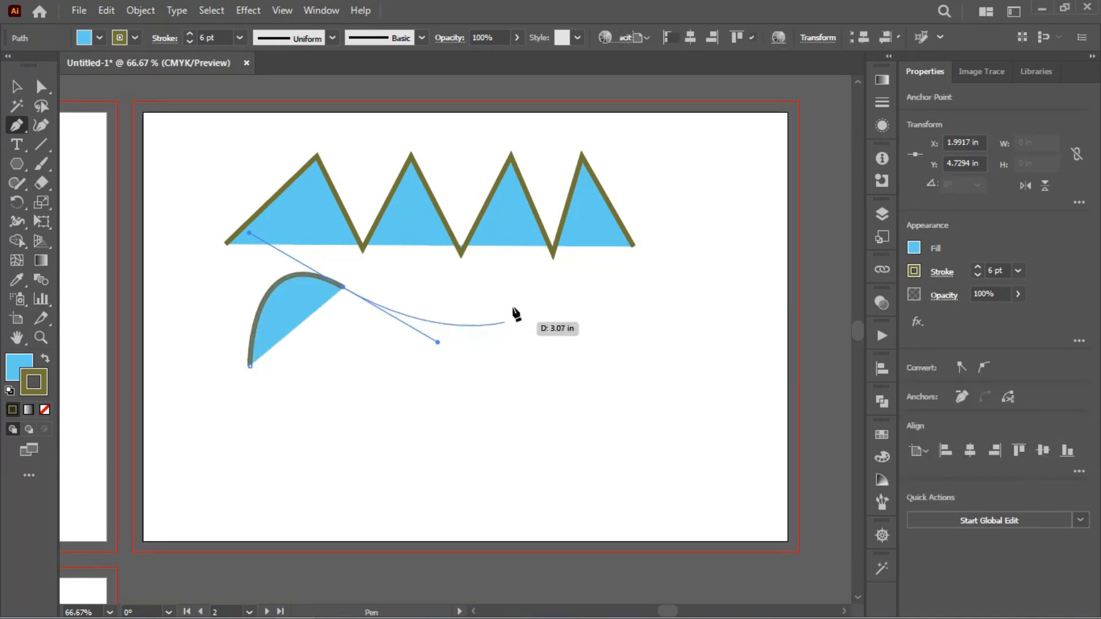
{"action": "left_click", "coordinate": [523, 285]}
{"action": "left_click_drag", "start_coordinate": [528, 284], "coordinate": [588, 213]}
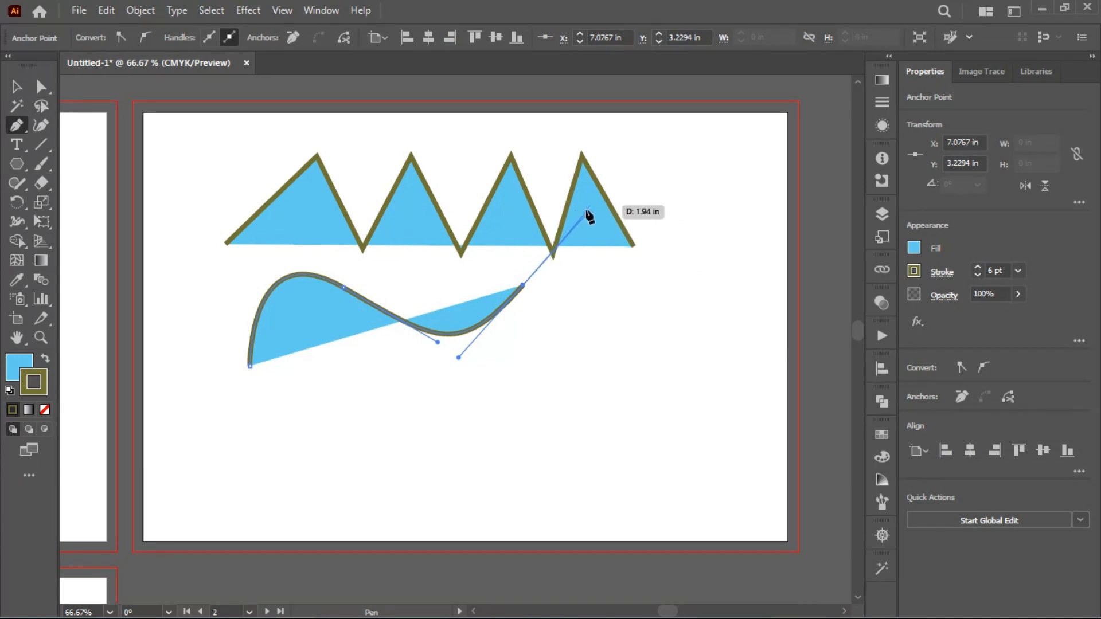
{"action": "left_click_drag", "start_coordinate": [651, 300], "coordinate": [653, 339]}
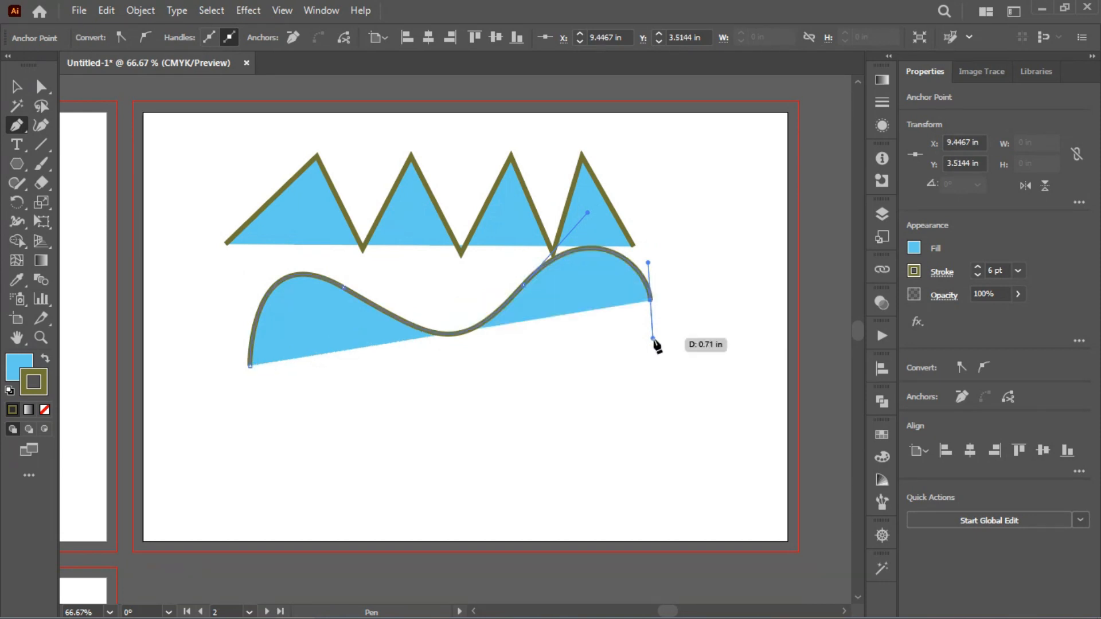
{"action": "left_click_drag", "start_coordinate": [750, 297], "coordinate": [779, 209]}
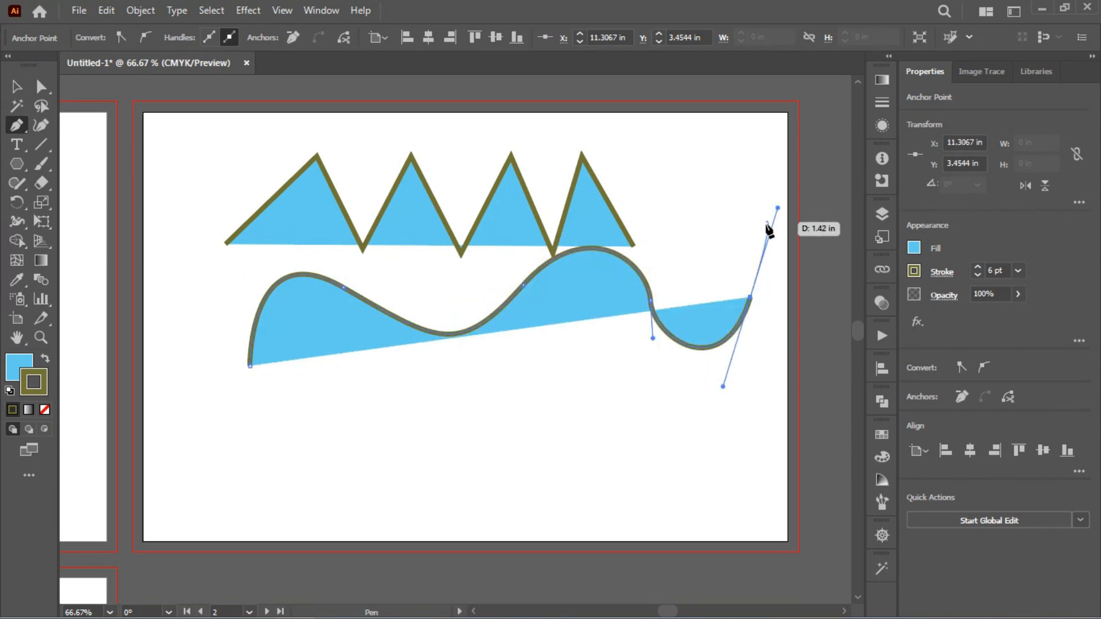
{"action": "left_click", "coordinate": [772, 287], "text": "ctrl"}
- Set the wavy path's fill to None and select its lower middle segment to show the direction handles
{"action": "left_click", "coordinate": [560, 302], "text": "ctrl"}
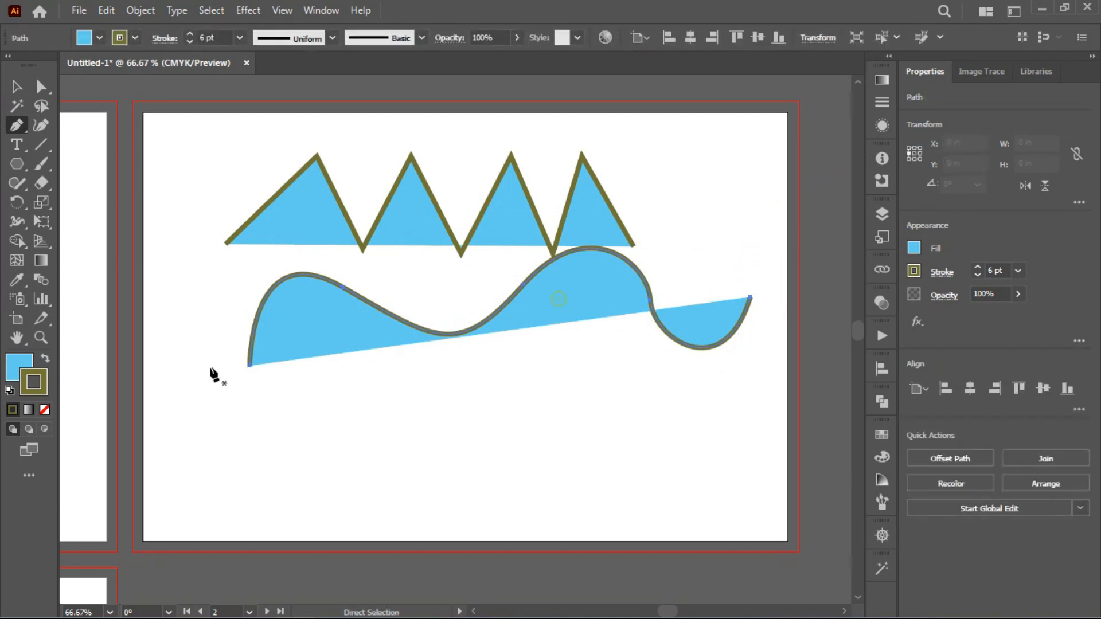
{"action": "left_click", "coordinate": [23, 373]}
{"action": "left_click", "coordinate": [44, 409]}
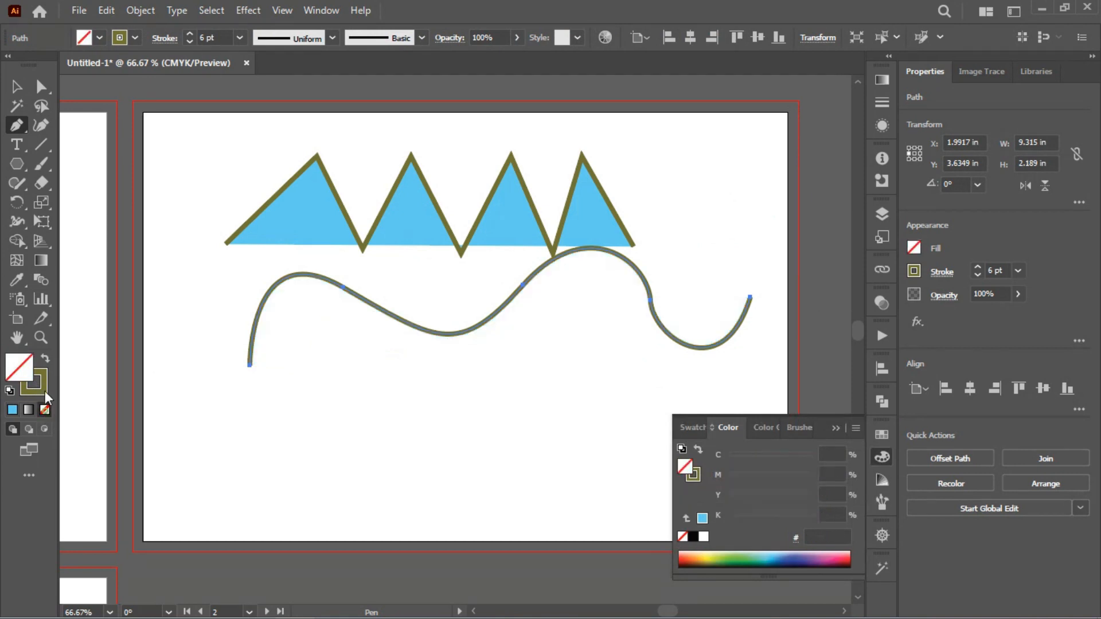
{"action": "left_click", "coordinate": [552, 317], "text": "ctrl"}
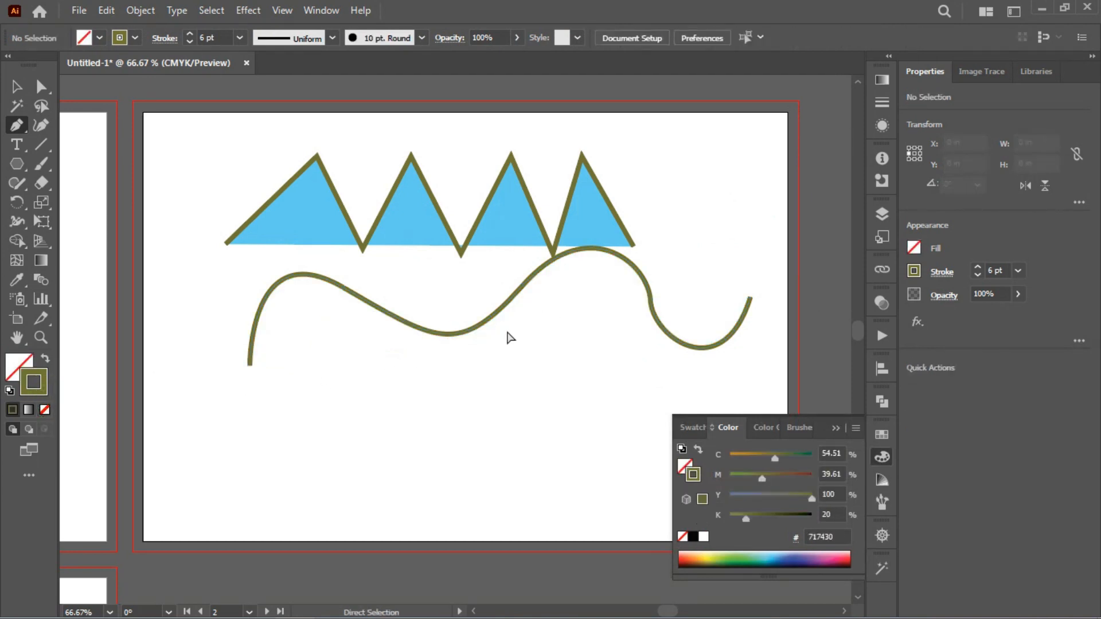
{"action": "left_click", "coordinate": [476, 315], "text": "ctrl"}
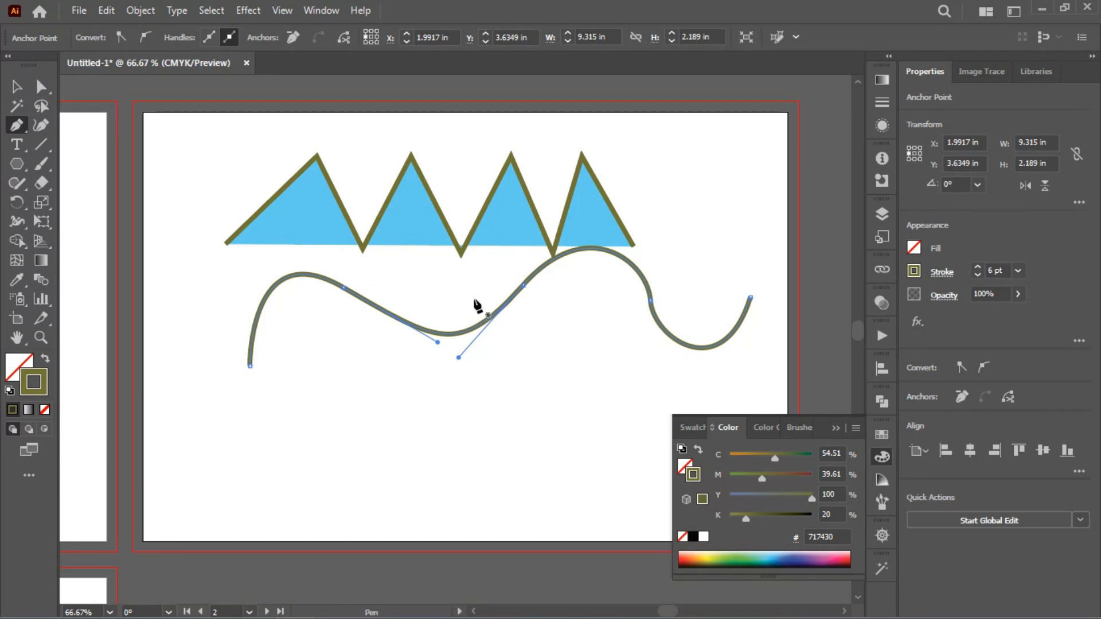
{"action": "left_click", "coordinate": [881, 456]}
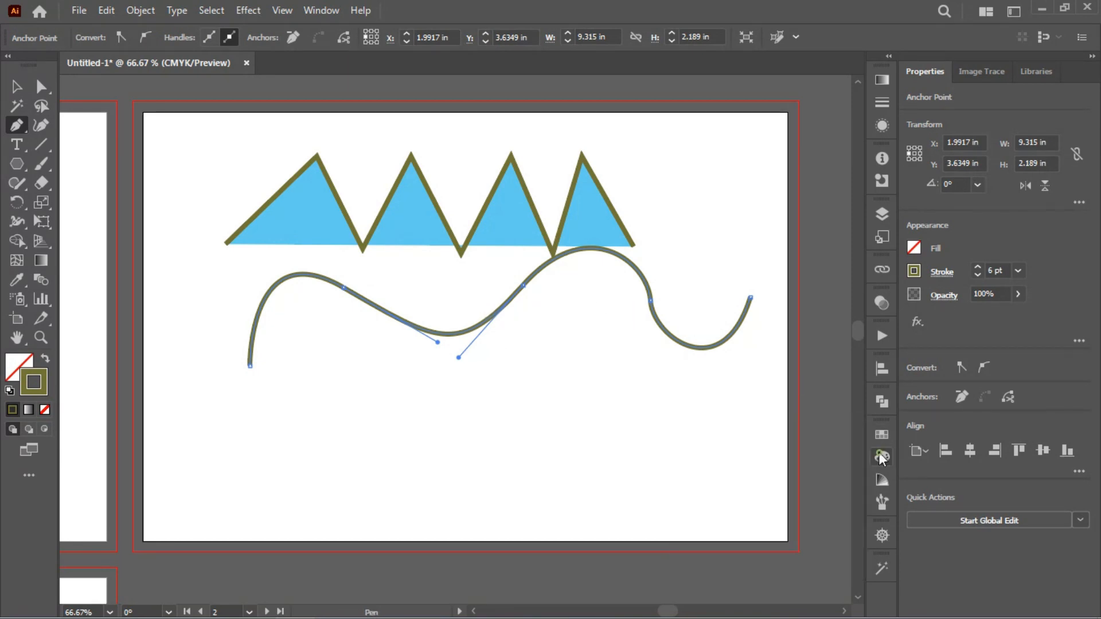
{"action": "left_click", "coordinate": [579, 320], "text": "ctrl"}
{"action": "left_click", "coordinate": [609, 254], "text": "ctrl"}
{"action": "left_click_drag", "start_coordinate": [586, 212], "coordinate": [559, 205]}
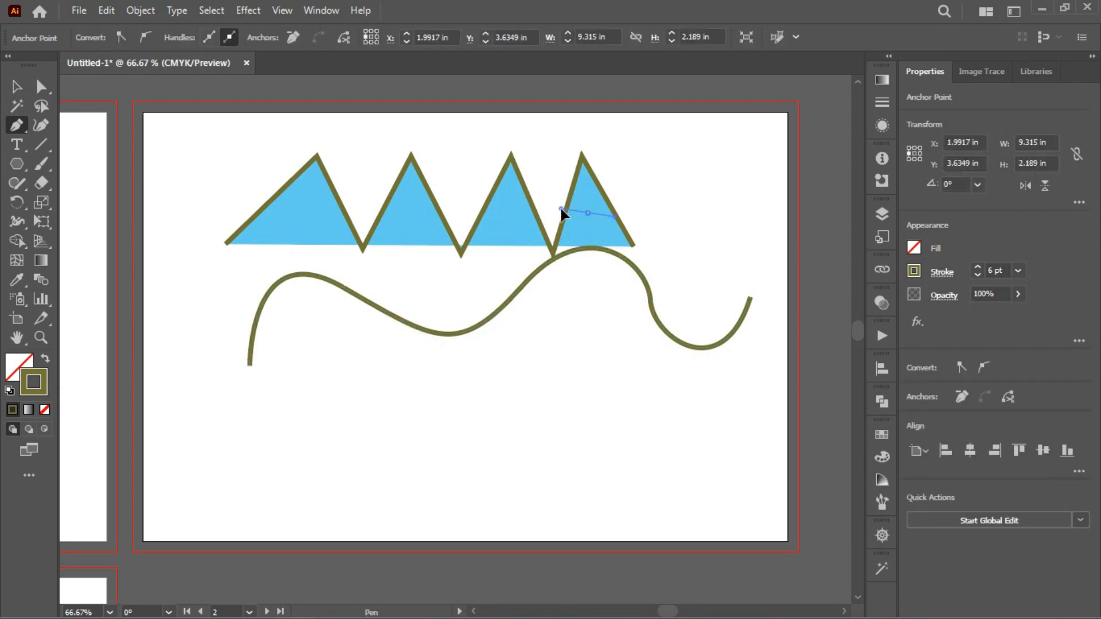
{"action": "left_click", "coordinate": [531, 323], "text": "ctrl"}
{"action": "key", "text": "ctrl+z"}
- Reshape the wavy curve's middle dip, crest and end dip by moving their direction handles, and delete the curve
{"action": "left_click", "coordinate": [460, 355], "text": "ctrl"}
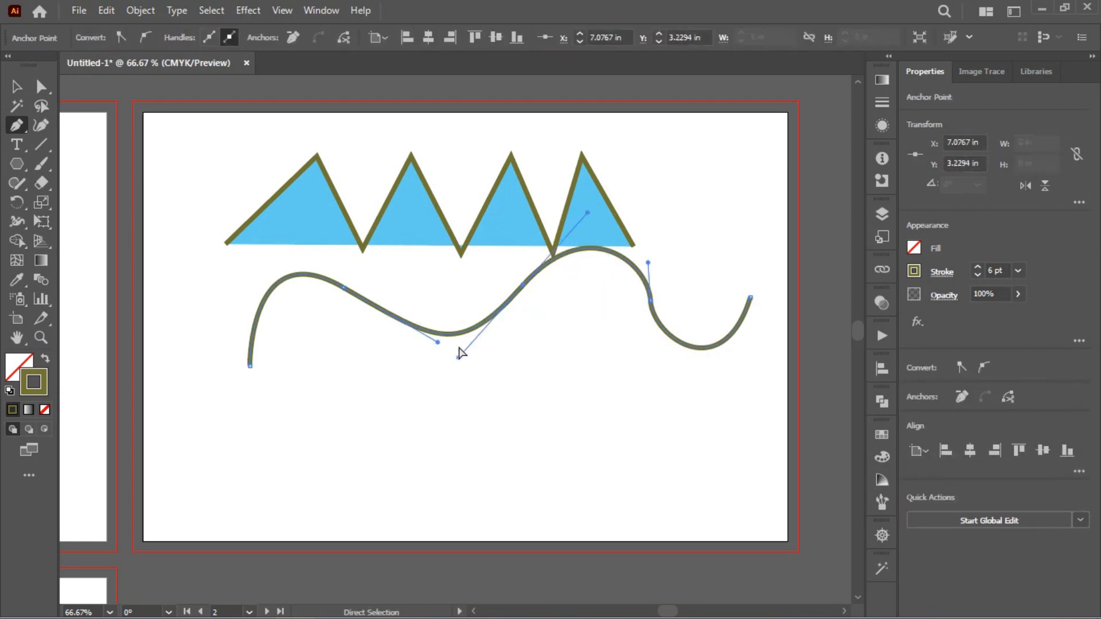
{"action": "left_click_drag", "start_coordinate": [458, 357], "coordinate": [469, 401]}
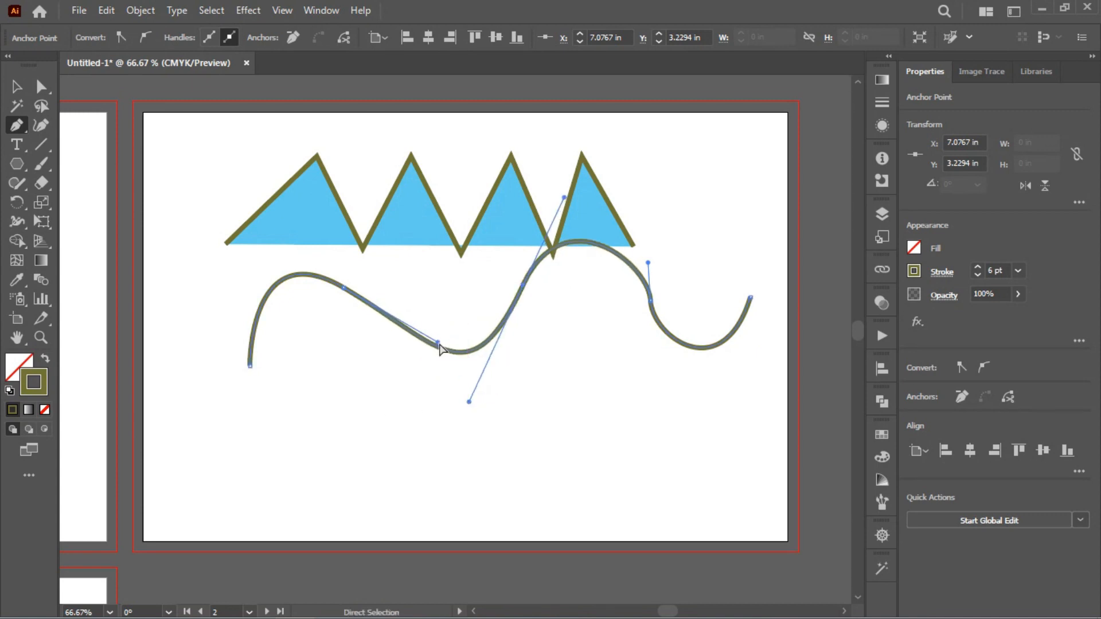
{"action": "left_click_drag", "start_coordinate": [437, 342], "coordinate": [405, 341]}
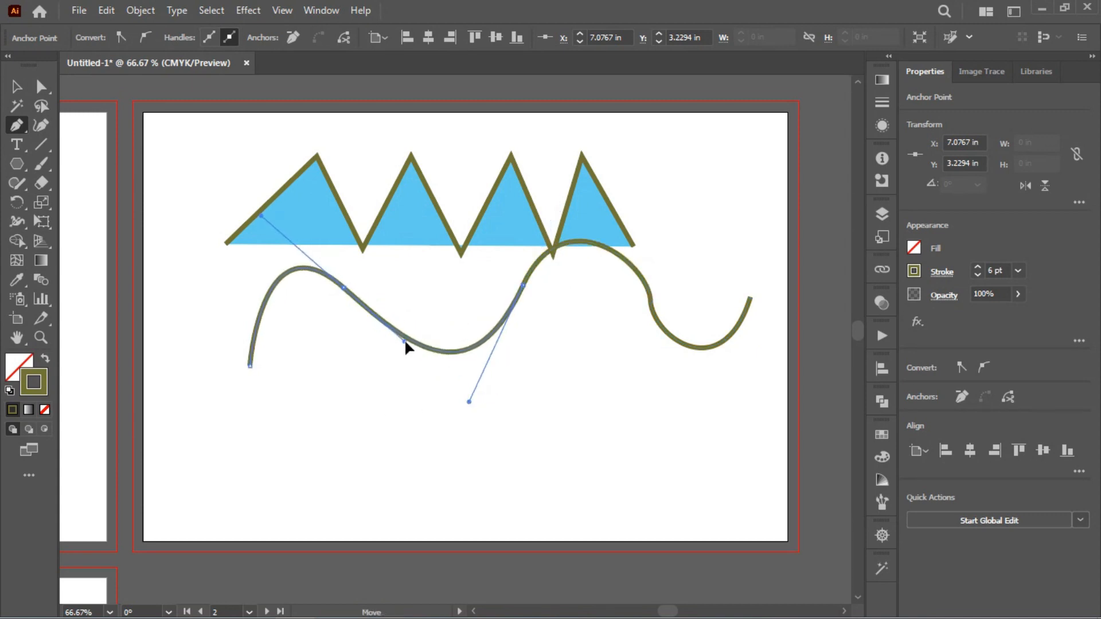
{"action": "left_click_drag", "start_coordinate": [564, 198], "coordinate": [602, 182]}
{"action": "left_click", "coordinate": [651, 301], "text": "ctrl"}
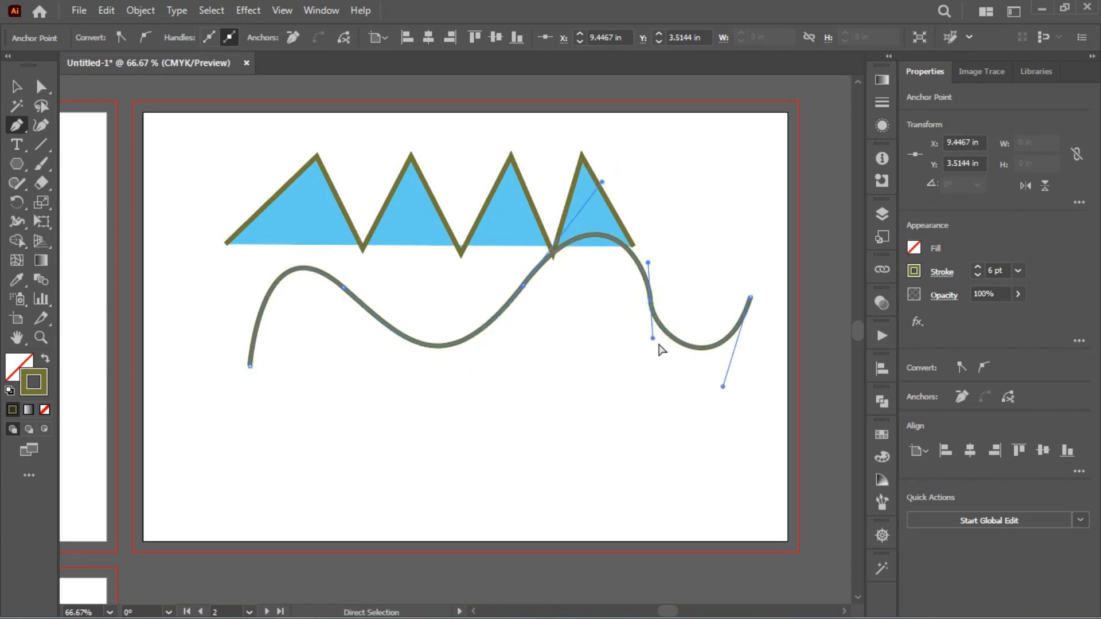
{"action": "left_click_drag", "start_coordinate": [653, 339], "coordinate": [678, 365]}
{"action": "left_click", "coordinate": [649, 436], "text": "ctrl"}
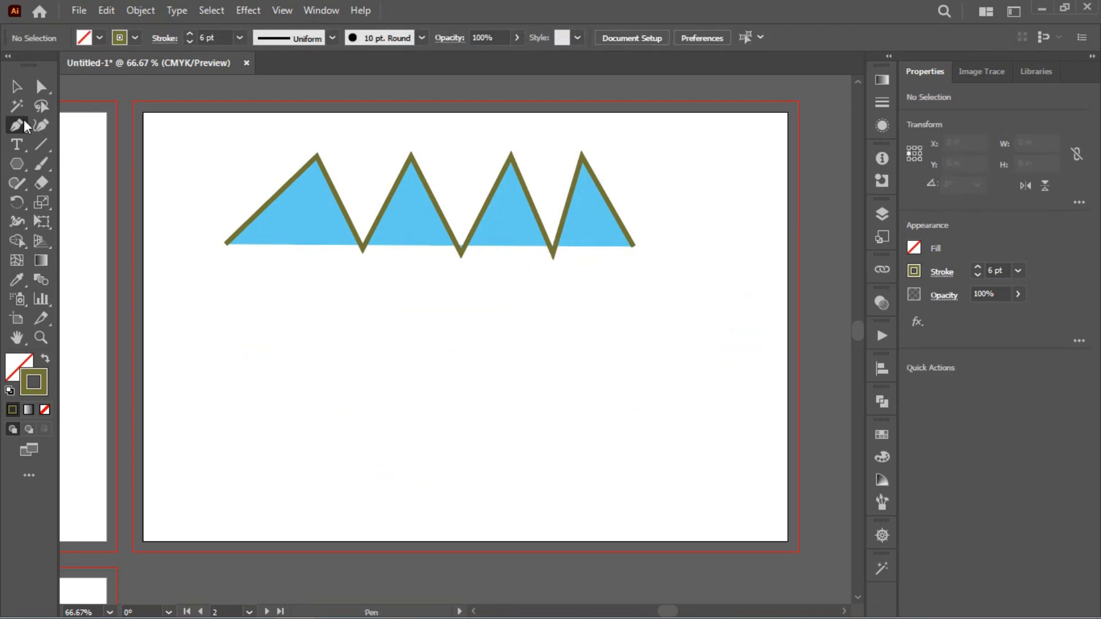
- Draw an open four-point wavy path below the zigzag with the Curvature tool, about 8.07 in wide and 1.79 in high
{"action": "right_click", "coordinate": [19, 122]}
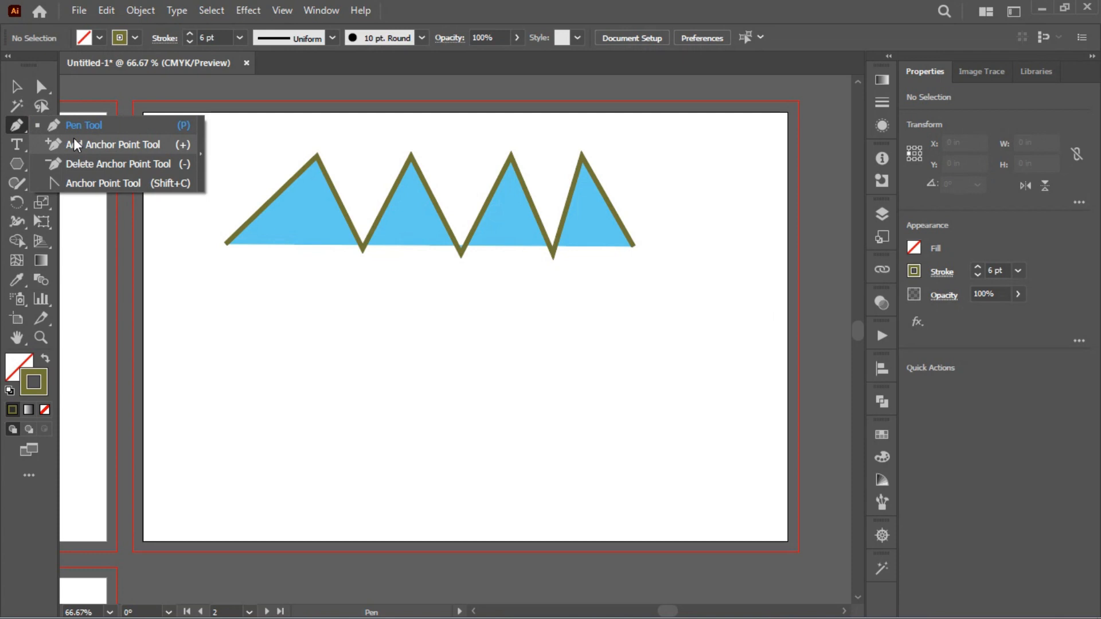
{"action": "left_click", "coordinate": [123, 147]}
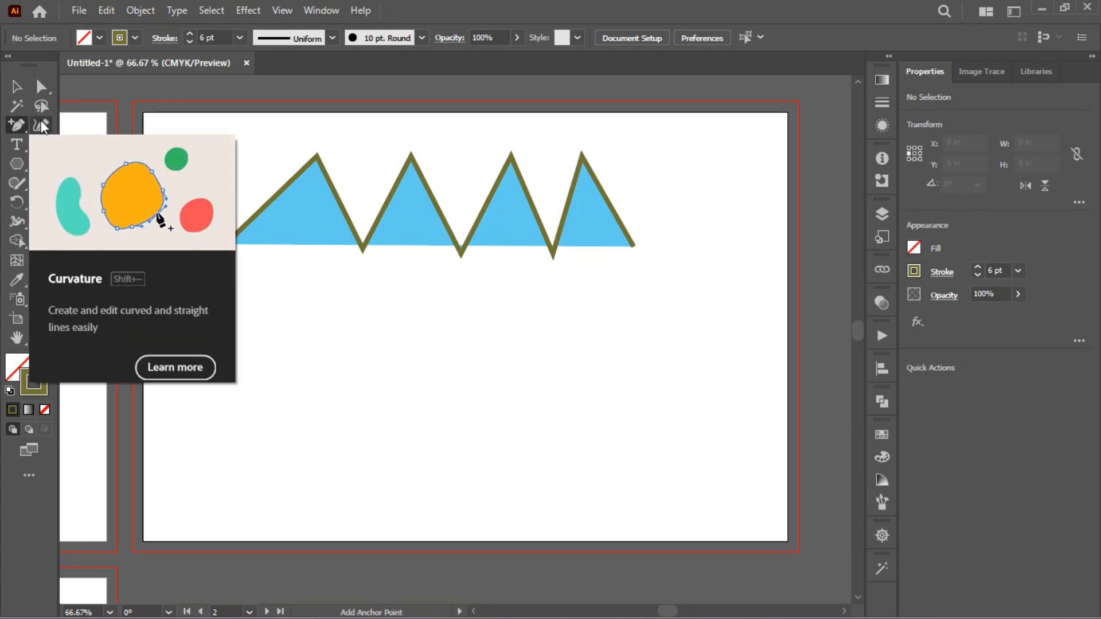
{"action": "left_click", "coordinate": [40, 125]}
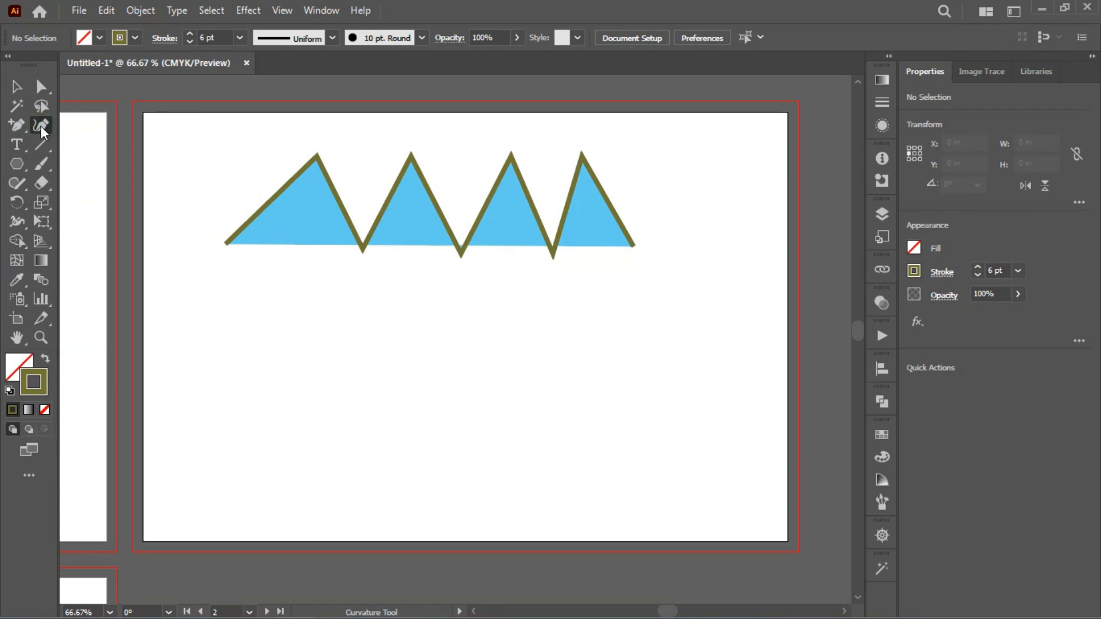
{"action": "left_click", "coordinate": [243, 367]}
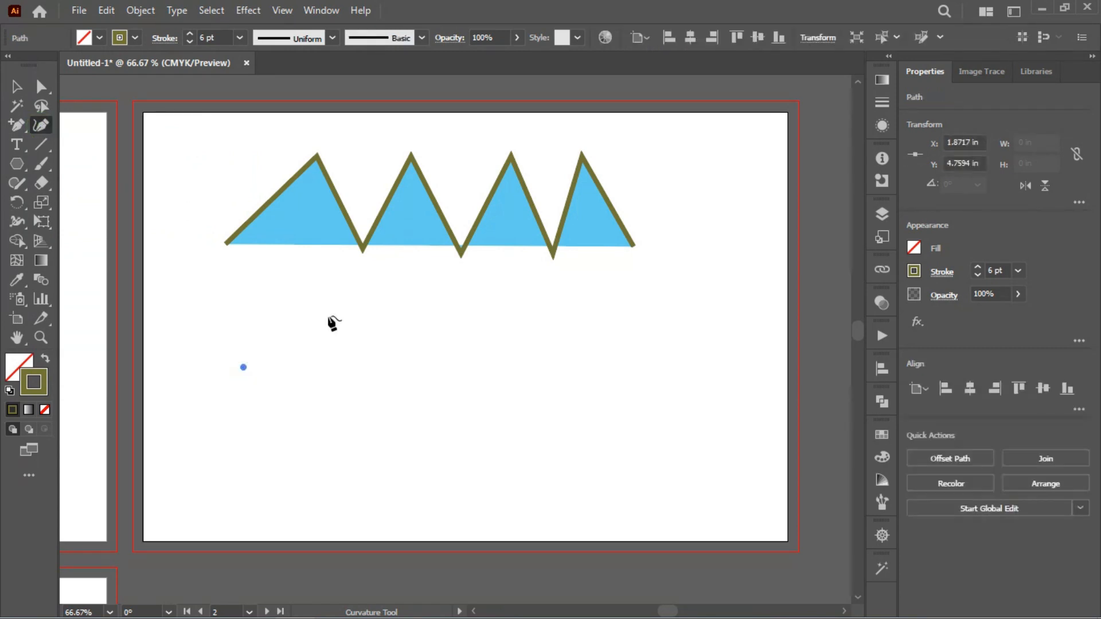
{"action": "left_click", "coordinate": [414, 288]}
{"action": "left_click", "coordinate": [414, 289]}
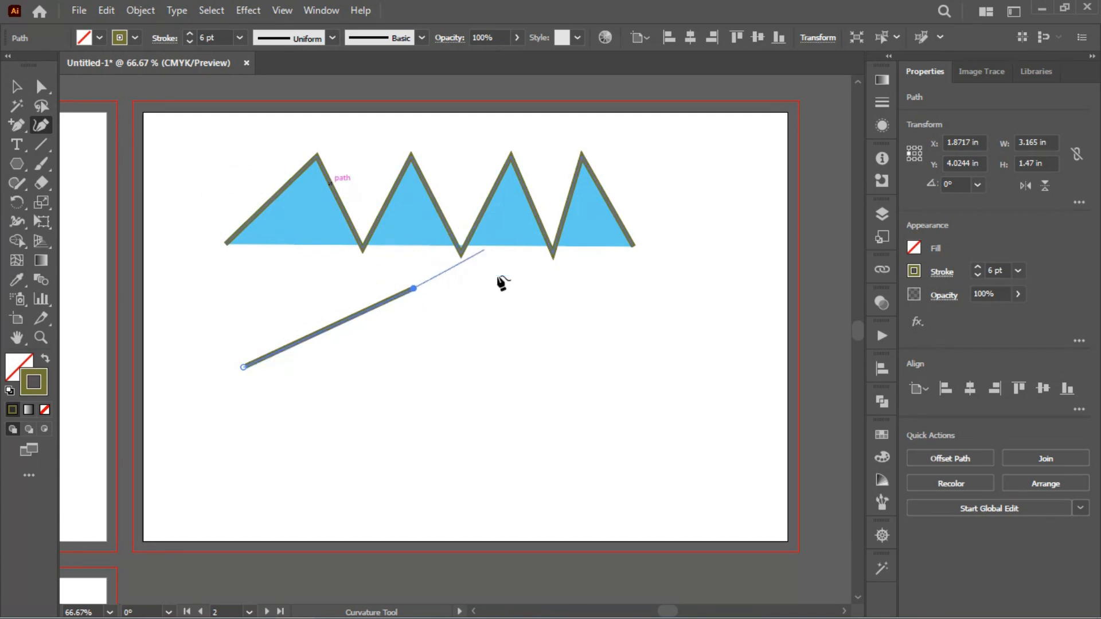
{"action": "left_click", "coordinate": [551, 330]}
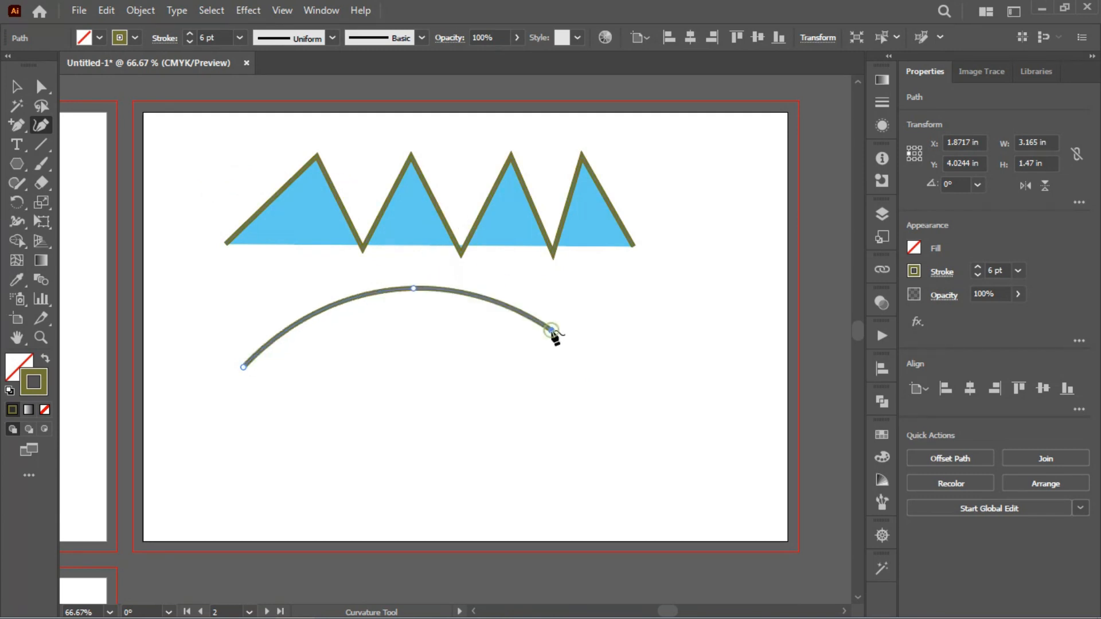
{"action": "left_click", "coordinate": [677, 272]}
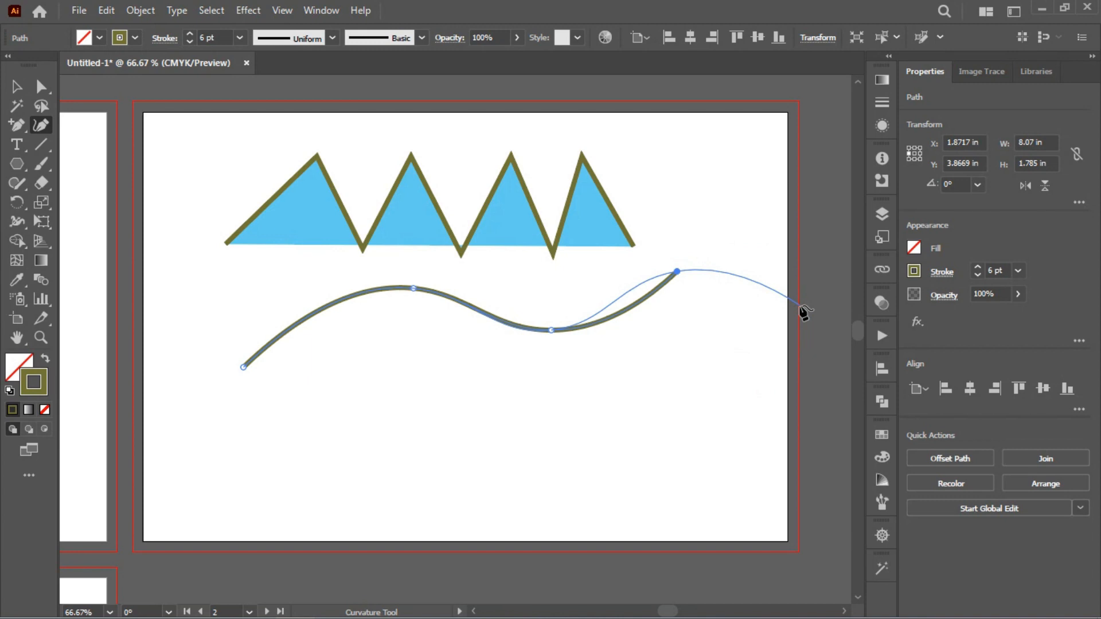
- Convert the curve's end point to a corner and extend the path with two more points, to about 9.9 in wide
{"action": "left_click", "coordinate": [677, 270]}
{"action": "key", "text": "Escape"}
{"action": "double_click", "coordinate": [677, 270]}
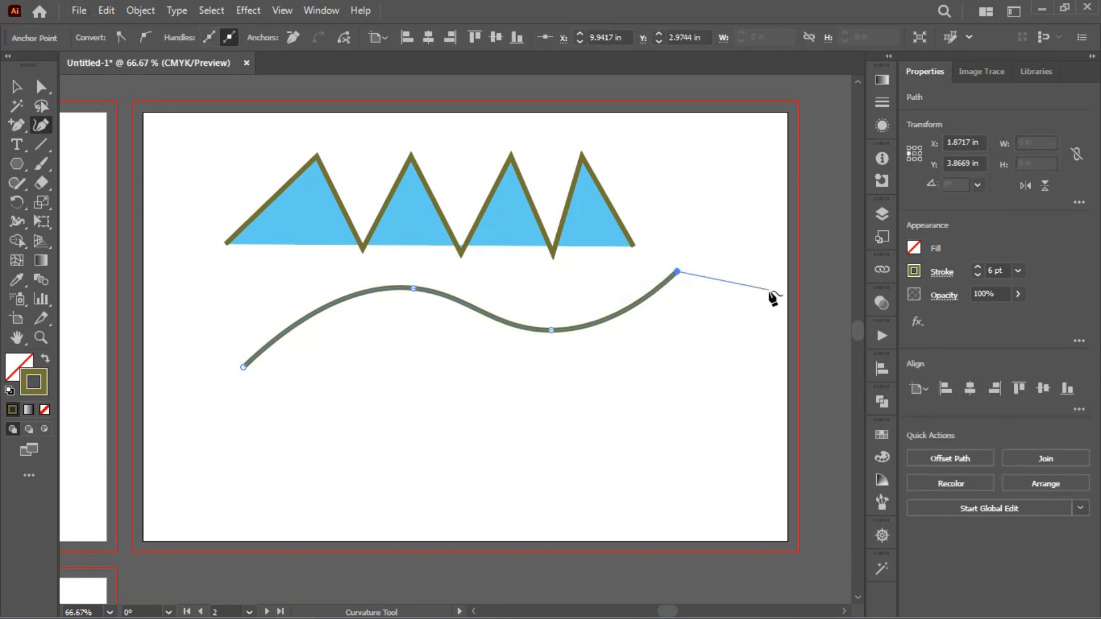
{"action": "left_click", "coordinate": [782, 341]}
{"action": "left_click_drag", "start_coordinate": [782, 344], "coordinate": [776, 299]}
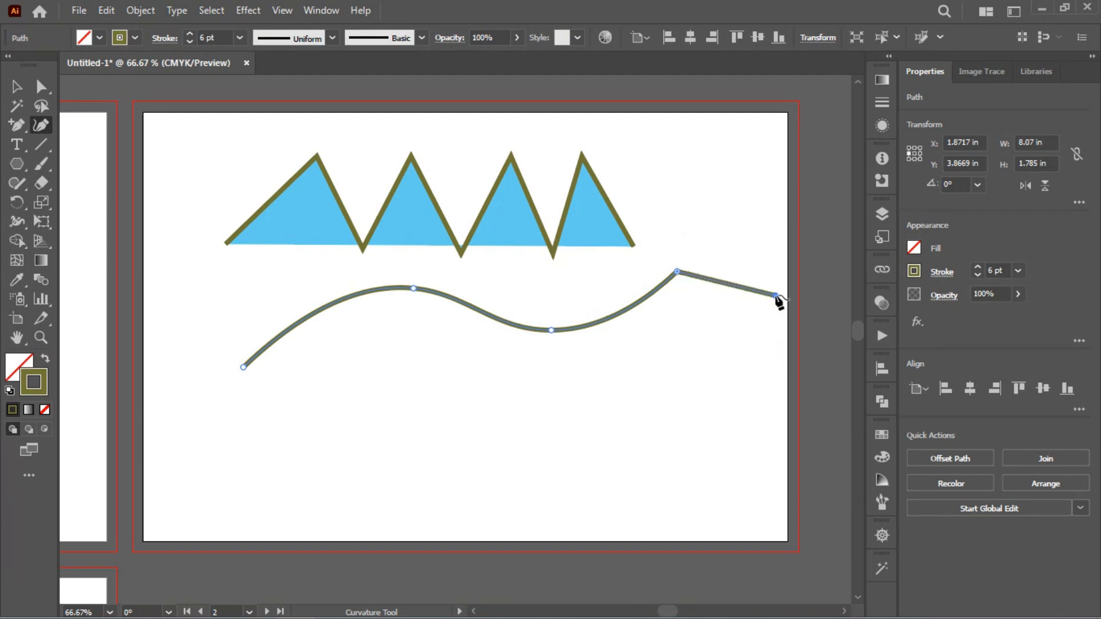
{"action": "left_click", "coordinate": [773, 341]}
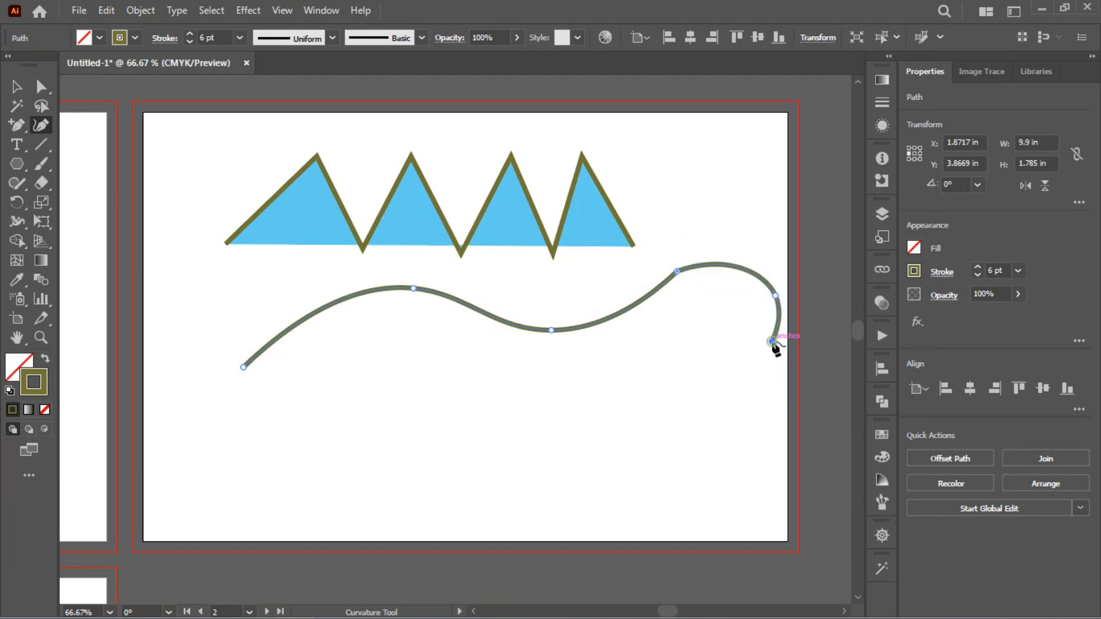
{"action": "left_click", "coordinate": [706, 451], "text": "ctrl"}
- Raise the last hump of the curve by pulling its direction handle upward, and delete the whole curve
{"action": "key", "text": "a"}
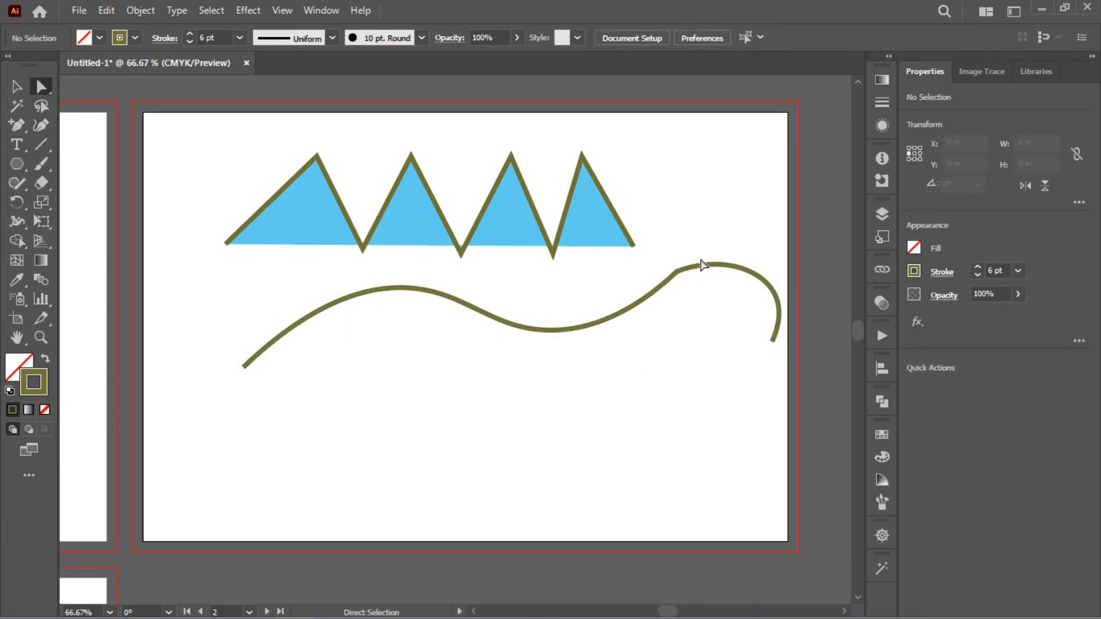
{"action": "left_click", "coordinate": [703, 263]}
{"action": "left_click_drag", "start_coordinate": [722, 254], "coordinate": [730, 227]}
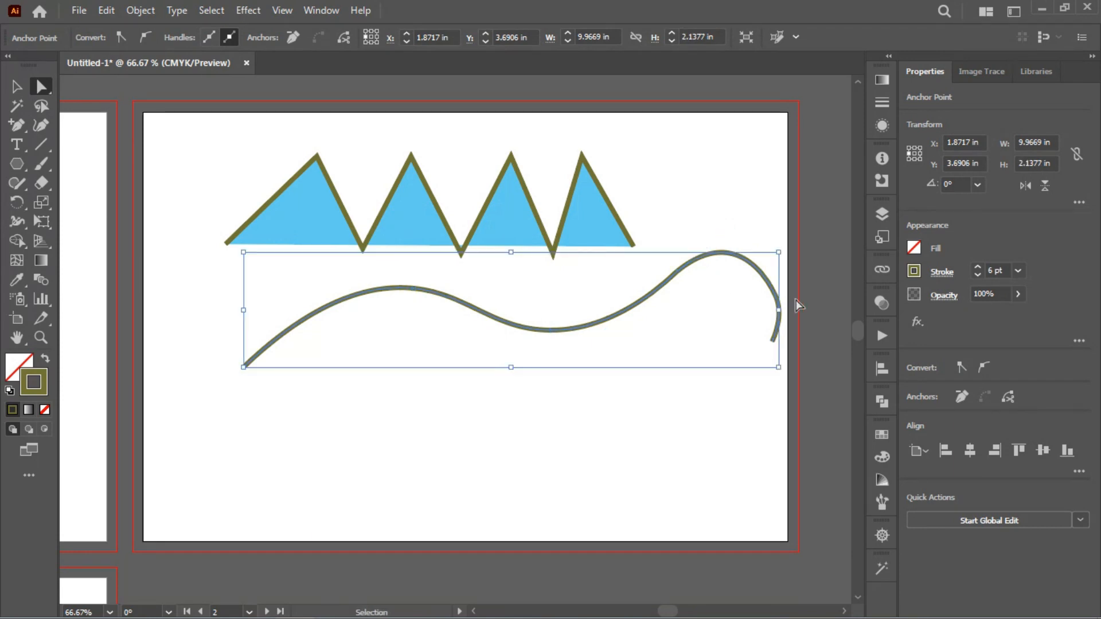
{"action": "left_click", "coordinate": [710, 381], "text": "ctrl"}
{"action": "left_click_drag", "start_coordinate": [655, 344], "coordinate": [573, 296]}
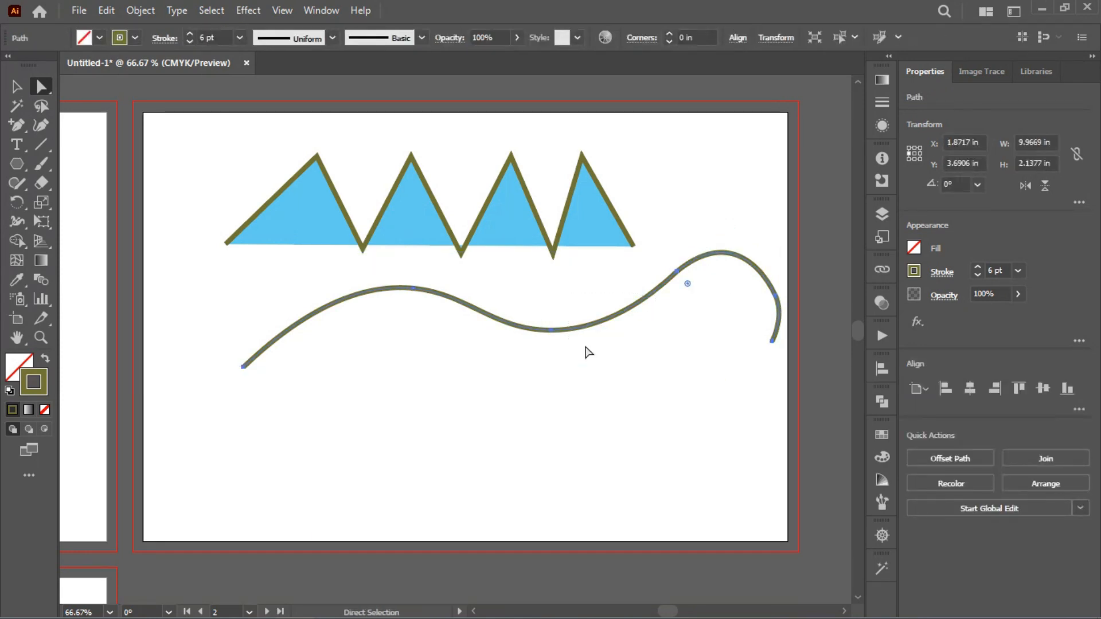
{"action": "key", "text": "Delete"}
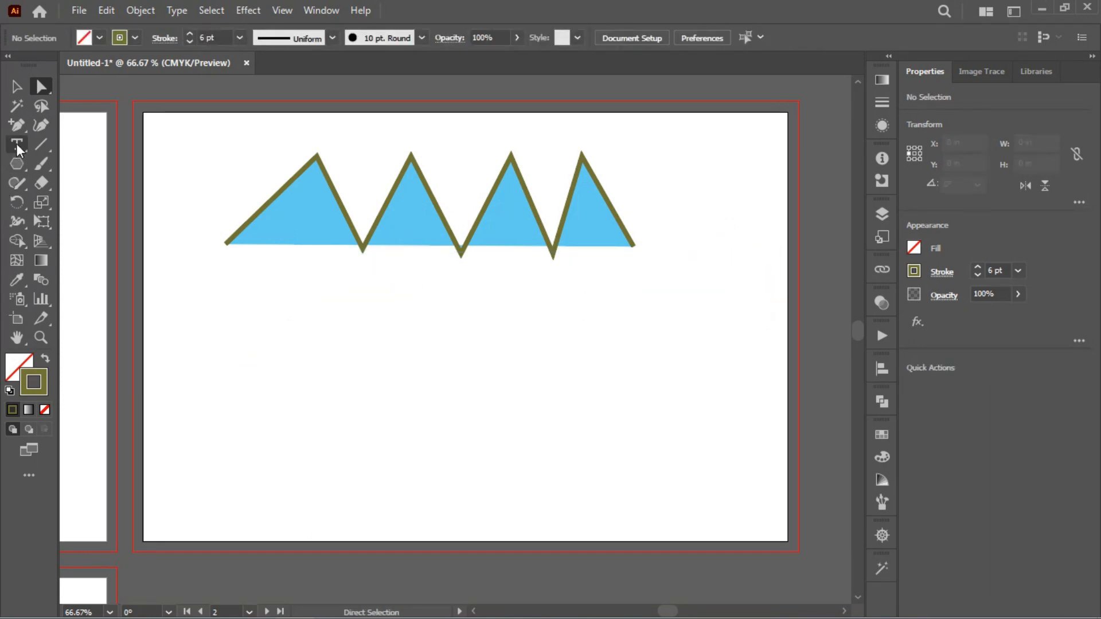
- Place a point text object with the Type tool on the blank third artboard, at about X 2.29, Y 0.86 in
{"action": "left_click_drag", "start_coordinate": [289, 409], "coordinate": [606, 173]}
{"action": "left_click_drag", "start_coordinate": [394, 286], "coordinate": [567, 171]}
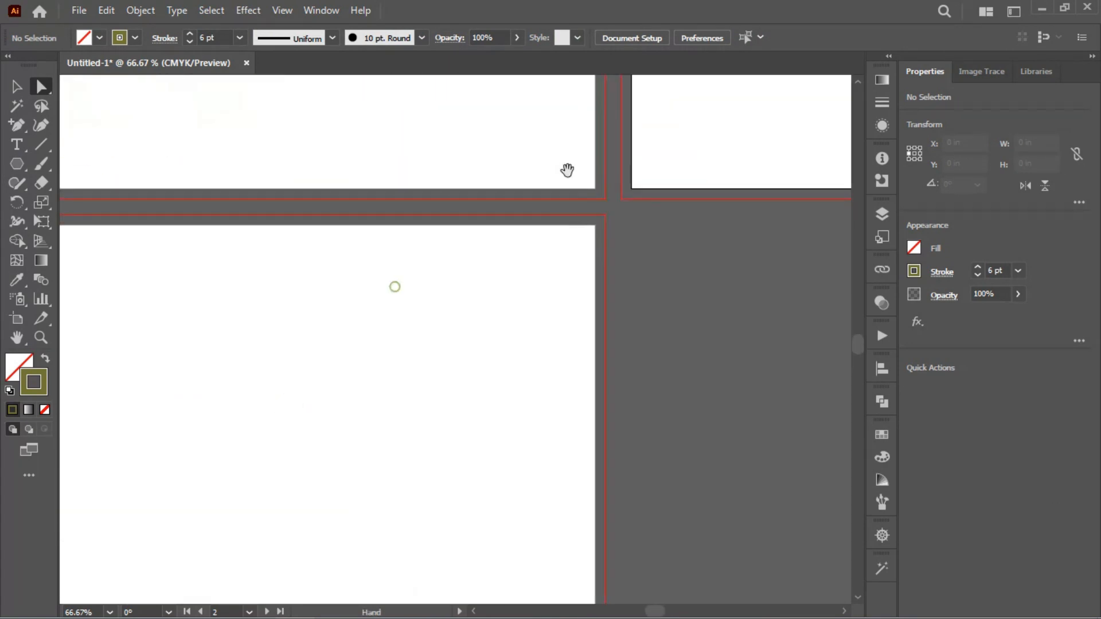
{"action": "left_click_drag", "start_coordinate": [257, 232], "coordinate": [420, 196]}
{"action": "left_click", "coordinate": [18, 147]}
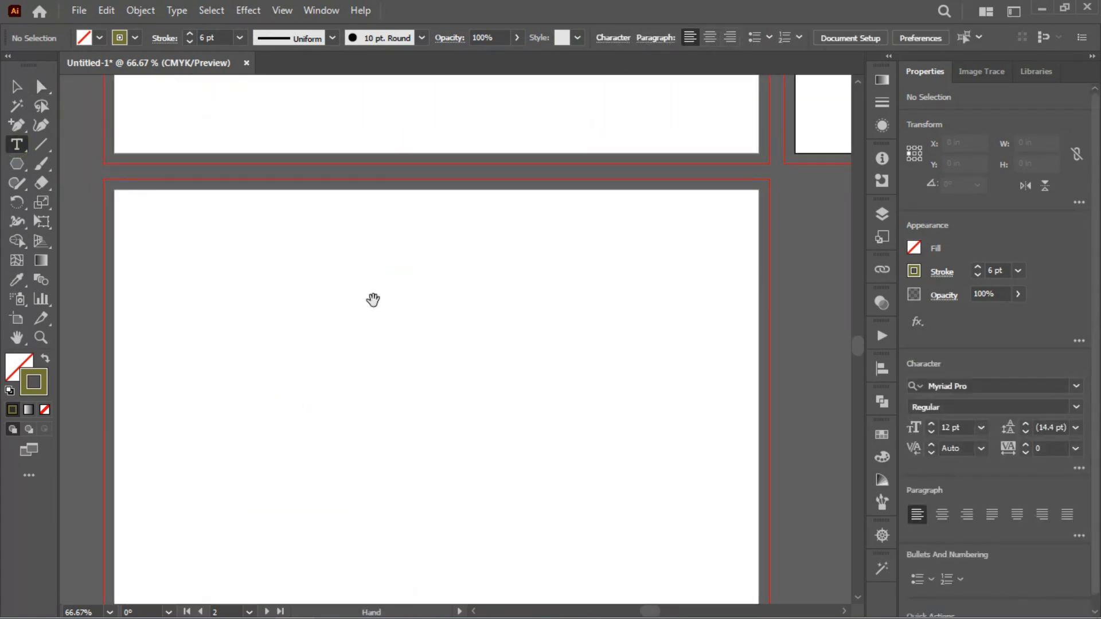
{"action": "left_click_drag", "start_coordinate": [374, 298], "coordinate": [373, 251]}
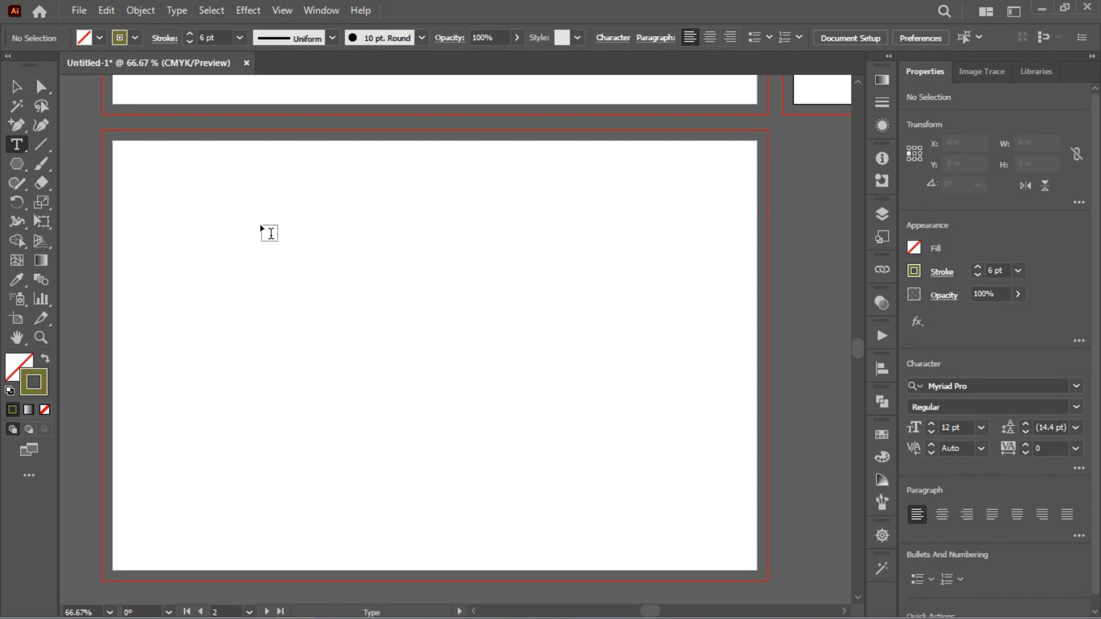
{"action": "left_click", "coordinate": [236, 190]}
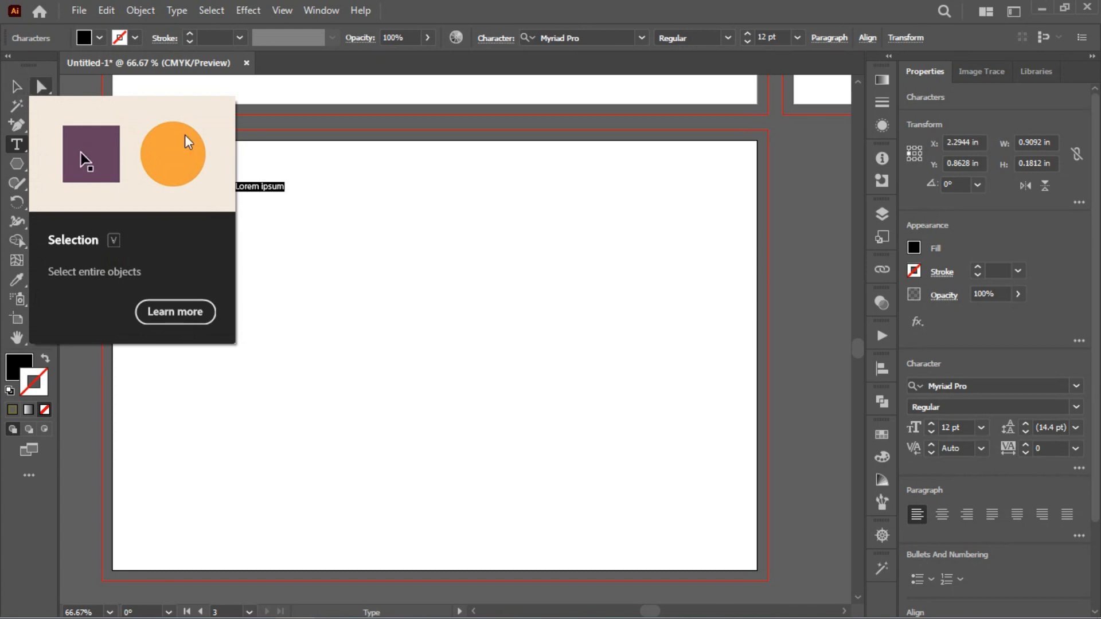
{"action": "left_click", "coordinate": [281, 187], "text": "ctrl"}
- Scale the "Lorem ipsum" text up to about 93.25 pt and move it to about X 0.67, Y 1.21 in
{"action": "left_click", "coordinate": [22, 90]}
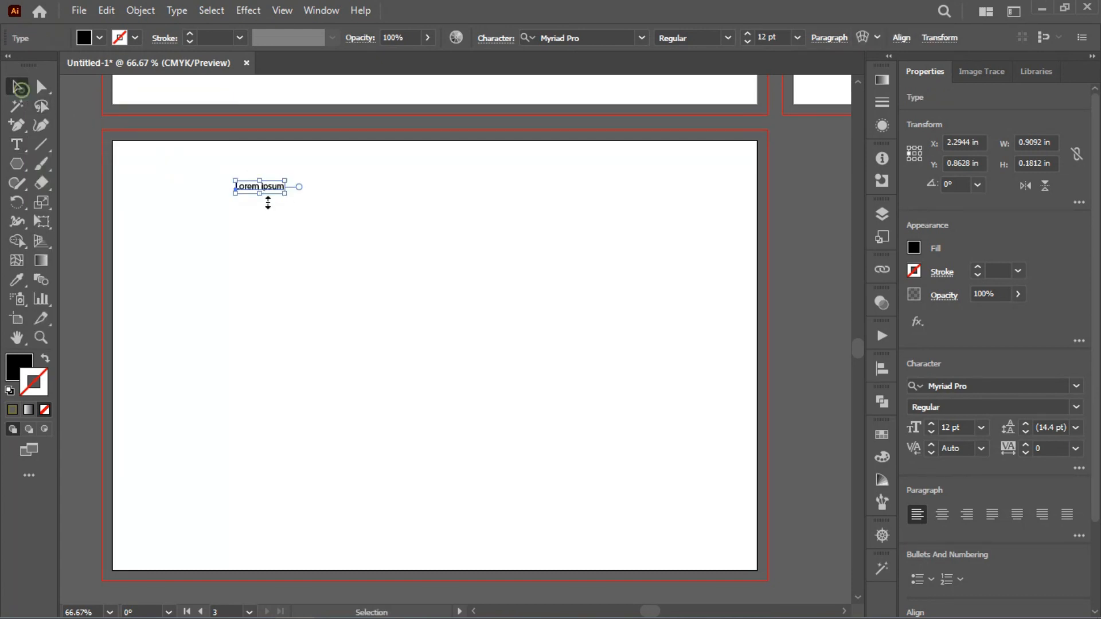
{"action": "left_click_drag", "start_coordinate": [287, 195], "coordinate": [618, 284]}
{"action": "left_click_drag", "start_coordinate": [559, 233], "coordinate": [472, 216]}
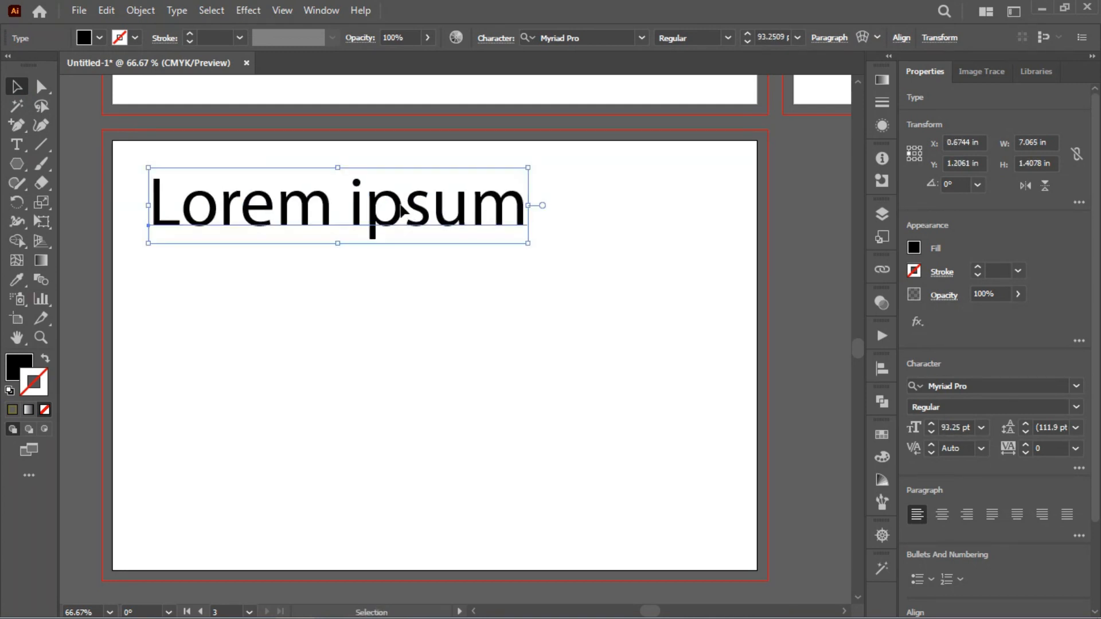
- Replace the placeholder text with "TutorialD" and move it to about X 1.68, Y 1.22 in
{"action": "double_click", "coordinate": [401, 213]}
{"action": "key", "text": "ctrl+a"}
{"action": "type", "text": "TutorialD"}
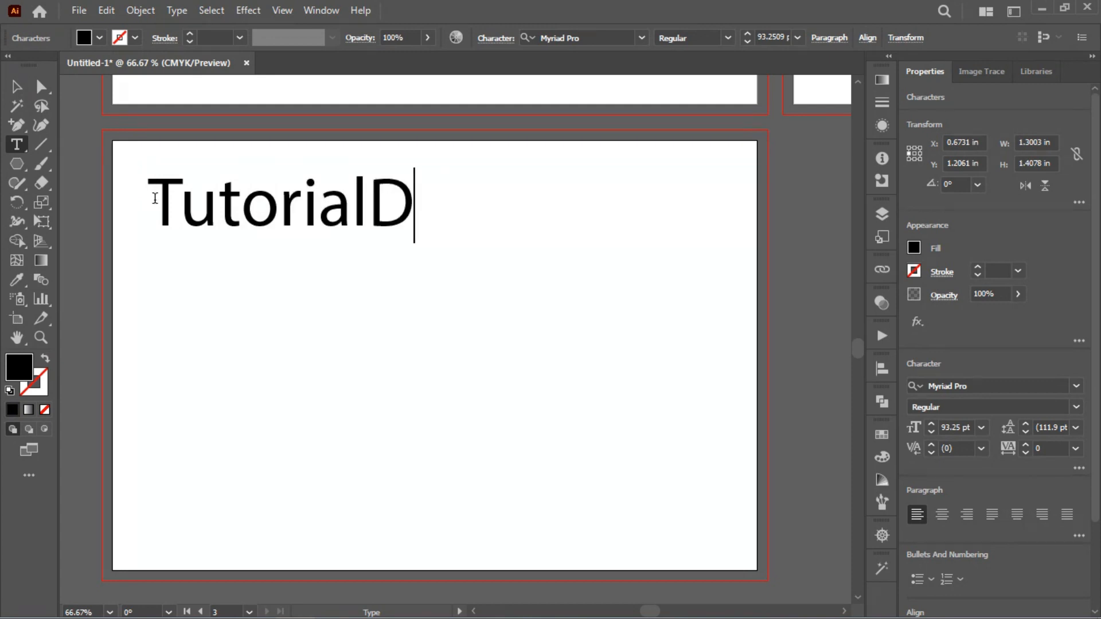
{"action": "left_click", "coordinate": [41, 86]}
{"action": "left_click_drag", "start_coordinate": [315, 240], "coordinate": [370, 242]}
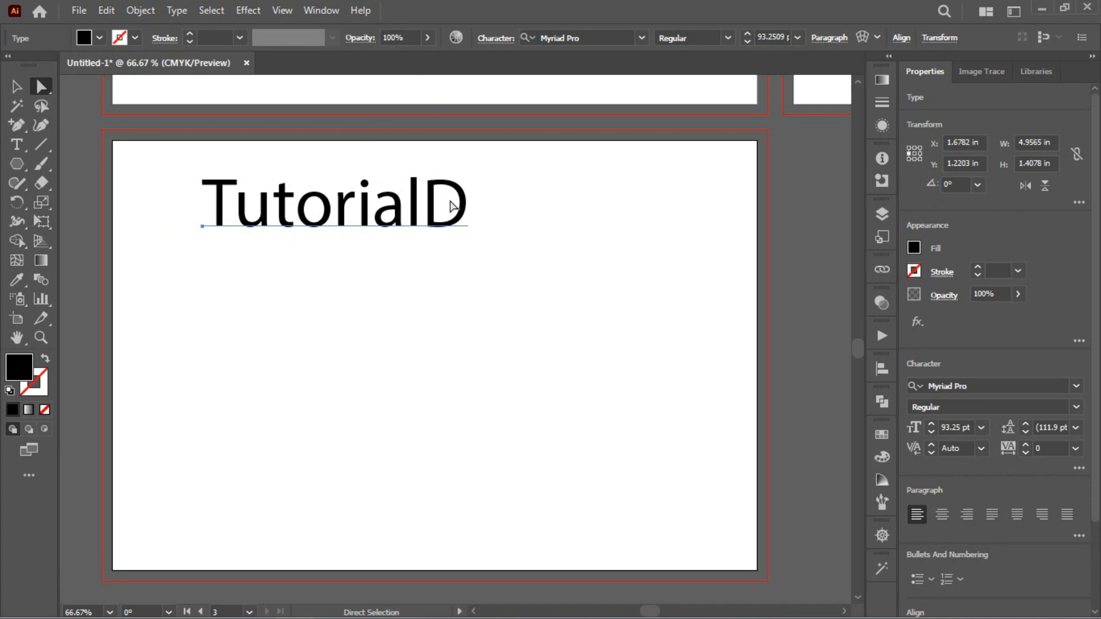
{"action": "left_click", "coordinate": [16, 86]}
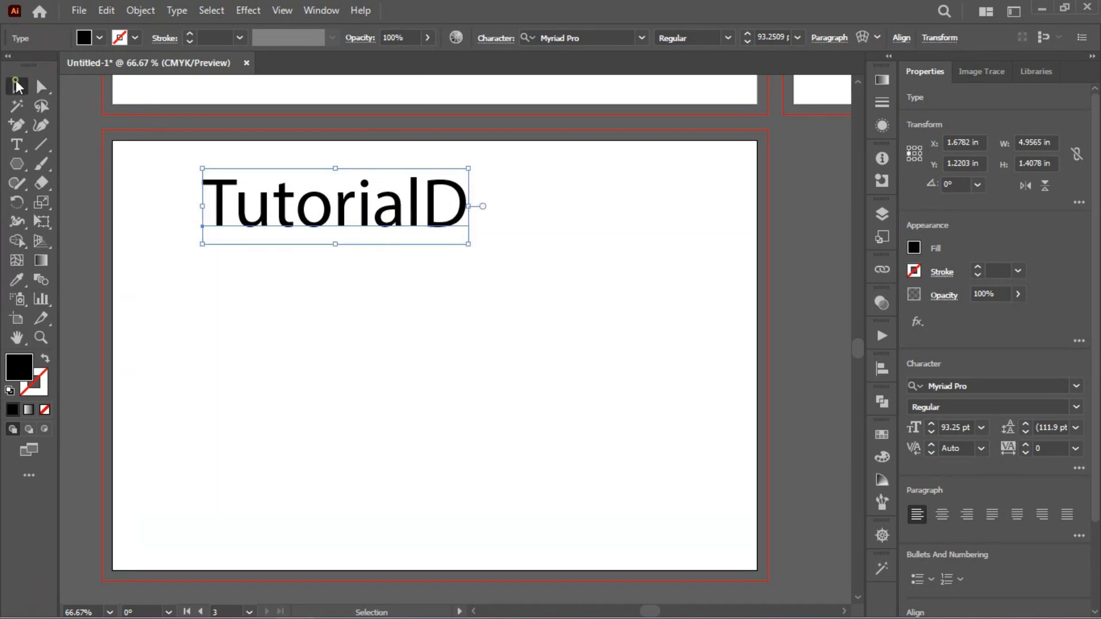
- Browse font previews for the "TutorialD" text and set its font to Albertus Extra Bold
{"action": "left_click", "coordinate": [423, 258]}
{"action": "left_click", "coordinate": [414, 202]}
{"action": "left_click", "coordinate": [557, 40]}
{"action": "left_click", "coordinate": [642, 38]}
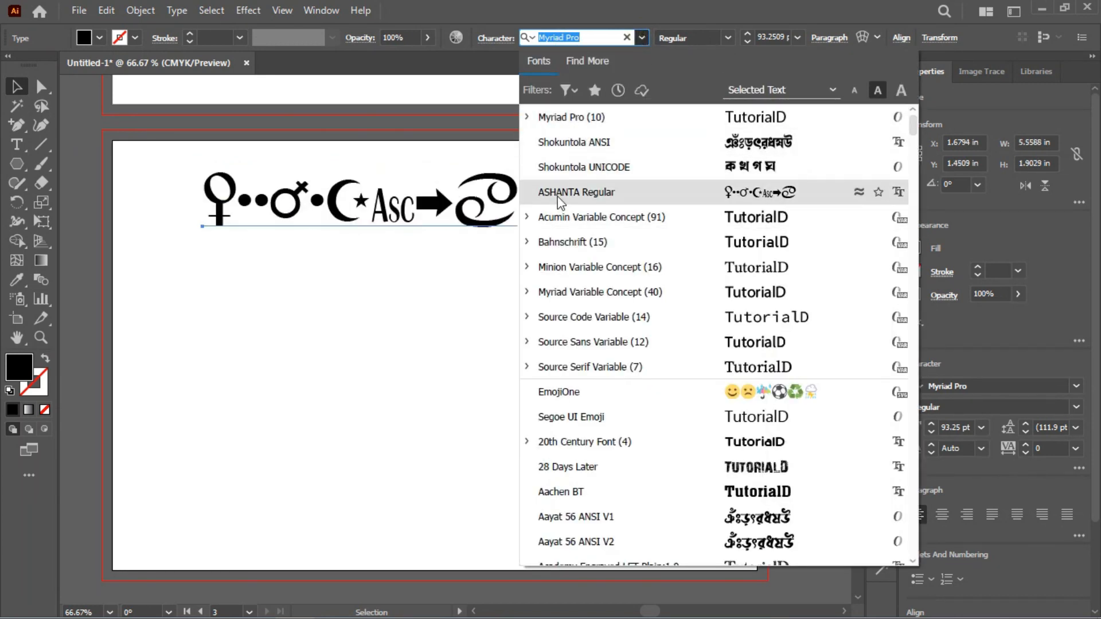
{"action": "scroll", "coordinate": [597, 304], "scroll_direction": "down", "scroll_amount": 4}
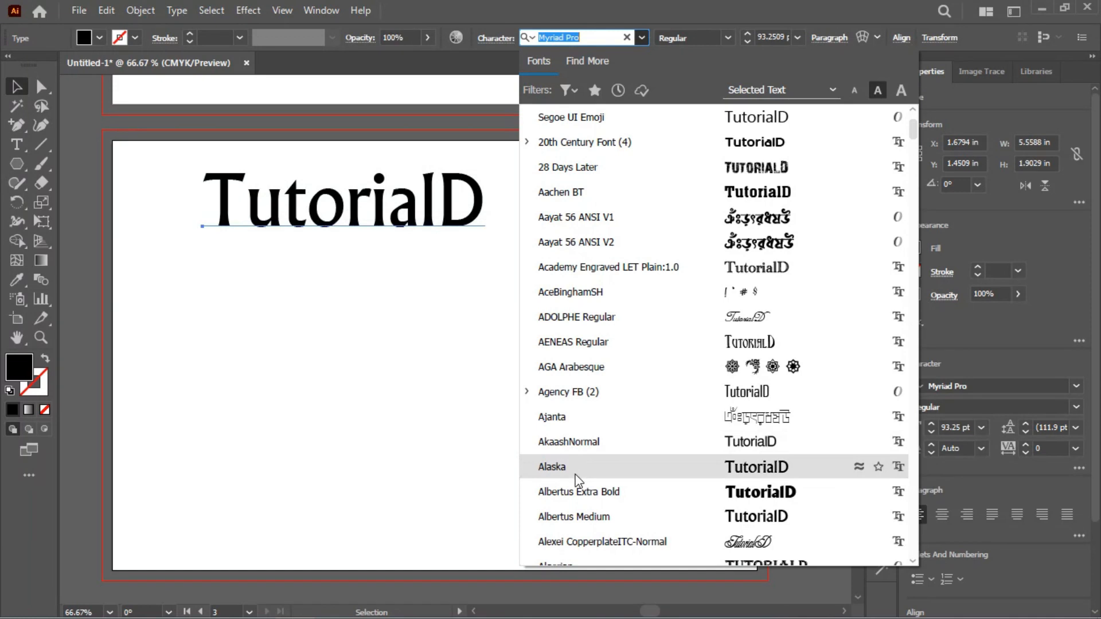
{"action": "left_click", "coordinate": [576, 493]}
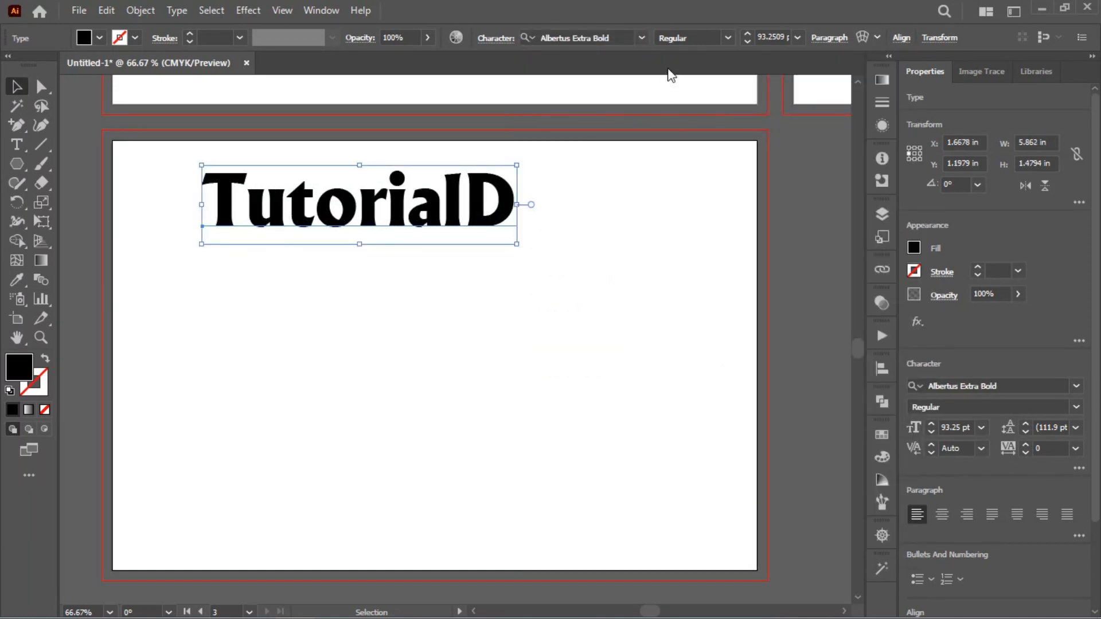
{"action": "left_click", "coordinate": [724, 41]}
{"action": "left_click", "coordinate": [725, 40]}
{"action": "left_click", "coordinate": [406, 38]}
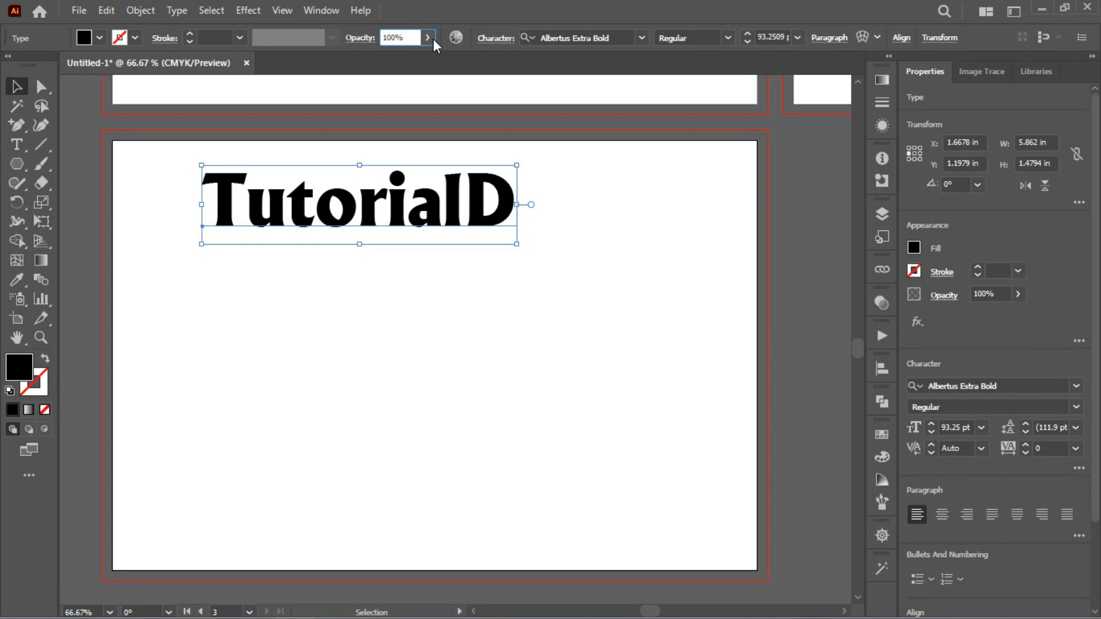
{"action": "left_click", "coordinate": [430, 38]}
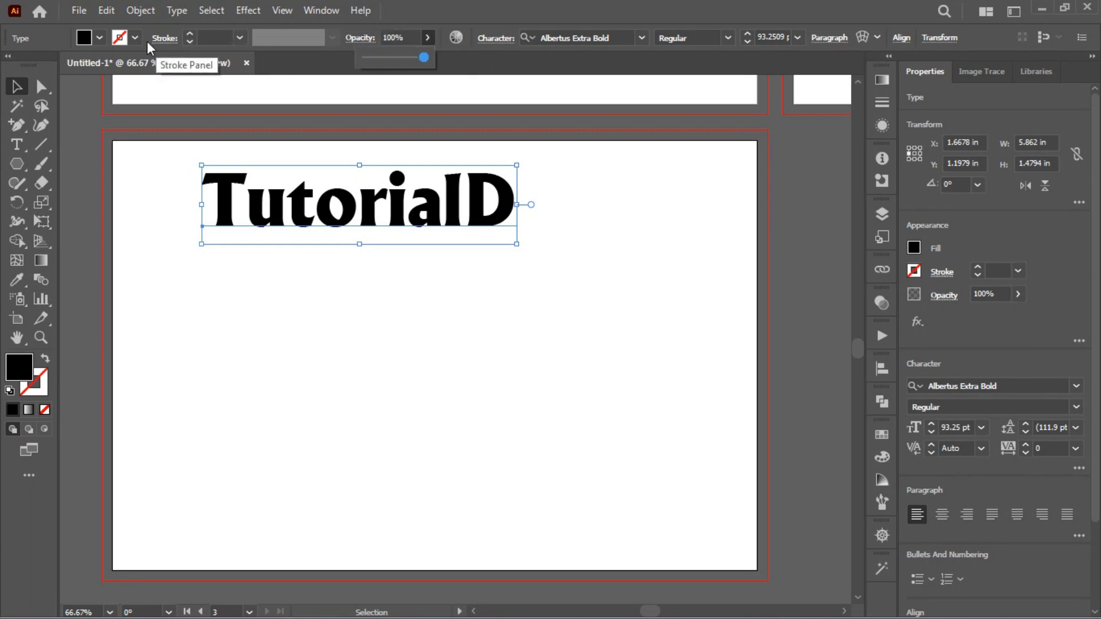
- Move the "TutorialD" text to about X 1.35, Y 1.71 in
{"action": "left_click_drag", "start_coordinate": [317, 198], "coordinate": [300, 226]}
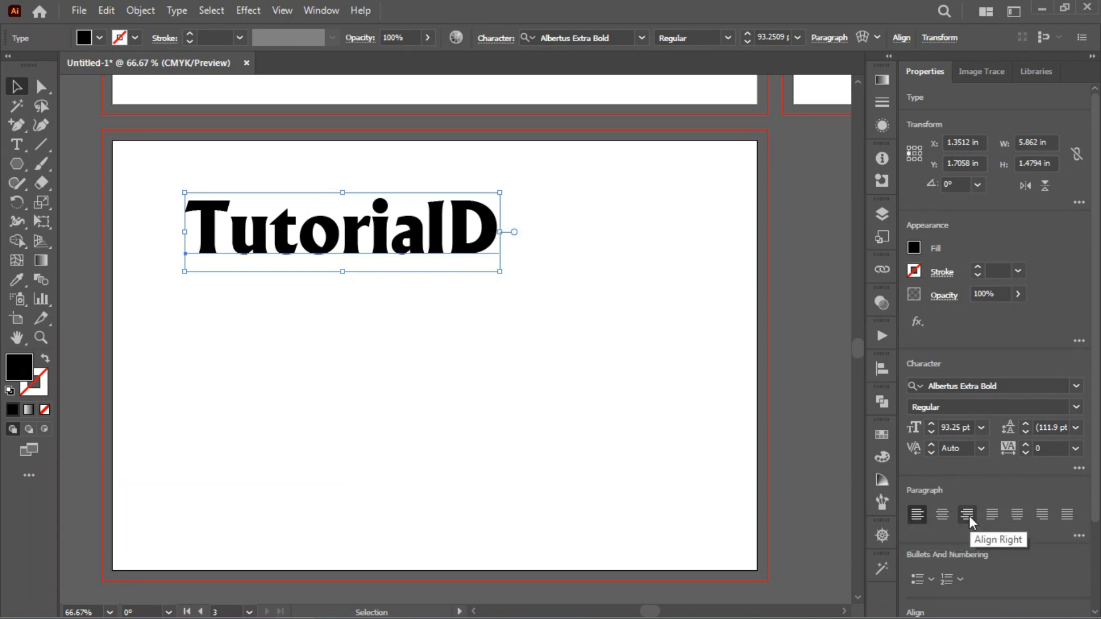
- Adjust the font size of the "TutorialD" text up and down, settling on 100 pt
{"action": "left_click", "coordinate": [958, 428]}
{"action": "key", "text": "Up"}
{"action": "key", "text": "Up"}
{"action": "key", "text": "Up"}
{"action": "key", "text": "Up"}
{"action": "key", "text": "Up"}
{"action": "key", "text": "Up"}
{"action": "key", "text": "Up"}
{"action": "key", "text": "Up"}
{"action": "key", "text": "Up"}
{"action": "key", "text": "Up"}
{"action": "key", "text": "Up"}
{"action": "key", "text": "Up"}
{"action": "key", "text": "Up"}
{"action": "key", "text": "Up"}
{"action": "key", "text": "Up"}
{"action": "key", "text": "Up"}
{"action": "key", "text": "Up"}
{"action": "key", "text": "Up"}
{"action": "key", "text": "Up"}
{"action": "key", "text": "Up"}
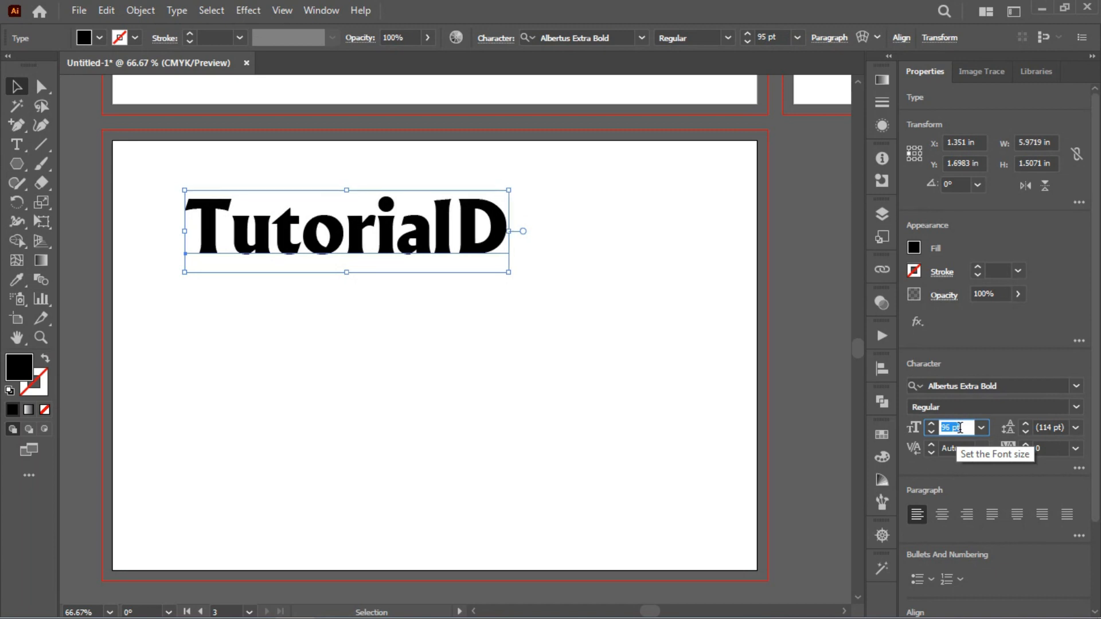
{"action": "key", "text": "Down"}
{"action": "key", "text": "Down"}
{"action": "key", "text": "Down"}
{"action": "key", "text": "Down"}
{"action": "key", "text": "Down"}
{"action": "key", "text": "Down"}
{"action": "key", "text": "Down"}
{"action": "key", "text": "Down"}
{"action": "key", "text": "Down"}
{"action": "key", "text": "Down"}
{"action": "key", "text": "Down"}
{"action": "key", "text": "Down"}
{"action": "key", "text": "Down"}
{"action": "key", "text": "Down"}
{"action": "key", "text": "Down"}
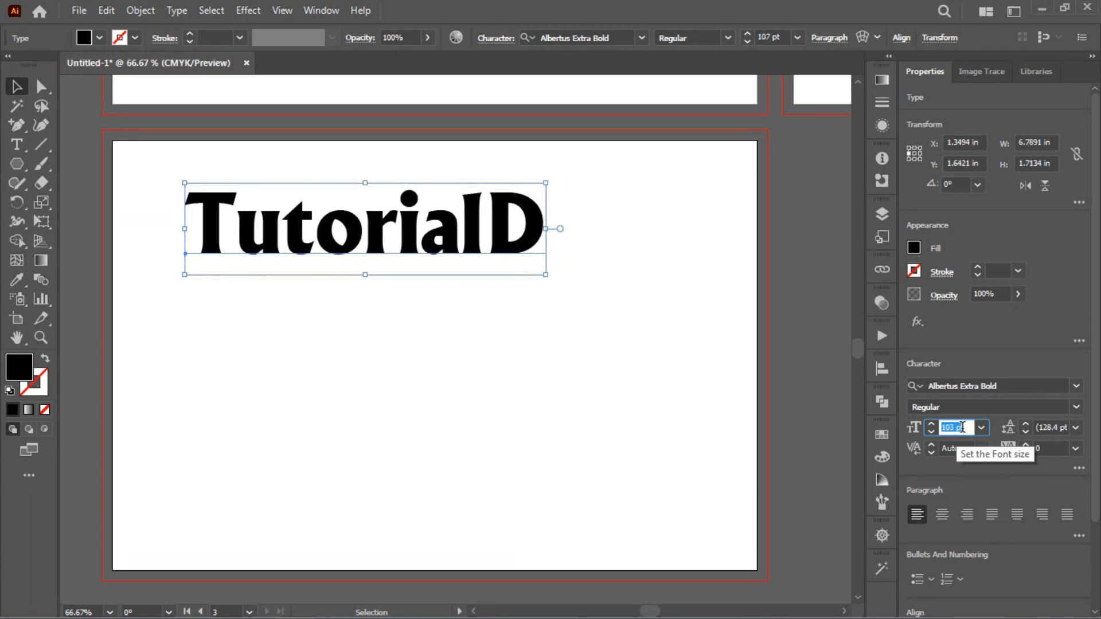
{"action": "key", "text": "Up"}
{"action": "key", "text": "Up"}
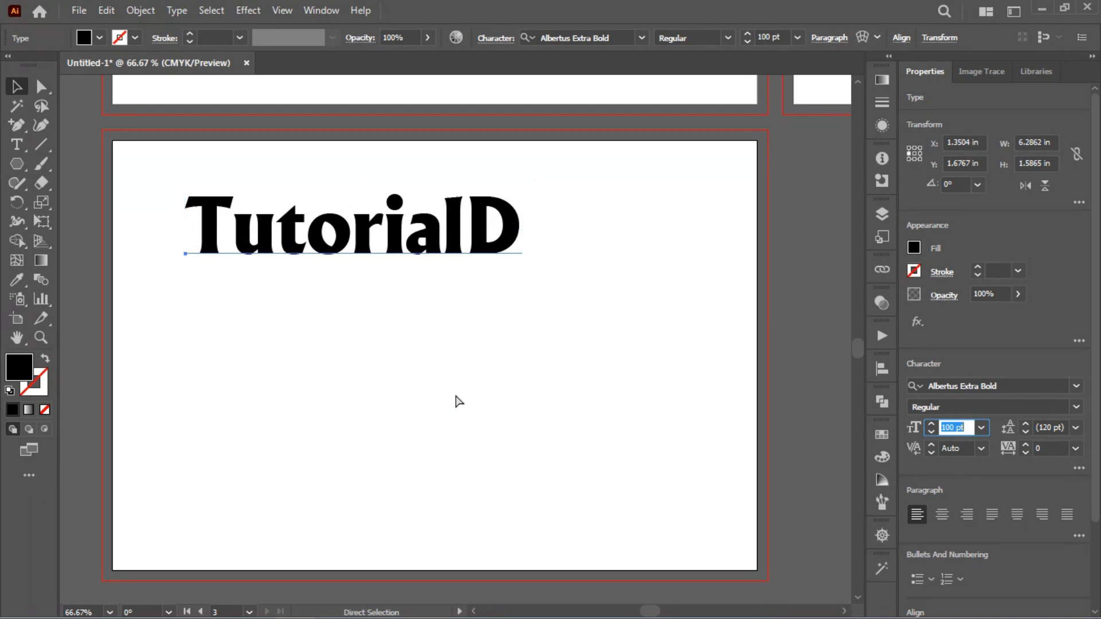
- Open the floating Character settings, look through the Paragraph and OpenType options, and place the Character settings beside the text
{"action": "key", "text": "ctrl+t"}
{"action": "left_click_drag", "start_coordinate": [451, 317], "coordinate": [688, 114]}
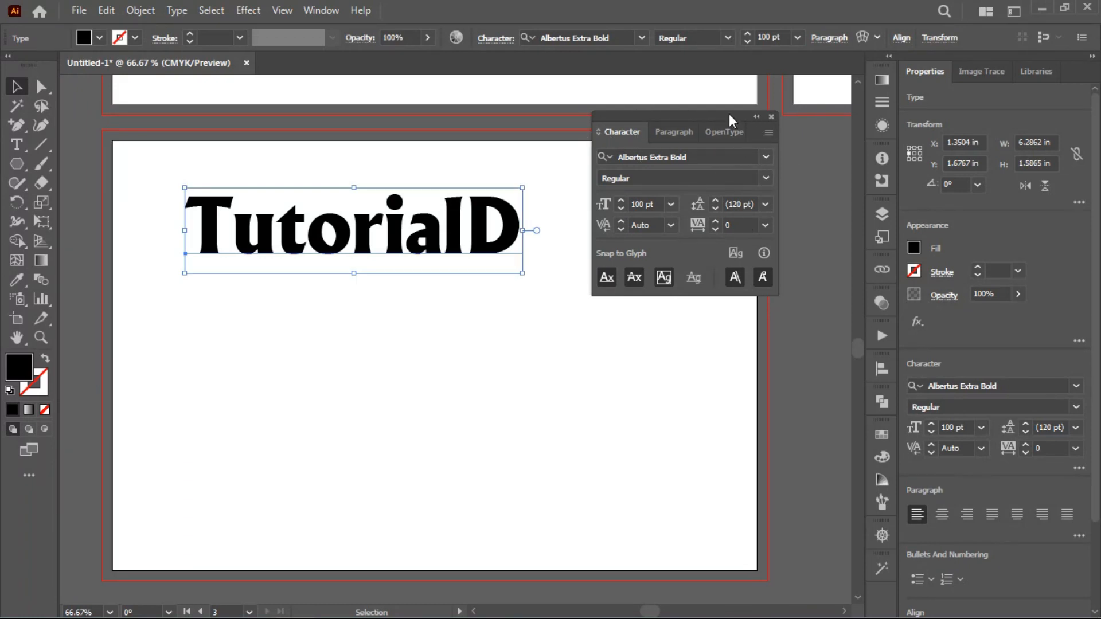
{"action": "left_click_drag", "start_coordinate": [727, 113], "coordinate": [687, 99]}
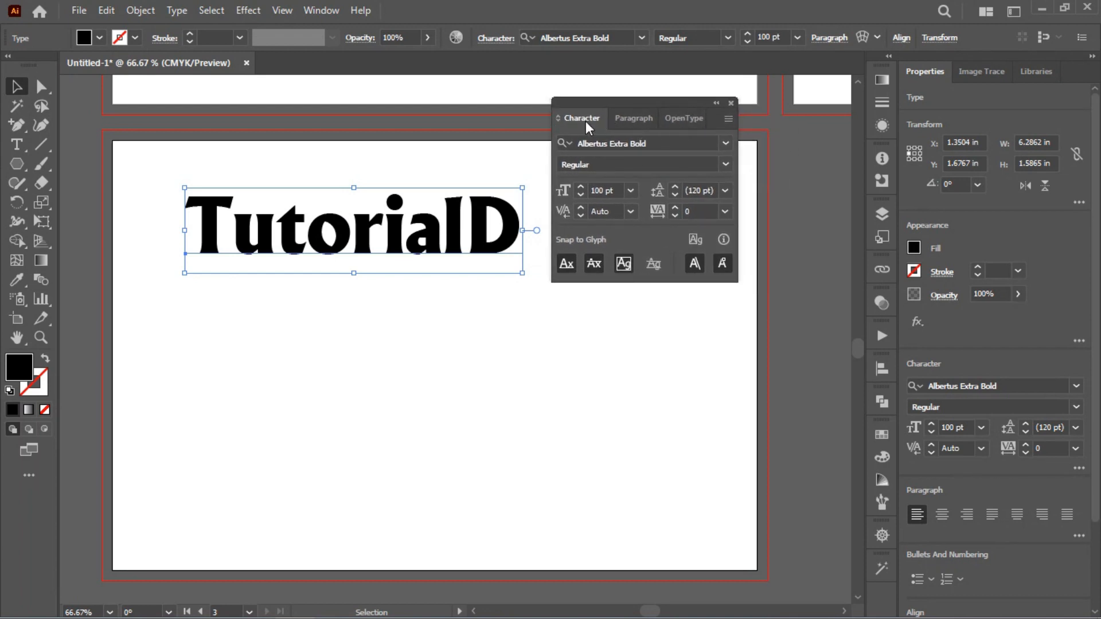
{"action": "left_click", "coordinate": [648, 118]}
{"action": "left_click", "coordinate": [696, 119]}
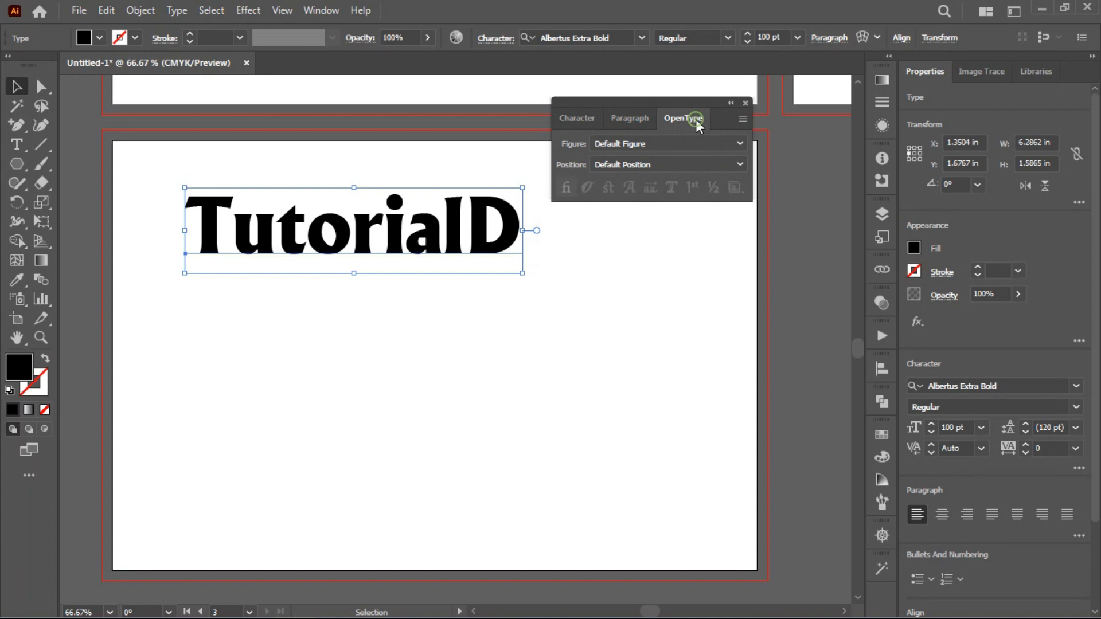
{"action": "left_click", "coordinate": [564, 114]}
{"action": "left_click_drag", "start_coordinate": [659, 101], "coordinate": [743, 99]}
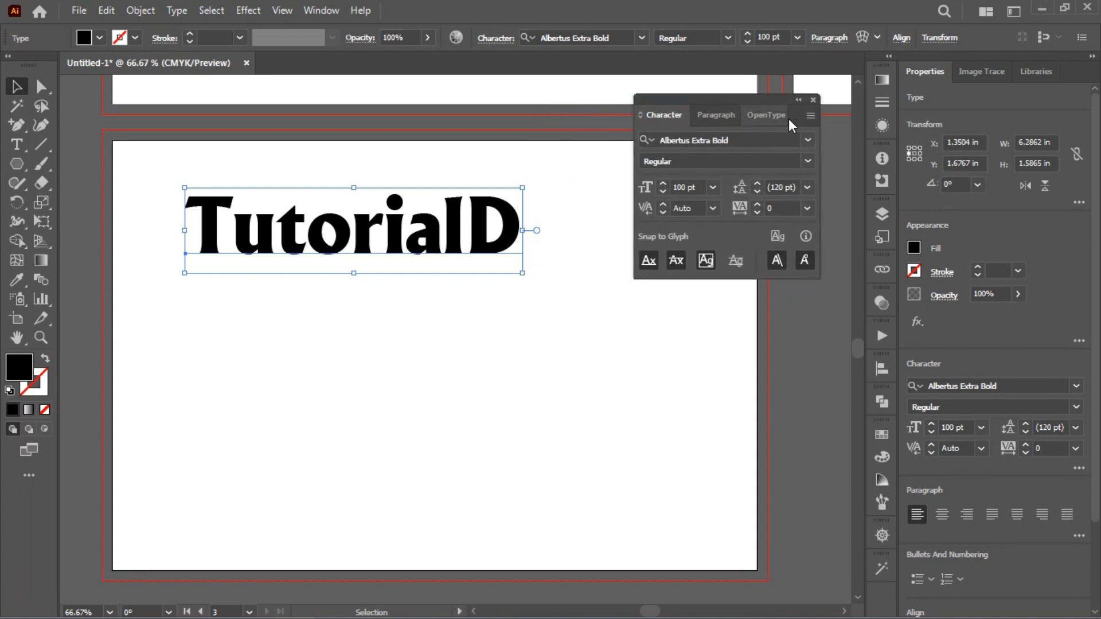
- Move the "TutorialD" text to about X 1.43, Y 1.65 in and turn off baseline glyph snapping
{"action": "left_click_drag", "start_coordinate": [418, 239], "coordinate": [422, 237]}
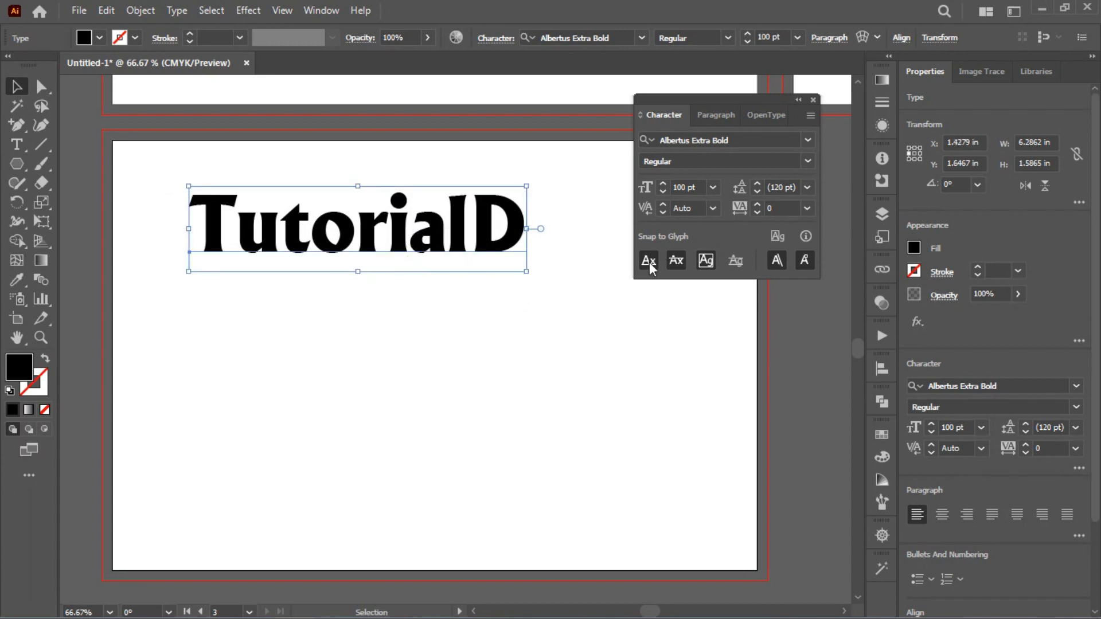
{"action": "left_click", "coordinate": [573, 254]}
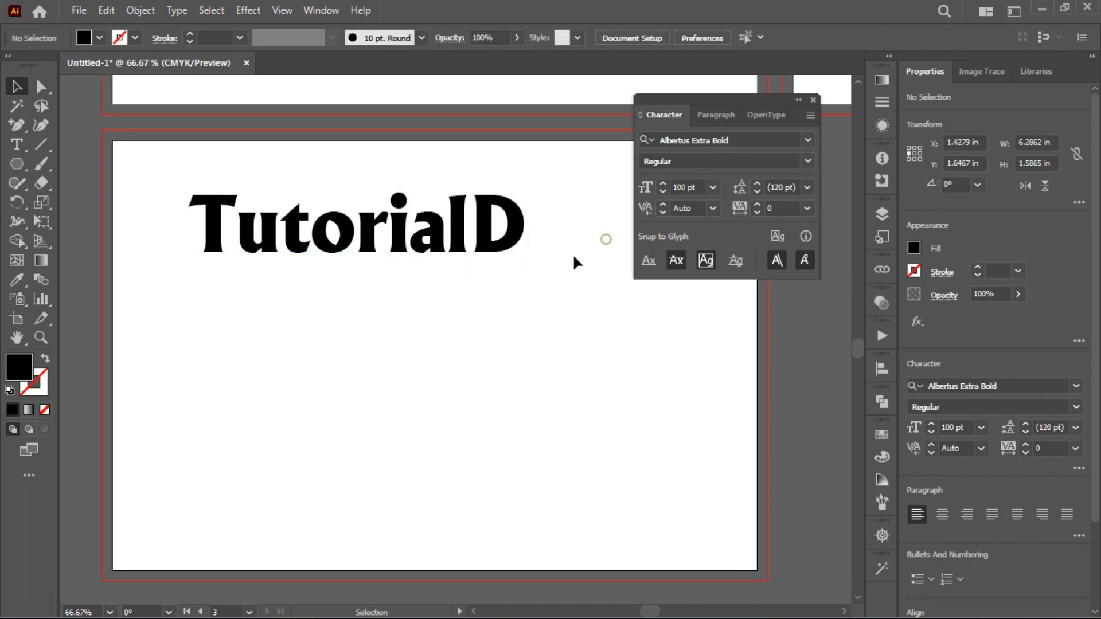
{"action": "left_click", "coordinate": [499, 223]}
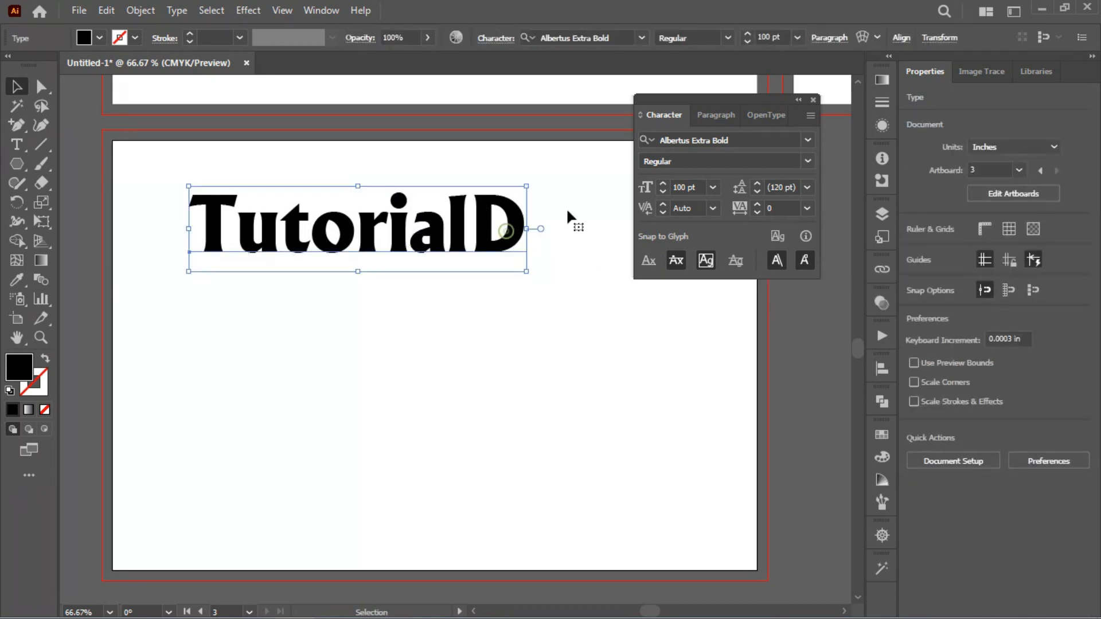
- Set the "TutorialD" font size to 92 pt and turn off glyph snapping to angular guides
{"action": "left_click", "coordinate": [691, 187]}
{"action": "scroll", "coordinate": [691, 186], "scroll_direction": "down", "scroll_amount": 8}
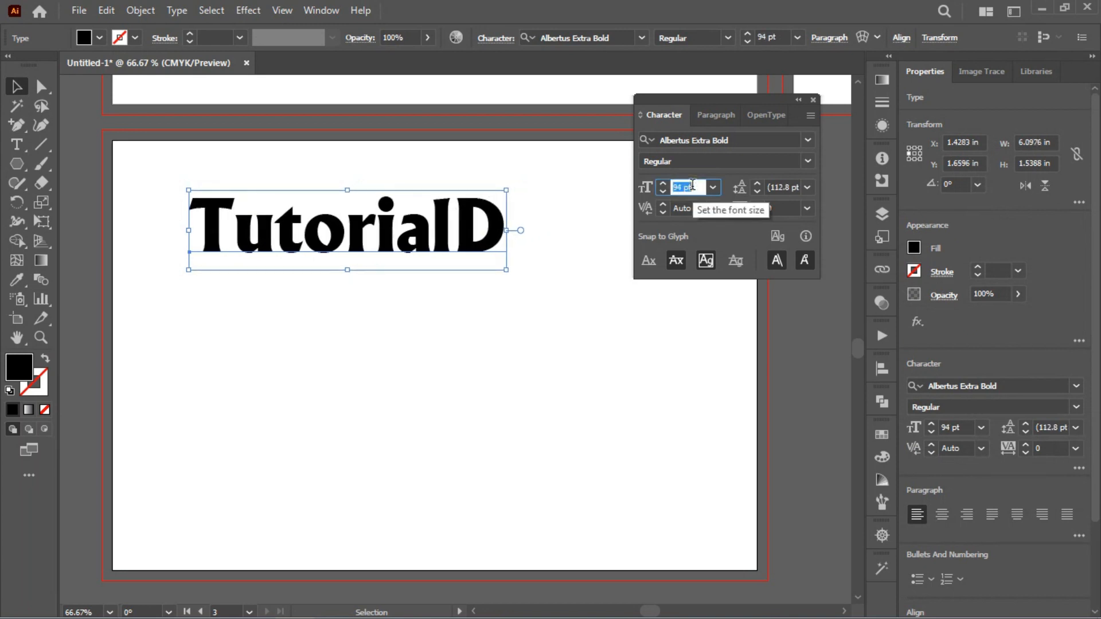
{"action": "left_click", "coordinate": [780, 263]}
{"action": "left_click", "coordinate": [454, 310]}
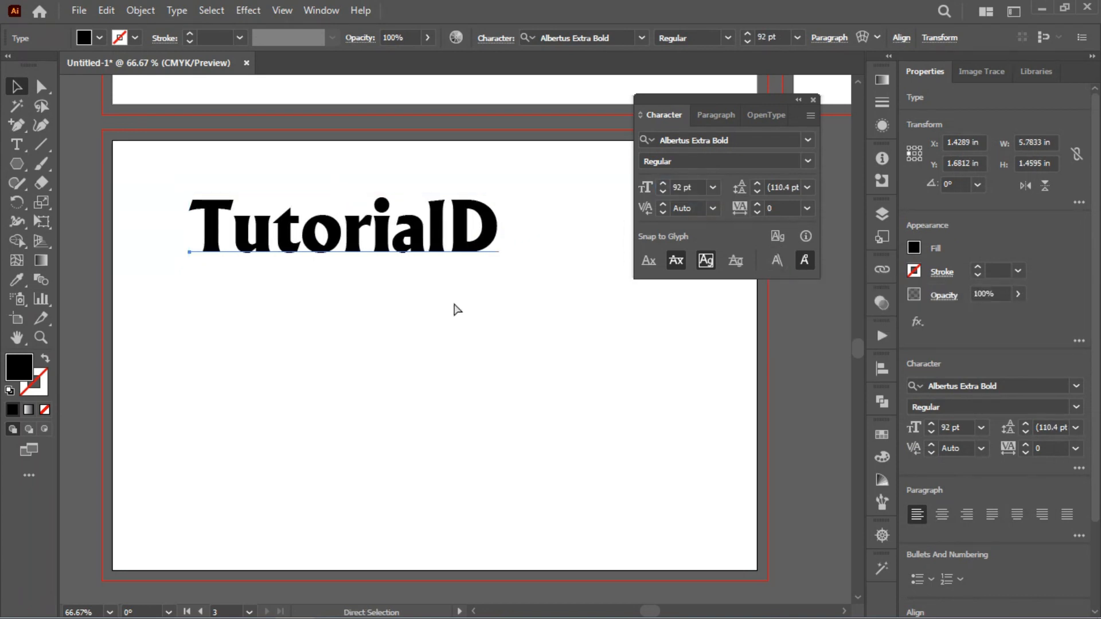
- Move the "TutorialD" text to about X 1.08, Y 1.44 in and show the full set of Character options
{"action": "left_click_drag", "start_coordinate": [467, 213], "coordinate": [446, 200]}
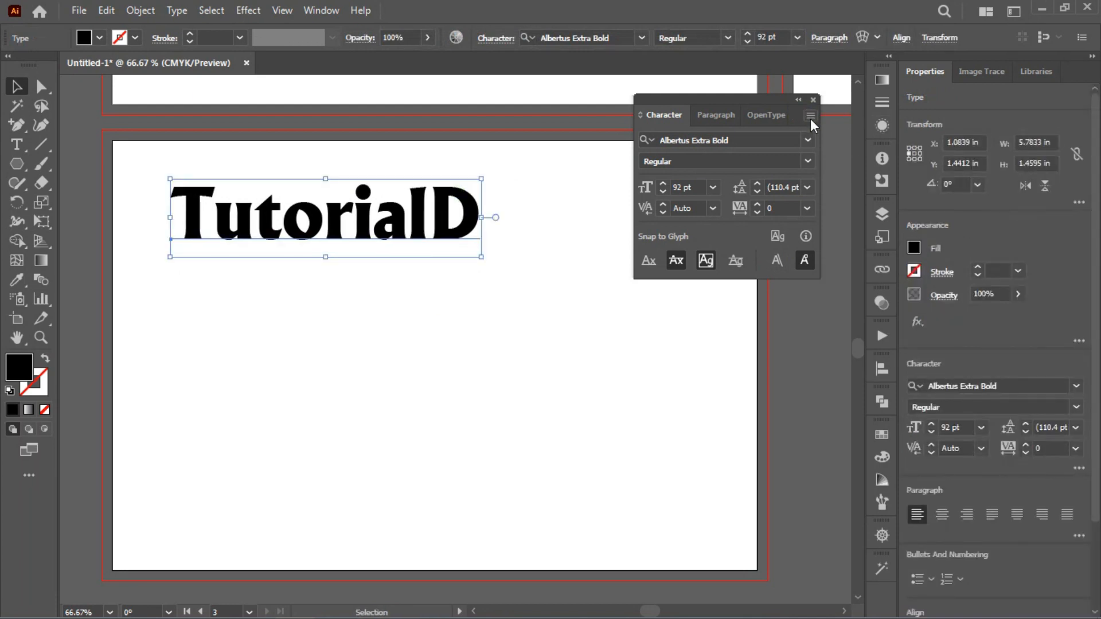
{"action": "left_click", "coordinate": [810, 117]}
{"action": "left_click", "coordinate": [920, 120]}
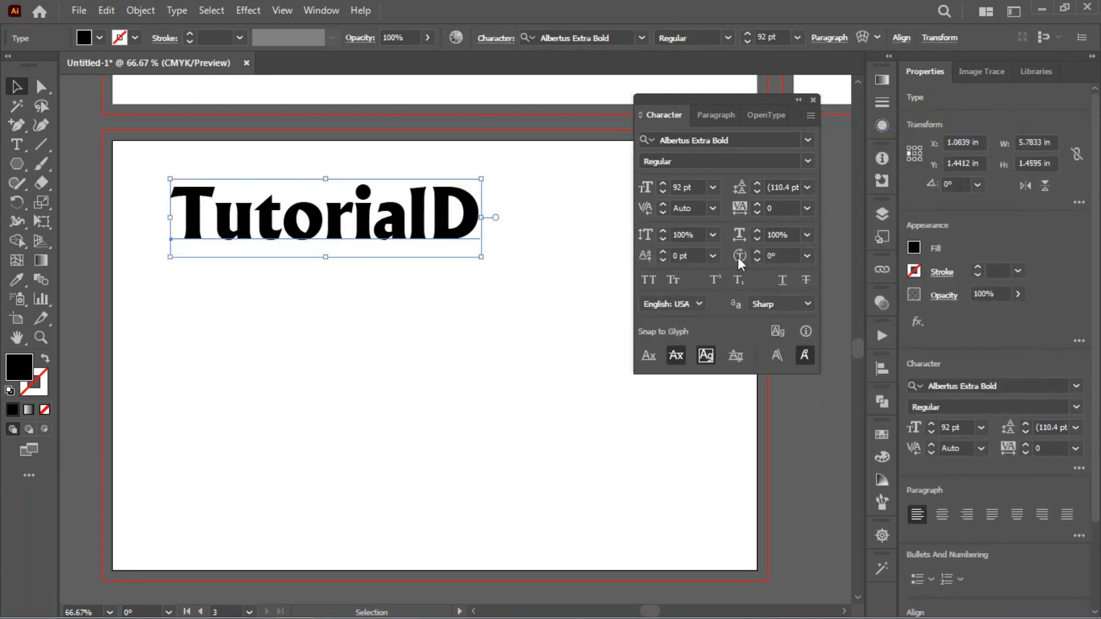
- Move the text to about X 0.90, Y 1.32 in and append a "2" after "TutorialD"
{"action": "left_click_drag", "start_coordinate": [453, 217], "coordinate": [443, 210]}
{"action": "double_click", "coordinate": [425, 215]}
{"action": "left_click", "coordinate": [469, 197]}
{"action": "type", "text": "2"}
- Select the "2" and alternate it between superscript and subscript, leaving it as superscript
{"action": "left_click_drag", "start_coordinate": [469, 200], "coordinate": [510, 202]}
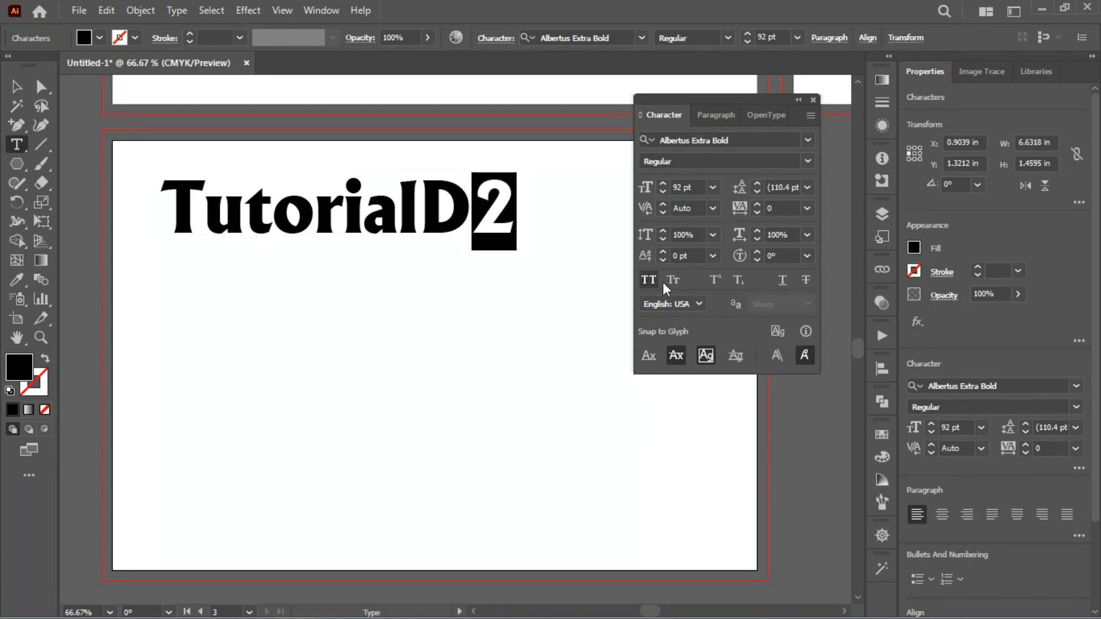
{"action": "left_click", "coordinate": [717, 279]}
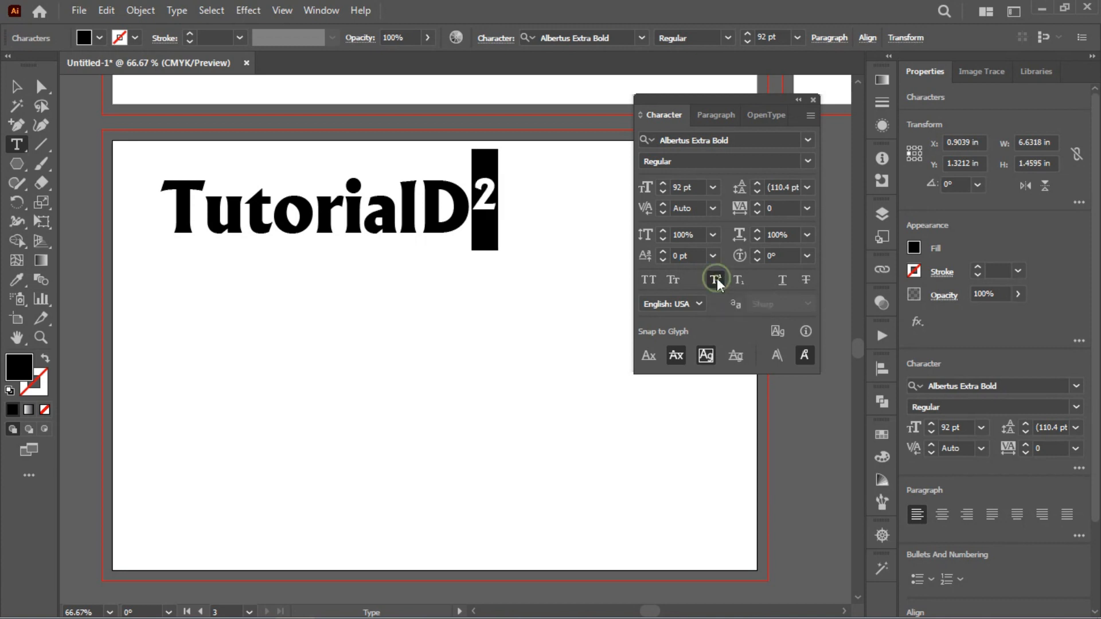
{"action": "left_click", "coordinate": [739, 280]}
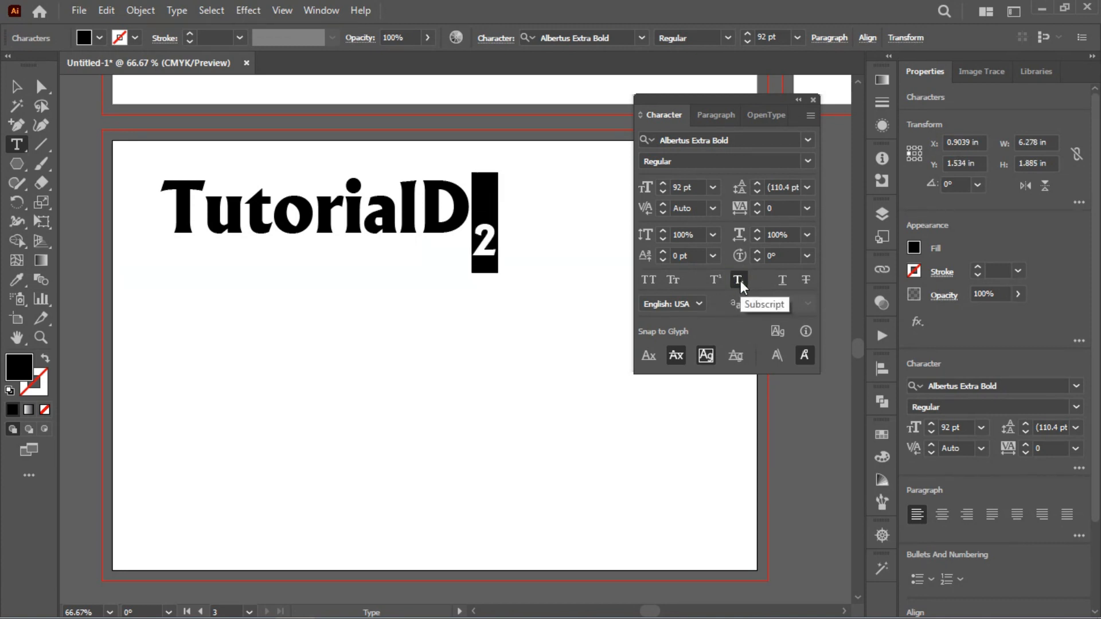
{"action": "left_click", "coordinate": [716, 280]}
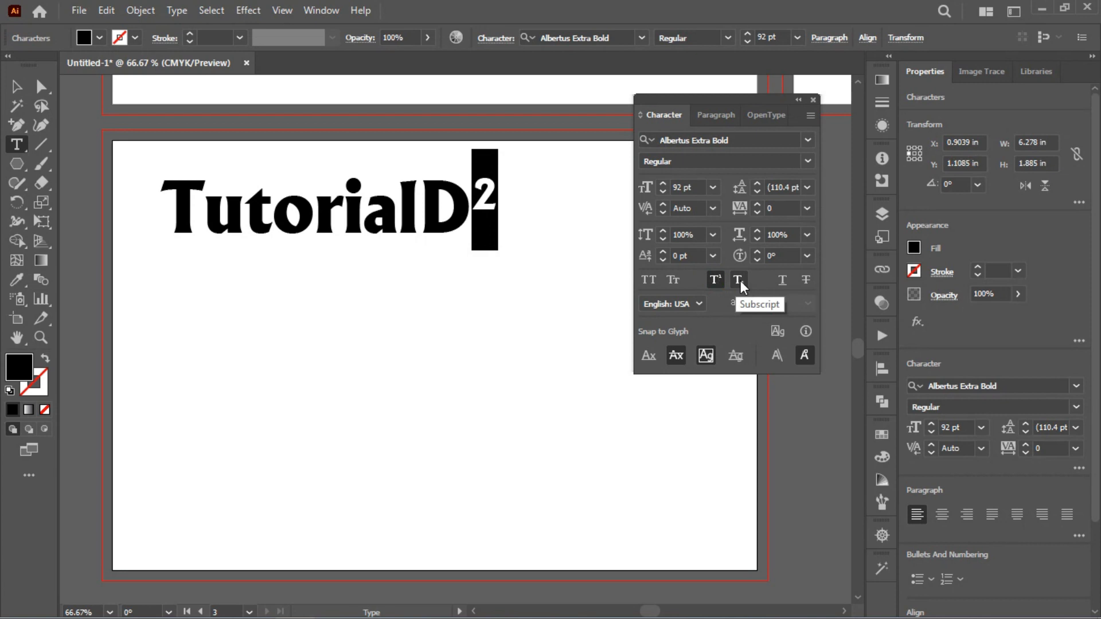
{"action": "left_click", "coordinate": [739, 279]}
{"action": "left_click", "coordinate": [717, 279]}
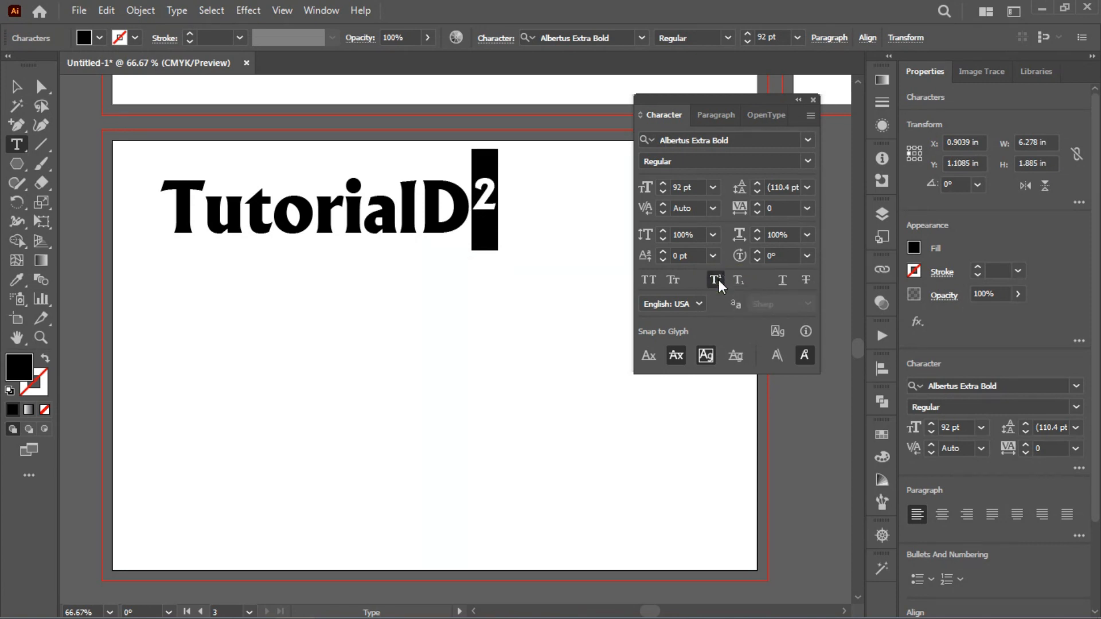
- Adjust the baseline shift of the "2" to 17 pt and switch it to subscript
{"action": "left_click", "coordinate": [663, 253]}
{"action": "left_click", "coordinate": [663, 252]}
{"action": "left_click", "coordinate": [663, 253]}
{"action": "left_click", "coordinate": [663, 253]}
{"action": "left_click", "coordinate": [662, 253]}
{"action": "left_click", "coordinate": [663, 253]}
{"action": "left_click", "coordinate": [662, 253]}
{"action": "left_click", "coordinate": [663, 253]}
{"action": "left_click", "coordinate": [663, 252]}
{"action": "left_click", "coordinate": [662, 253]}
{"action": "left_click", "coordinate": [662, 260]}
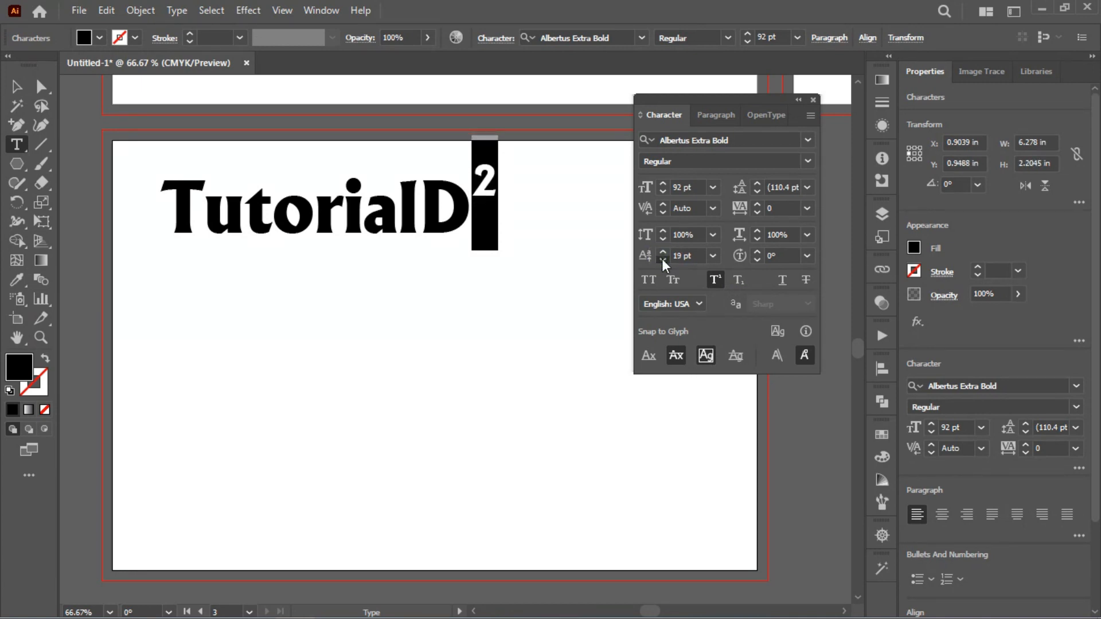
{"action": "left_click", "coordinate": [662, 251]}
{"action": "left_click", "coordinate": [662, 251]}
{"action": "left_click", "coordinate": [662, 250]}
{"action": "left_click", "coordinate": [662, 251]}
{"action": "left_click", "coordinate": [662, 250]}
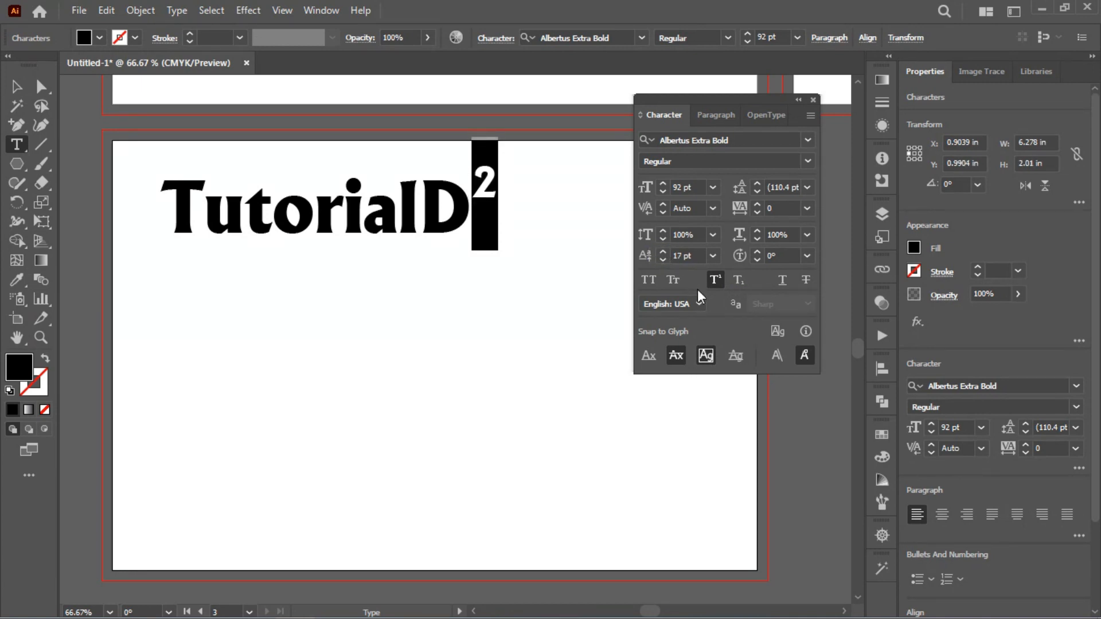
{"action": "left_click", "coordinate": [741, 282]}
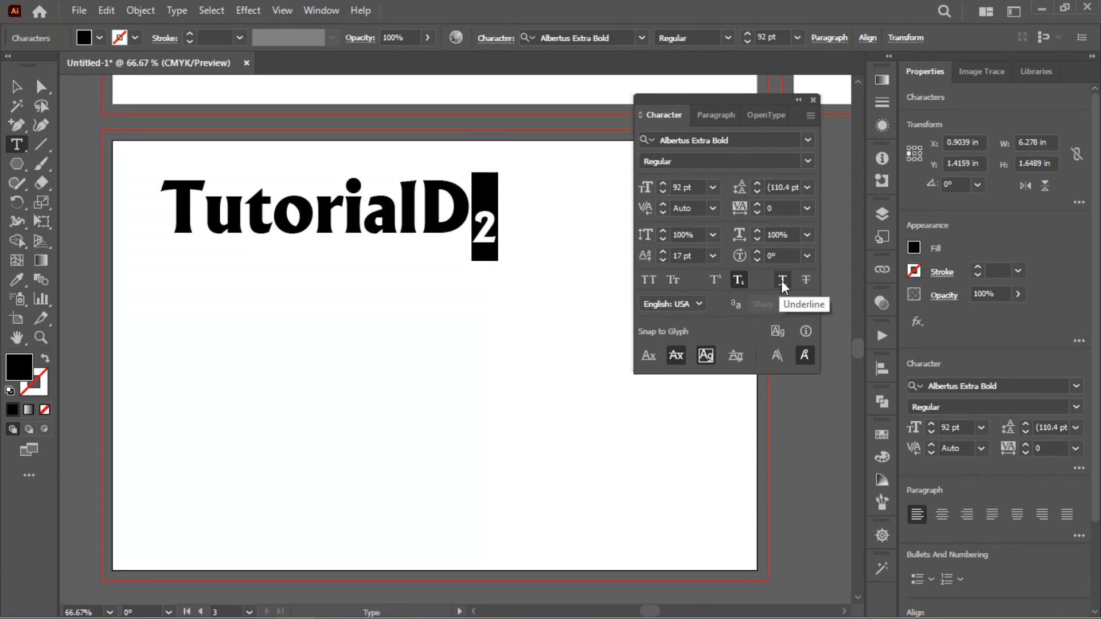
{"action": "key", "text": "Escape"}
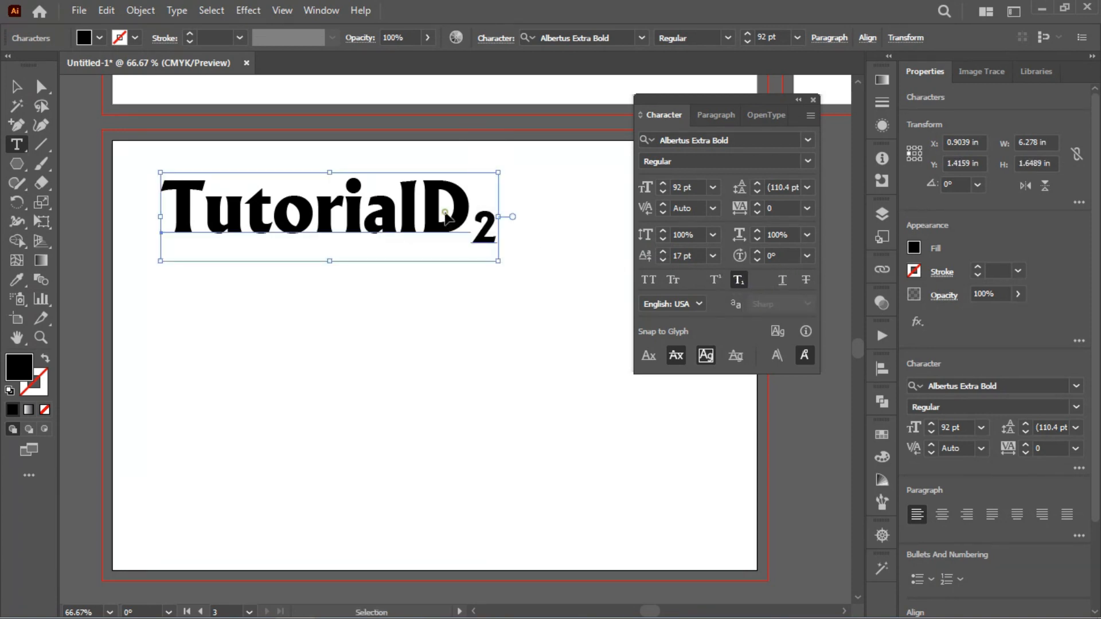
- Try underline and strikethrough on the whole "TutorialD2" text and remove both again
{"action": "left_click", "coordinate": [783, 281]}
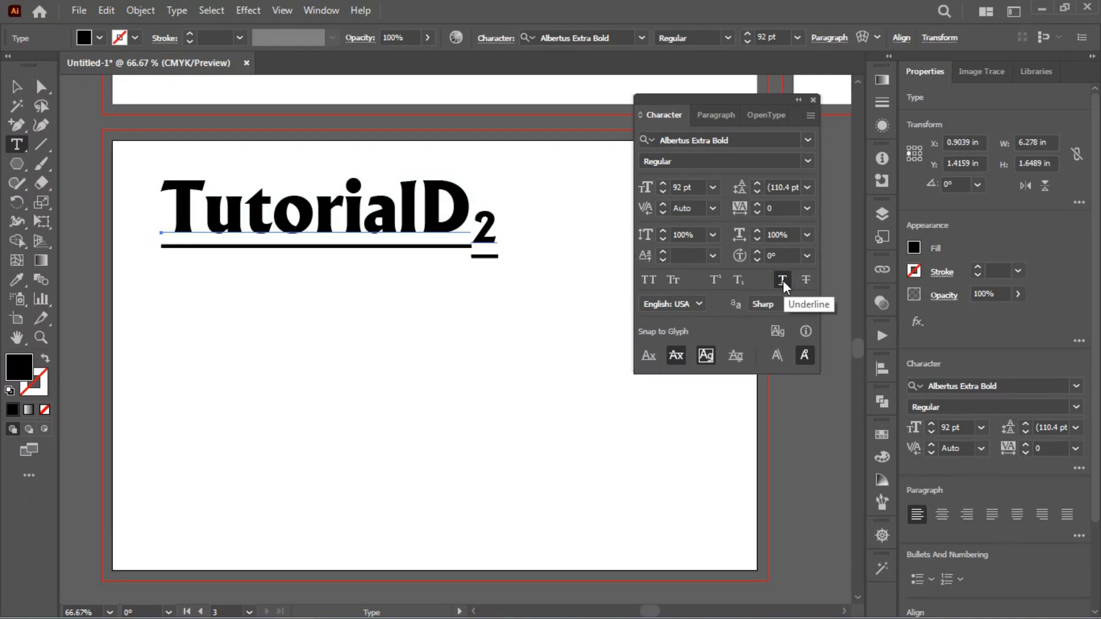
{"action": "left_click", "coordinate": [783, 280]}
{"action": "left_click", "coordinate": [805, 279]}
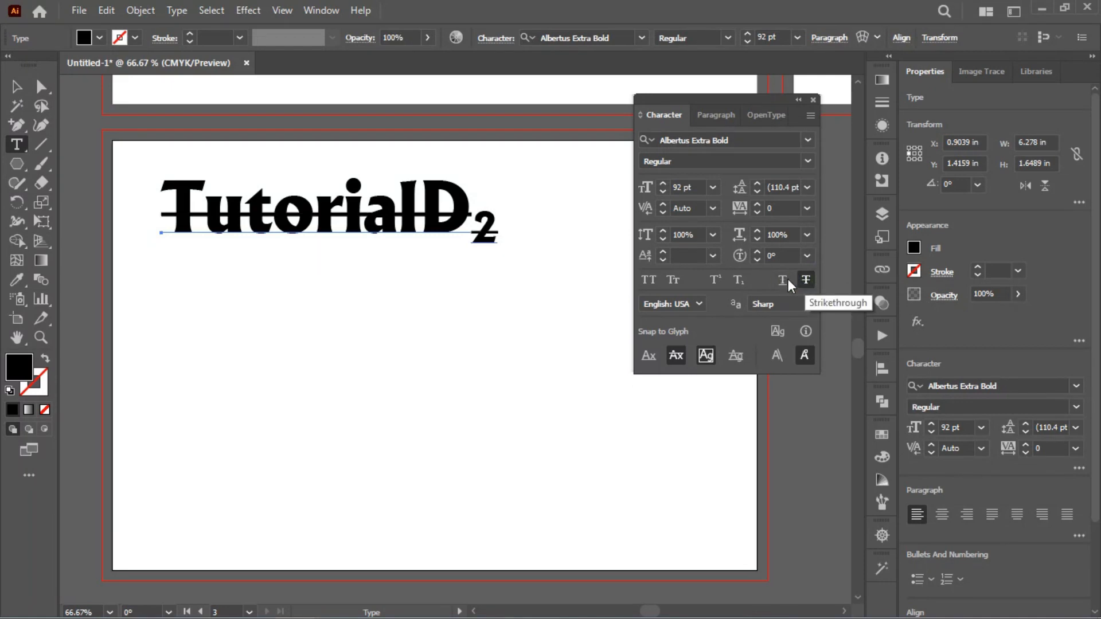
{"action": "key", "text": "ctrl+z"}
- Move the "TutorialD2" text to about X 0.85, Y 1.69 in
{"action": "left_click", "coordinate": [491, 312]}
{"action": "left_click_drag", "start_coordinate": [459, 213], "coordinate": [440, 241]}
{"action": "left_click_drag", "start_coordinate": [314, 236], "coordinate": [329, 222]}
- Try to create area type directly on the empty artboard space below the "TutorialD2" text
{"action": "left_click", "coordinate": [16, 145]}
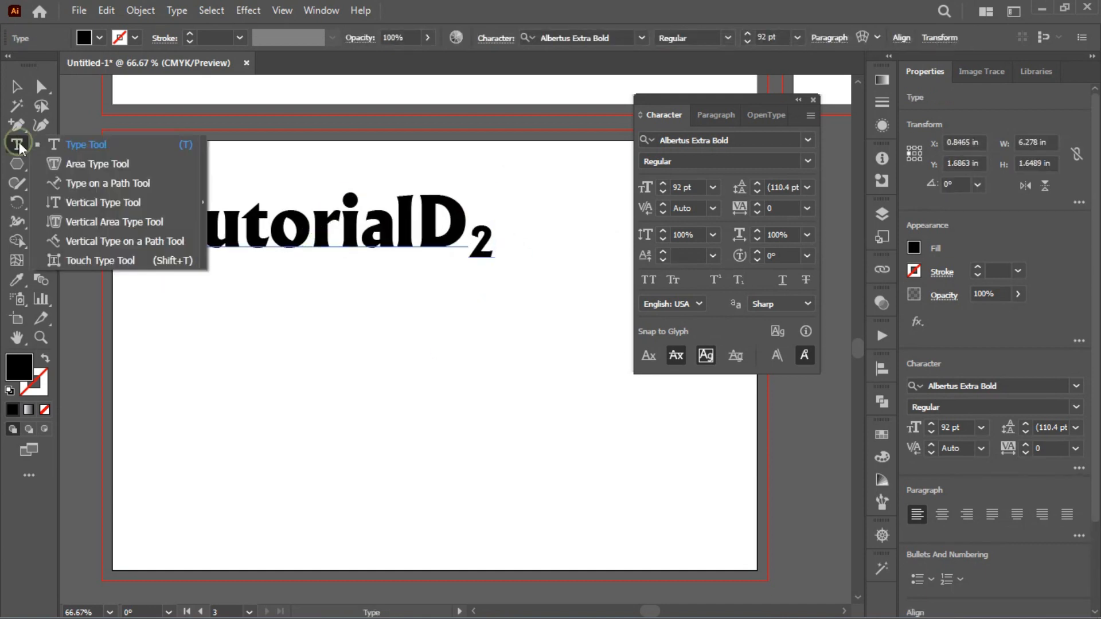
{"action": "left_click", "coordinate": [101, 164]}
{"action": "left_click_drag", "start_coordinate": [151, 285], "coordinate": [462, 476]}
{"action": "left_click", "coordinate": [210, 308]}
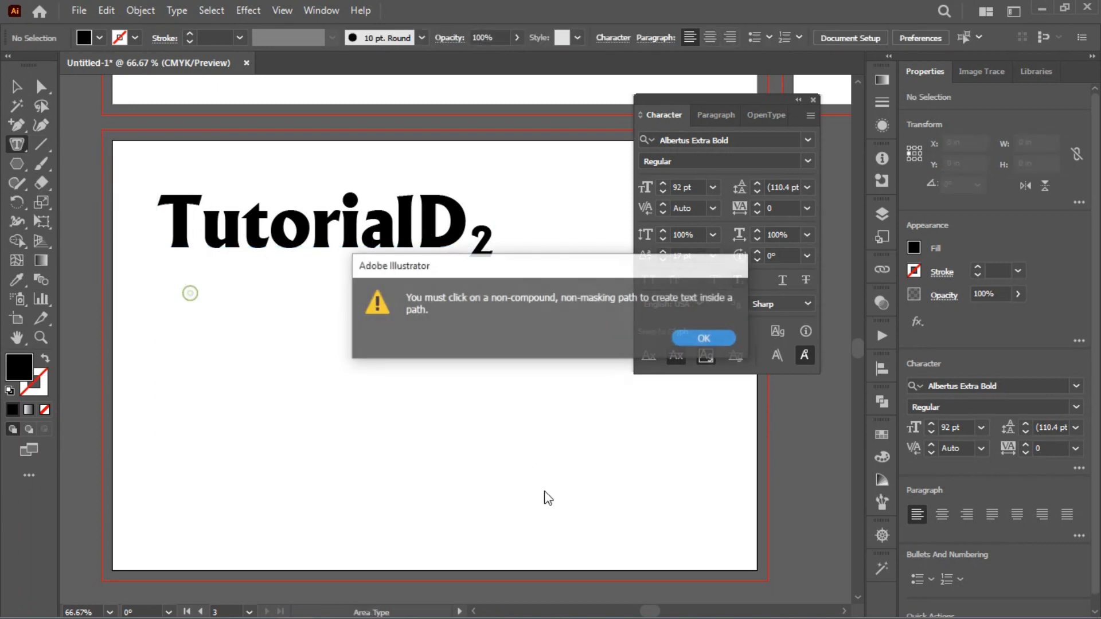
{"action": "left_click", "coordinate": [705, 340]}
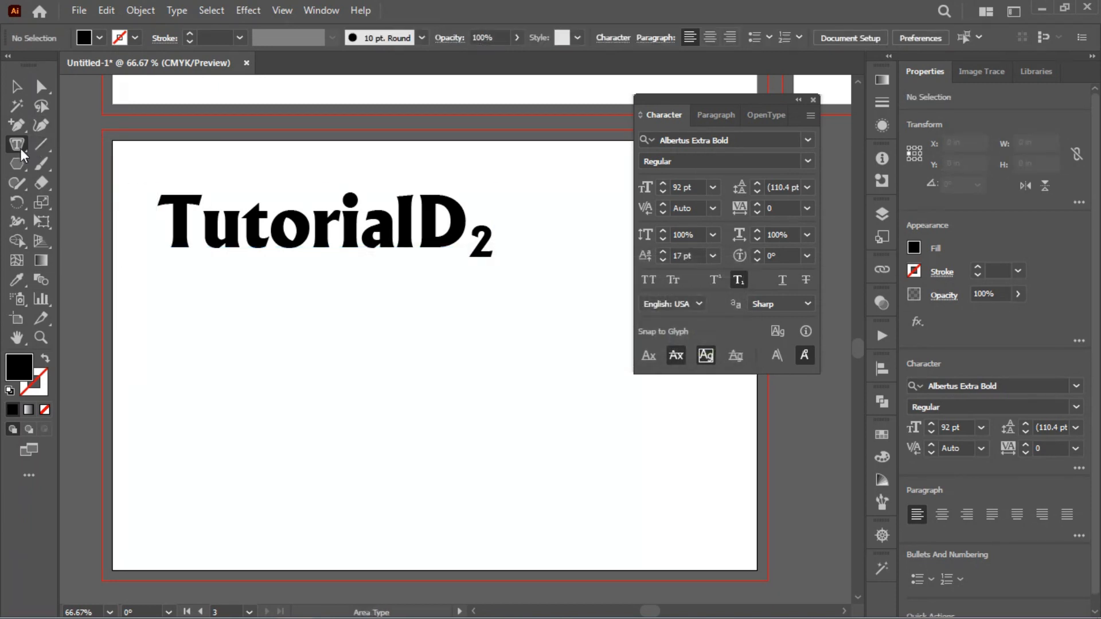
- Draw a rectangle about 6.36 × 4.08 in below the "TutorialD2" text and convert it to area type with placeholder text
{"action": "key", "text": "m"}
{"action": "left_click_drag", "start_coordinate": [178, 309], "coordinate": [521, 528]}
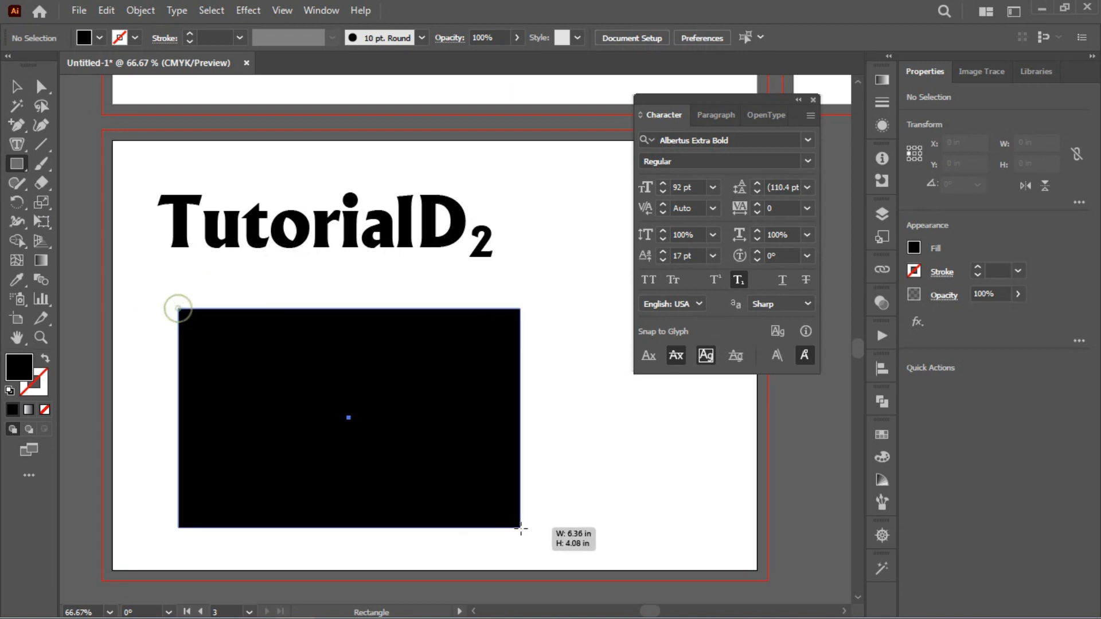
{"action": "left_click", "coordinate": [17, 146]}
{"action": "left_click", "coordinate": [180, 309]}
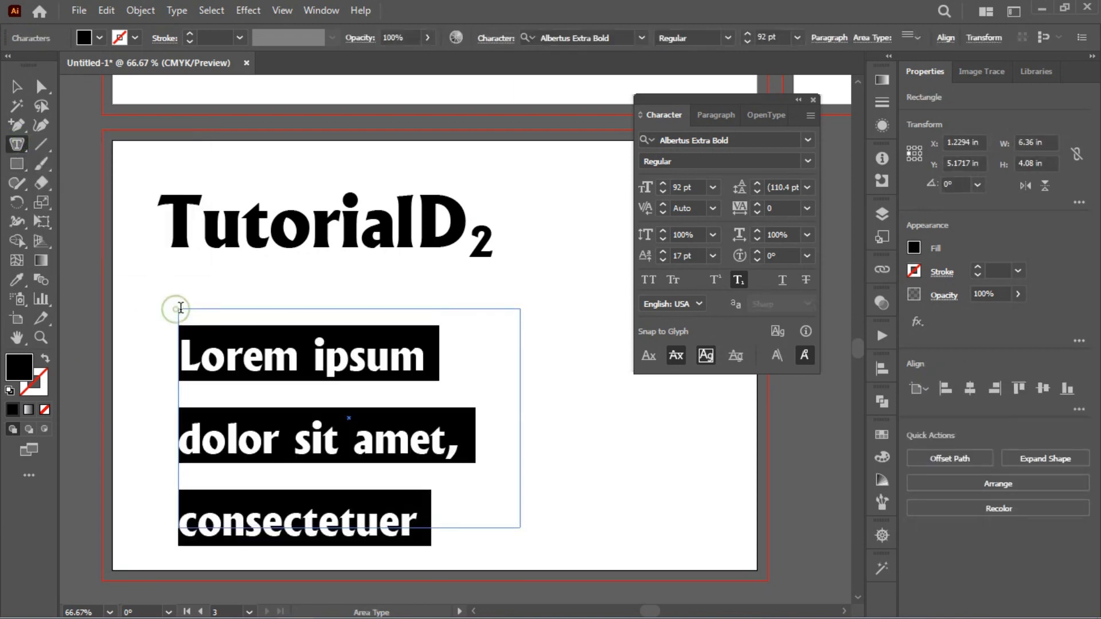
{"action": "key", "text": "Escape"}
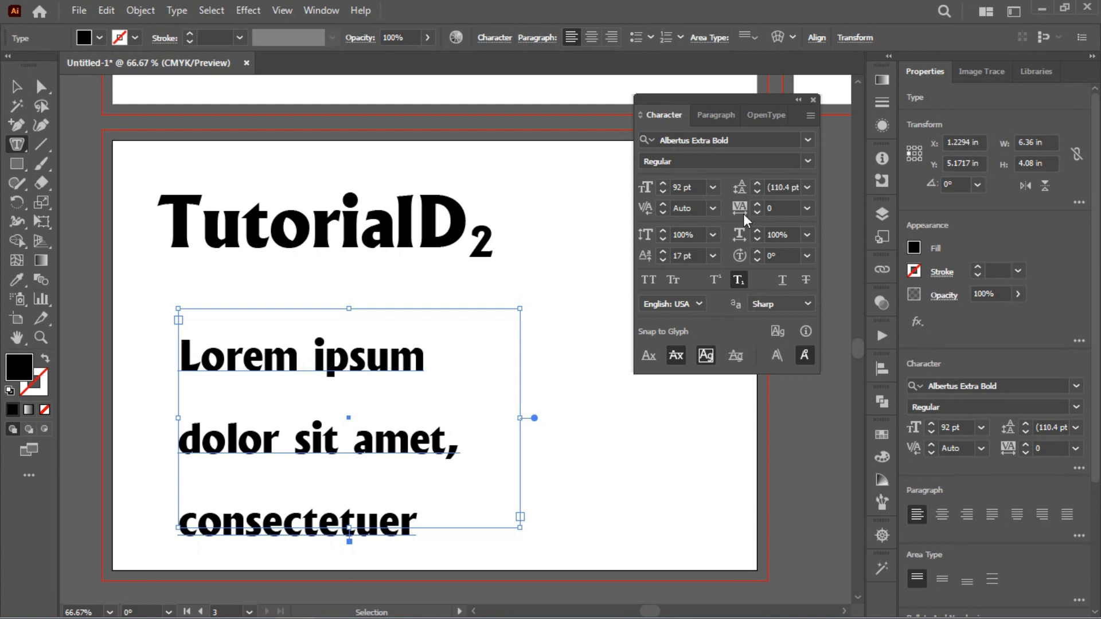
- Reduce the font size of the placeholder area text to 68 pt
{"action": "left_click", "coordinate": [688, 187]}
{"action": "scroll", "coordinate": [691, 187], "scroll_direction": "down", "scroll_amount": 20}
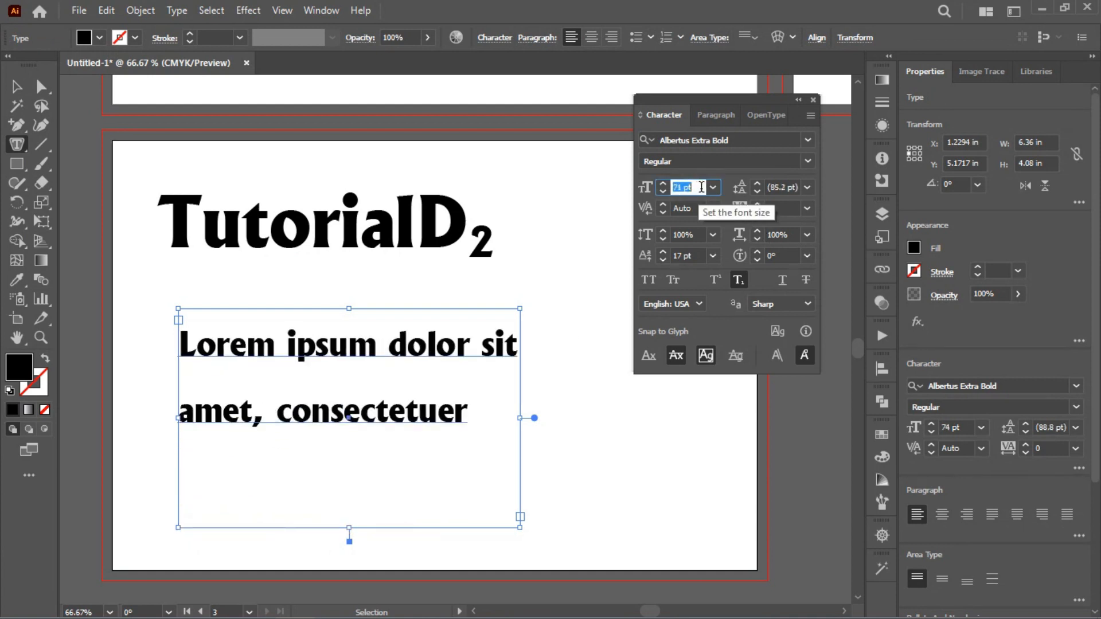
{"action": "left_click", "coordinate": [404, 329]}
- Set the leading of the whole placeholder area text to 50 pt and move it to about X 1.30, Y 4.81 in
{"action": "key", "text": "ctrl+a"}
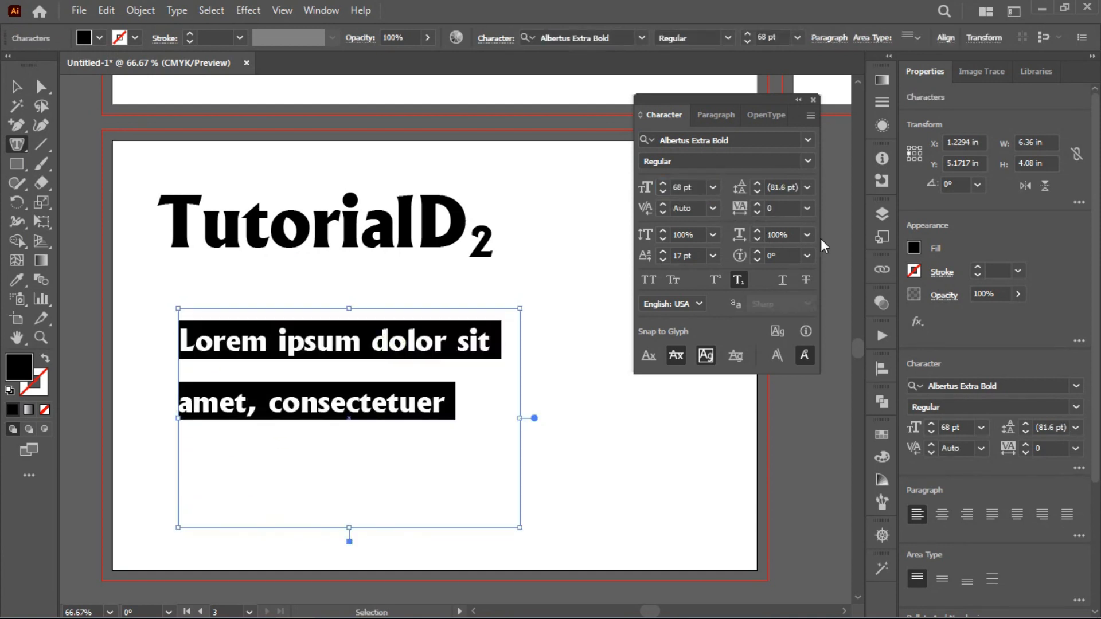
{"action": "left_click", "coordinate": [784, 189]}
{"action": "key", "text": "Return"}
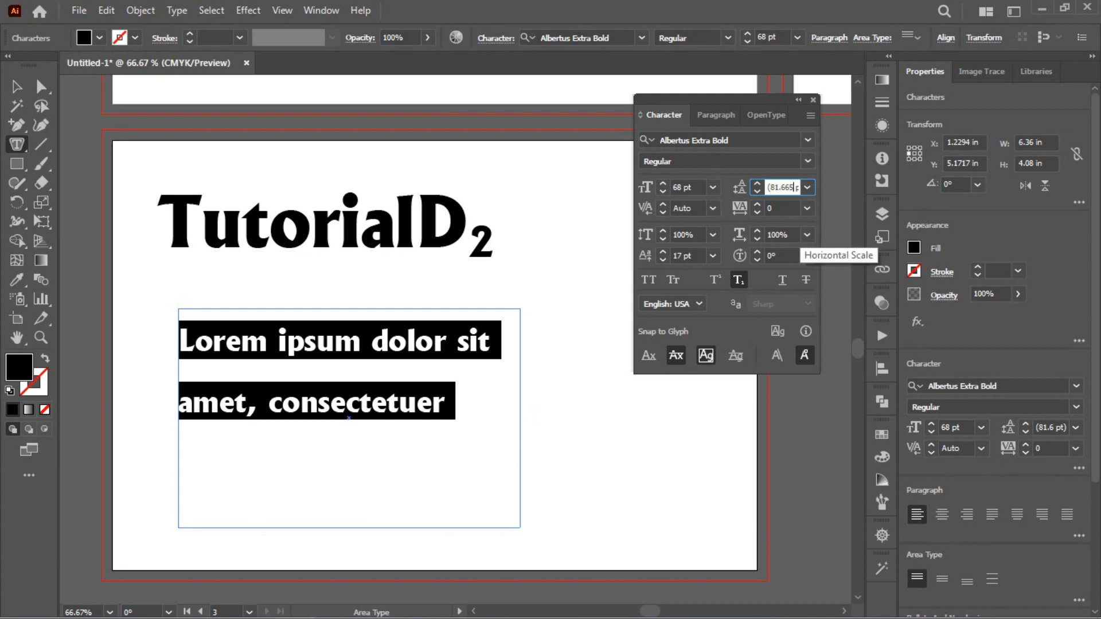
{"action": "left_click", "coordinate": [780, 188]}
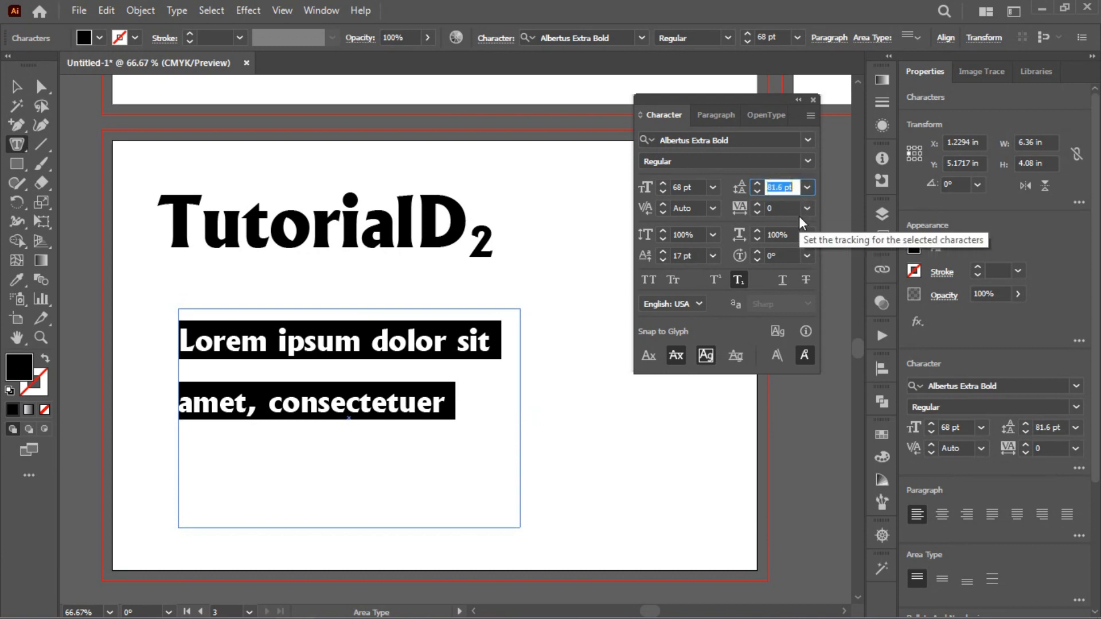
{"action": "type", "text": "50"}
{"action": "key", "text": "Return"}
{"action": "key", "text": "Escape"}
{"action": "left_click_drag", "start_coordinate": [256, 361], "coordinate": [256, 335]}
- Add the filler line "lkjavldjflajsdflj" below the placeholder text inside the area type frame
{"action": "left_click", "coordinate": [419, 321]}
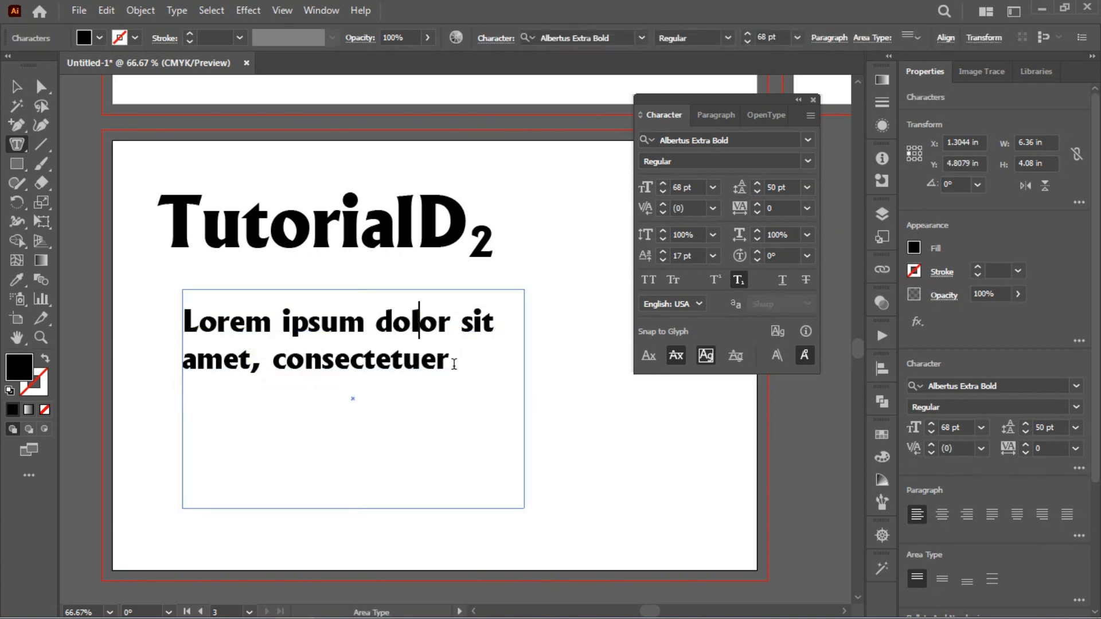
{"action": "type", "text": "lkjavldjflajsdflj"}
{"action": "key", "text": "Escape"}
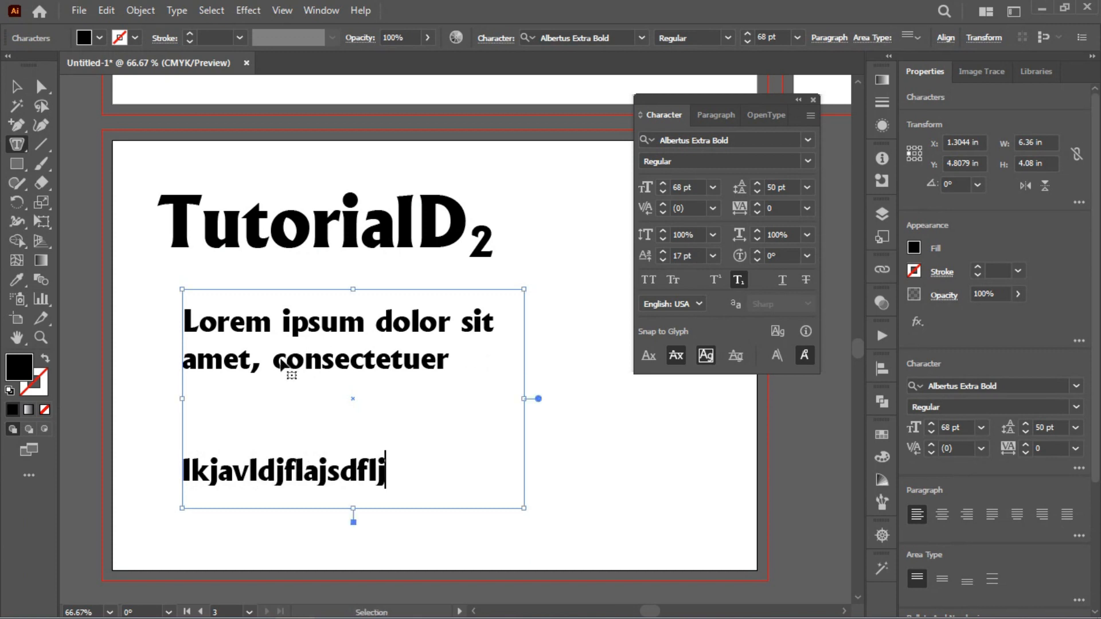
- Delete the area type frame and the "TutorialD2" text from the artboard
{"action": "key", "text": "Delete"}
{"action": "left_click", "coordinate": [290, 222]}
{"action": "key", "text": "Delete"}
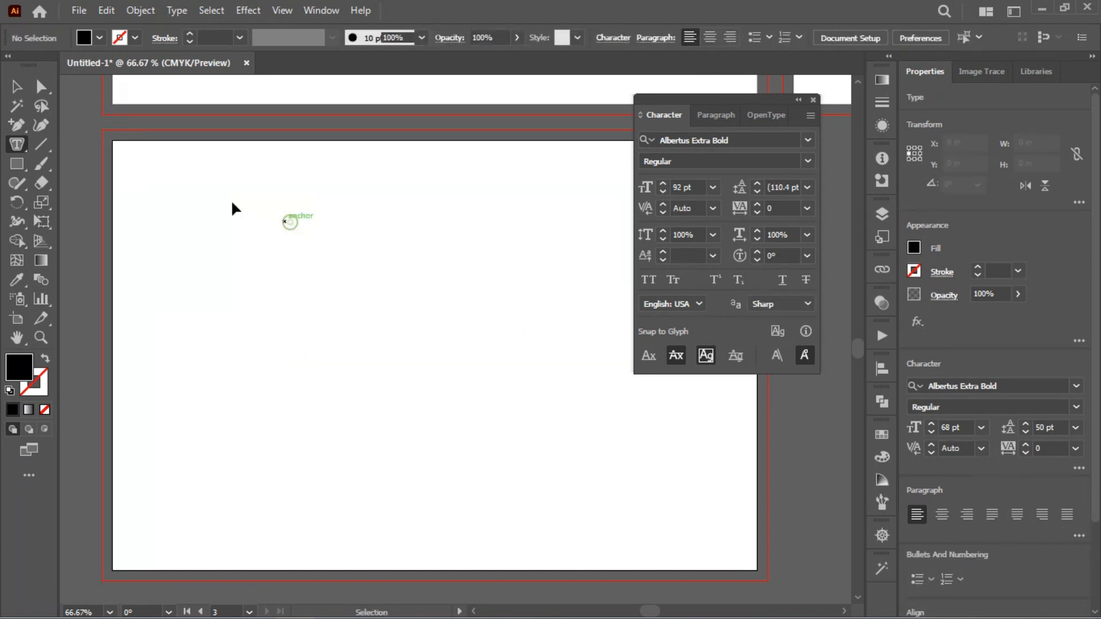
- Draw a black circle about 3.9 in in diameter on the empty artboard with the Ellipse tool
{"action": "left_click", "coordinate": [16, 144]}
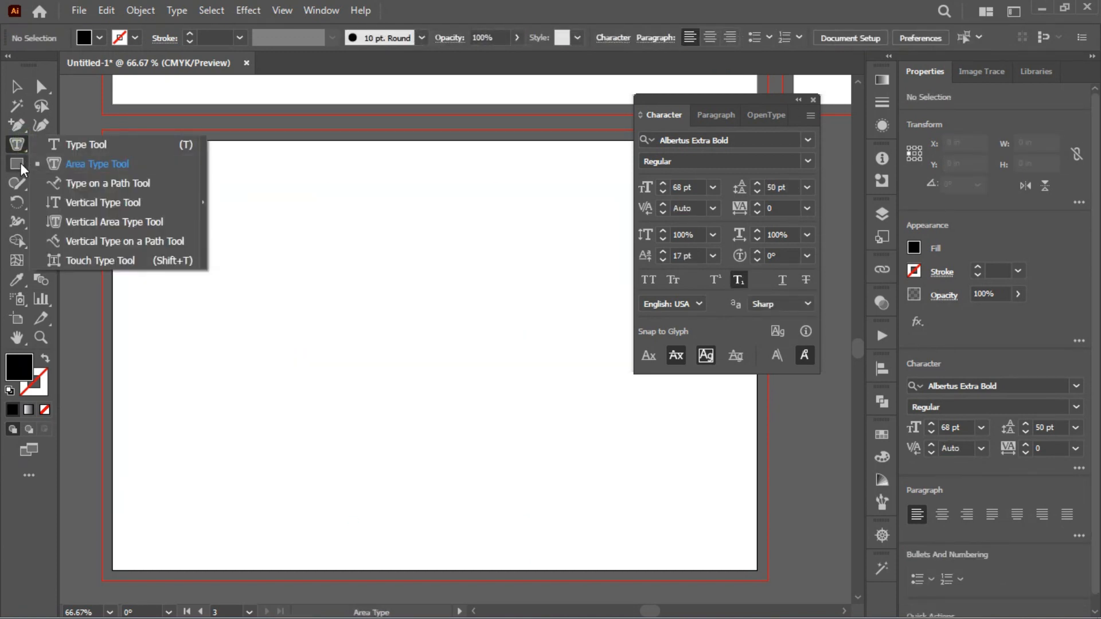
{"action": "left_click", "coordinate": [18, 164]}
{"action": "left_click", "coordinate": [86, 202]}
{"action": "left_click_drag", "start_coordinate": [225, 198], "coordinate": [434, 407]}
- Turn the circle into a type path filled with placeholder text, starting at its left anchor point
{"action": "left_click", "coordinate": [18, 145]}
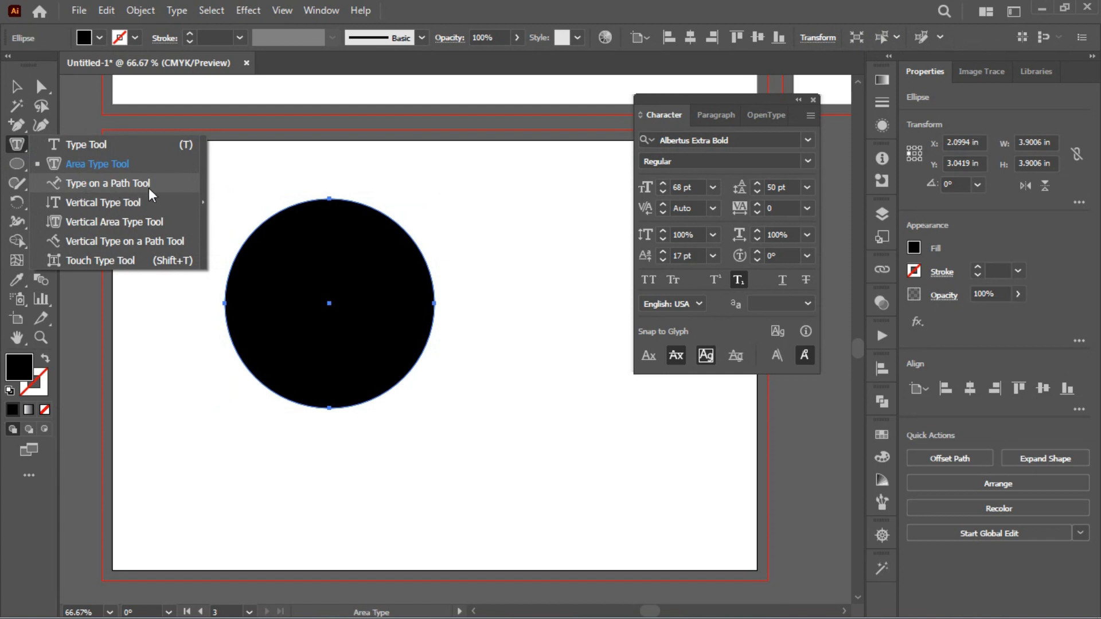
{"action": "left_click", "coordinate": [150, 187]}
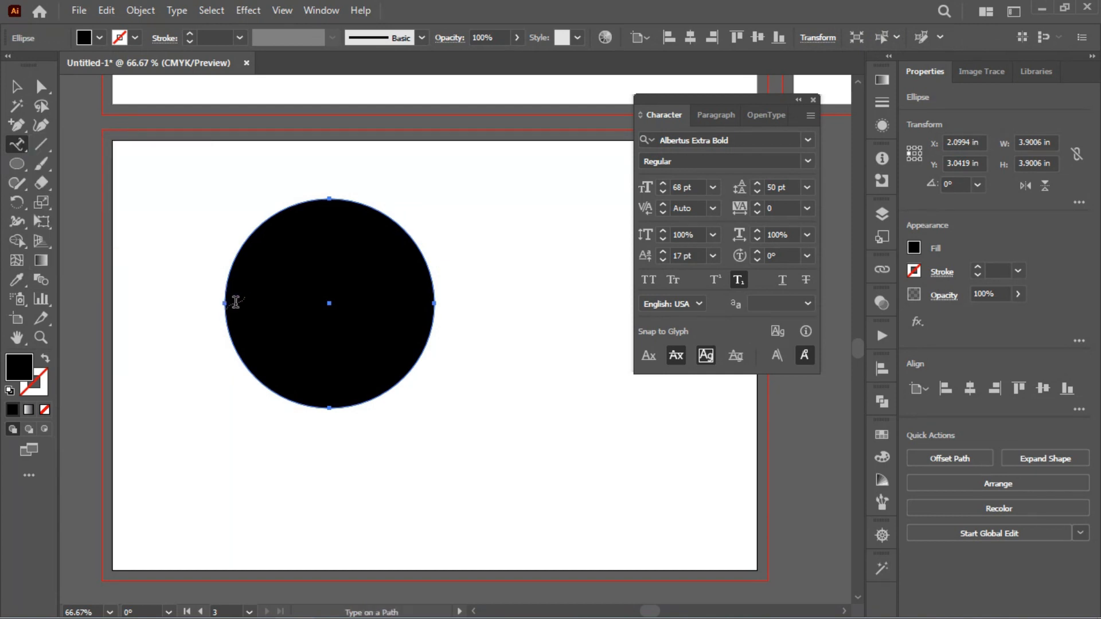
{"action": "left_click", "coordinate": [224, 300]}
{"action": "key", "text": "Escape"}
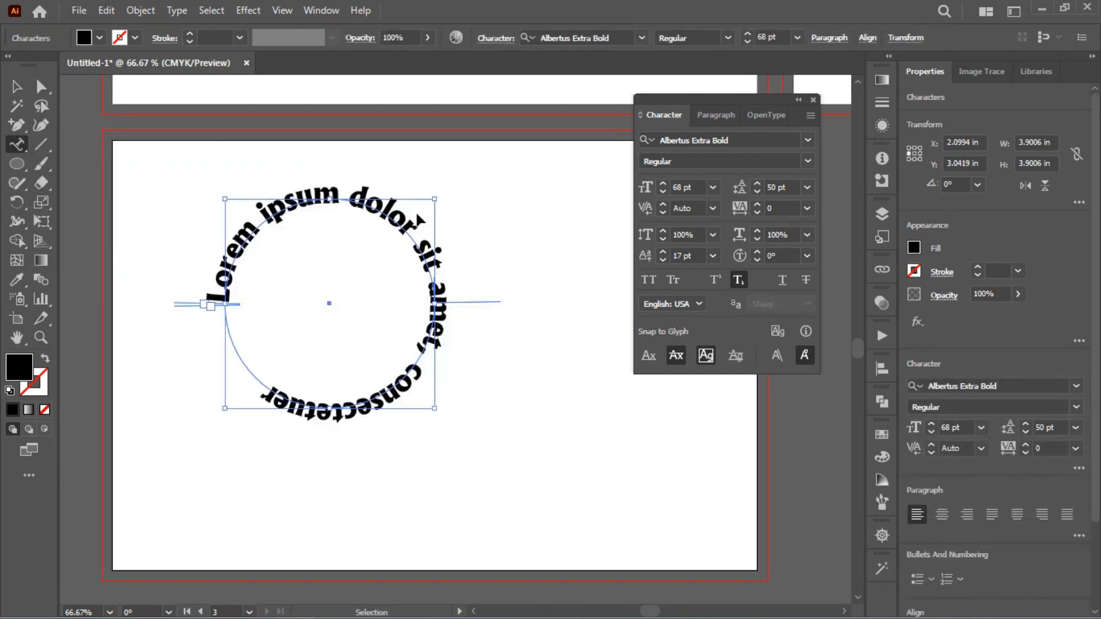
- Reduce the circular path text to 39 pt and move it to about X 1.72, Y 2.89 in
{"action": "key", "text": "a"}
{"action": "left_click", "coordinate": [484, 193]}
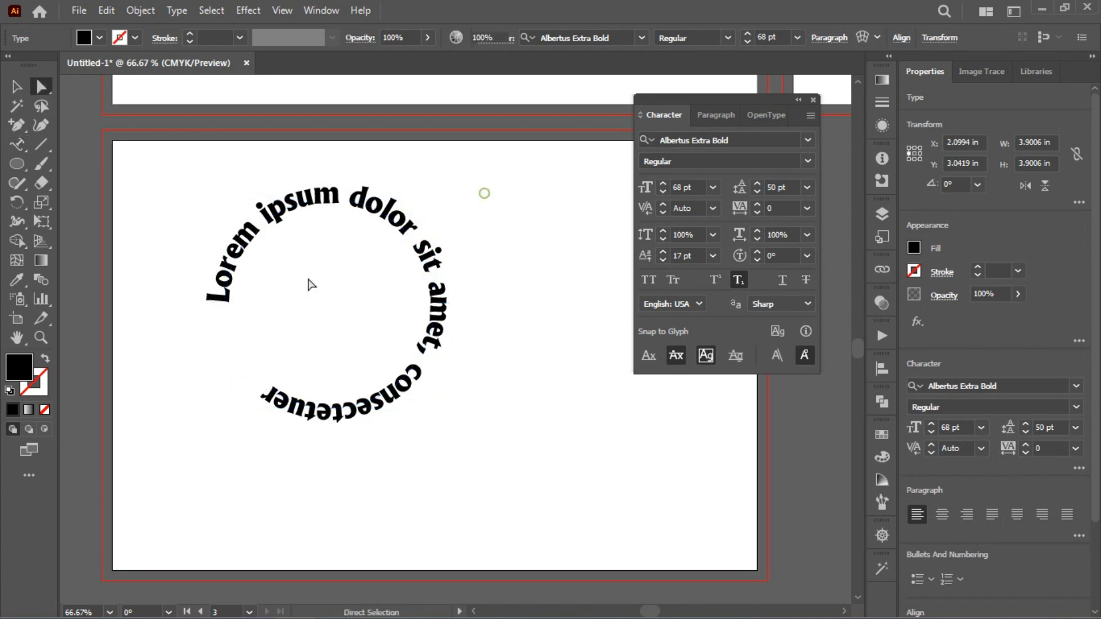
{"action": "left_click", "coordinate": [228, 302]}
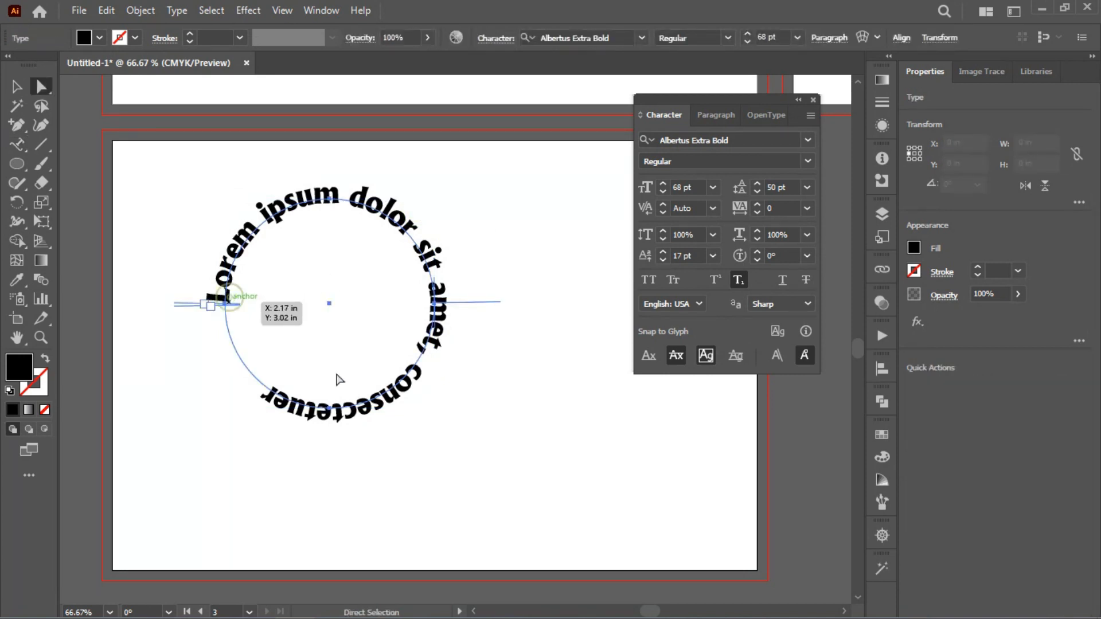
{"action": "left_click", "coordinate": [683, 187]}
{"action": "scroll", "coordinate": [683, 187], "scroll_direction": "down", "scroll_amount": 20}
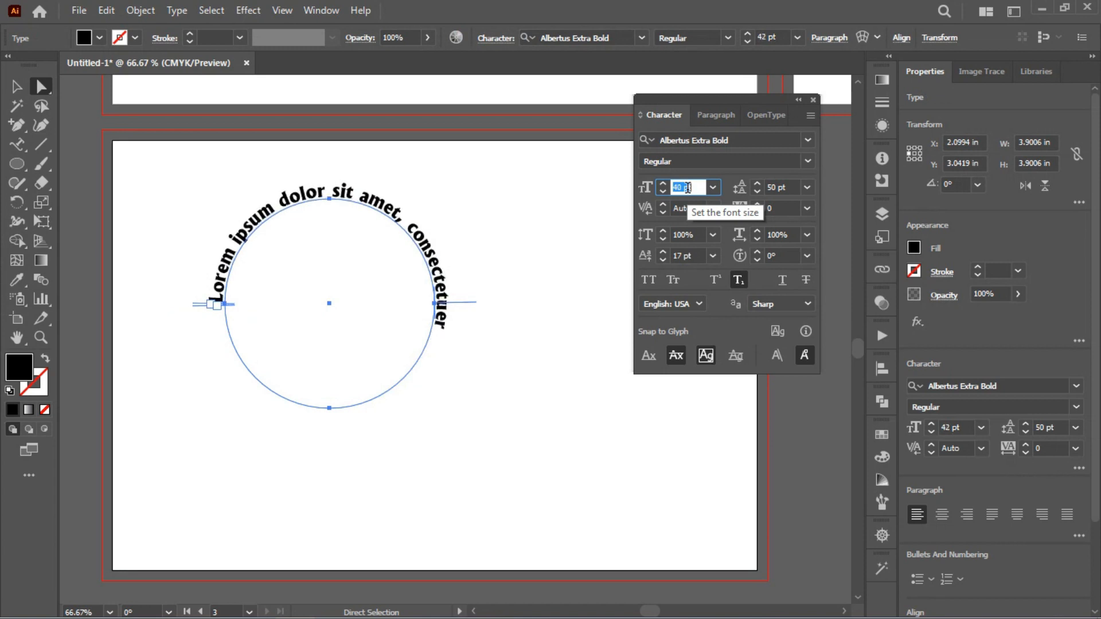
{"action": "scroll", "coordinate": [688, 187], "scroll_direction": "down", "scroll_amount": 1}
{"action": "left_click", "coordinate": [509, 318]}
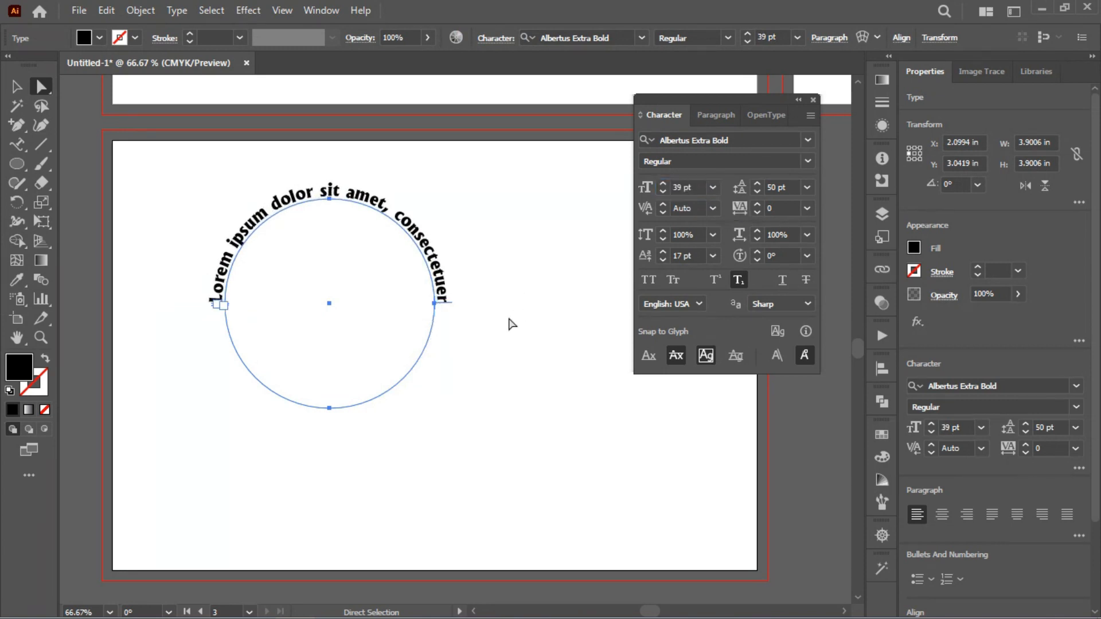
{"action": "mouse_move", "coordinate": [385, 207]}
{"action": "left_mouse_down"}
{"action": "mouse_move", "coordinate": [462, 177]}
{"action": "mouse_move", "coordinate": [394, 202]}
{"action": "left_mouse_up"}
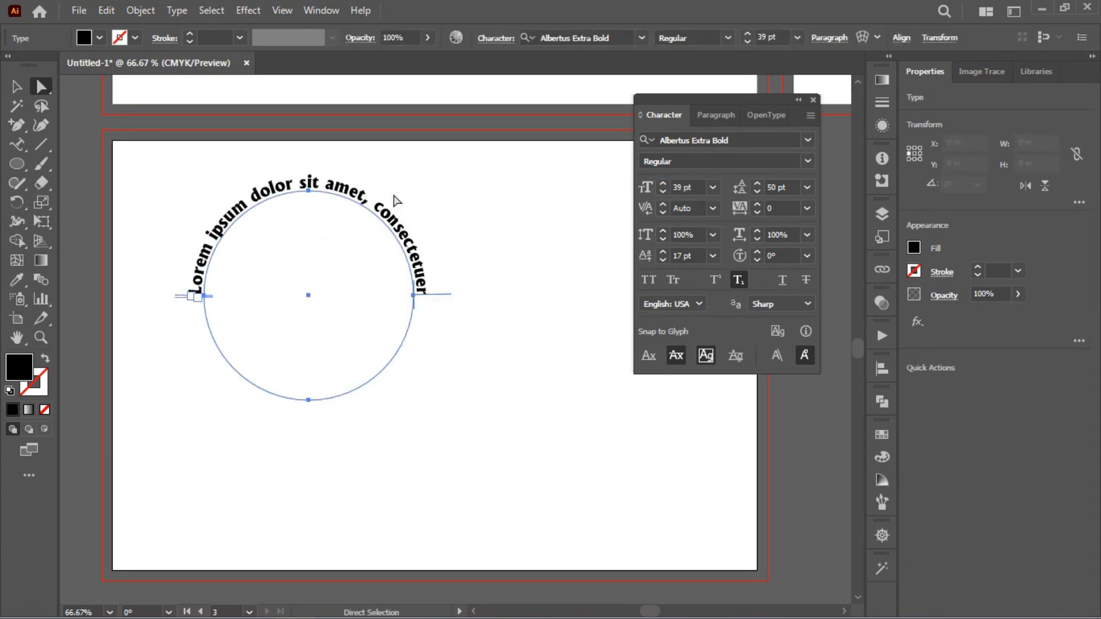
- Align the circular text to its path by Descender, keeping the Rainbow effect, and move it to about X 1.05, Y 3.06 in
{"action": "left_click", "coordinate": [174, 11]}
{"action": "left_click", "coordinate": [273, 166]}
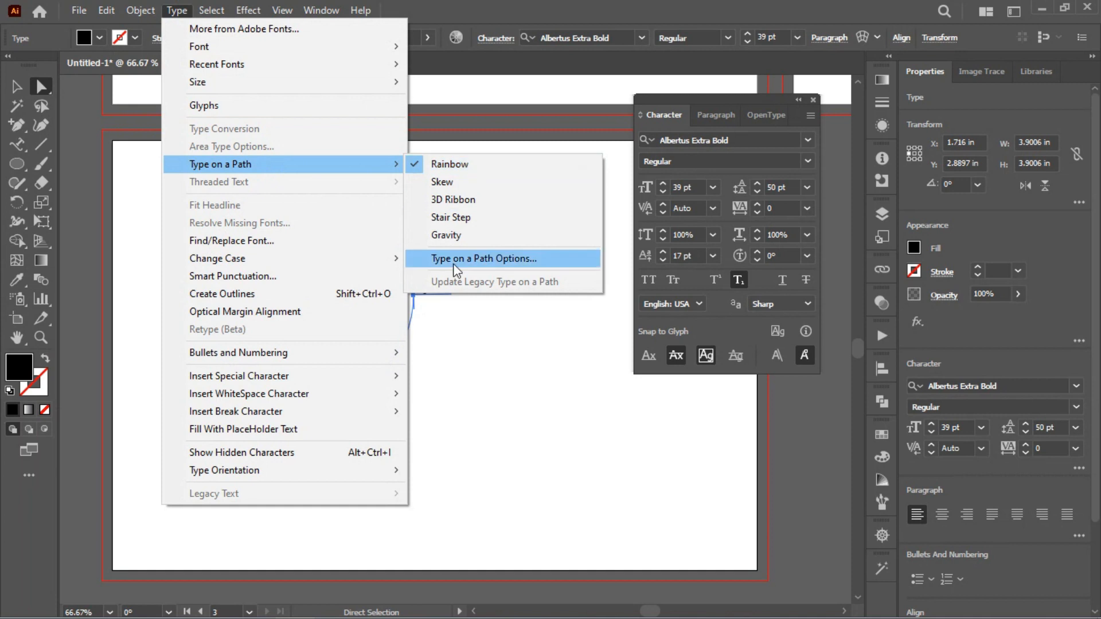
{"action": "left_click", "coordinate": [473, 259]}
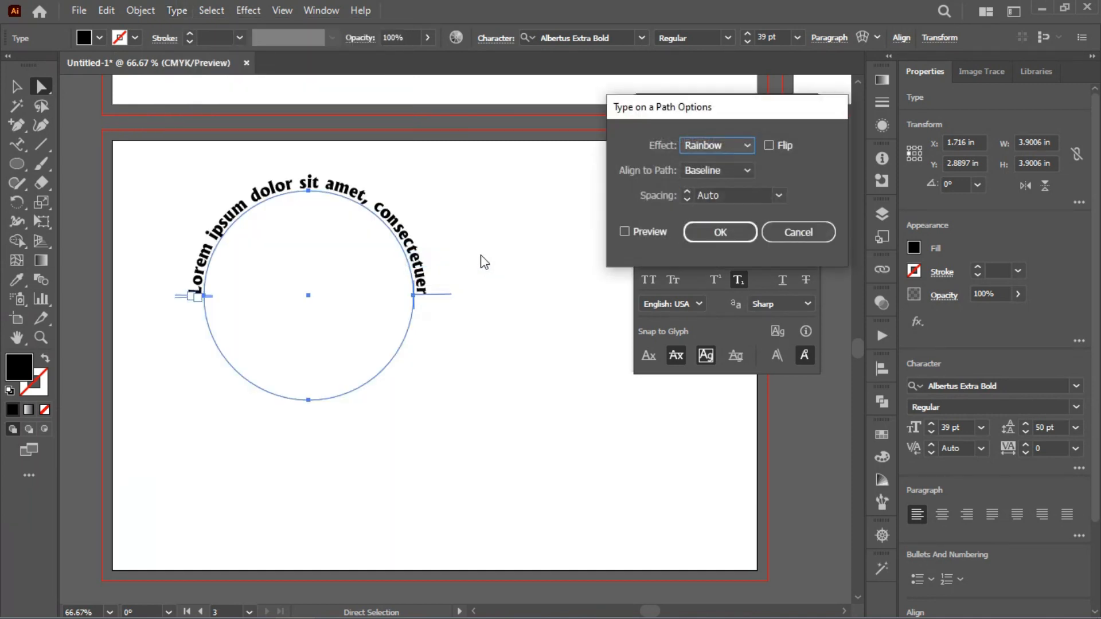
{"action": "left_click", "coordinate": [730, 143]}
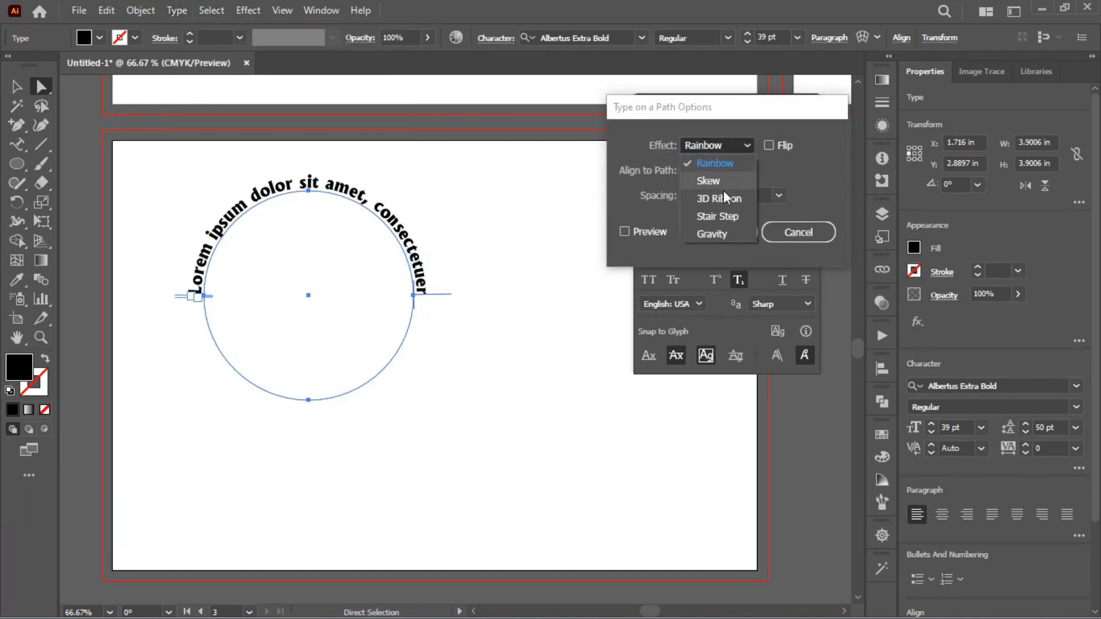
{"action": "left_click", "coordinate": [778, 193]}
{"action": "left_click", "coordinate": [733, 171]}
{"action": "left_click", "coordinate": [720, 205]}
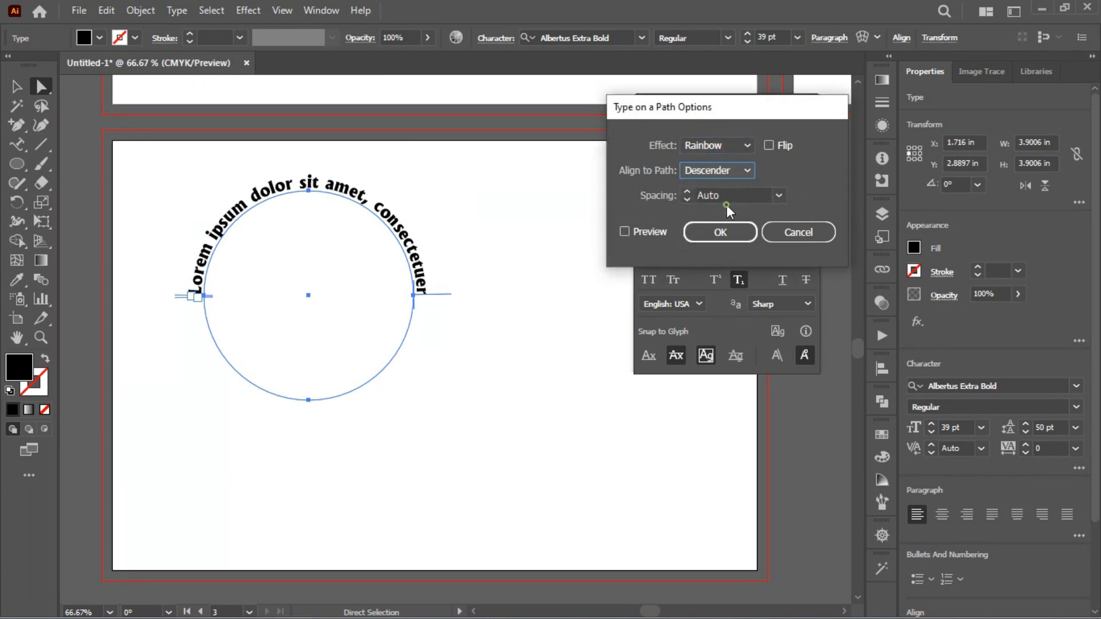
{"action": "left_click", "coordinate": [720, 235]}
{"action": "left_click", "coordinate": [470, 169]}
{"action": "left_click_drag", "start_coordinate": [367, 192], "coordinate": [331, 201]}
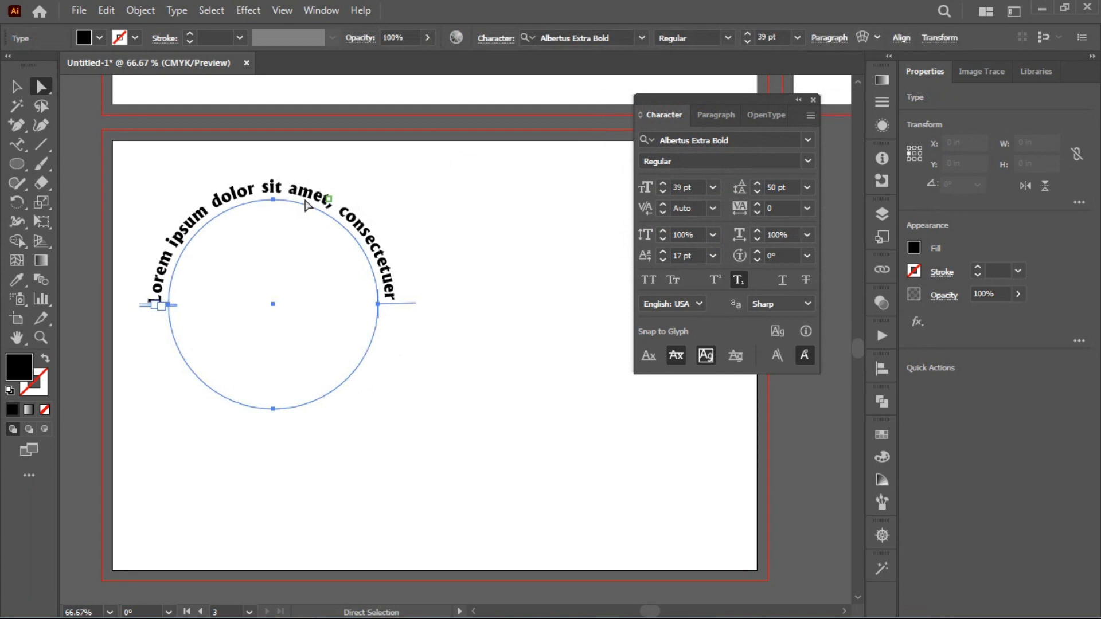
- Add vertical placeholder text beside the circular text, enlarge it to about 0.58 × 4.70 in and move it to about X 7.19, Y 3.03 in
{"action": "left_click", "coordinate": [17, 144]}
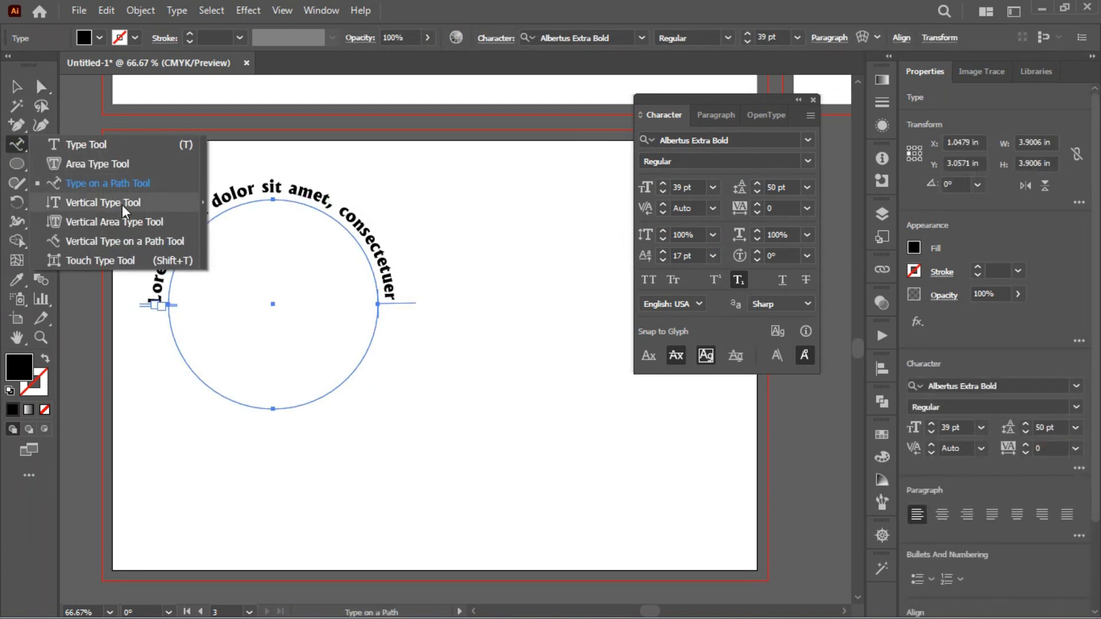
{"action": "left_click", "coordinate": [103, 202]}
{"action": "left_click", "coordinate": [451, 185]}
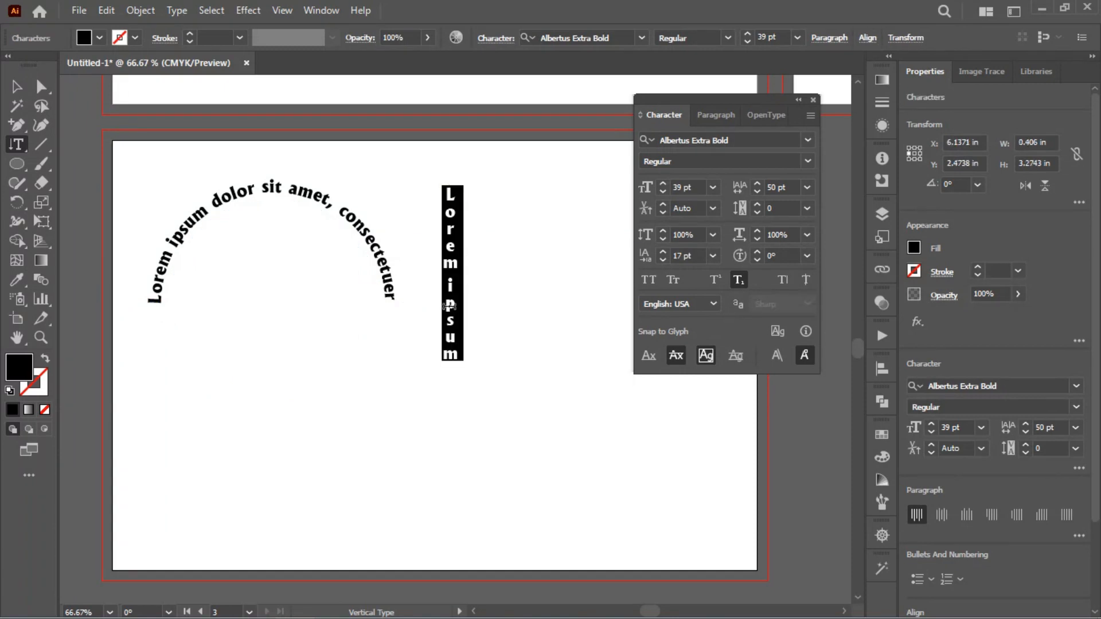
{"action": "left_click", "coordinate": [16, 86]}
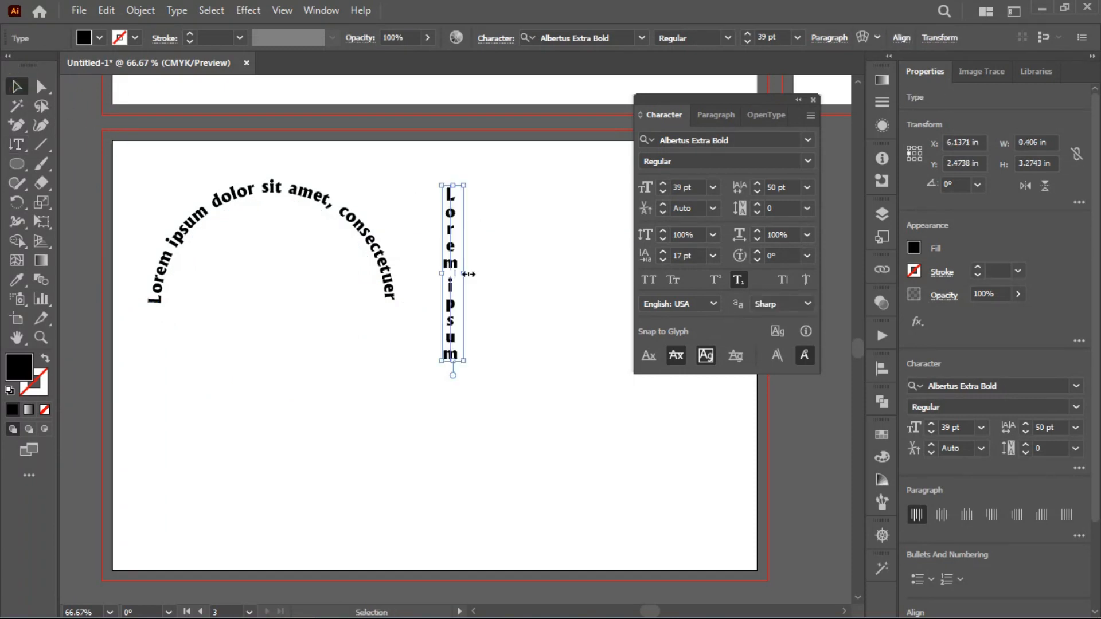
{"action": "left_click_drag", "start_coordinate": [465, 274], "coordinate": [473, 316]}
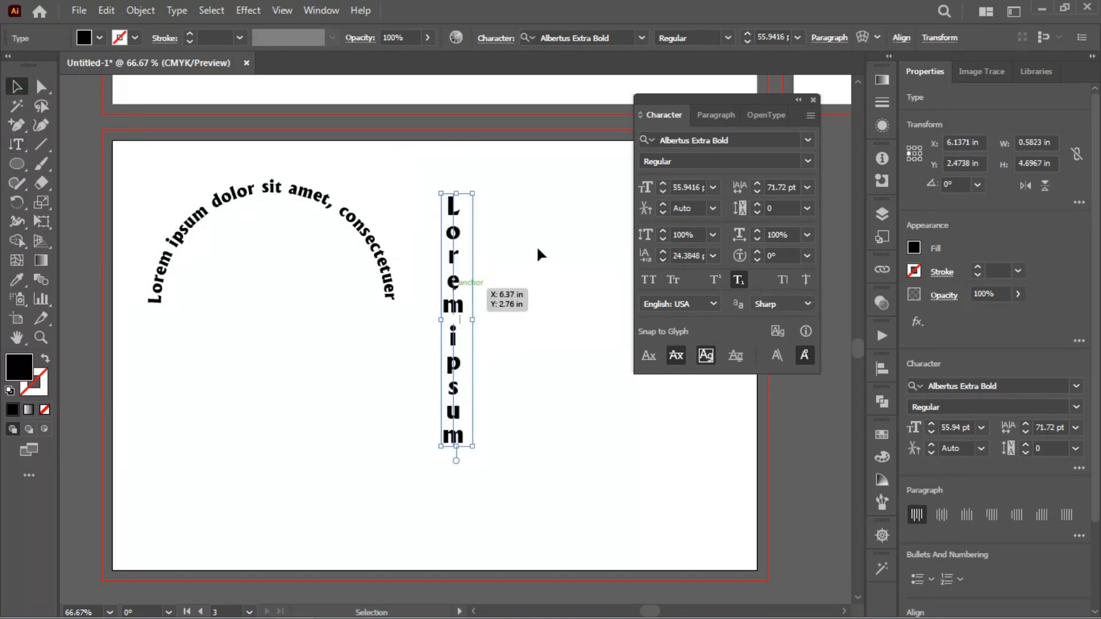
{"action": "left_click_drag", "start_coordinate": [457, 222], "coordinate": [515, 205]}
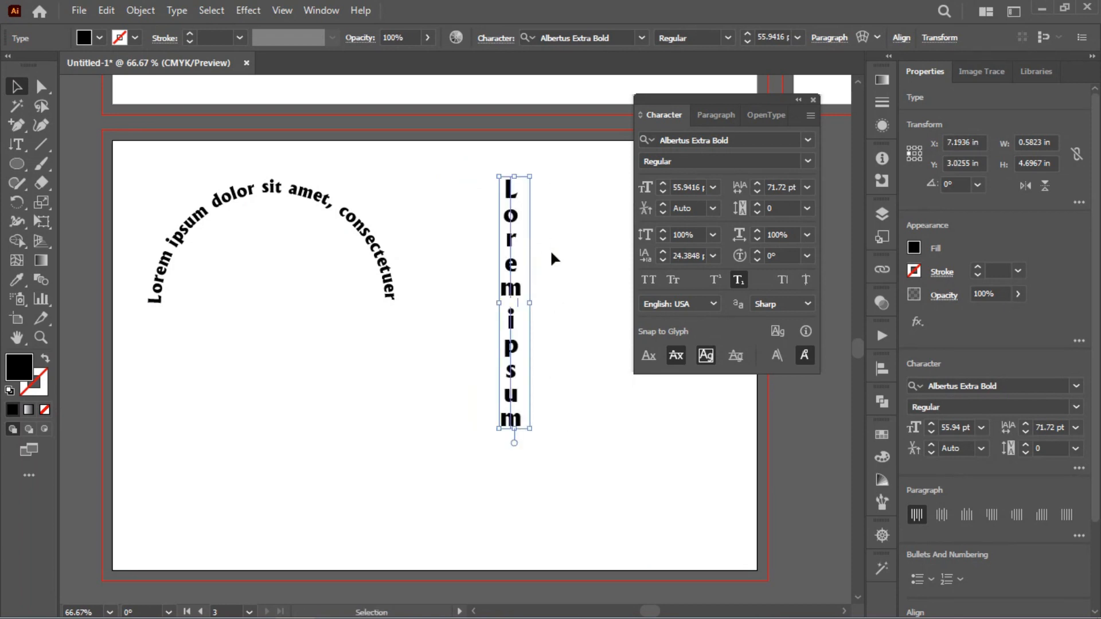
- Delete the vertical text and the circular path text
{"action": "key", "text": "Delete"}
{"action": "left_click", "coordinate": [328, 198]}
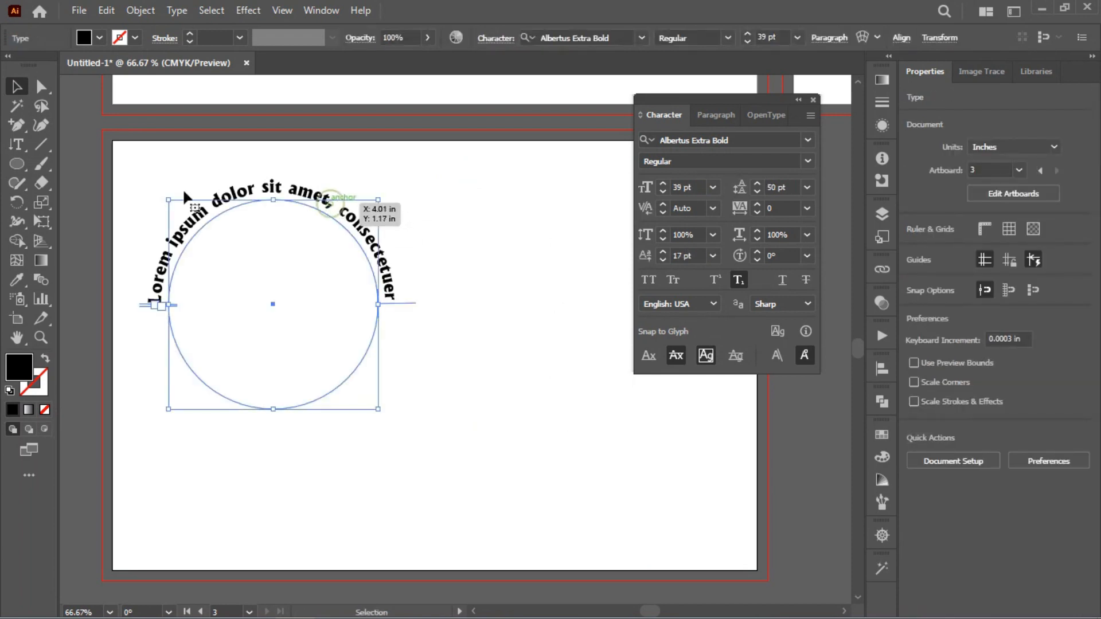
{"action": "key", "text": "Delete"}
- Create a text frame about 7.04 × 6.51 in with placeholder text on the artboard using the regular Type tool
{"action": "left_click", "coordinate": [17, 148]}
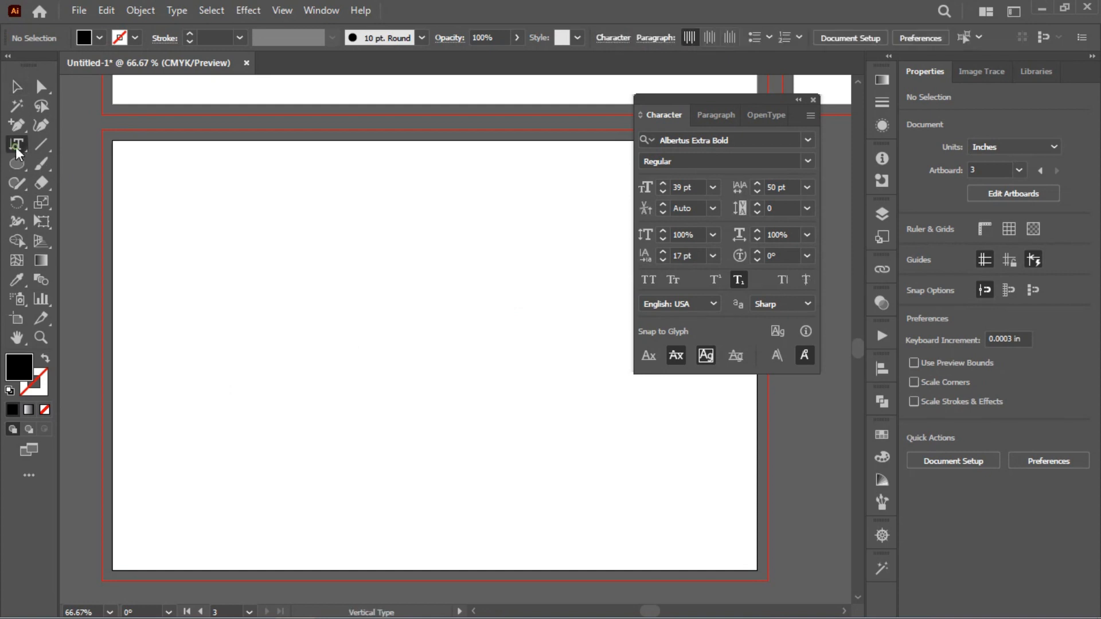
{"action": "left_click_drag", "start_coordinate": [14, 147], "coordinate": [85, 144]}
{"action": "left_click_drag", "start_coordinate": [253, 167], "coordinate": [631, 516]}
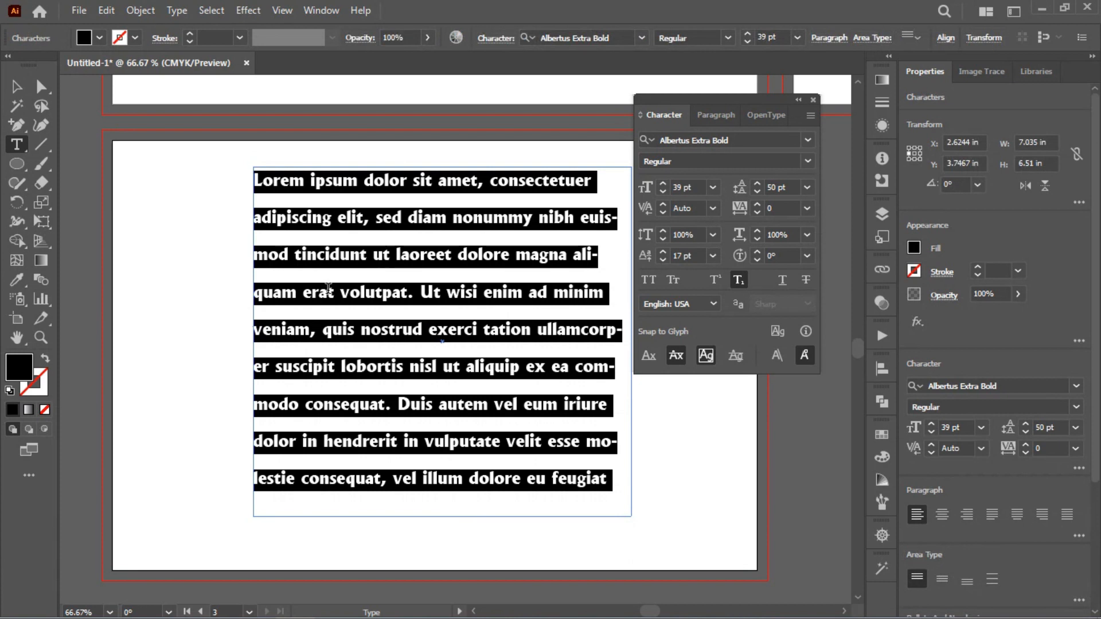
- Set the placeholder paragraph's font size to 20 pt and its leading to 22 pt
{"action": "left_click", "coordinate": [703, 188]}
{"action": "type", "text": "12"}
{"action": "key", "text": "Return"}
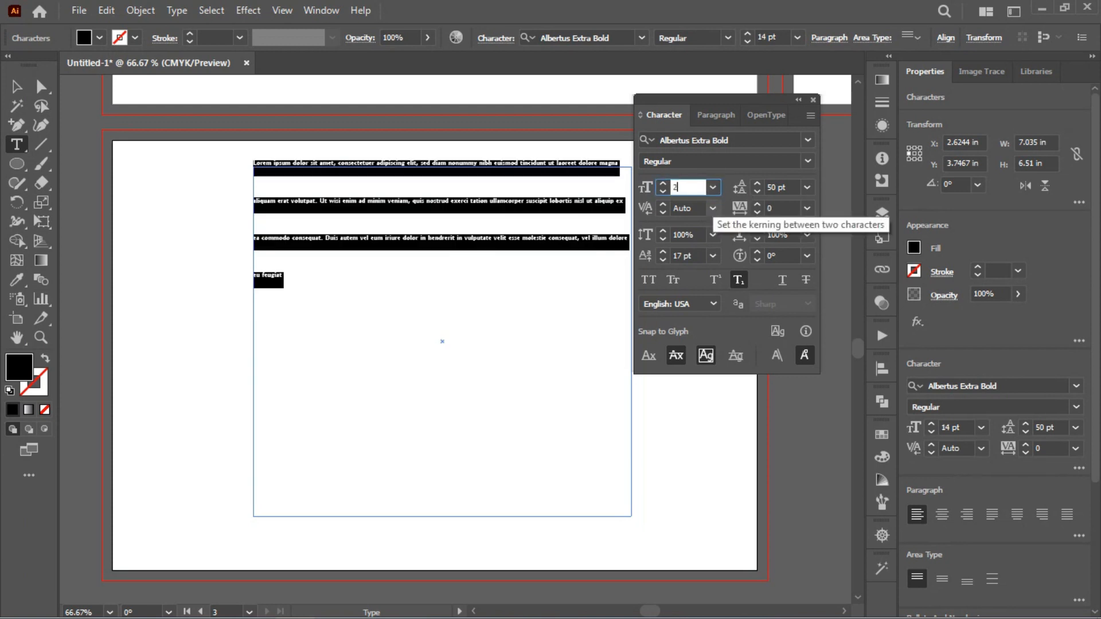
{"action": "type", "text": "20"}
{"action": "key", "text": "Return"}
{"action": "double_click", "coordinate": [780, 187]}
{"action": "type", "text": "22"}
{"action": "key", "text": "Return"}
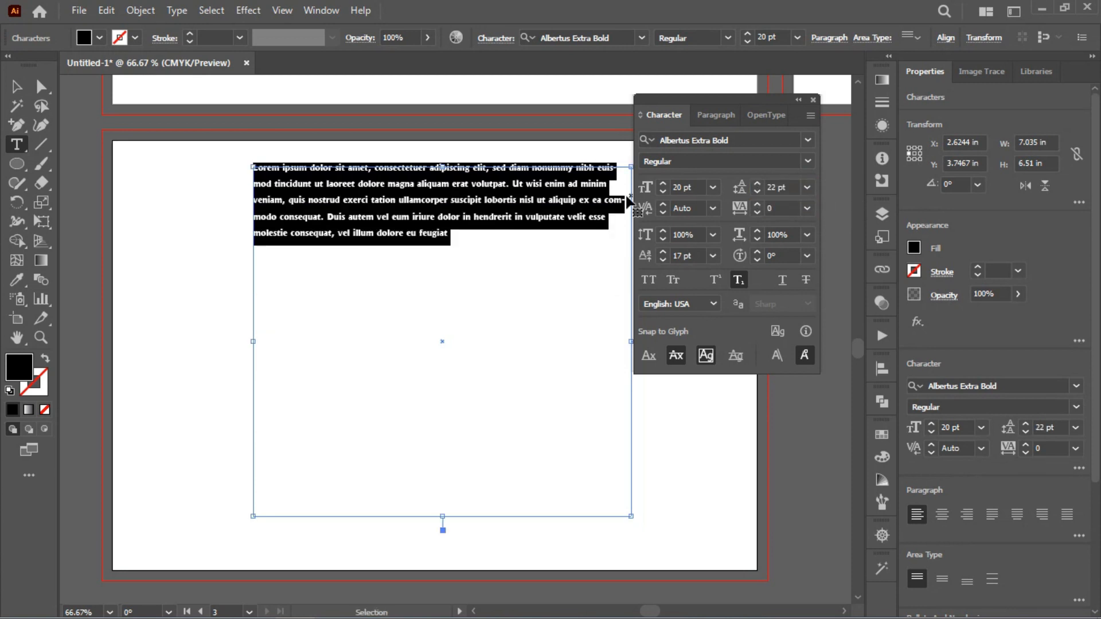
- Try right and center alignment on the paragraph, and justify it with the last line aligned left
{"action": "left_click", "coordinate": [714, 115]}
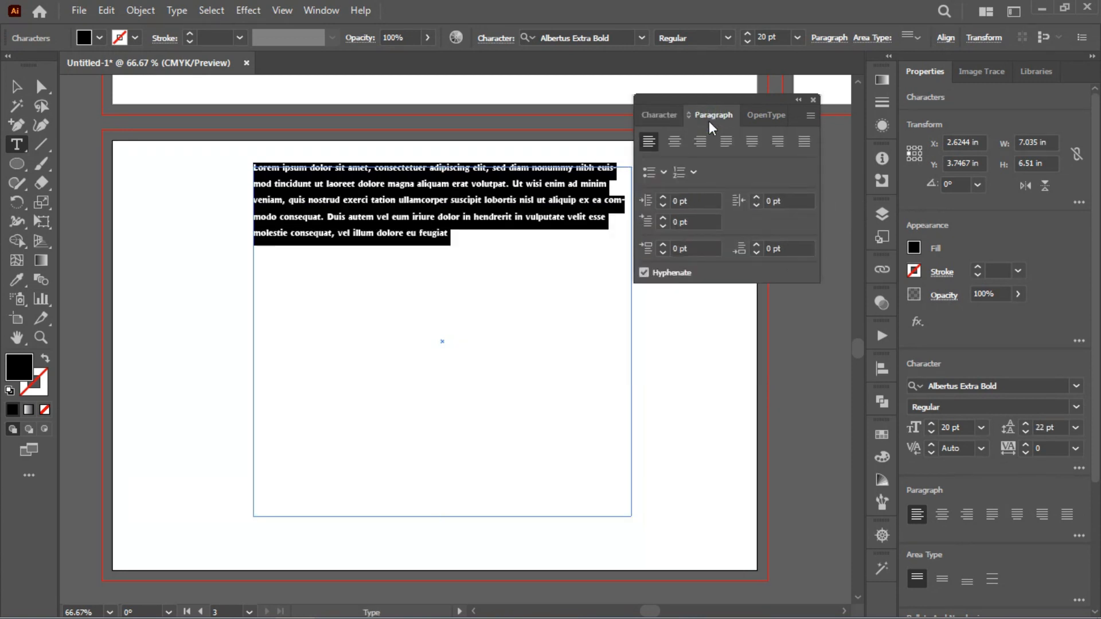
{"action": "left_click", "coordinate": [700, 141]}
{"action": "left_click", "coordinate": [674, 141]}
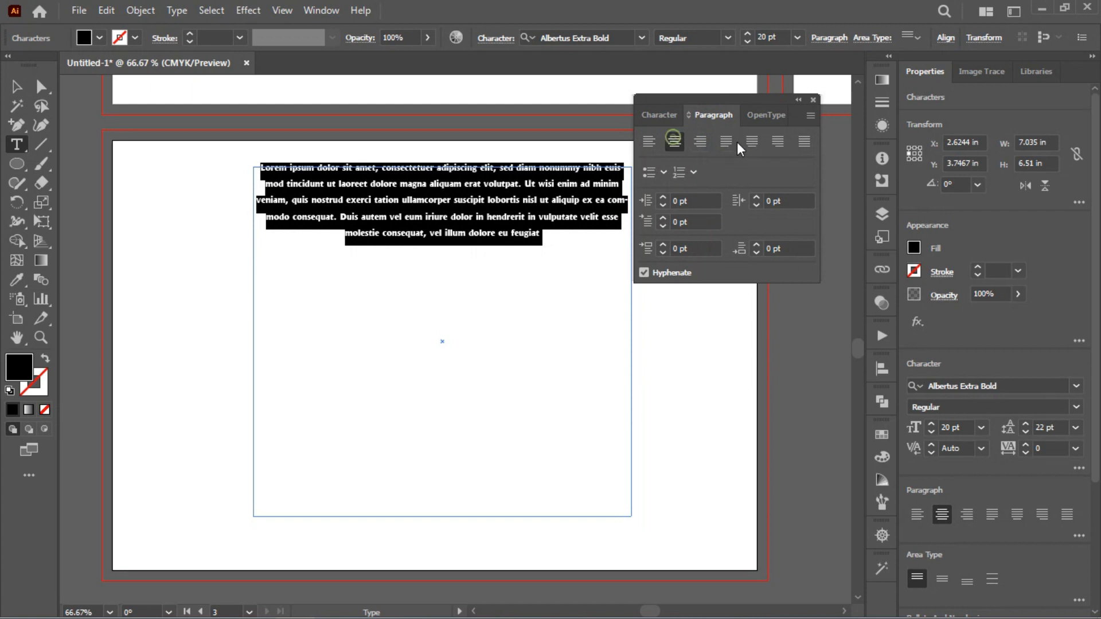
{"action": "left_click", "coordinate": [723, 141]}
- Move the justified text frame to about X 1.06, Y 3.87 in and select all of its text
{"action": "left_click", "coordinate": [434, 219], "text": "ctrl"}
{"action": "left_click_drag", "start_coordinate": [433, 221], "coordinate": [349, 227]}
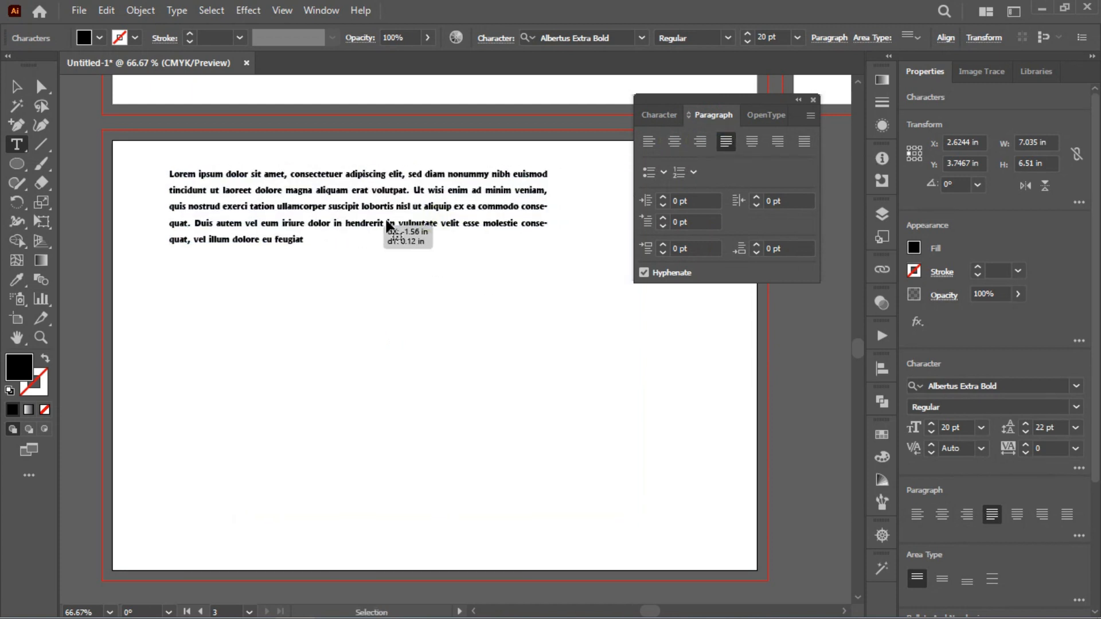
{"action": "left_click", "coordinate": [582, 181], "text": "ctrl"}
{"action": "left_click", "coordinate": [331, 228], "text": "ctrl"}
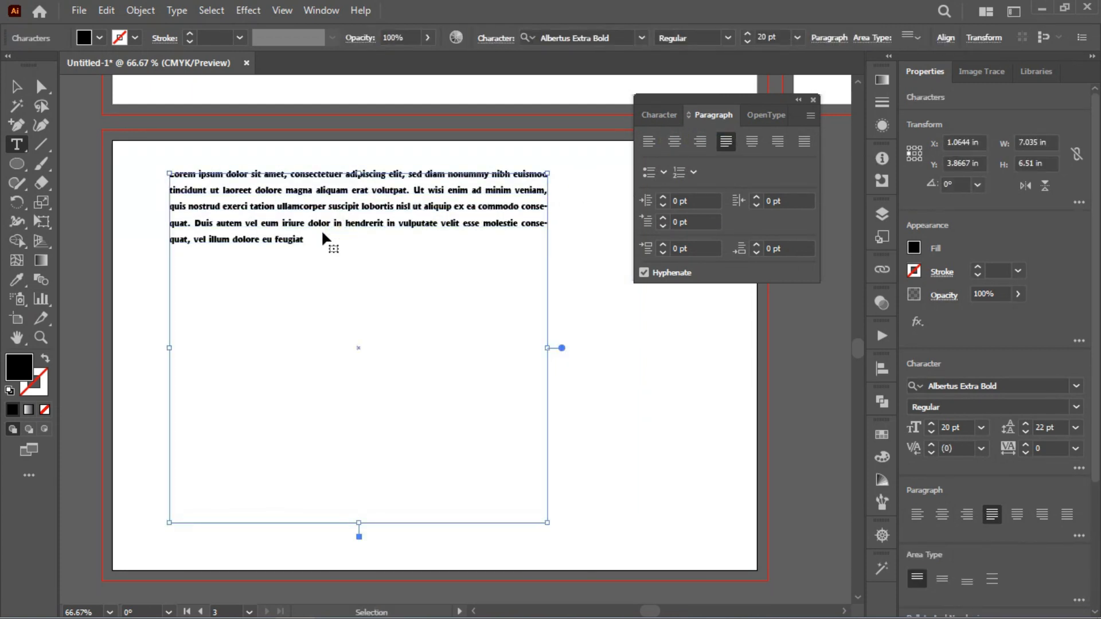
{"action": "key", "text": "ctrl+a"}
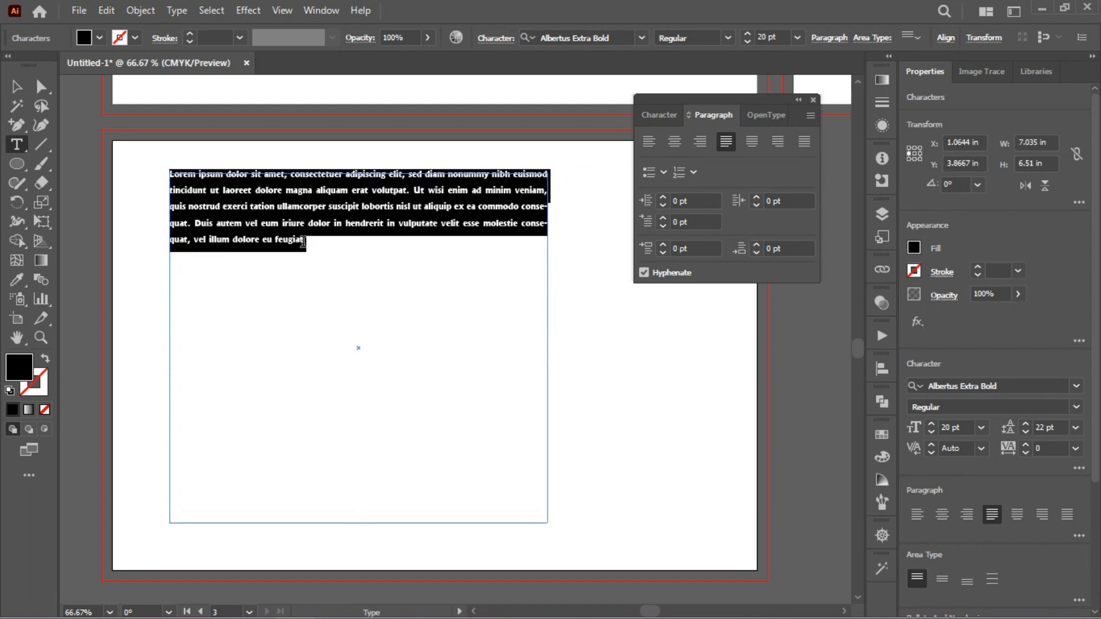
- Paste the placeholder paragraph four more times at the end of the existing text in the frame
{"action": "left_click", "coordinate": [351, 241]}
{"action": "key", "text": "ctrl+v"}
{"action": "key", "text": "ctrl+v"}
{"action": "key", "text": "ctrl+v"}
{"action": "key", "text": "ctrl+v"}
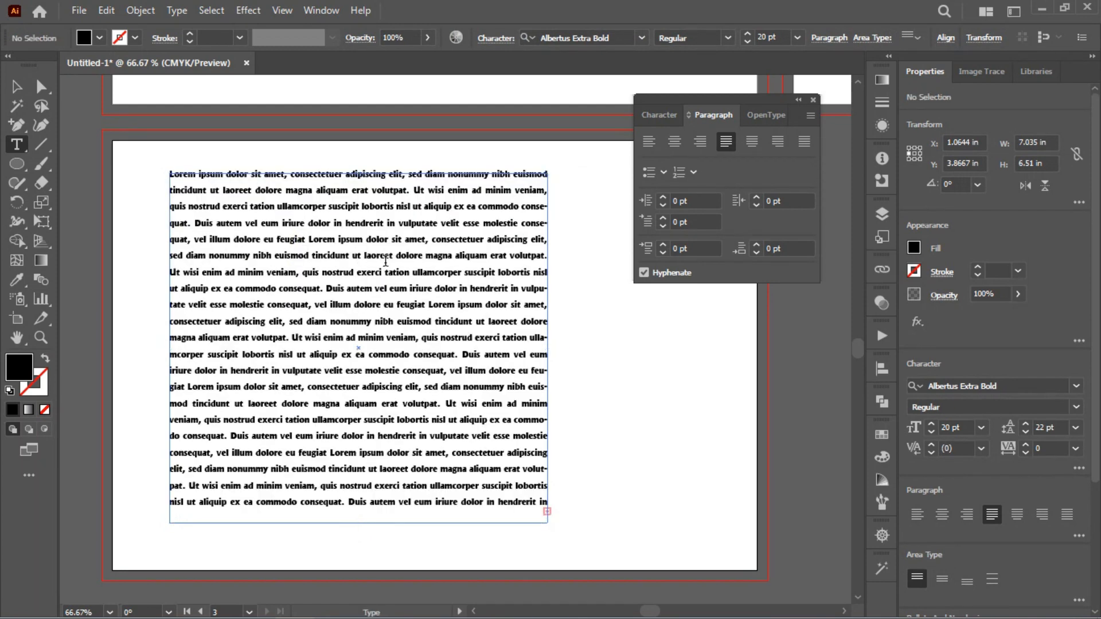
{"action": "left_click", "coordinate": [609, 291], "text": "ctrl"}
- Change the font of the whole text frame to Myriad Pro
{"action": "key", "text": "v"}
{"action": "left_click", "coordinate": [415, 246]}
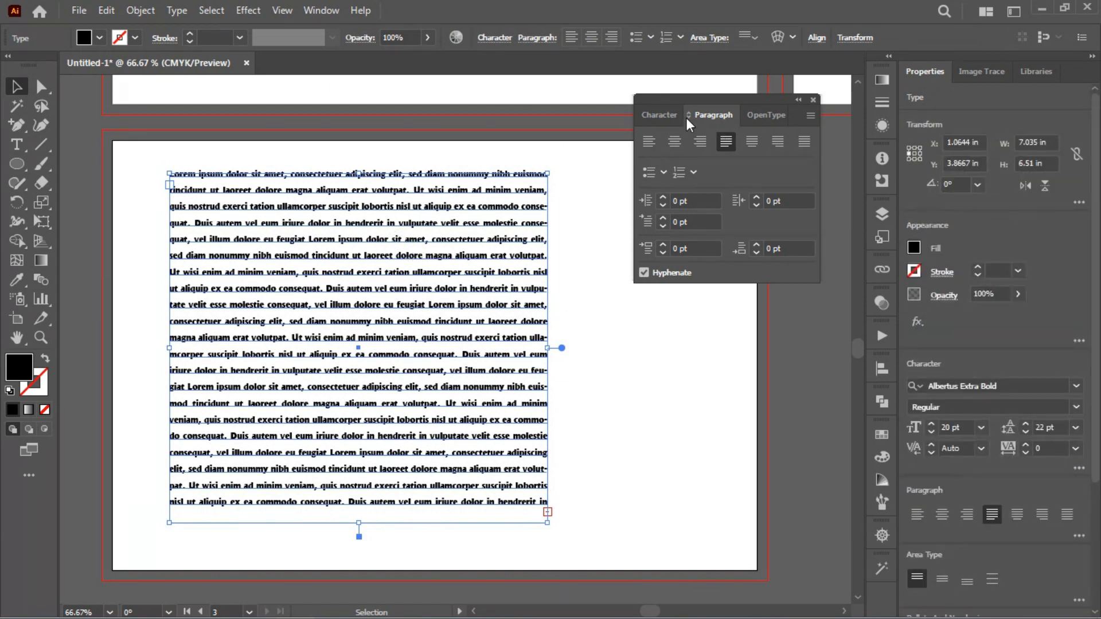
{"action": "left_click", "coordinate": [648, 114]}
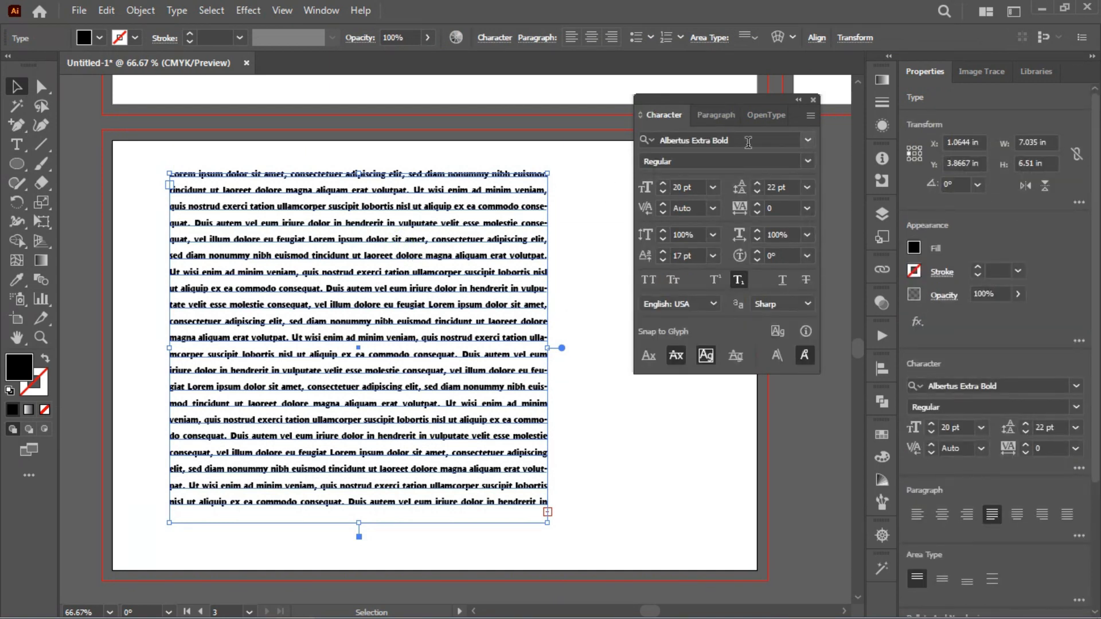
{"action": "left_click", "coordinate": [808, 163]}
{"action": "left_click", "coordinate": [808, 163]}
{"action": "left_click", "coordinate": [808, 141]}
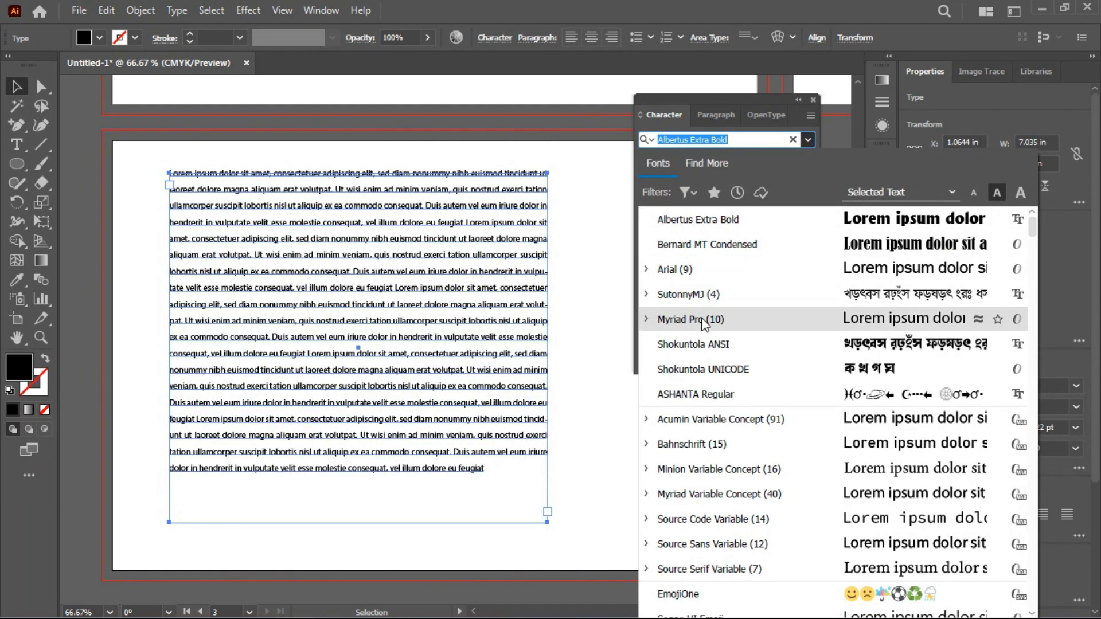
{"action": "left_click", "coordinate": [703, 323]}
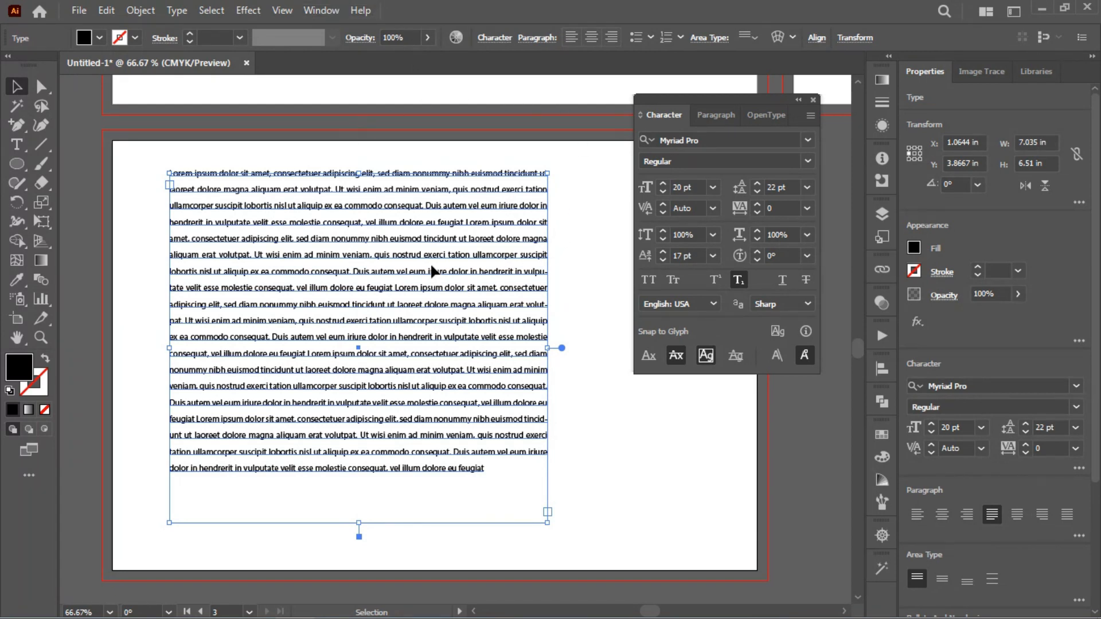
- Move the text frame horizontally to about X 0.84 in and keep it selected
{"action": "left_click", "coordinate": [586, 205]}
{"action": "mouse_move", "coordinate": [418, 253]}
{"action": "left_mouse_down"}
{"action": "mouse_move", "coordinate": [387, 258]}
{"action": "mouse_move", "coordinate": [406, 255]}
{"action": "left_mouse_up"}
{"action": "left_click", "coordinate": [571, 207]}
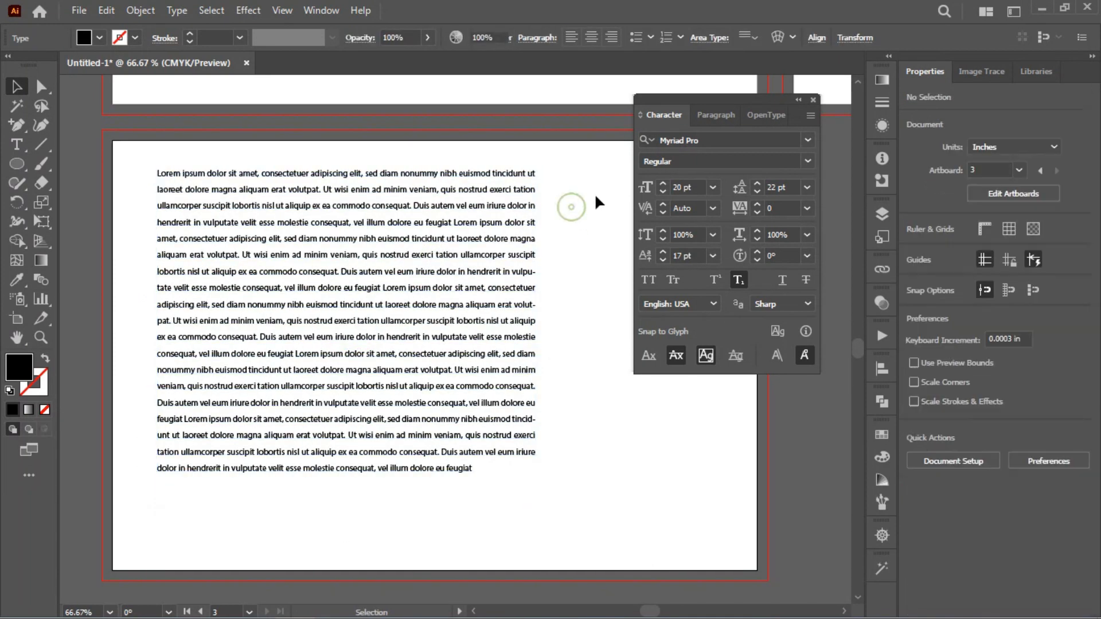
{"action": "left_click", "coordinate": [467, 201]}
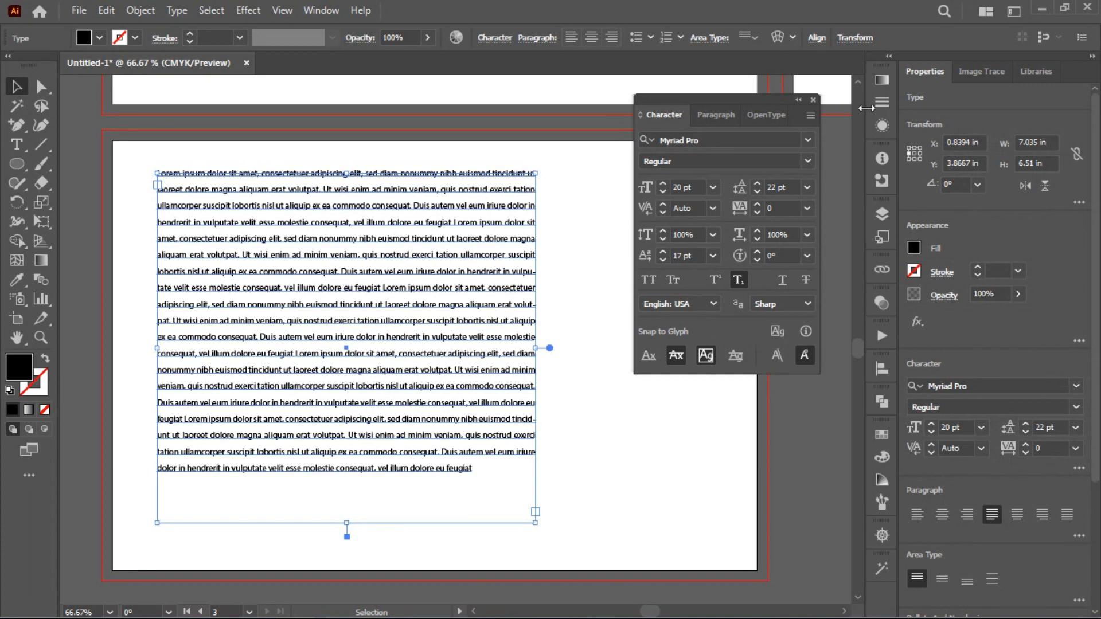
{"action": "left_click", "coordinate": [591, 165]}
{"action": "left_click", "coordinate": [319, 215]}
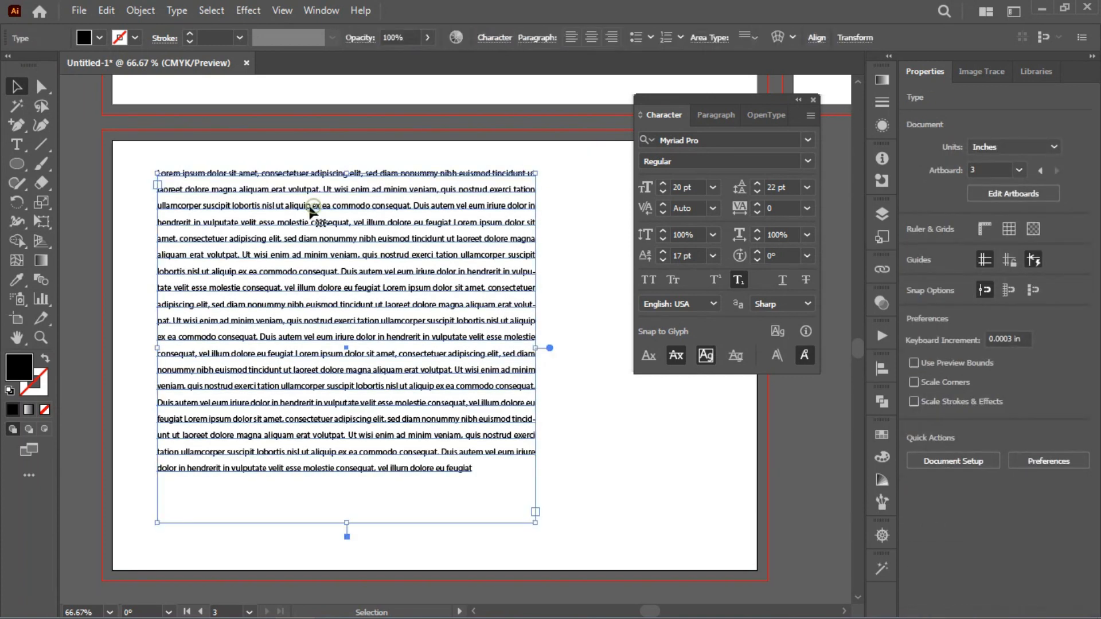
- Select only the text frame's path with Direct Selection and fill it yellow with Y at 72% and the other CMYK values at 0
{"action": "left_click_drag", "start_coordinate": [17, 163], "coordinate": [37, 166]}
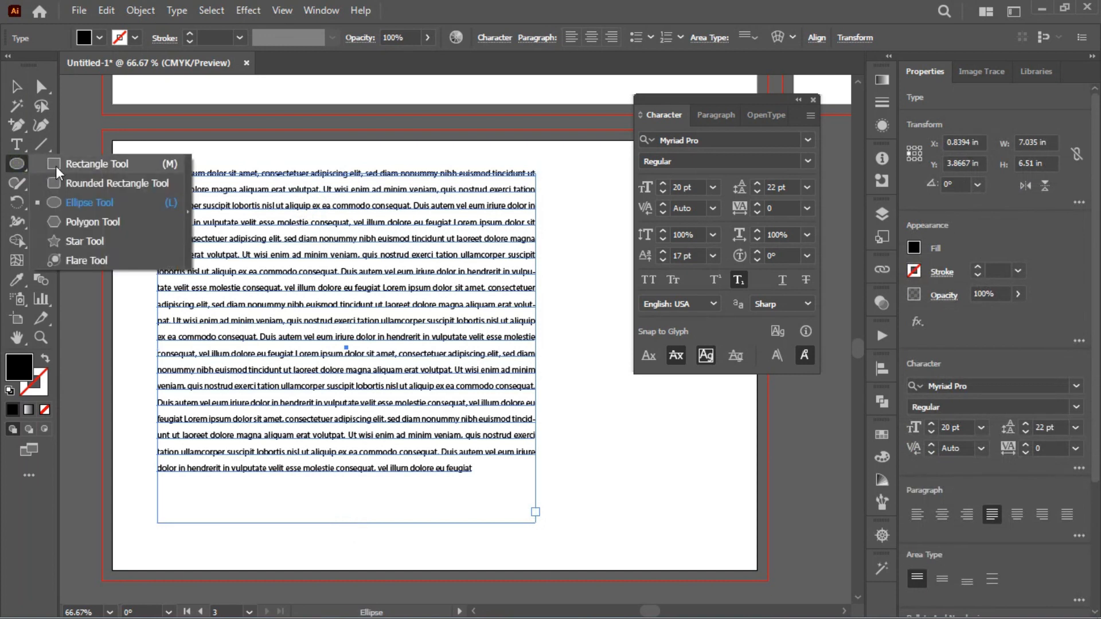
{"action": "left_click", "coordinate": [57, 167]}
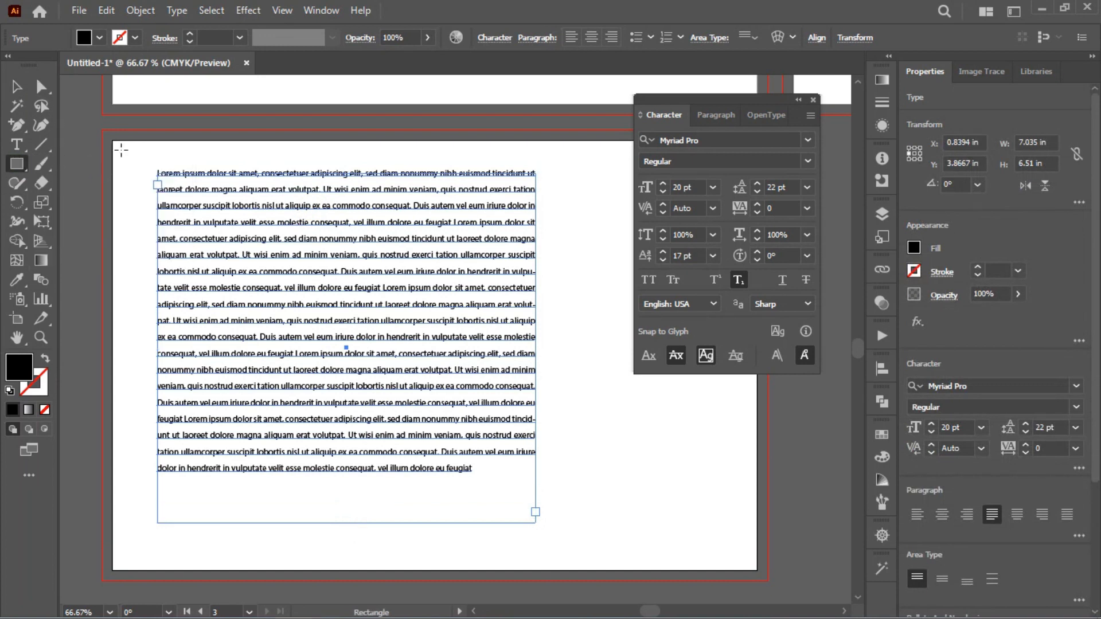
{"action": "left_click", "coordinate": [41, 86]}
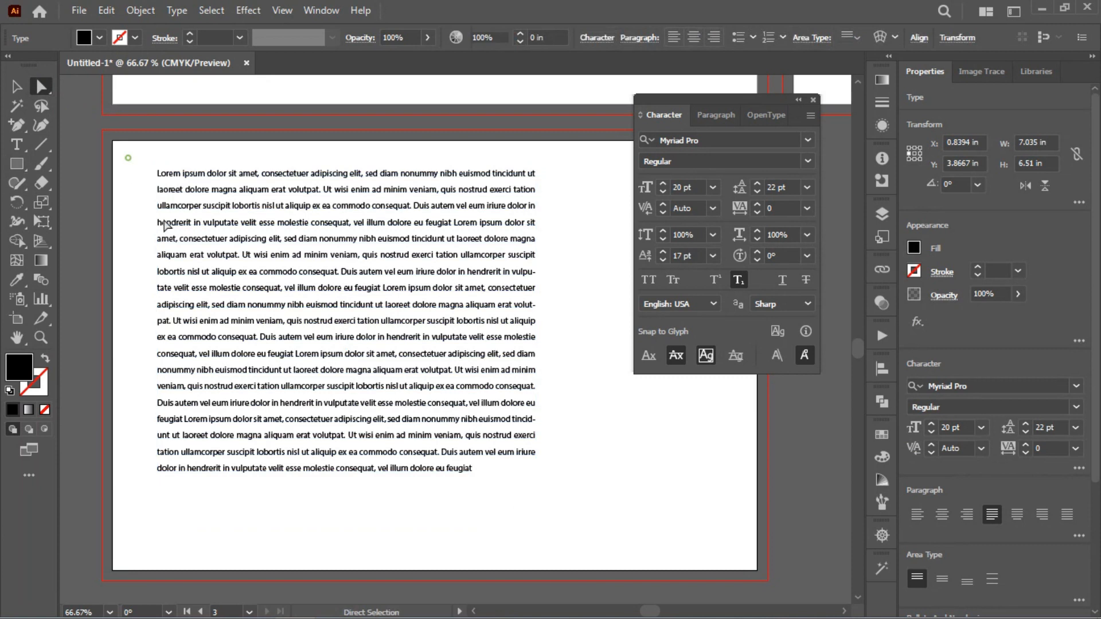
{"action": "left_click", "coordinate": [172, 518]}
{"action": "left_click", "coordinate": [159, 484]}
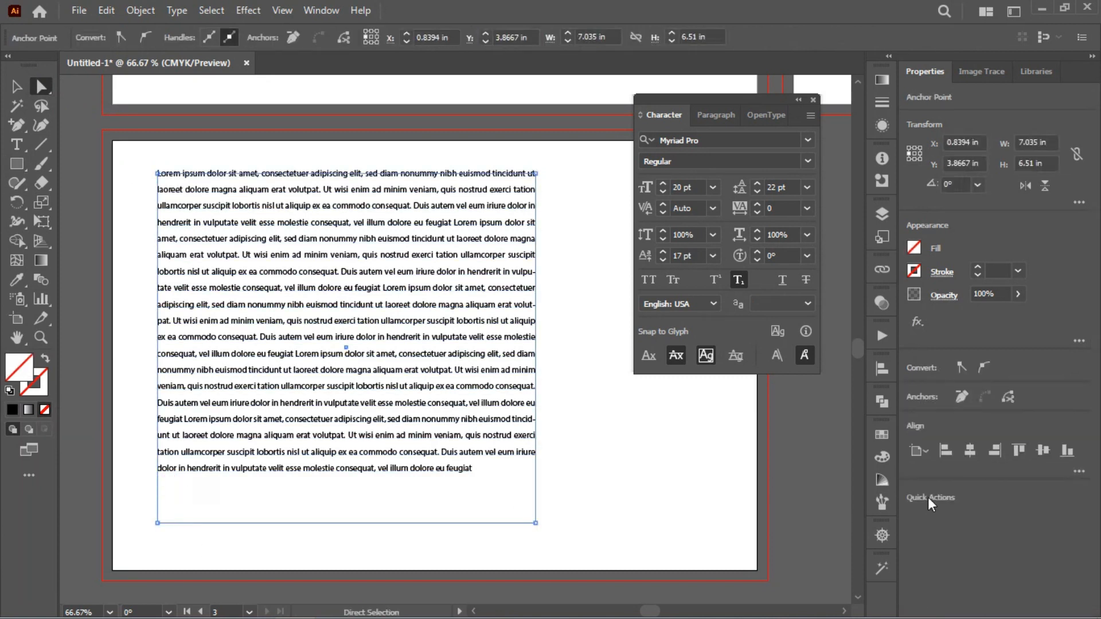
{"action": "left_click", "coordinate": [931, 247]}
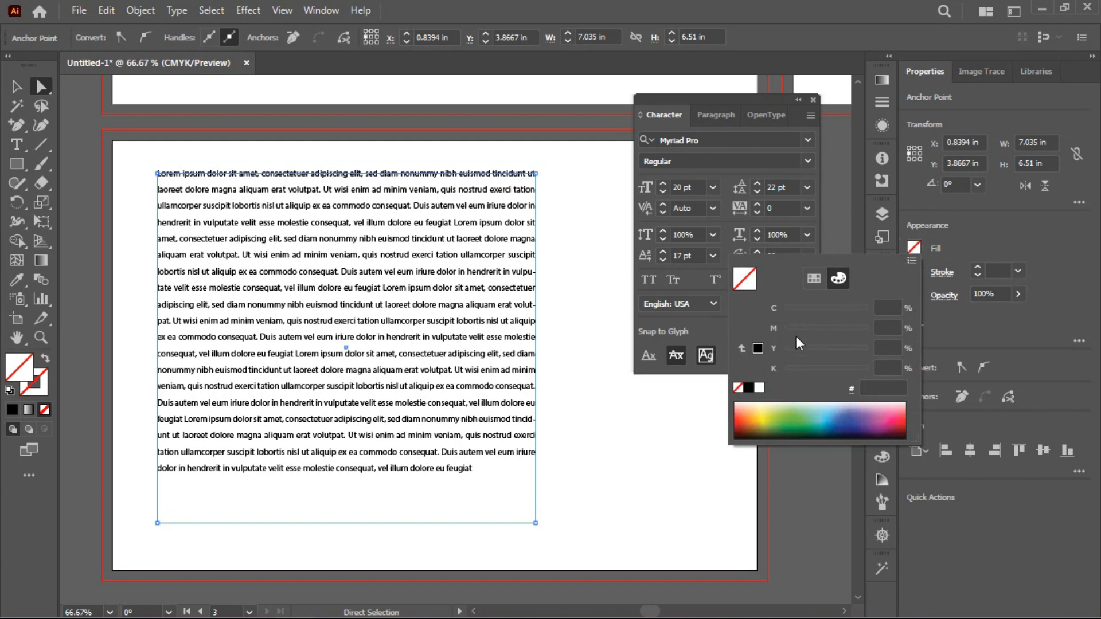
{"action": "left_click", "coordinate": [802, 329]}
{"action": "left_click_drag", "start_coordinate": [806, 367], "coordinate": [845, 352]}
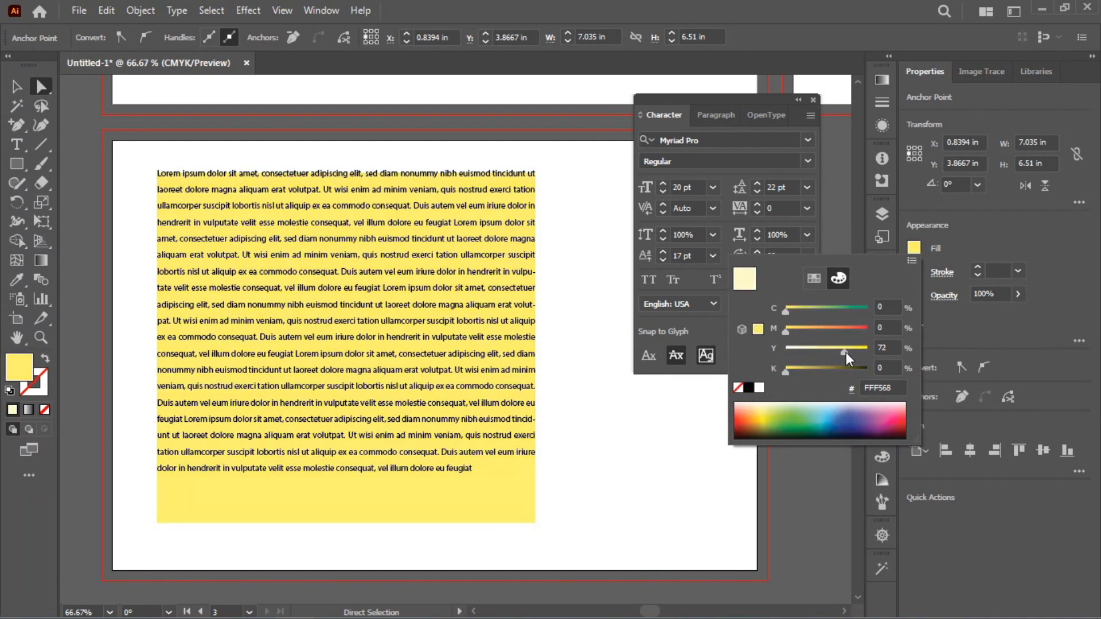
- Move the yellow text frame together with its text to about X 0.69, Y 3.77 in
{"action": "left_click", "coordinate": [487, 139]}
{"action": "left_click_drag", "start_coordinate": [421, 274], "coordinate": [427, 232]}
{"action": "left_click", "coordinate": [16, 87]}
{"action": "left_click_drag", "start_coordinate": [340, 173], "coordinate": [317, 230]}
{"action": "left_click", "coordinate": [614, 307]}
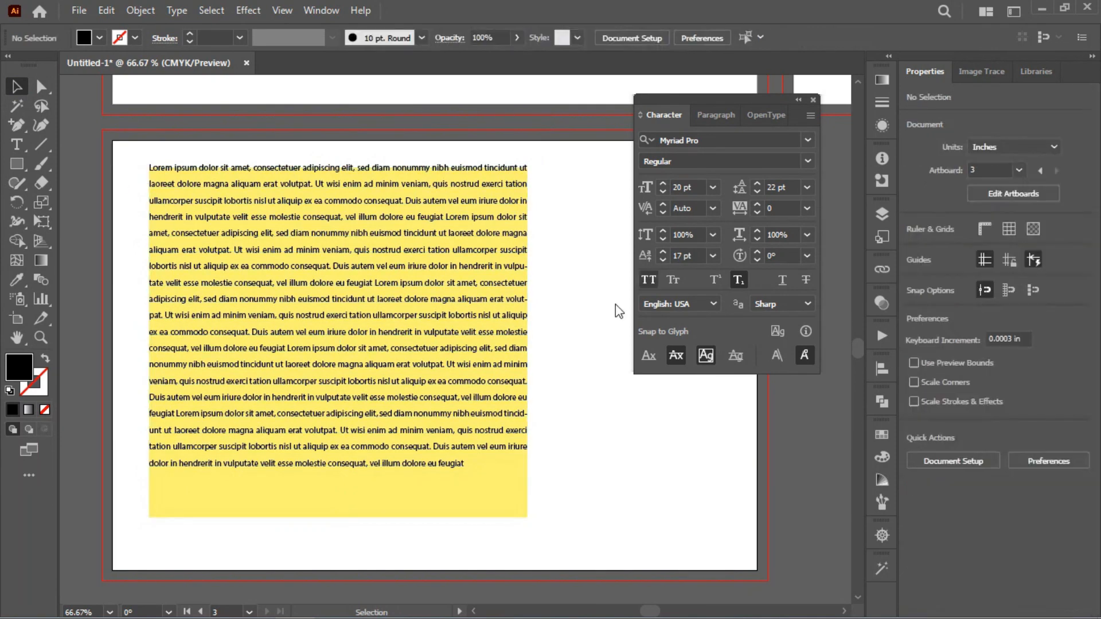
{"action": "left_click", "coordinate": [467, 321]}
{"action": "double_click", "coordinate": [466, 319]}
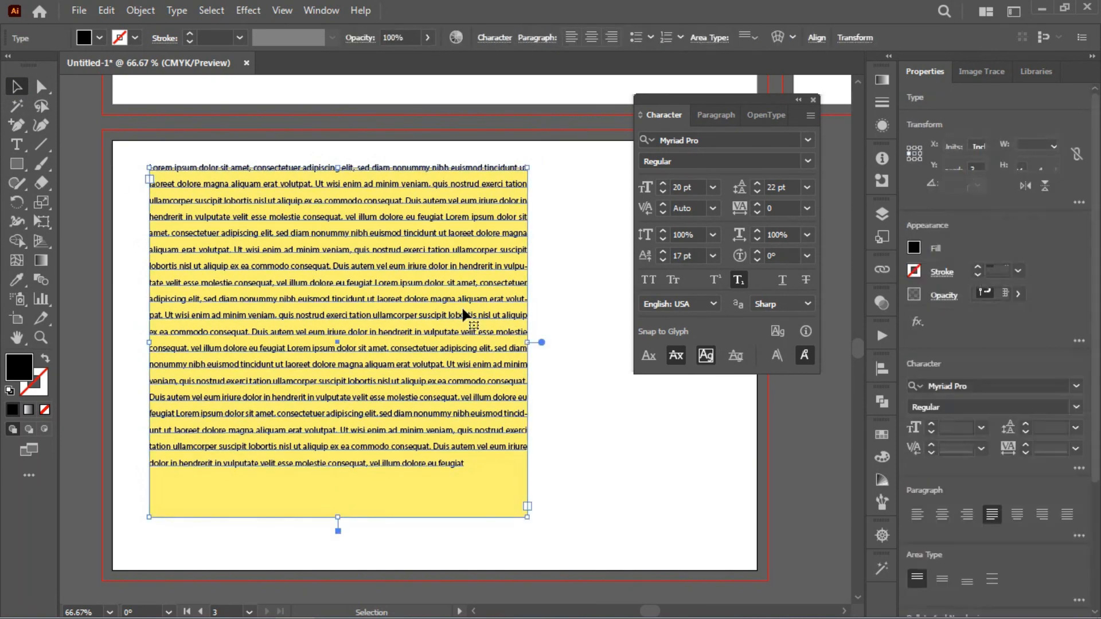
{"action": "left_click", "coordinate": [477, 280]}
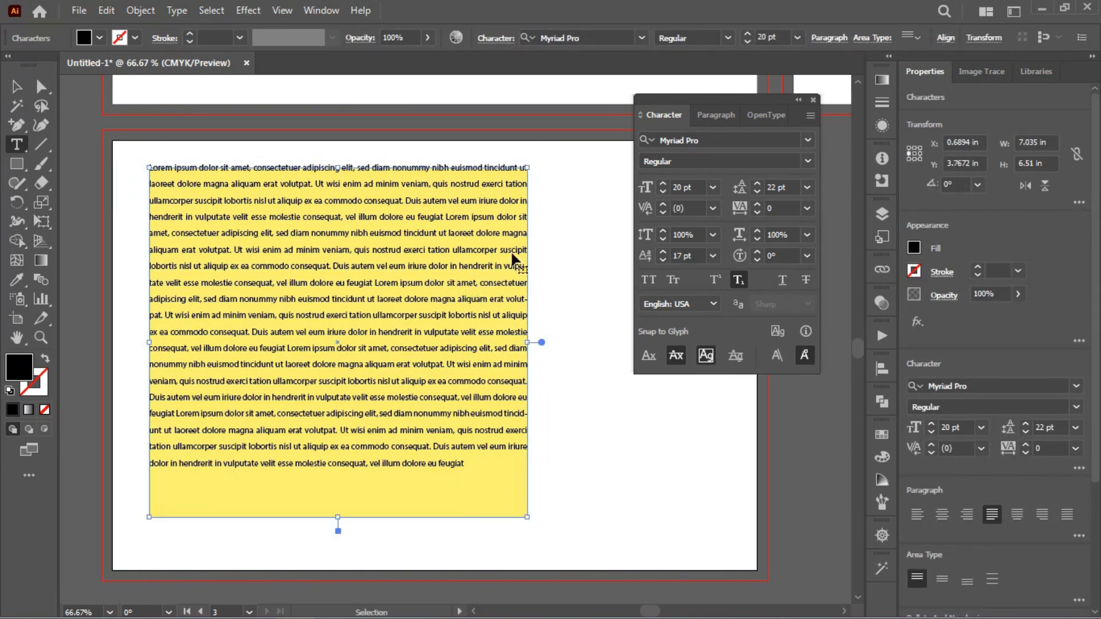
{"action": "key", "text": "ctrl+a"}
{"action": "left_click", "coordinate": [465, 465]}
{"action": "left_click", "coordinate": [546, 337], "text": "ctrl"}
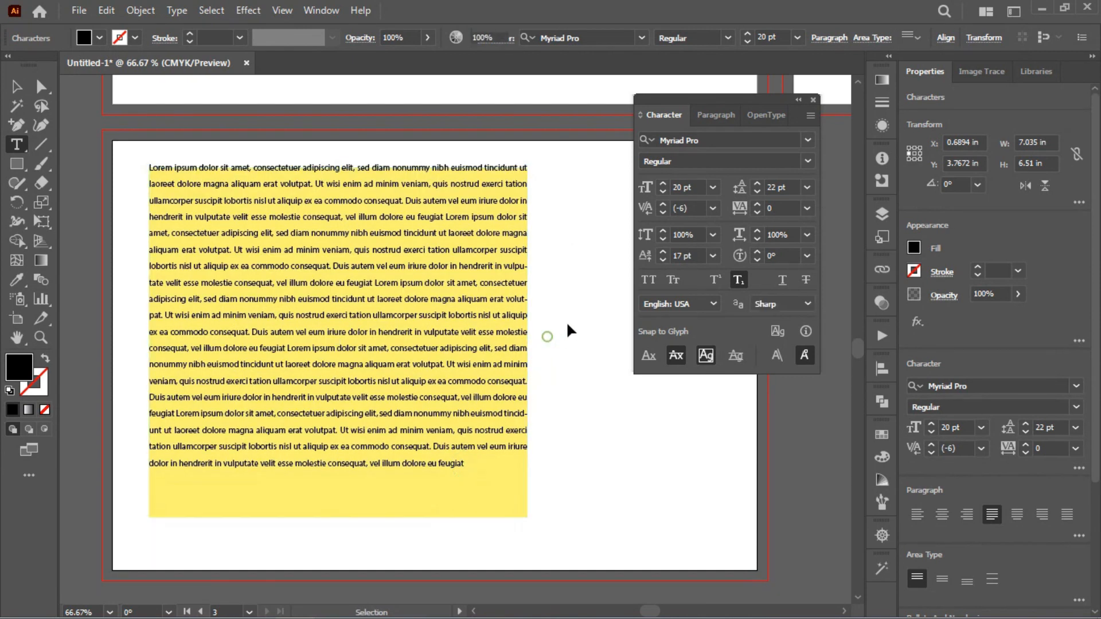
{"action": "key", "text": "v"}
- Delete the yellow text frame and dock the floating Character panel group as an icon at the end of the panel dock
{"action": "left_click", "coordinate": [451, 289]}
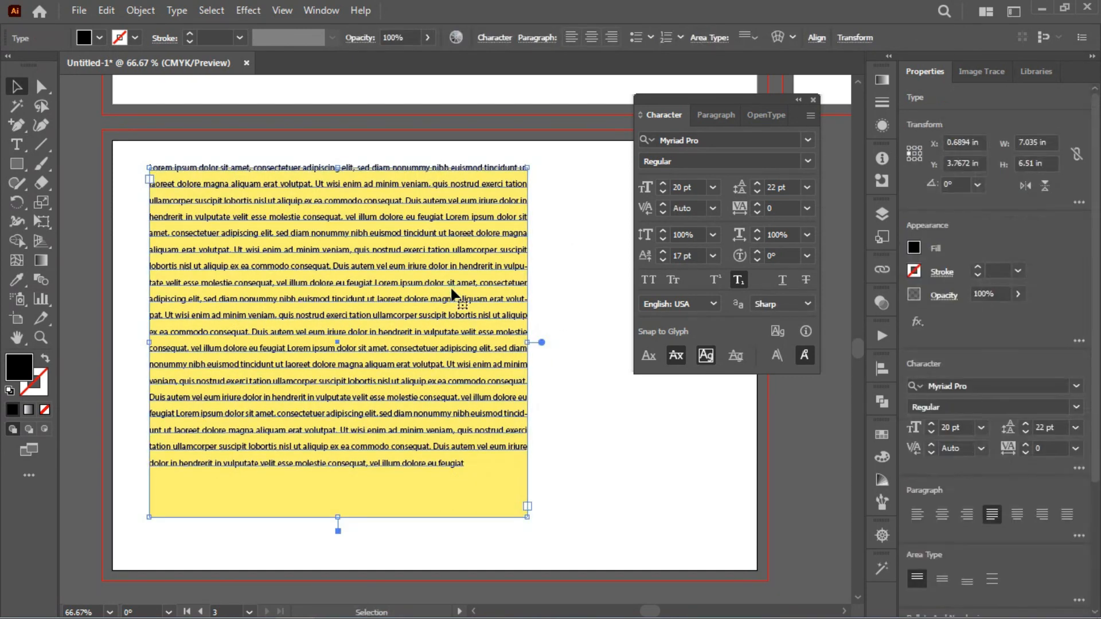
{"action": "key", "text": "Delete"}
{"action": "left_click_drag", "start_coordinate": [755, 106], "coordinate": [887, 600]}
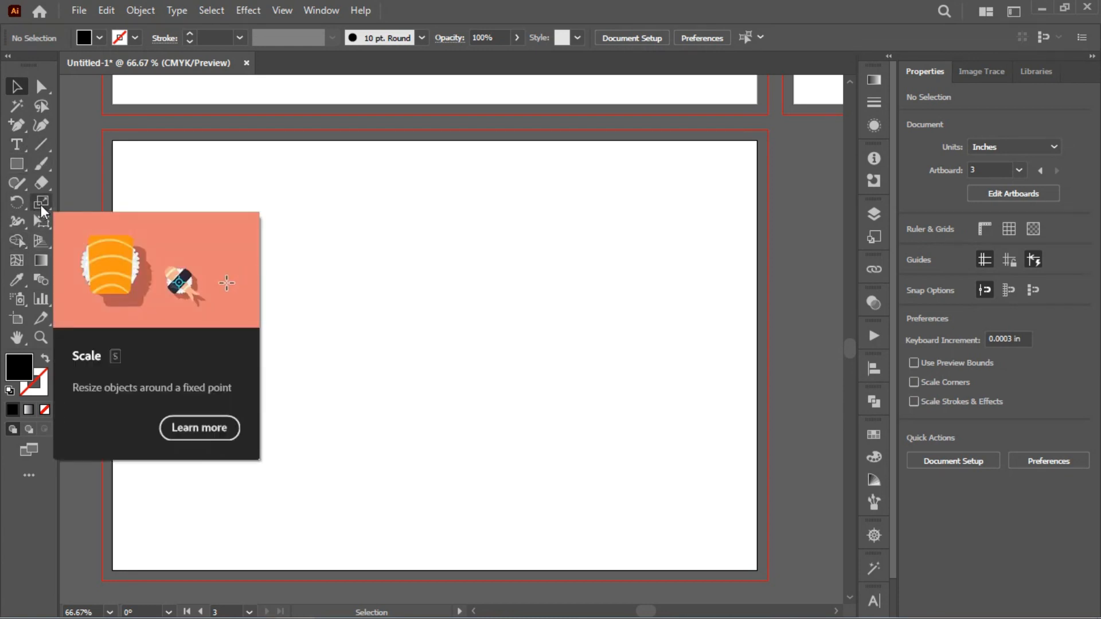
- Draw a horizontal line about 7.28 in long with the Line Segment tool and apply the default black 1 pt stroke with no fill
{"action": "left_click", "coordinate": [43, 146]}
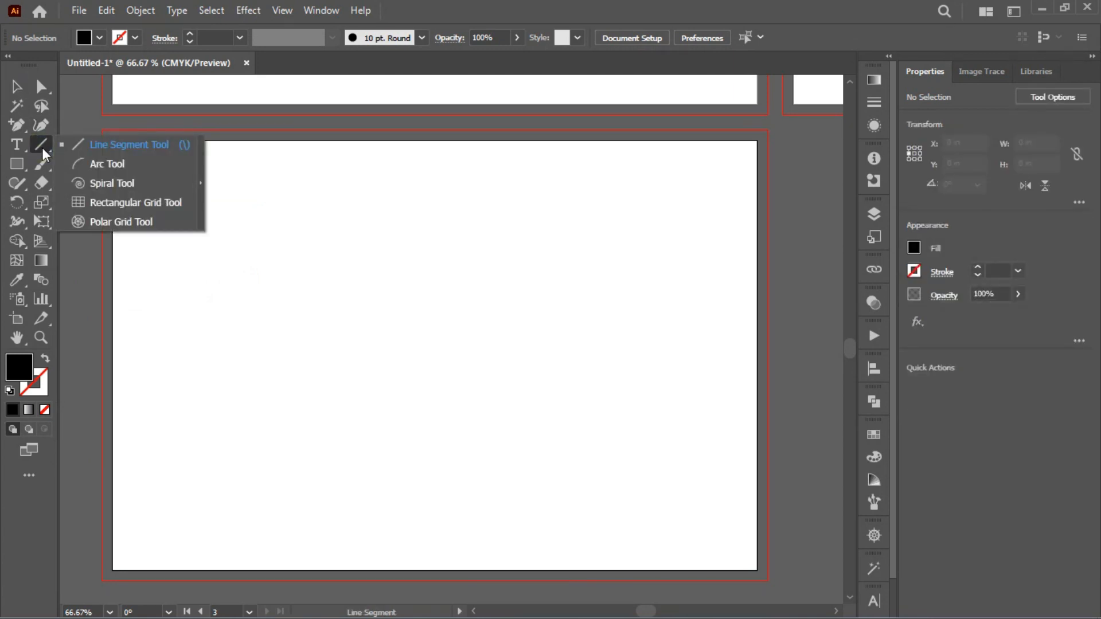
{"action": "left_click", "coordinate": [128, 147]}
{"action": "left_click_drag", "start_coordinate": [160, 199], "coordinate": [551, 199]}
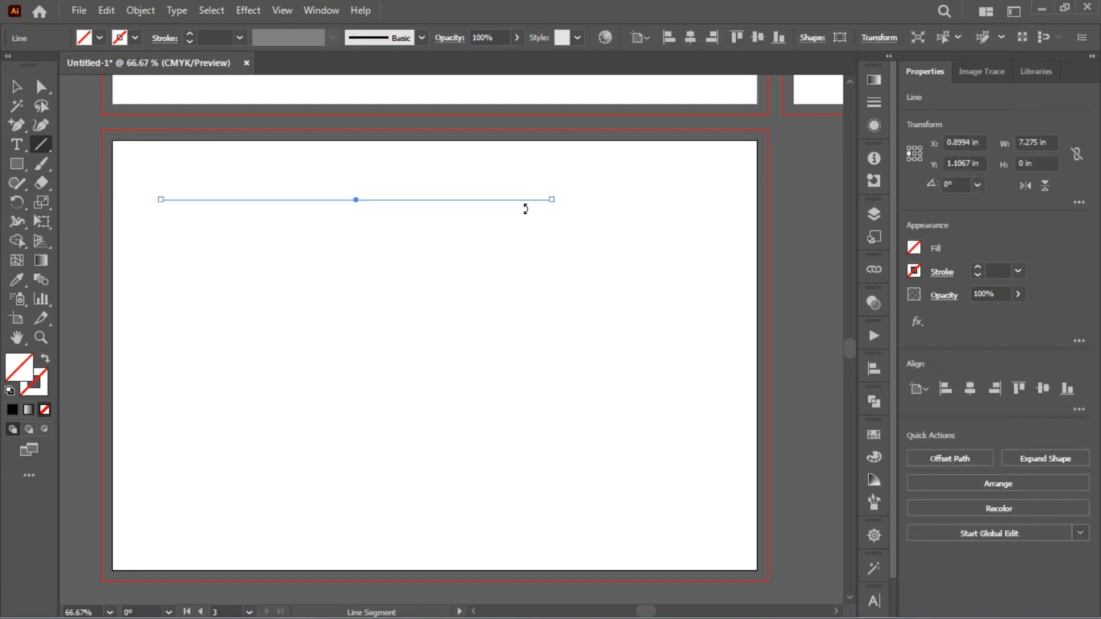
{"action": "left_click", "coordinate": [9, 391]}
{"action": "left_click", "coordinate": [44, 410]}
{"action": "left_click", "coordinate": [308, 168], "text": "ctrl"}
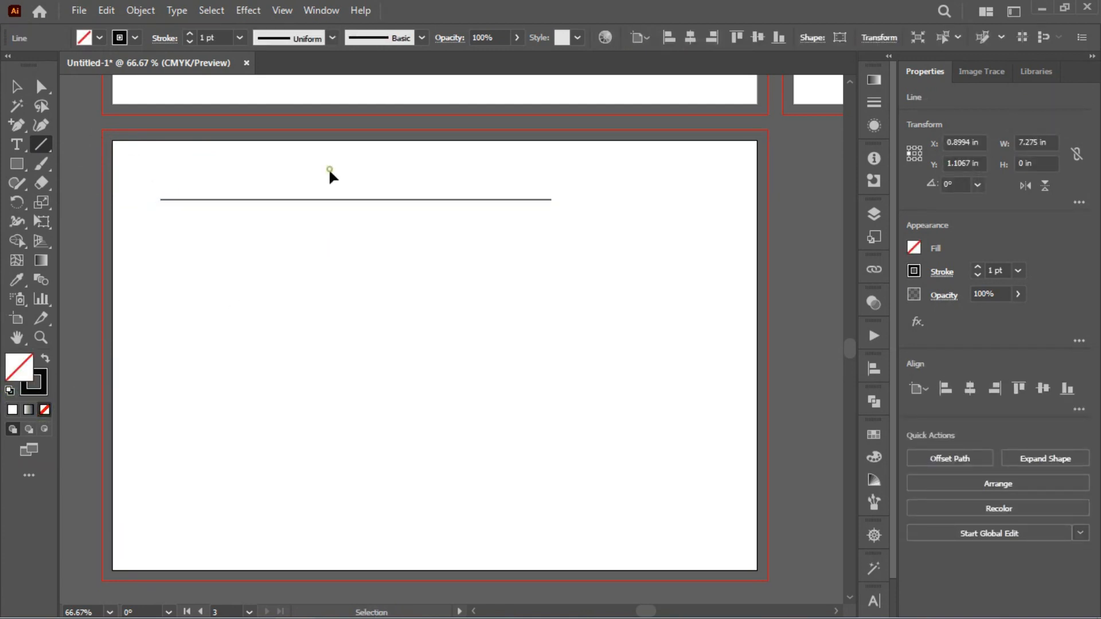
- Remove the stroke from the line and draw a second horizontal line below it
{"action": "left_click", "coordinate": [41, 398]}
{"action": "left_click", "coordinate": [44, 410]}
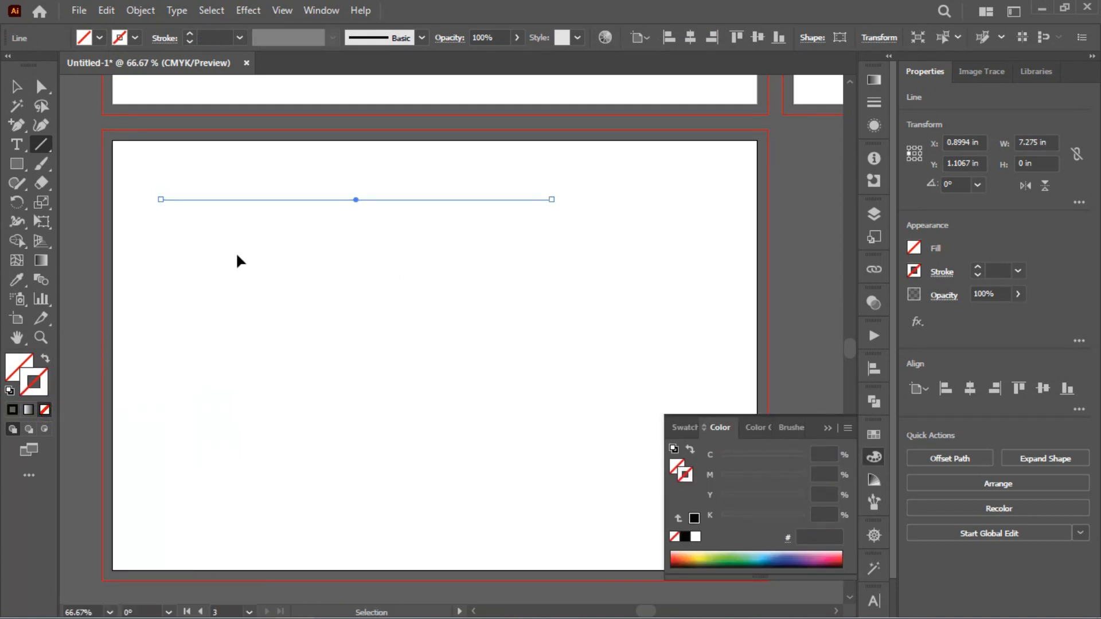
{"action": "left_click", "coordinate": [211, 263], "text": "ctrl"}
{"action": "left_click_drag", "start_coordinate": [172, 256], "coordinate": [556, 256]}
- Select both strokeless lines together and delete them
{"action": "left_click_drag", "start_coordinate": [452, 298], "coordinate": [321, 119]}
{"action": "scroll", "coordinate": [320, 118], "scroll_direction": "up", "scroll_amount": 1}
{"action": "key", "text": "Delete"}
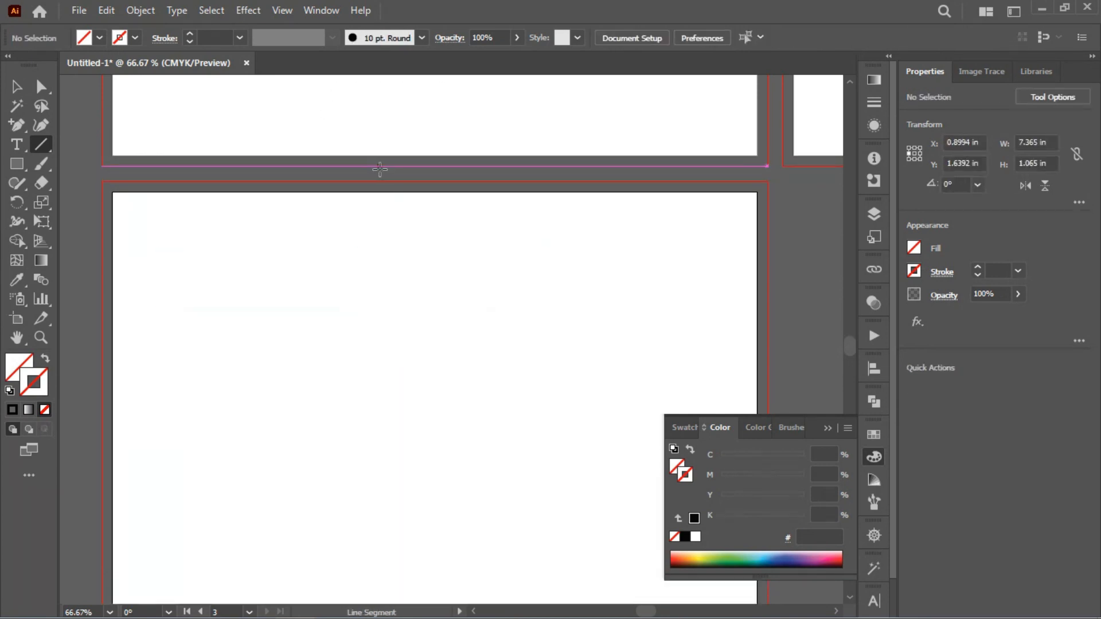
- Draw a horizontal line about 5.31 in long near the artboard's upper edge and set its stroke weight to 5 pt
{"action": "left_click_drag", "start_coordinate": [182, 249], "coordinate": [468, 249]}
{"action": "left_click", "coordinate": [240, 38]}
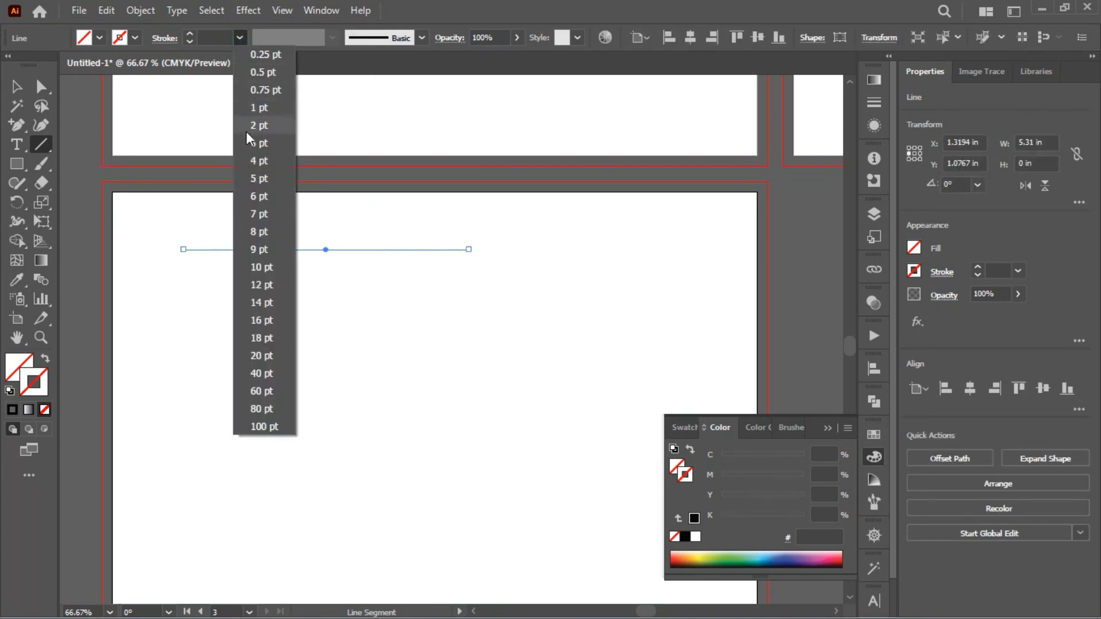
{"action": "left_click", "coordinate": [265, 182]}
{"action": "left_click", "coordinate": [391, 221], "text": "ctrl"}
- Try moving the 5 pt line to about X 4.20, Y 1.68 in with Direct Selection, and undo the move
{"action": "key", "text": "a"}
{"action": "left_click_drag", "start_coordinate": [383, 250], "coordinate": [540, 283]}
{"action": "key", "text": "ctrl+z"}
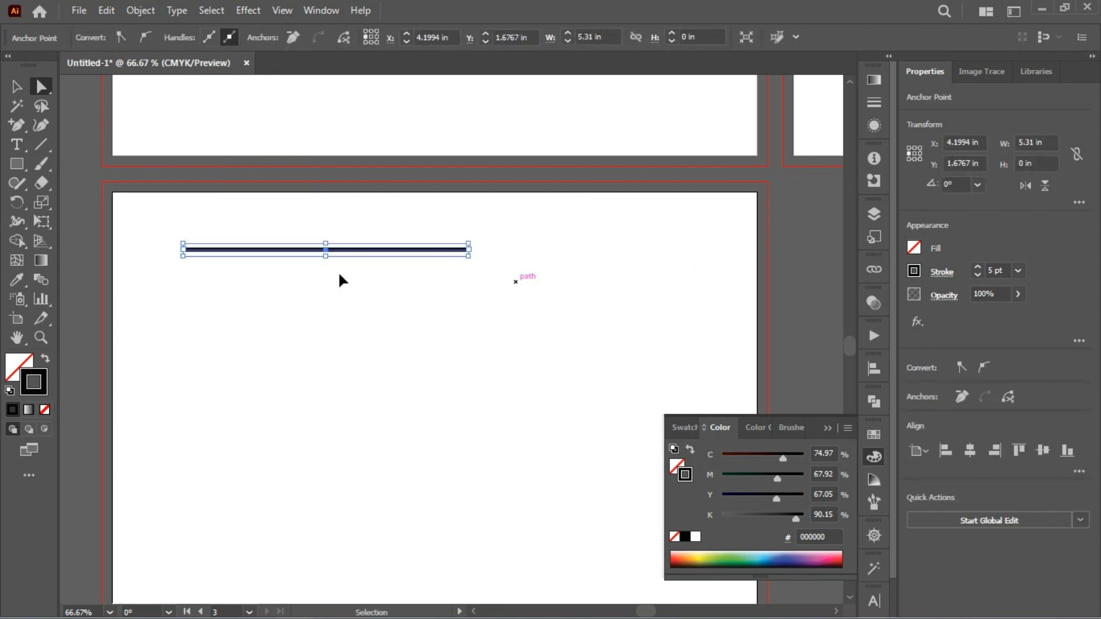
- Draw a spiral about 3.80 × 3.72 in below the start of the line with the Spiral tool
{"action": "left_click", "coordinate": [36, 148]}
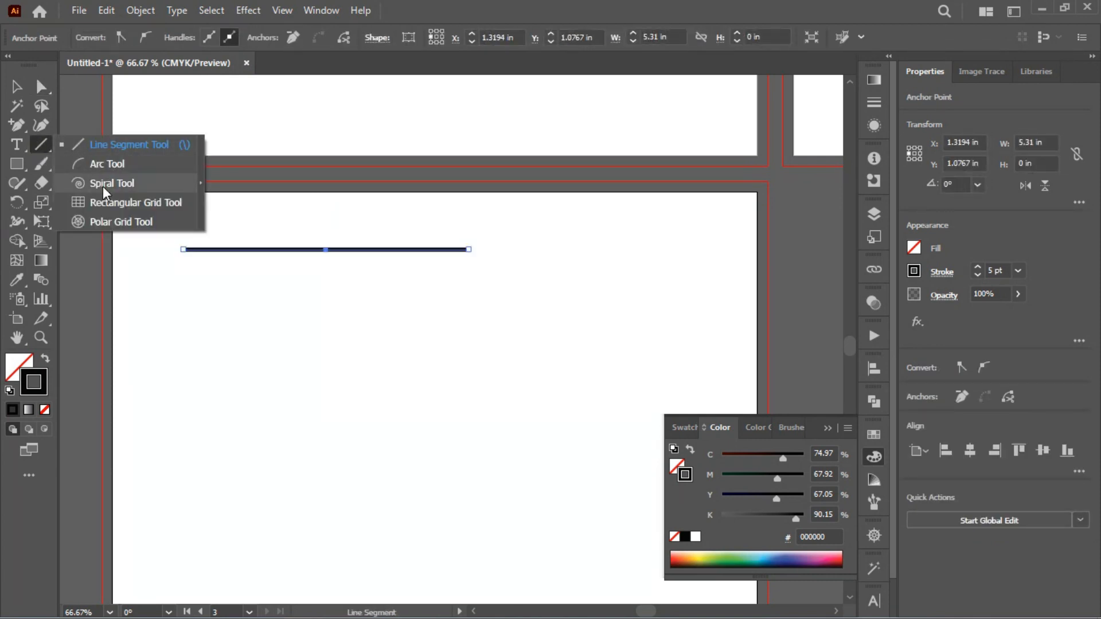
{"action": "left_click", "coordinate": [177, 184]}
{"action": "mouse_move", "coordinate": [244, 313]}
{"action": "left_mouse_down"}
{"action": "mouse_move", "coordinate": [359, 386]}
{"action": "mouse_move", "coordinate": [348, 393]}
{"action": "left_mouse_up"}
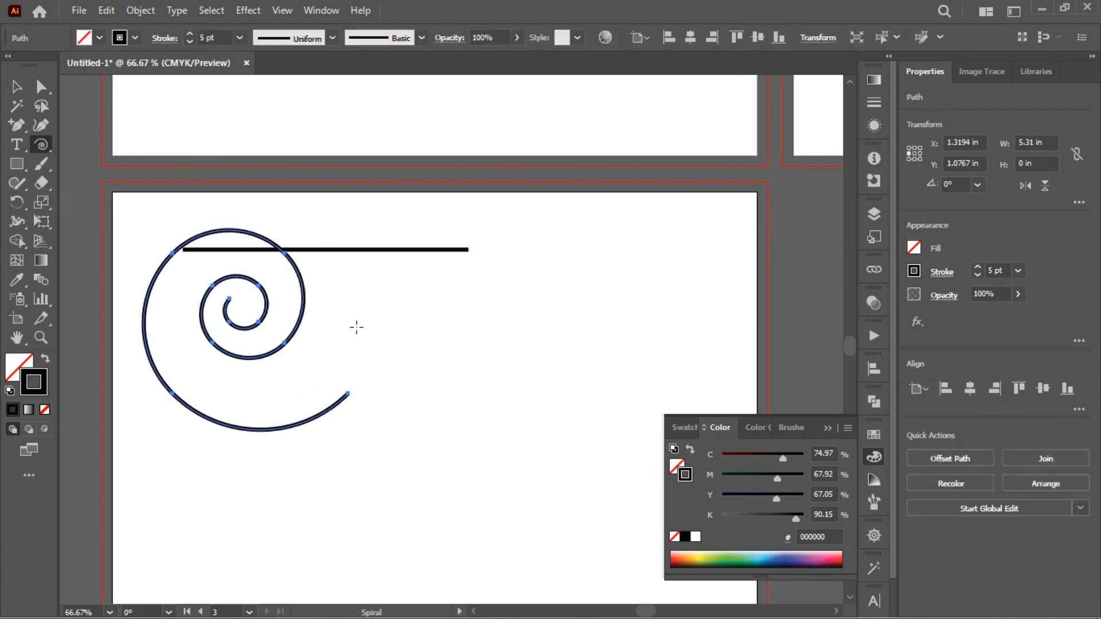
- Draw a second spiral about 4.45 × 4.76 in to the right of the first, varying its number of winds while drawing
{"action": "left_click_drag", "start_coordinate": [418, 263], "coordinate": [509, 389]}
{"action": "key", "text": "Down"}
{"action": "key", "text": "Down"}
{"action": "key", "text": "Down"}
{"action": "key", "text": "Down"}
{"action": "key", "text": "Down"}
{"action": "key", "text": "Down"}
{"action": "key", "text": "Down"}
{"action": "key", "text": "Up"}
{"action": "key", "text": "Up"}
{"action": "key", "text": "Up"}
{"action": "key", "text": "Up"}
{"action": "key", "text": "Up"}
{"action": "key", "text": "Up"}
{"action": "key", "text": "Up"}
{"action": "key", "text": "Up"}
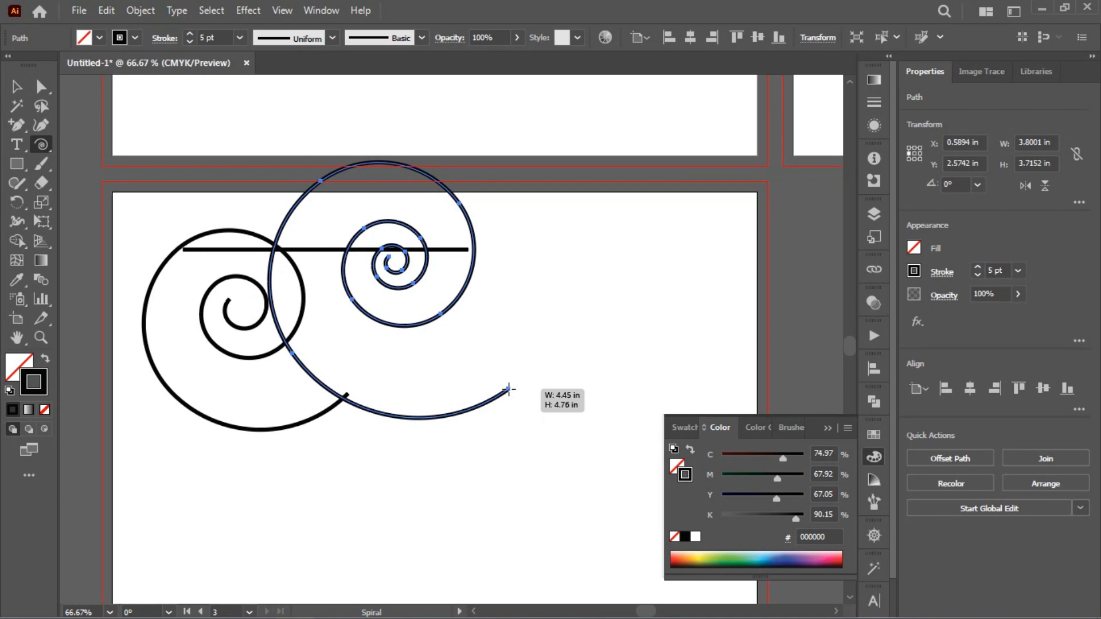
{"action": "key", "text": "Down"}
{"action": "key", "text": "Down"}
{"action": "left_click_drag", "start_coordinate": [508, 389], "coordinate": [509, 389]}
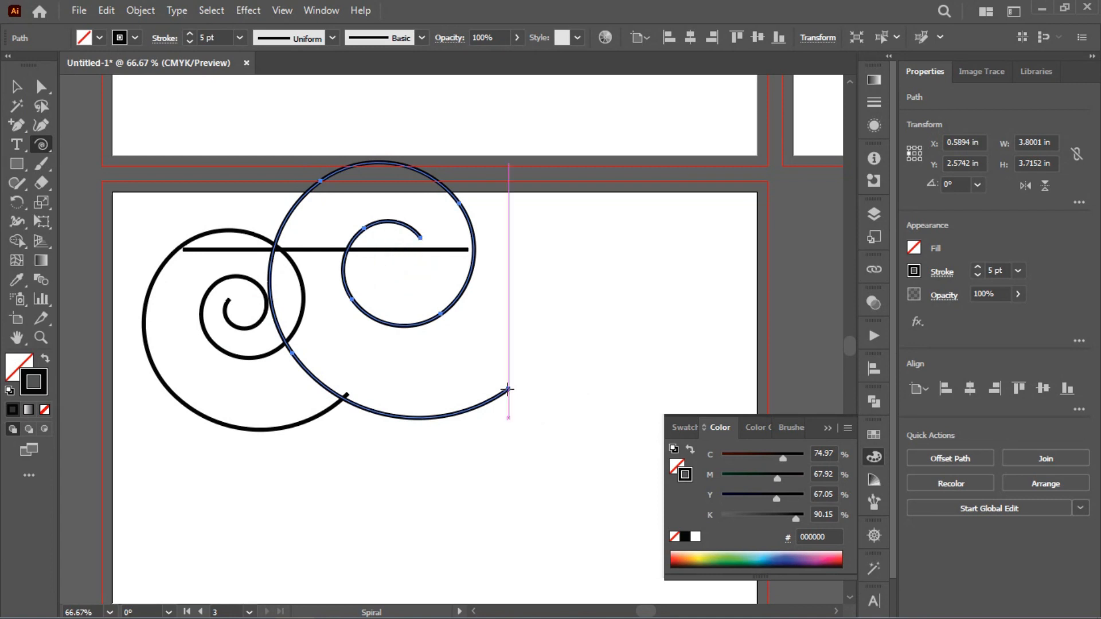
{"action": "left_click", "coordinate": [555, 246], "text": "ctrl"}
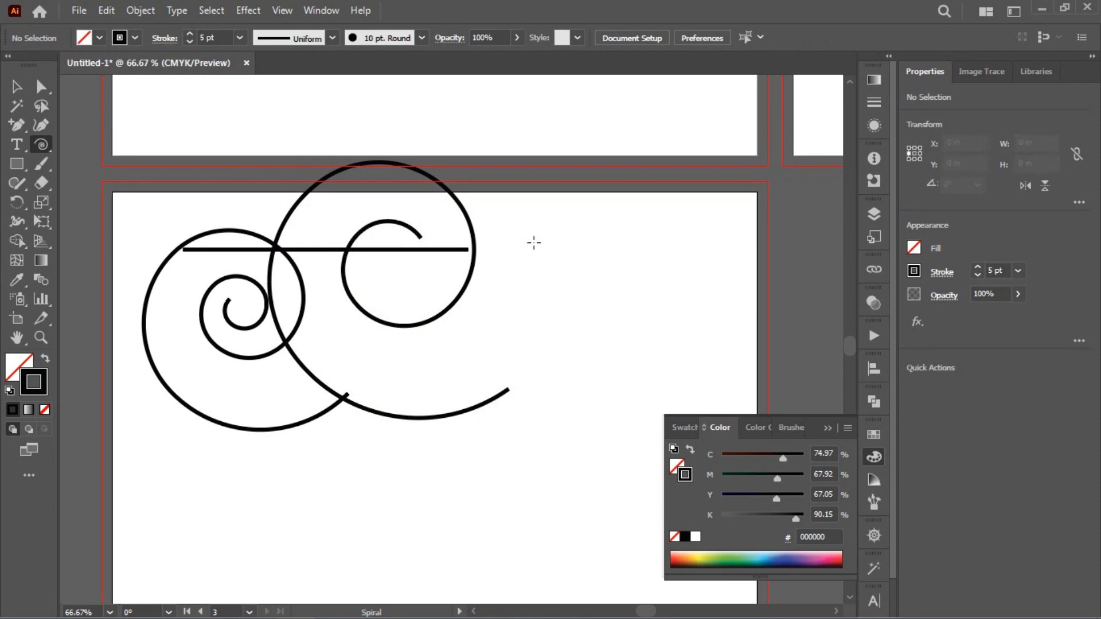
- Select the line and both spirals together and delete them
{"action": "key", "text": "v"}
{"action": "left_click_drag", "start_coordinate": [516, 356], "coordinate": [165, 215]}
{"action": "key", "text": "Delete"}
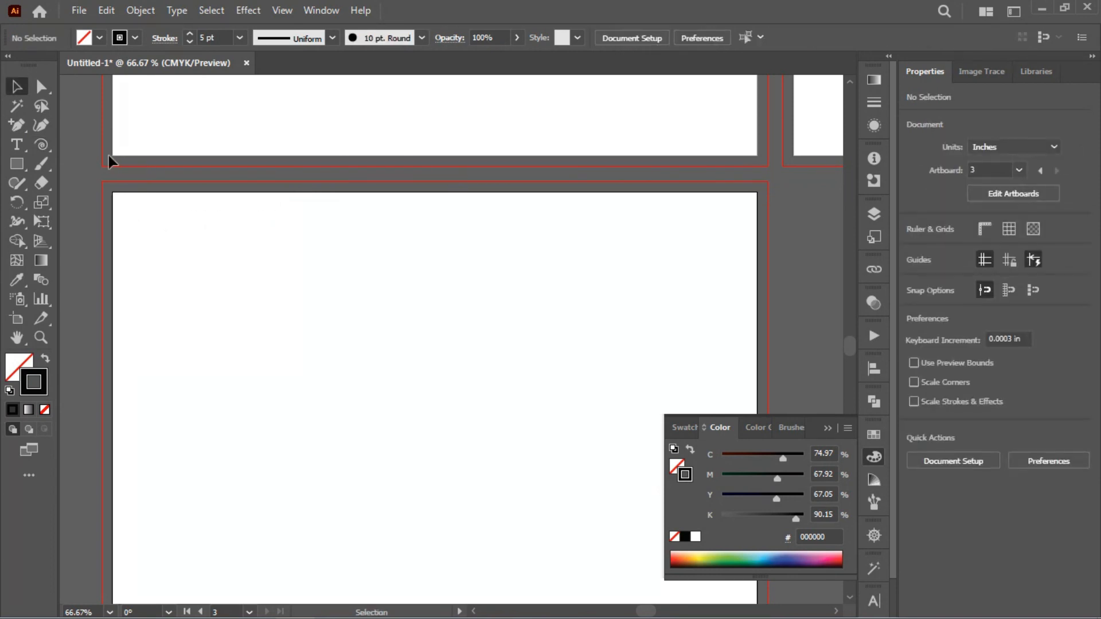
- Try a freehand stroke across the artboard with the Paintbrush tool and the 10 pt. Round brush, and undo it
{"action": "left_click", "coordinate": [19, 186]}
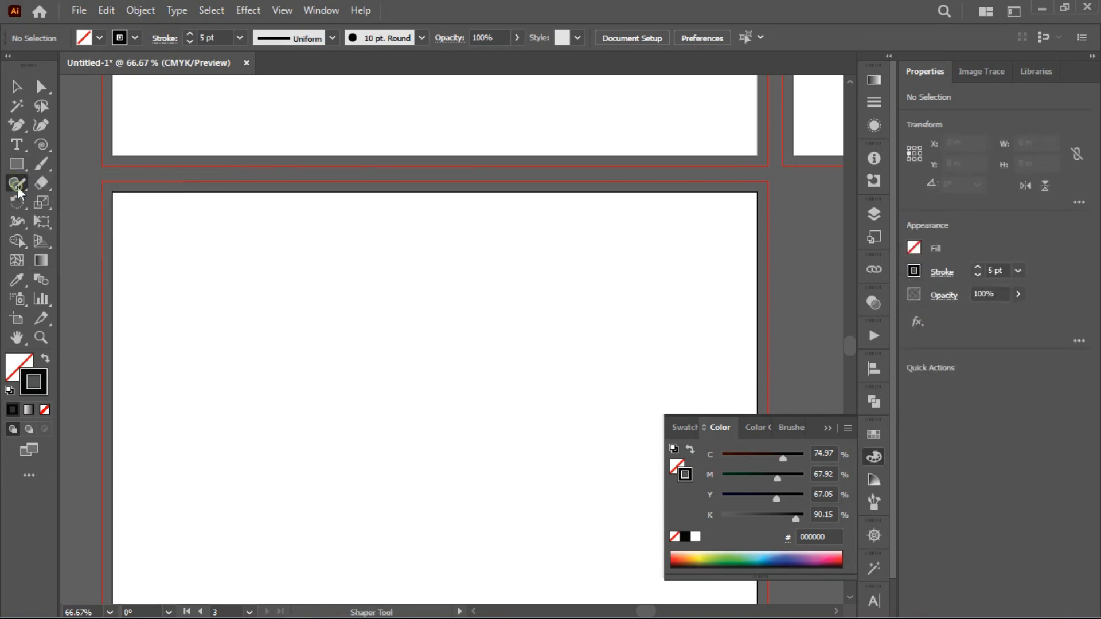
{"action": "left_click_drag", "start_coordinate": [45, 168], "coordinate": [109, 166]}
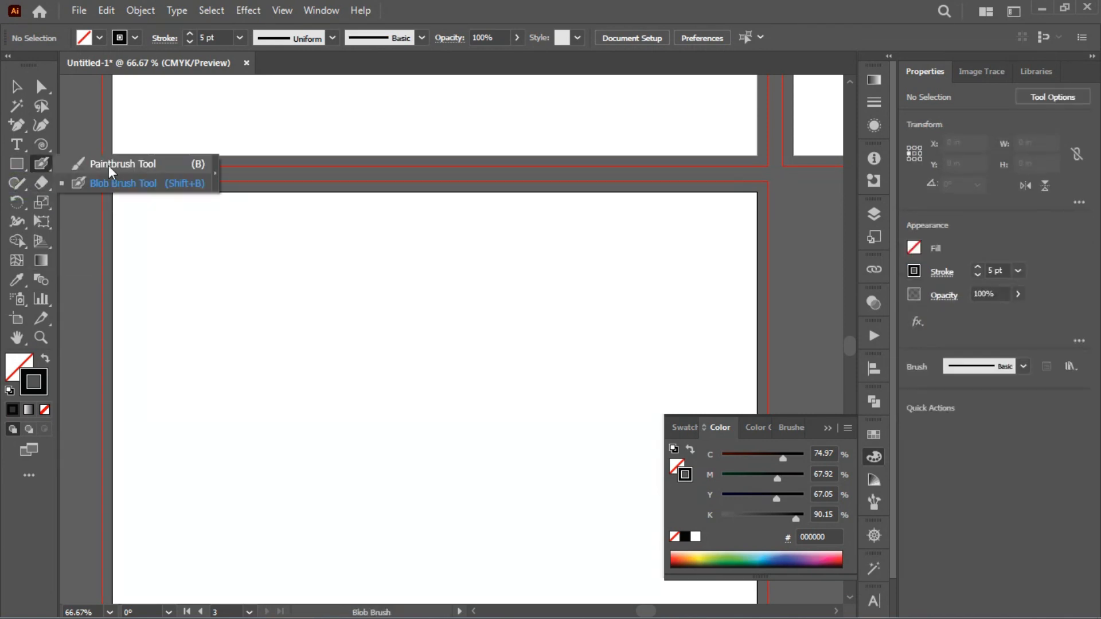
{"action": "left_click", "coordinate": [154, 165]}
{"action": "mouse_move", "coordinate": [184, 279]}
{"action": "left_mouse_down"}
{"action": "mouse_move", "coordinate": [378, 315]}
{"action": "mouse_move", "coordinate": [584, 316]}
{"action": "left_mouse_up"}
{"action": "key", "text": "ctrl+z"}
- Paint several curling 10 pt. Round Paintbrush strokes across the upper part of the artboard, and undo them all
{"action": "mouse_move", "coordinate": [307, 315]}
{"action": "left_mouse_down"}
{"action": "mouse_move", "coordinate": [298, 292]}
{"action": "mouse_move", "coordinate": [276, 358]}
{"action": "mouse_move", "coordinate": [186, 321]}
{"action": "left_mouse_up"}
{"action": "mouse_move", "coordinate": [370, 320]}
{"action": "left_mouse_down"}
{"action": "mouse_move", "coordinate": [382, 301]}
{"action": "mouse_move", "coordinate": [339, 259]}
{"action": "mouse_move", "coordinate": [353, 253]}
{"action": "mouse_move", "coordinate": [468, 338]}
{"action": "left_mouse_up"}
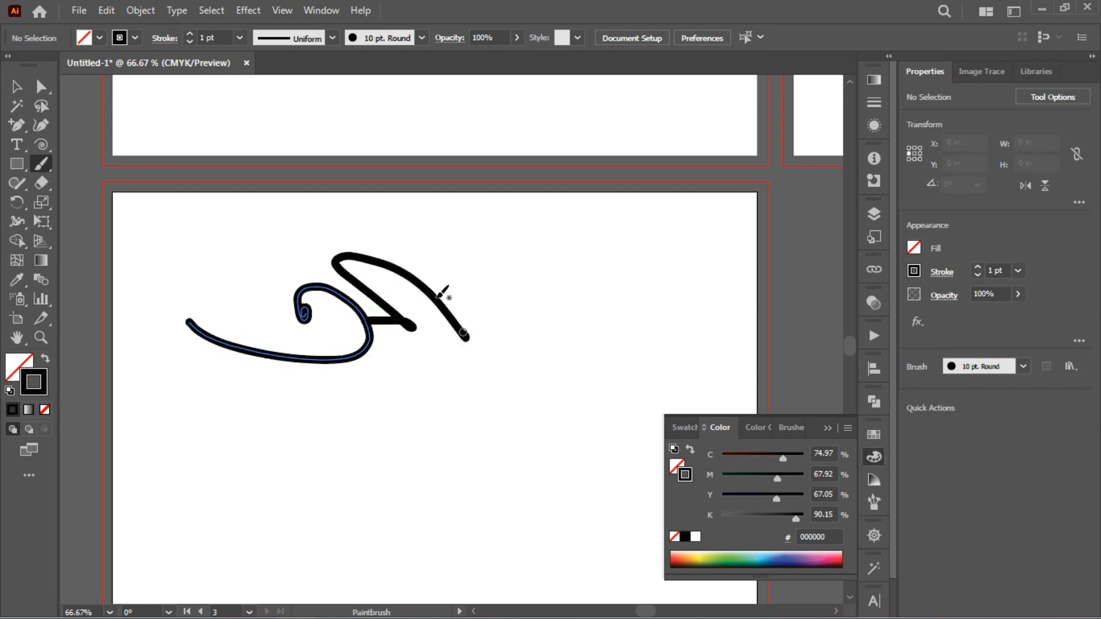
{"action": "mouse_move", "coordinate": [389, 252]}
{"action": "left_mouse_down"}
{"action": "mouse_move", "coordinate": [491, 300]}
{"action": "mouse_move", "coordinate": [463, 122]}
{"action": "left_mouse_up"}
{"action": "mouse_move", "coordinate": [441, 232]}
{"action": "left_mouse_down"}
{"action": "mouse_move", "coordinate": [530, 283]}
{"action": "mouse_move", "coordinate": [605, 234]}
{"action": "mouse_move", "coordinate": [750, 74]}
{"action": "left_mouse_up"}
{"action": "left_click", "coordinate": [611, 327], "text": "ctrl"}
{"action": "key", "text": "ctrl+z"}
{"action": "key", "text": "ctrl+z"}
{"action": "key", "text": "ctrl+z"}
{"action": "key", "text": "ctrl+z"}
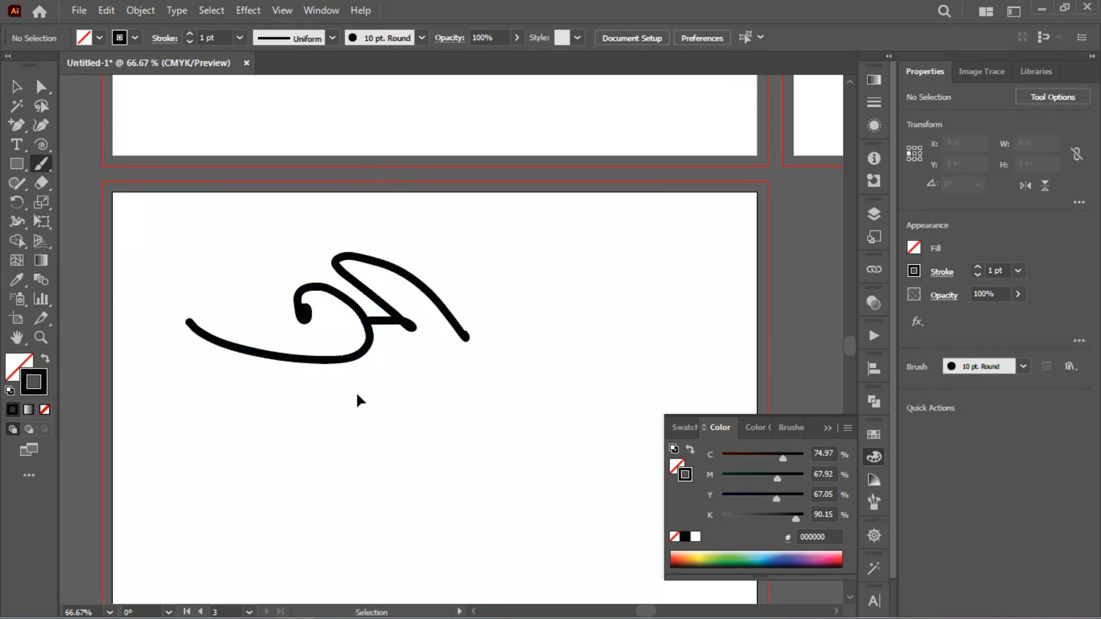
{"action": "key", "text": "ctrl+z"}
- Paint a solid dark scribble about 7.49 × 3.62 in with the Blob Brush and move it about 0.84 in right and 0.75 in up
{"action": "left_click", "coordinate": [41, 163]}
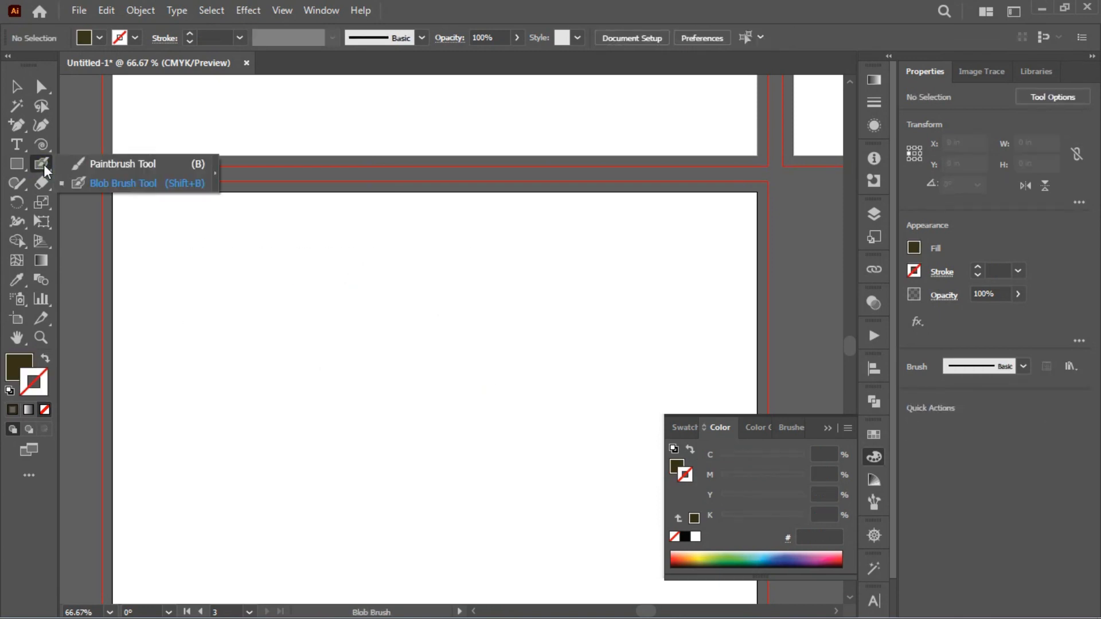
{"action": "left_click", "coordinate": [90, 179]}
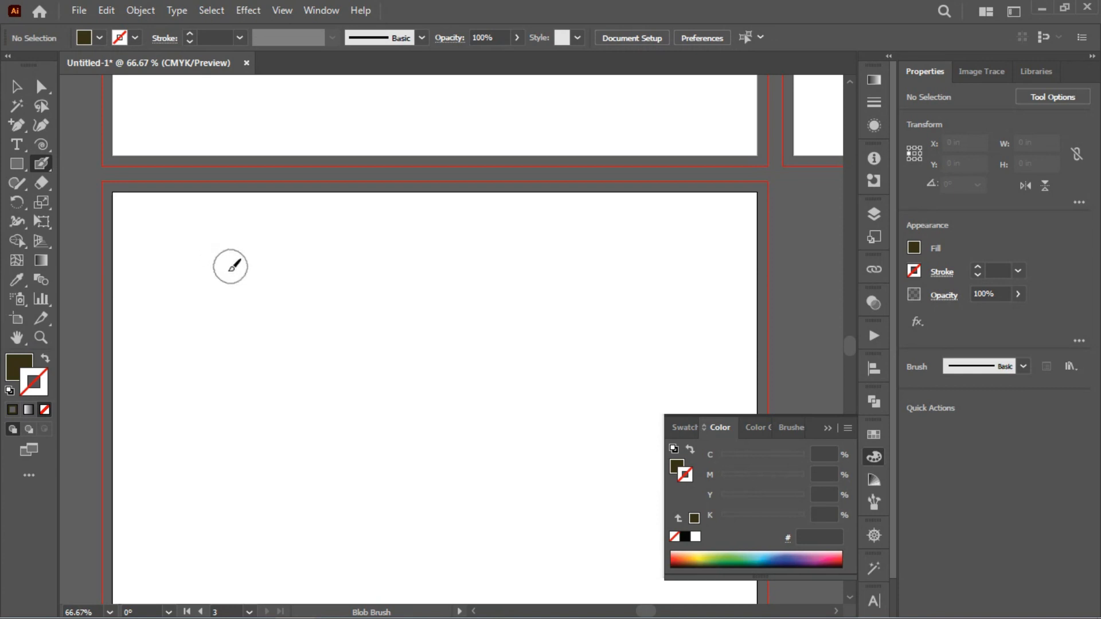
{"action": "mouse_move", "coordinate": [221, 290]}
{"action": "left_mouse_down"}
{"action": "mouse_move", "coordinate": [304, 236]}
{"action": "mouse_move", "coordinate": [343, 251]}
{"action": "mouse_move", "coordinate": [334, 295]}
{"action": "mouse_move", "coordinate": [424, 297]}
{"action": "mouse_move", "coordinate": [325, 404]}
{"action": "mouse_move", "coordinate": [540, 373]}
{"action": "left_mouse_up"}
{"action": "key", "text": "shift+x"}
{"action": "left_click_drag", "start_coordinate": [387, 327], "coordinate": [430, 287]}
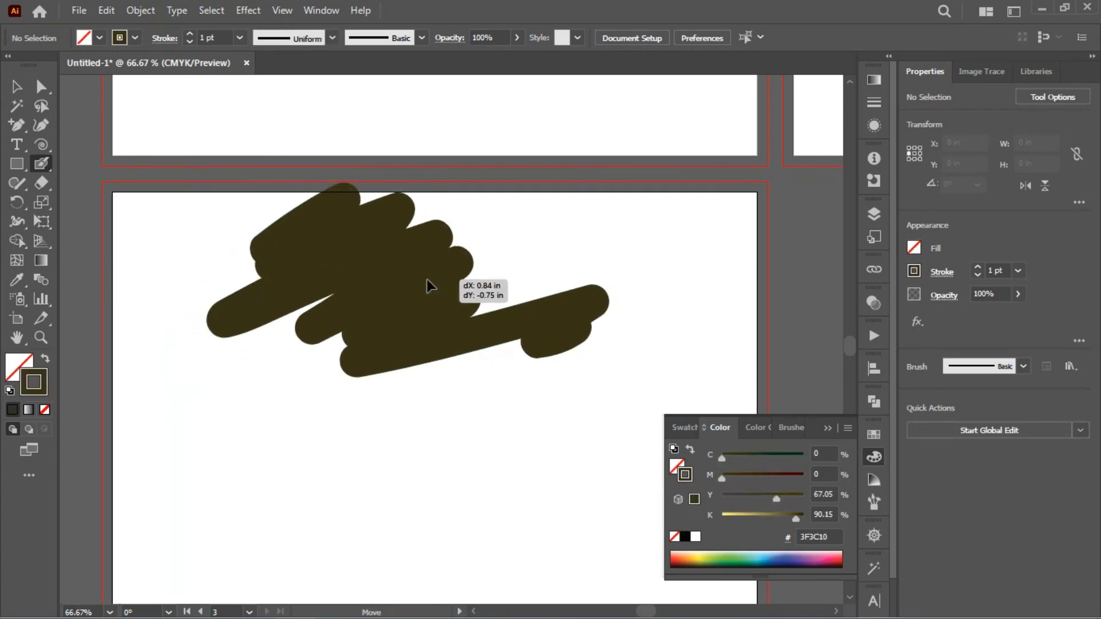
- Place "Lorem ipsum" placeholder text over the painted scribble and enlarge it to about 104.68 pt
{"action": "left_click", "coordinate": [20, 147]}
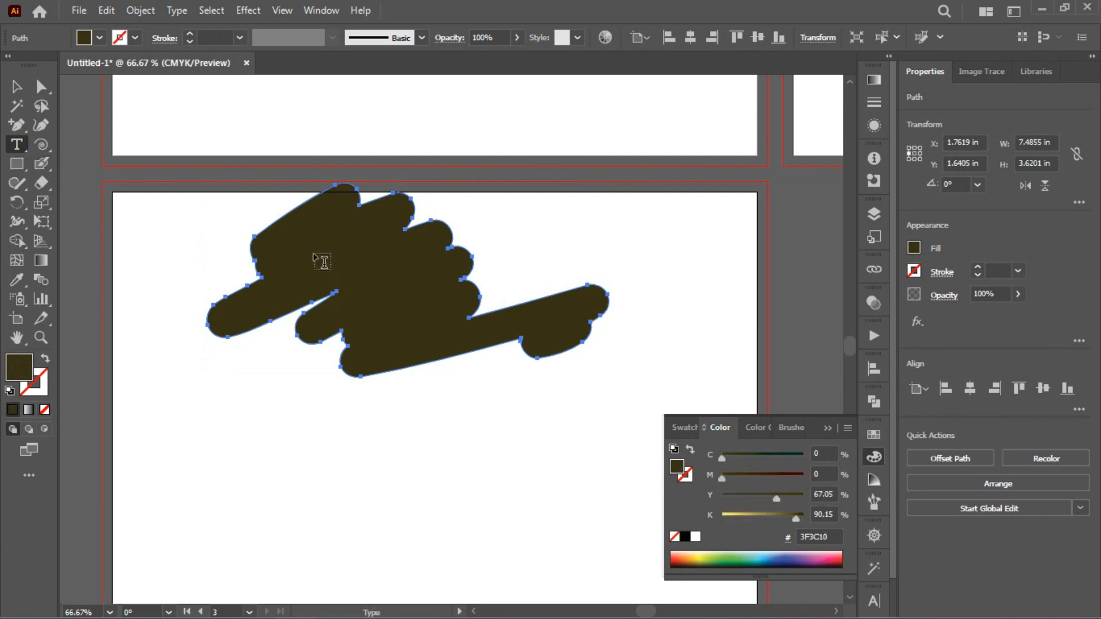
{"action": "left_click", "coordinate": [376, 433], "text": "ctrl"}
{"action": "left_click", "coordinate": [338, 252]}
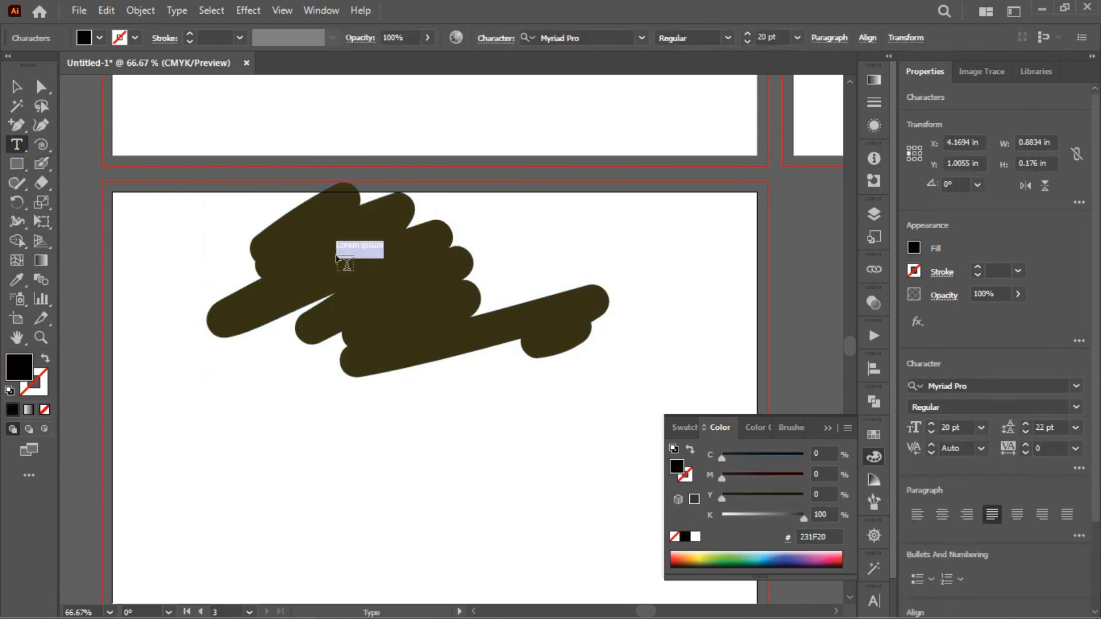
{"action": "key", "text": "Escape"}
{"action": "left_click_drag", "start_coordinate": [384, 252], "coordinate": [652, 307]}
{"action": "left_click_drag", "start_coordinate": [484, 281], "coordinate": [440, 272], "text": "ctrl"}
- Split the text into two lines with "ipsum" indented on the second, and fill the text with white
{"action": "left_click", "coordinate": [425, 257]}
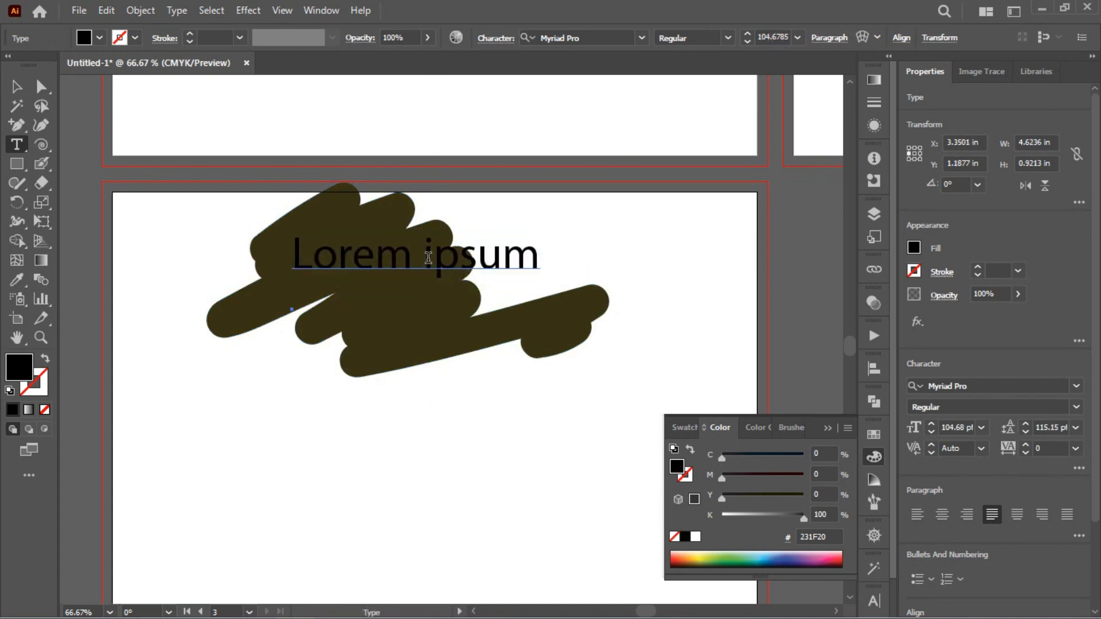
{"action": "key", "text": "Return"}
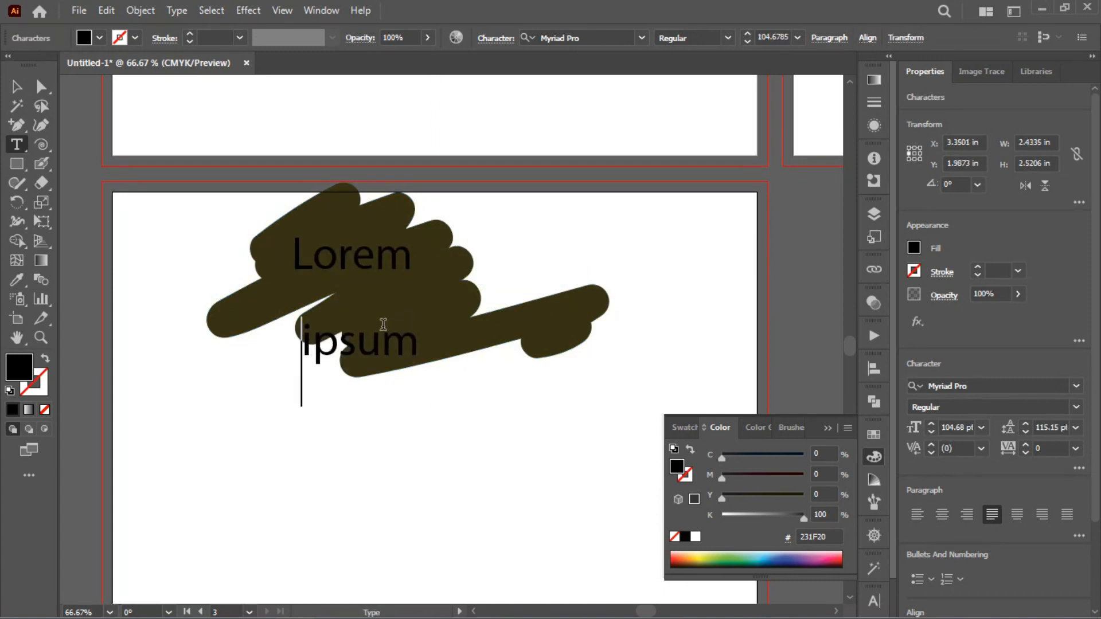
{"action": "left_click", "coordinate": [390, 349], "text": "ctrl"}
{"action": "left_click_drag", "start_coordinate": [745, 517], "coordinate": [719, 512]}
- Tighten the two-line text's leading to 49 pt and scale the text slightly larger
{"action": "key", "text": "ctrl+t"}
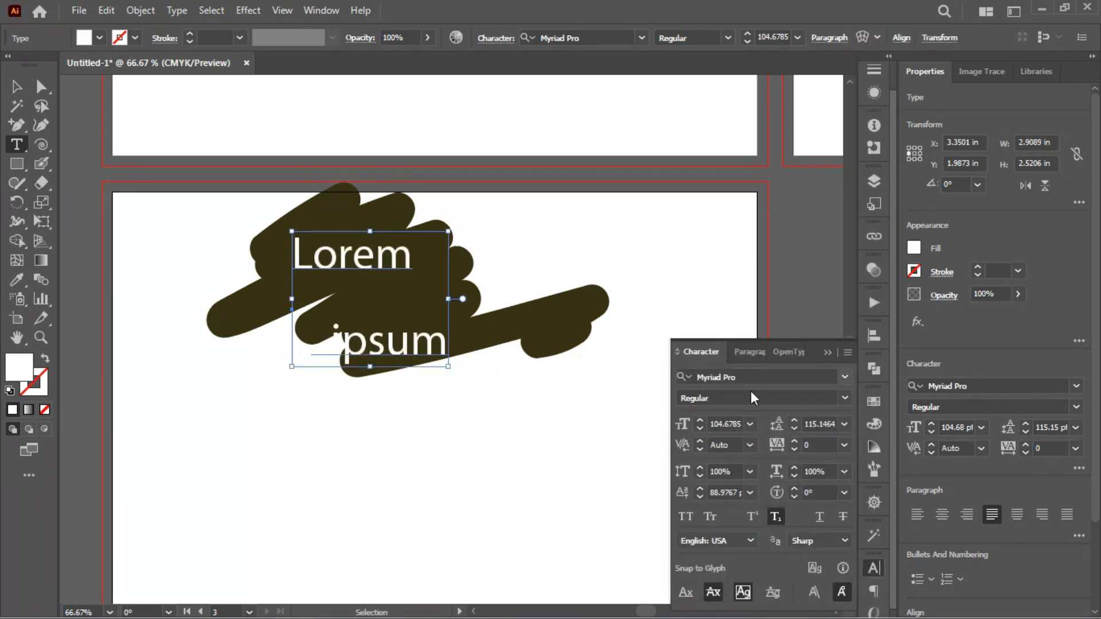
{"action": "left_click", "coordinate": [806, 424]}
{"action": "type", "text": "86"}
{"action": "key", "text": "Return"}
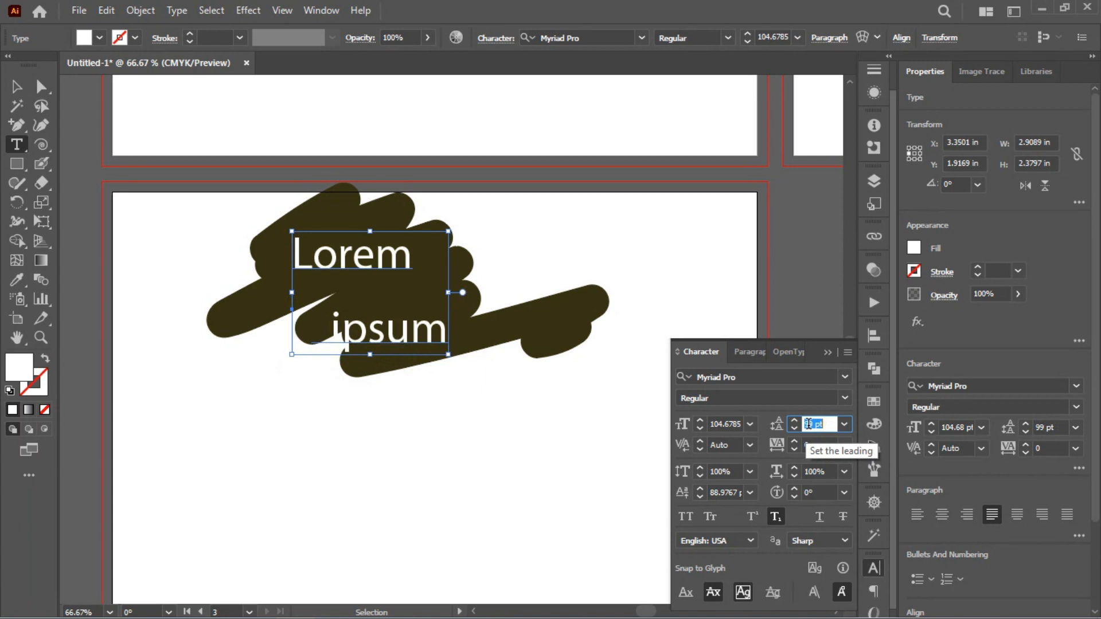
{"action": "key", "text": "Down"}
{"action": "key", "text": "Down"}
{"action": "key", "text": "Down"}
{"action": "key", "text": "Down"}
{"action": "key", "text": "Down"}
{"action": "key", "text": "Down"}
{"action": "key", "text": "Down"}
{"action": "key", "text": "Down"}
{"action": "key", "text": "Down"}
{"action": "key", "text": "Down"}
{"action": "key", "text": "Down"}
{"action": "key", "text": "Down"}
{"action": "key", "text": "Down"}
{"action": "key", "text": "Down"}
{"action": "key", "text": "Down"}
{"action": "key", "text": "Down"}
{"action": "key", "text": "Down"}
{"action": "key", "text": "Down"}
{"action": "key", "text": "Down"}
{"action": "key", "text": "Down"}
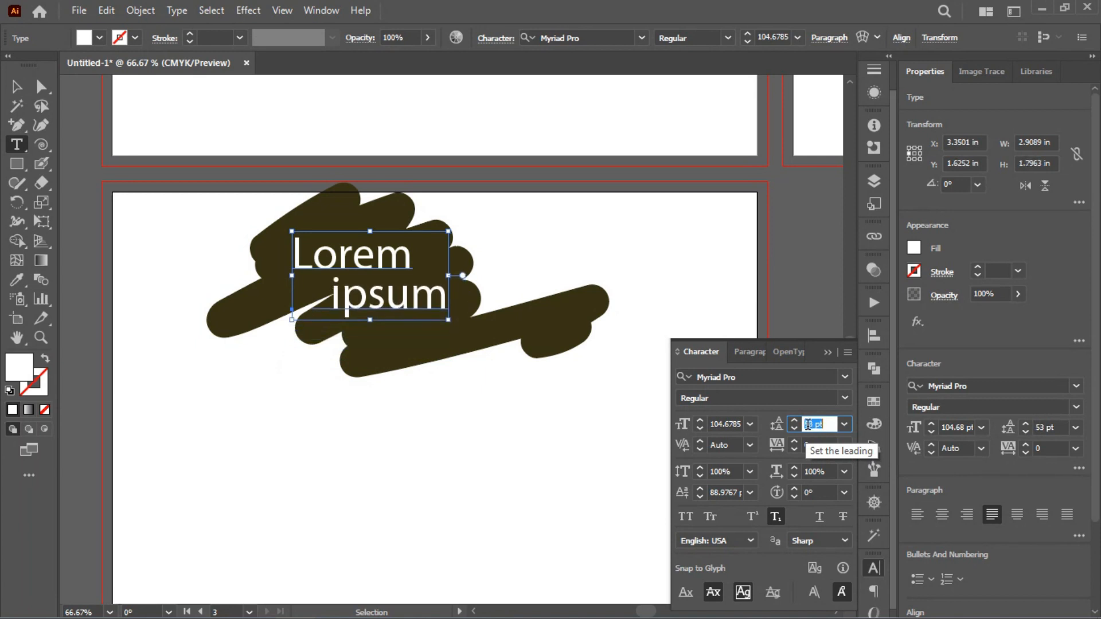
{"action": "left_click_drag", "start_coordinate": [450, 274], "coordinate": [475, 275]}
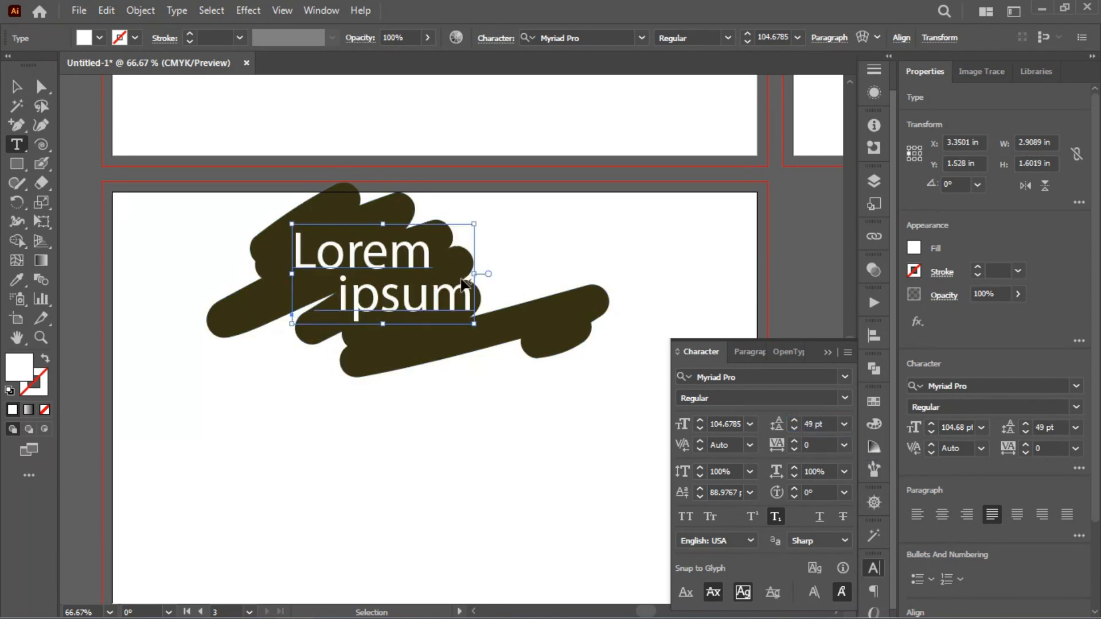
- Select the text together with the painted scribble and delete them
{"action": "left_click", "coordinate": [555, 156], "text": "ctrl"}
{"action": "left_click_drag", "start_coordinate": [533, 405], "coordinate": [263, 191]}
{"action": "key", "text": "Delete"}
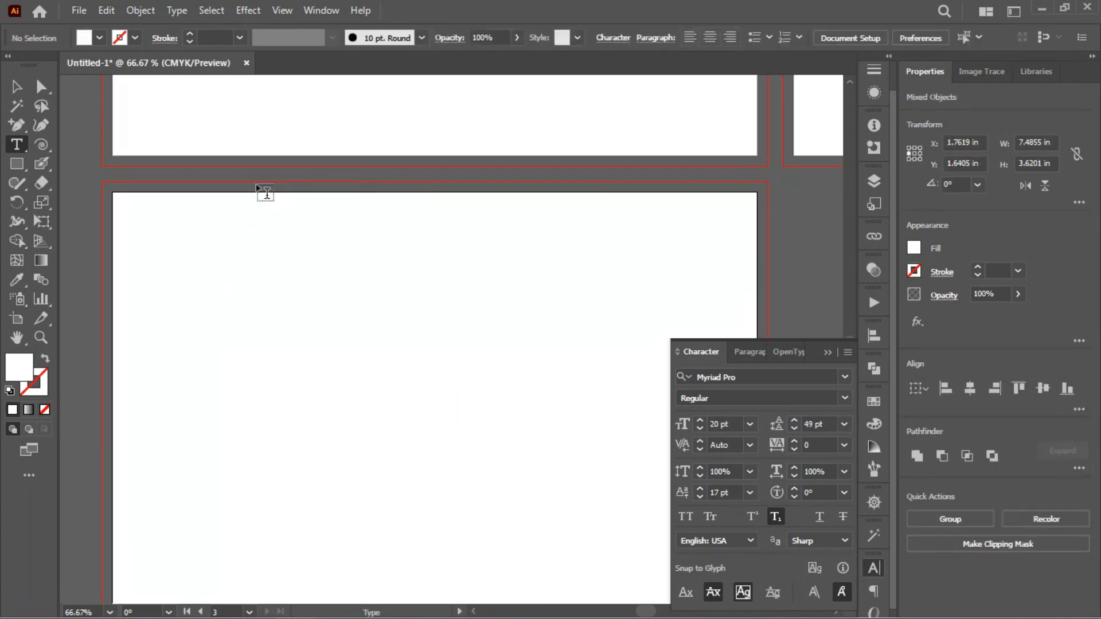
- Draw a wavy rising path about 8.81 × 2.67 in across the upper artboard with the Pencil tool
{"action": "left_click", "coordinate": [17, 183]}
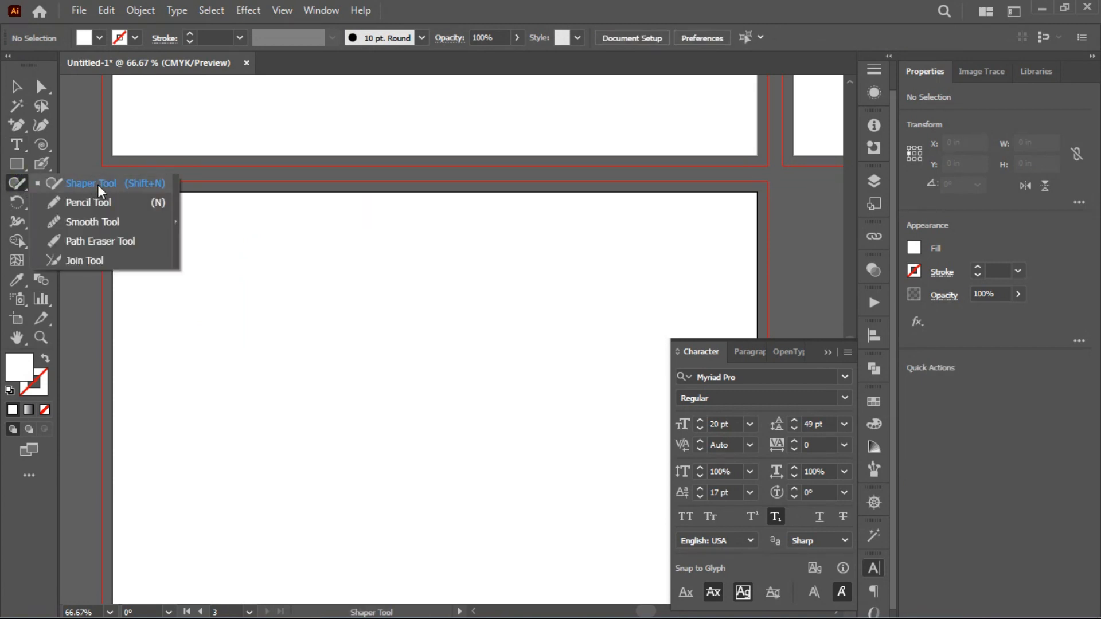
{"action": "left_click", "coordinate": [92, 210]}
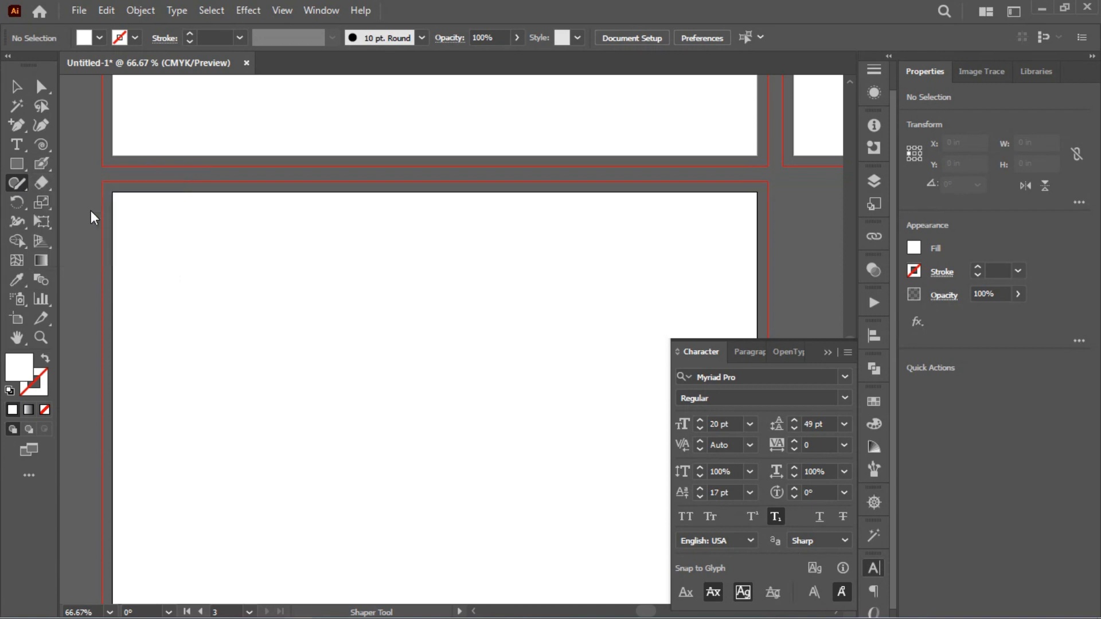
{"action": "mouse_move", "coordinate": [180, 341]}
{"action": "left_mouse_down"}
{"action": "mouse_move", "coordinate": [195, 320]}
{"action": "mouse_move", "coordinate": [257, 298]}
{"action": "mouse_move", "coordinate": [391, 315]}
{"action": "mouse_move", "coordinate": [653, 198]}
{"action": "left_mouse_up"}
- Fill the wavy path with placeholder text from its lower start point, using the Type on a Path tool
{"action": "left_click", "coordinate": [19, 145]}
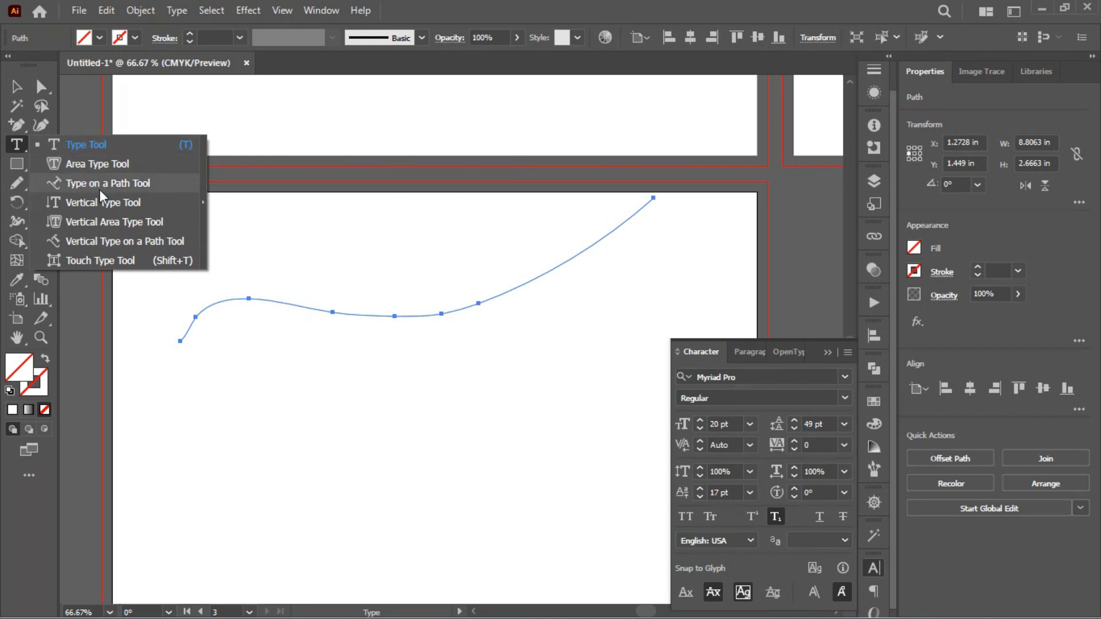
{"action": "left_click", "coordinate": [101, 184]}
{"action": "left_click", "coordinate": [181, 340]}
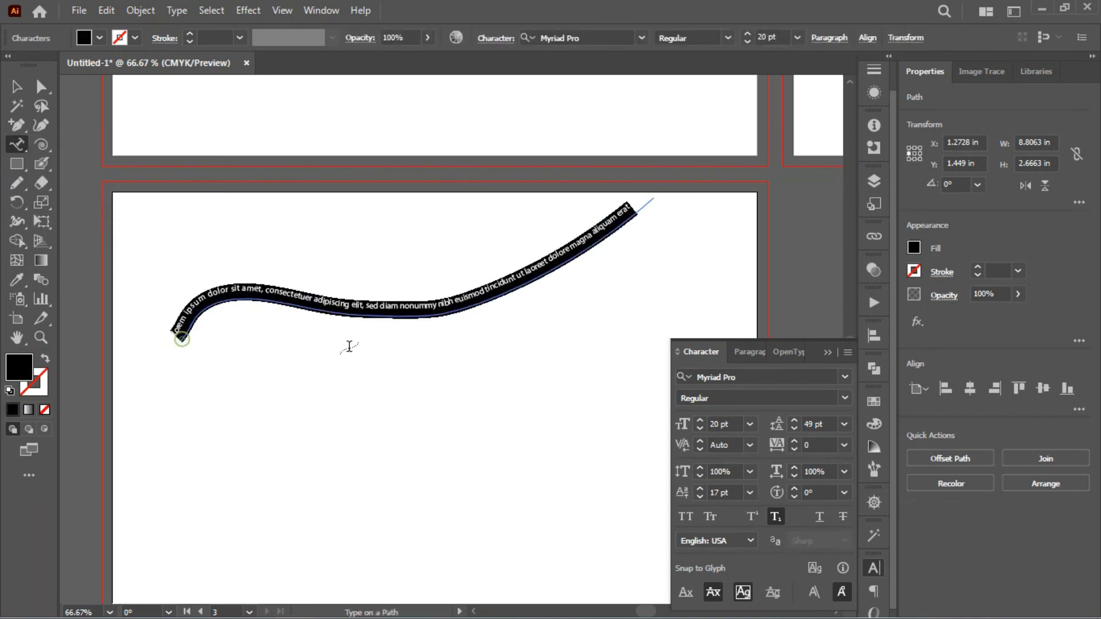
- Select the text on the wavy path and delete it
{"action": "left_click", "coordinate": [438, 357]}
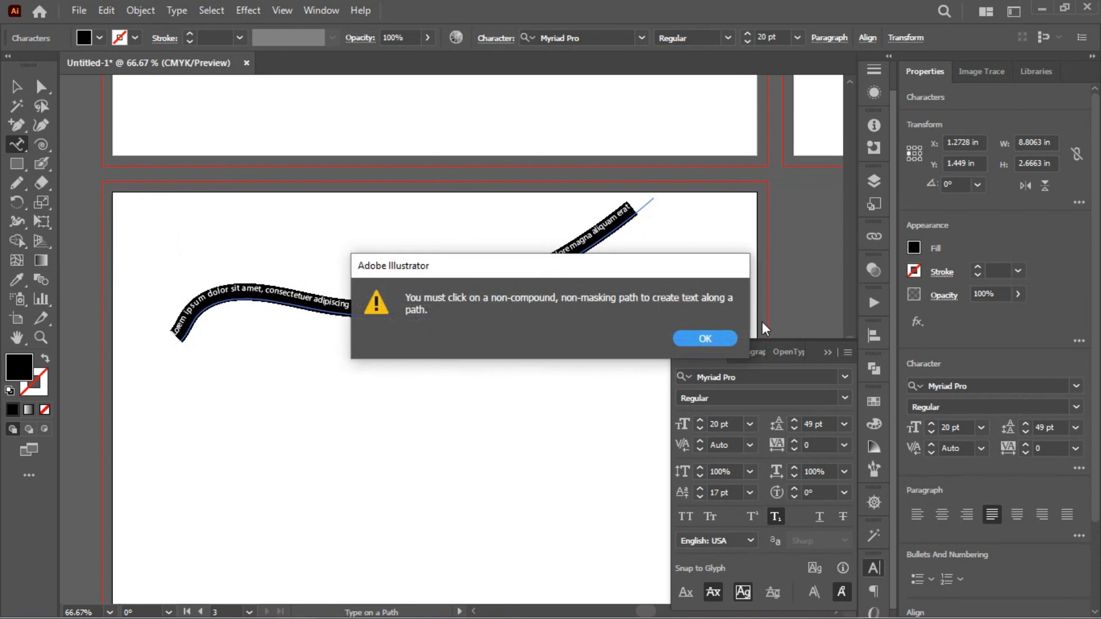
{"action": "left_click", "coordinate": [718, 335]}
{"action": "left_click_drag", "start_coordinate": [388, 363], "coordinate": [379, 274]}
{"action": "key", "text": "Delete"}
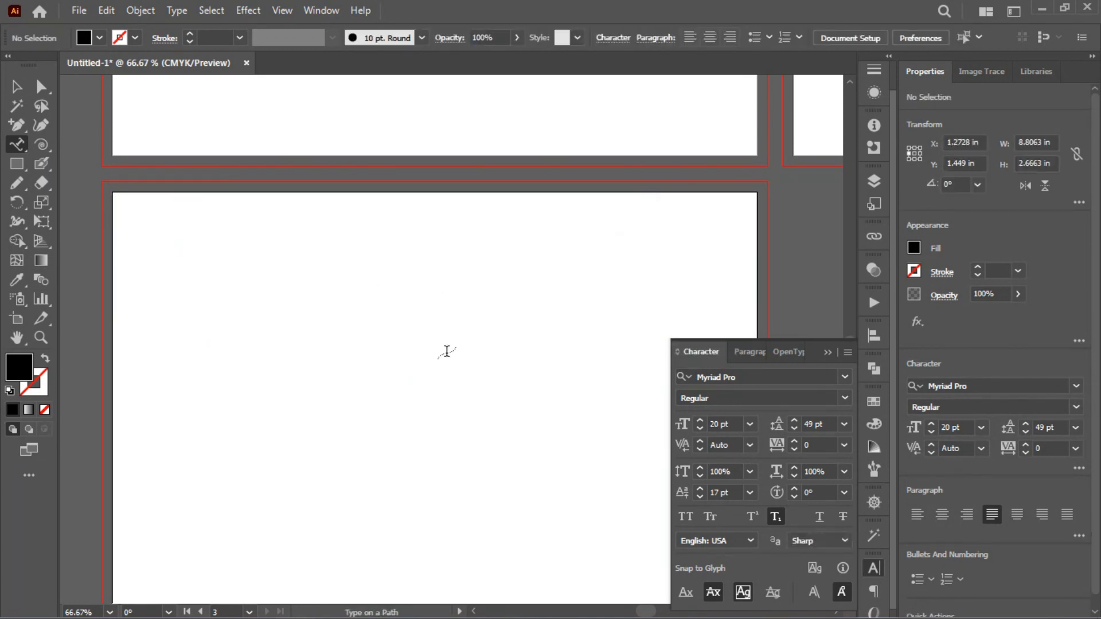
- Sketch several freehand zigzag and curved strokes with the Pencil tool, and undo them
{"action": "left_click", "coordinate": [16, 183]}
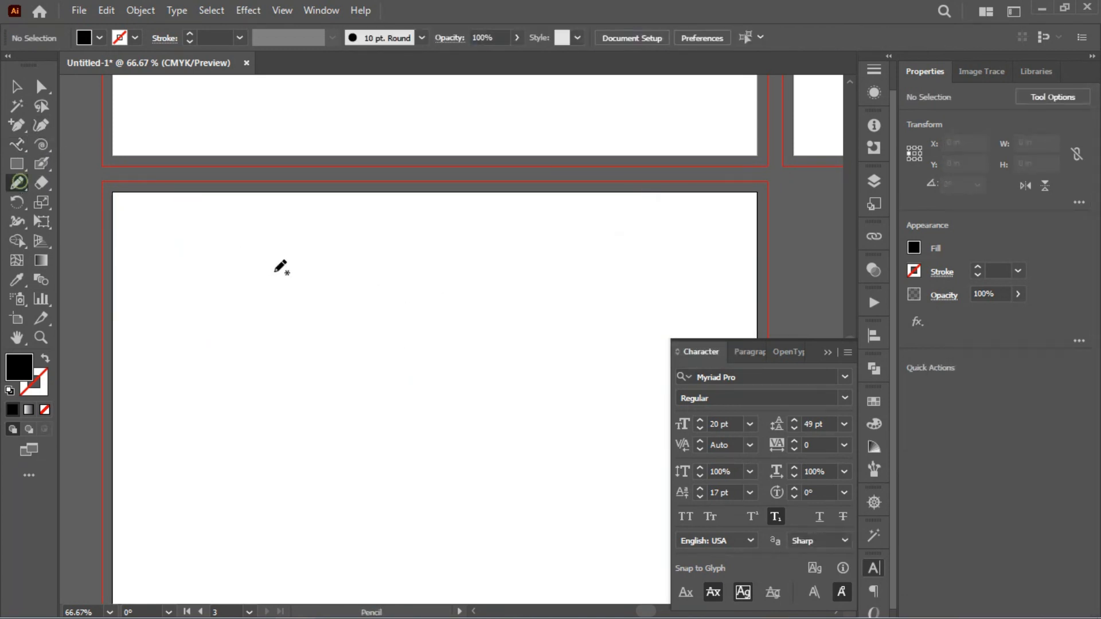
{"action": "mouse_move", "coordinate": [212, 288]}
{"action": "left_mouse_down"}
{"action": "mouse_move", "coordinate": [290, 387]}
{"action": "mouse_move", "coordinate": [378, 325]}
{"action": "mouse_move", "coordinate": [644, 196]}
{"action": "left_mouse_up"}
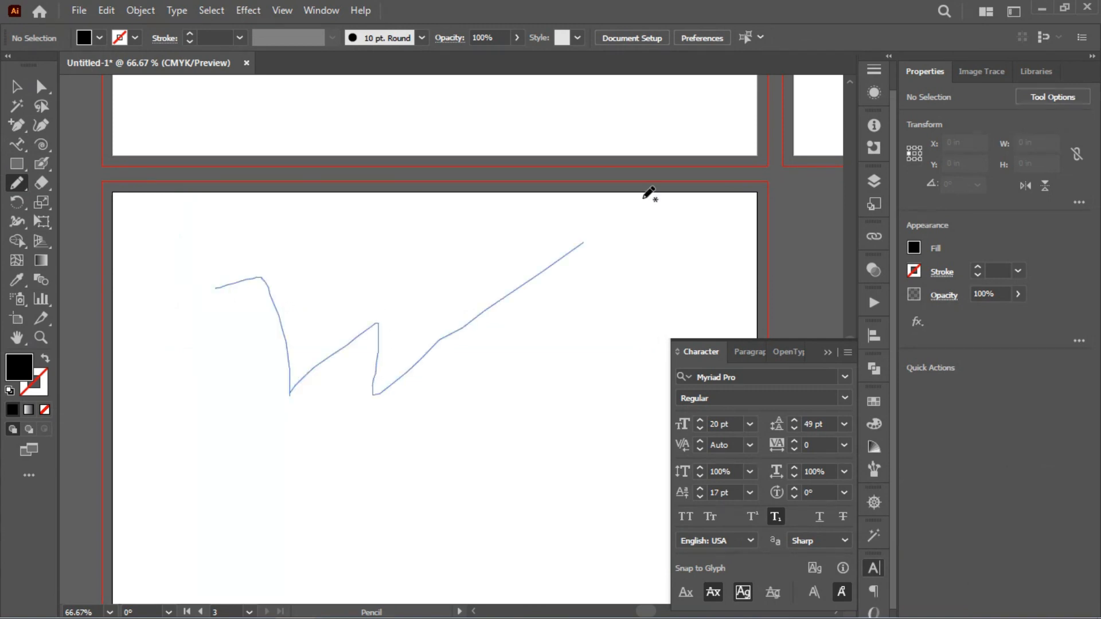
{"action": "key", "text": "ctrl+z"}
{"action": "mouse_move", "coordinate": [336, 304]}
{"action": "left_mouse_down"}
{"action": "mouse_move", "coordinate": [338, 281]}
{"action": "mouse_move", "coordinate": [320, 433]}
{"action": "mouse_move", "coordinate": [61, 285]}
{"action": "left_mouse_up"}
{"action": "key", "text": "ctrl+z"}
{"action": "mouse_move", "coordinate": [358, 273]}
{"action": "left_mouse_down"}
{"action": "mouse_move", "coordinate": [233, 308]}
{"action": "mouse_move", "coordinate": [163, 281]}
{"action": "left_mouse_up"}
{"action": "mouse_move", "coordinate": [399, 287]}
{"action": "left_mouse_down"}
{"action": "mouse_move", "coordinate": [453, 226]}
{"action": "mouse_move", "coordinate": [730, 123]}
{"action": "left_mouse_up"}
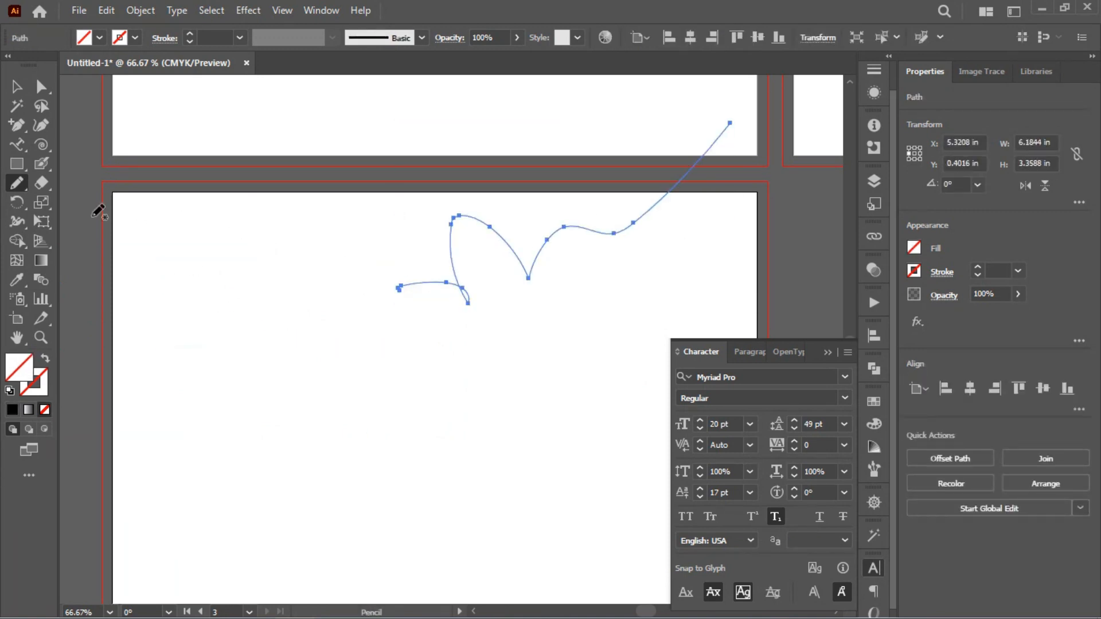
{"action": "key", "text": "ctrl+z"}
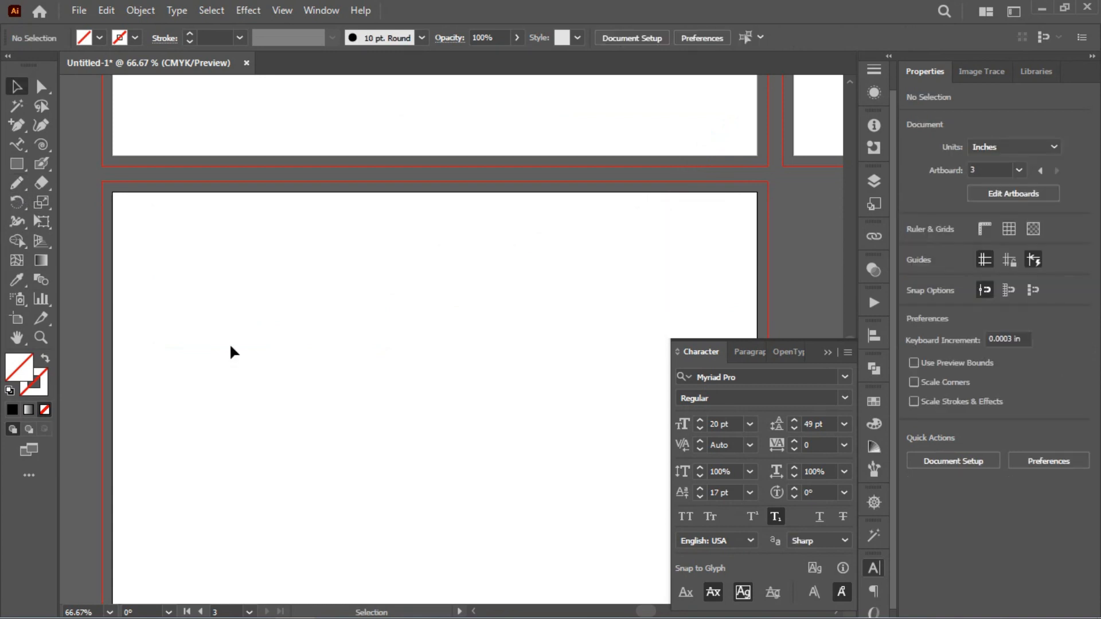
- Duplicate Artboard 3 with the Artboard tool, placing the copy beside it at about X 18.48, Y 12.68 in
{"action": "left_click", "coordinate": [17, 319]}
{"action": "left_click", "coordinate": [167, 216]}
{"action": "left_click_drag", "start_coordinate": [404, 305], "coordinate": [379, 233]}
{"action": "left_click", "coordinate": [869, 370]}
{"action": "left_click_drag", "start_coordinate": [345, 187], "coordinate": [363, 497]}
{"action": "left_click_drag", "start_coordinate": [330, 219], "coordinate": [245, 385]}
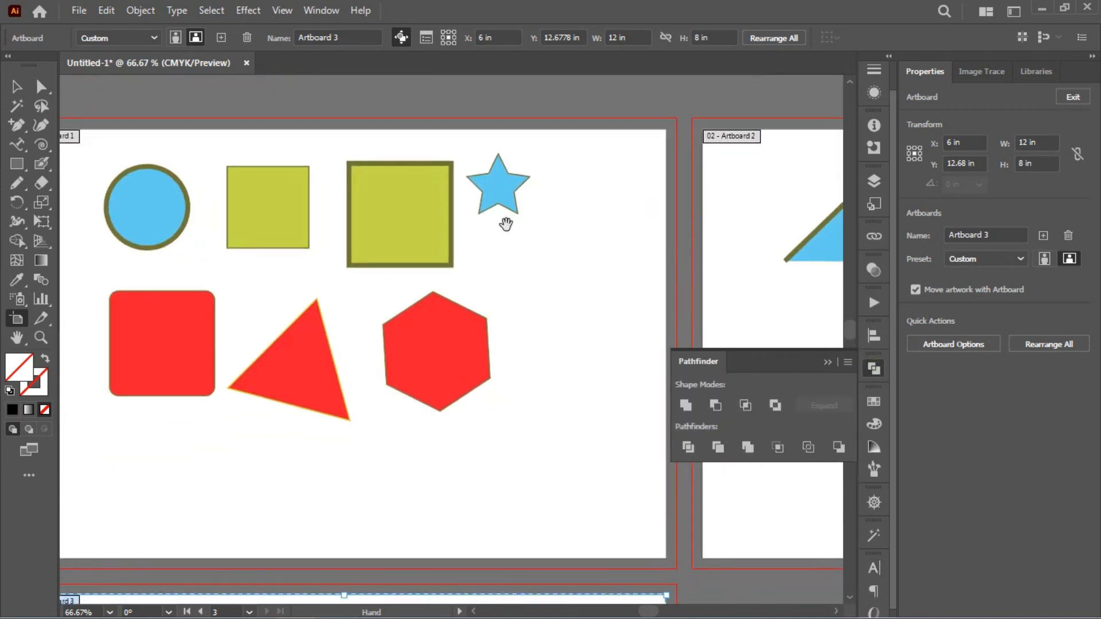
{"action": "left_click_drag", "start_coordinate": [544, 357], "coordinate": [371, 9]}
{"action": "left_click_drag", "start_coordinate": [377, 336], "coordinate": [446, 184]}
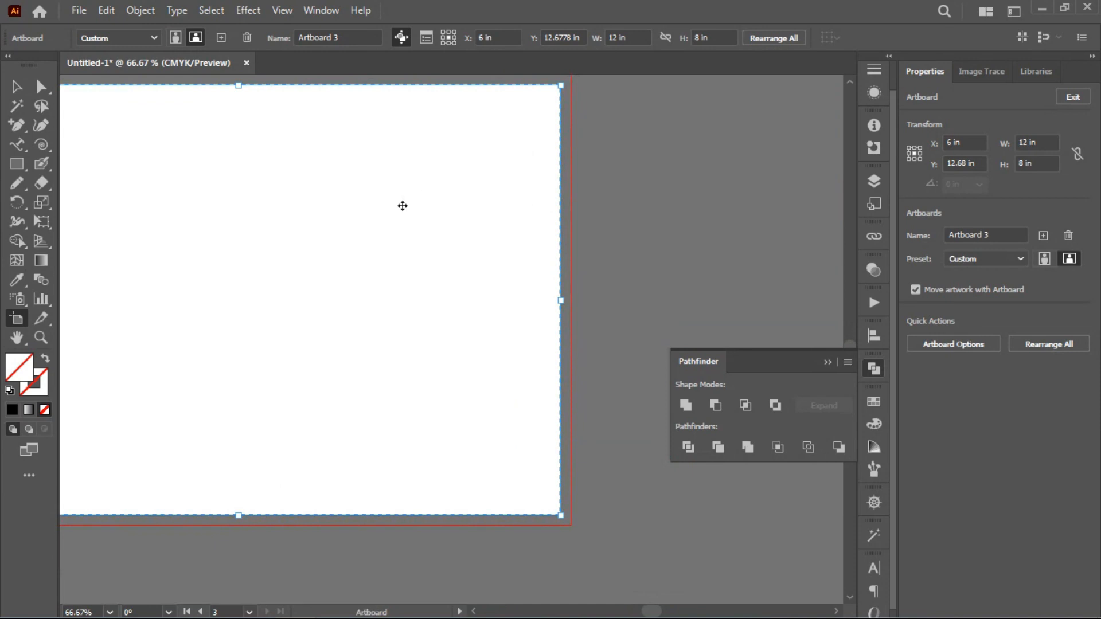
{"action": "key", "text": "ctrl+minus"}
{"action": "key", "text": "ctrl+minus"}
{"action": "left_click_drag", "start_coordinate": [422, 216], "coordinate": [344, 222]}
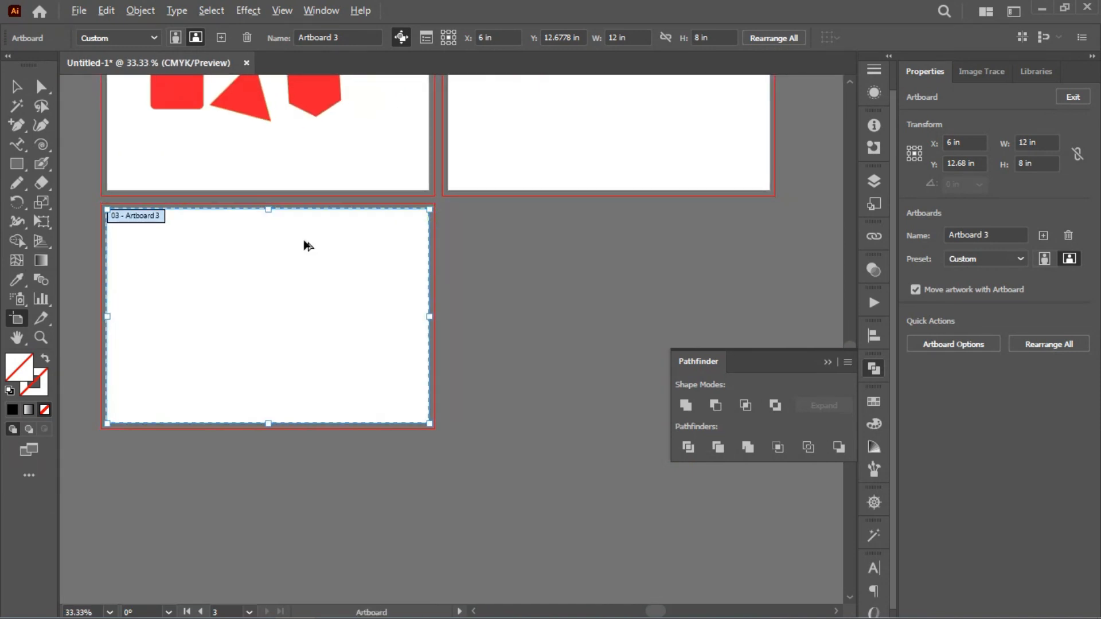
{"action": "left_click_drag", "start_coordinate": [304, 241], "coordinate": [639, 230]}
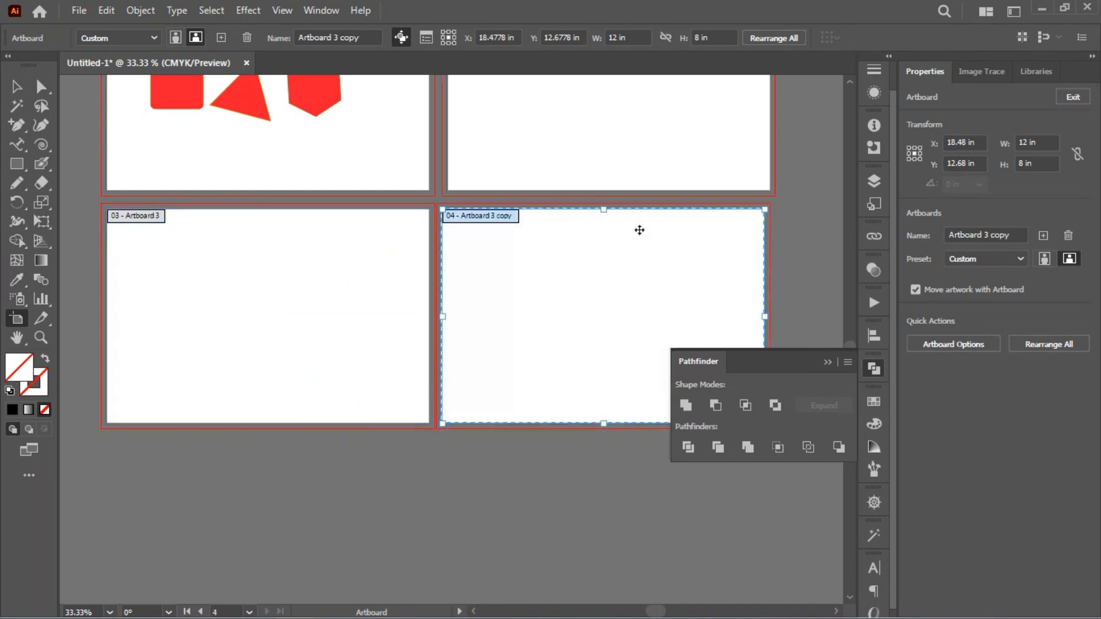
- Try repositioning the duplicated artboard toward the area below Artboard 3, and undo the change
{"action": "left_click_drag", "start_coordinate": [524, 315], "coordinate": [172, 419]}
{"action": "key", "text": "ctrl+z"}
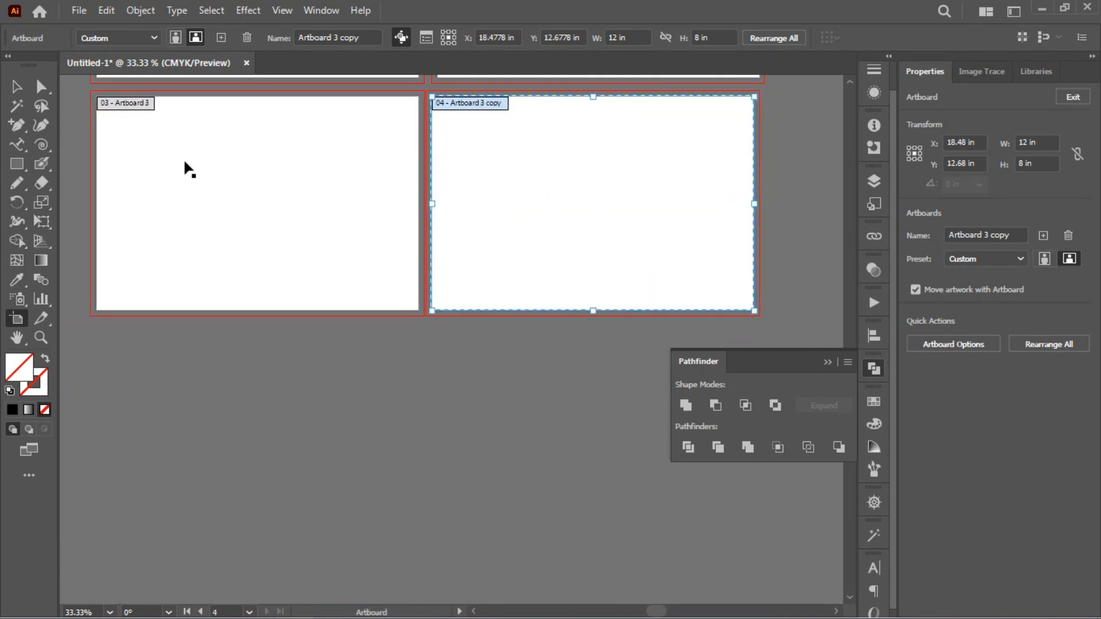
- Review the available artboard preset sizes, and delete the duplicated artboard
{"action": "left_click", "coordinate": [155, 37]}
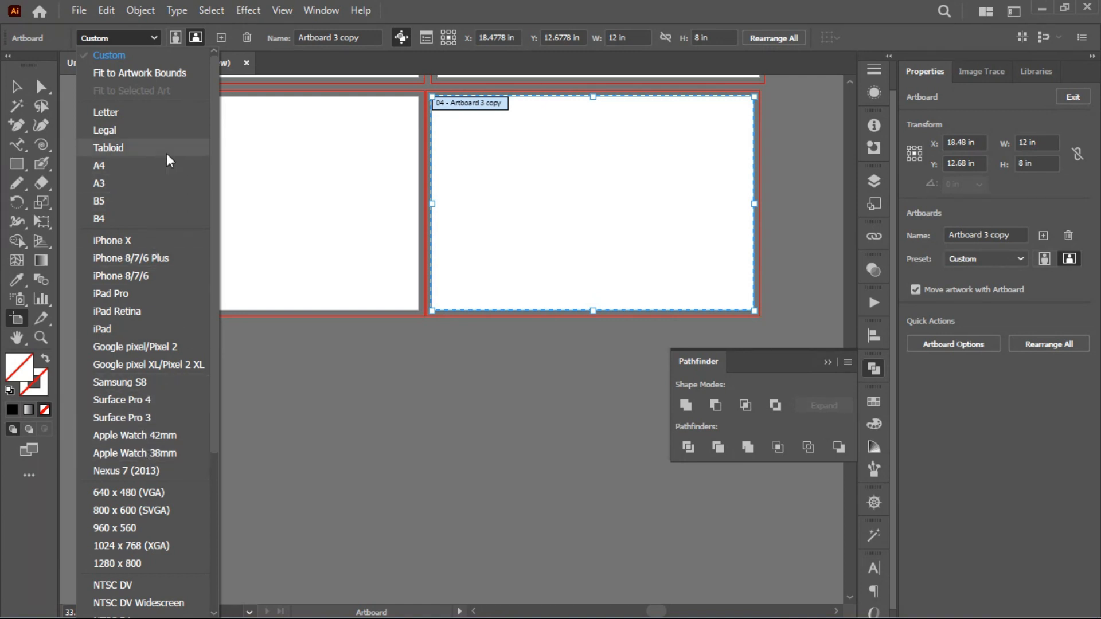
{"action": "left_click", "coordinate": [157, 39]}
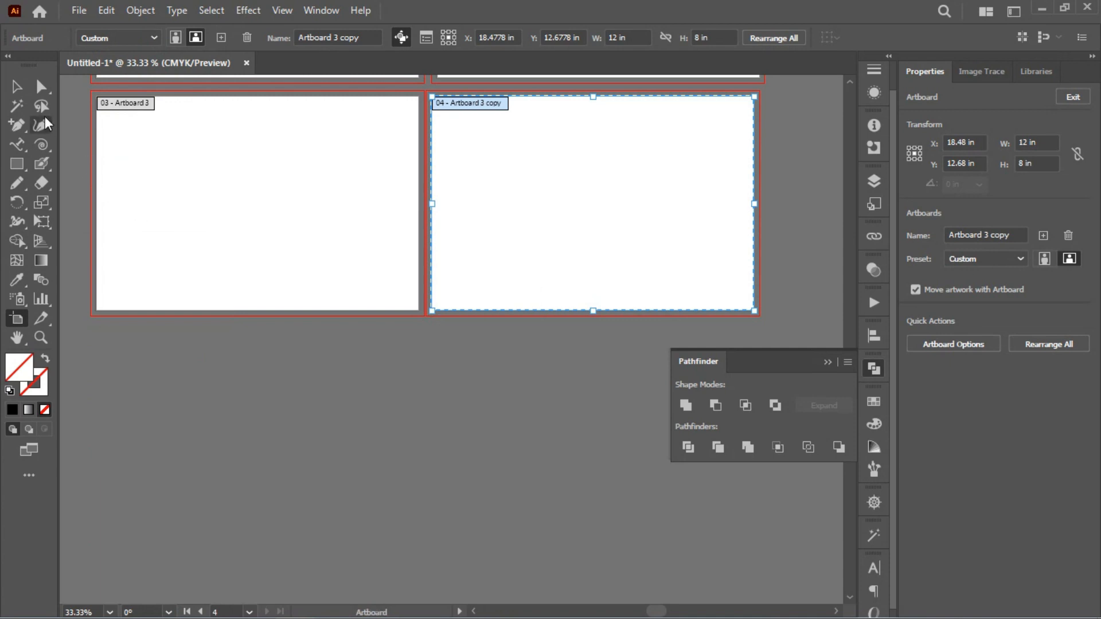
{"action": "scroll", "coordinate": [367, 183], "scroll_direction": "up", "scroll_amount": 2}
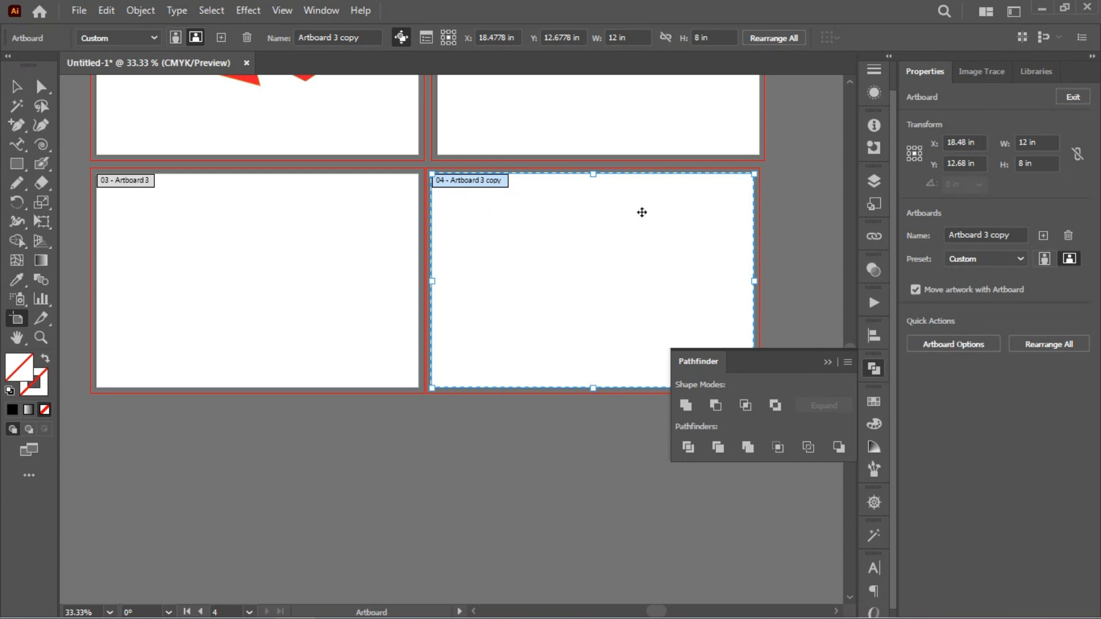
{"action": "left_click", "coordinate": [251, 38]}
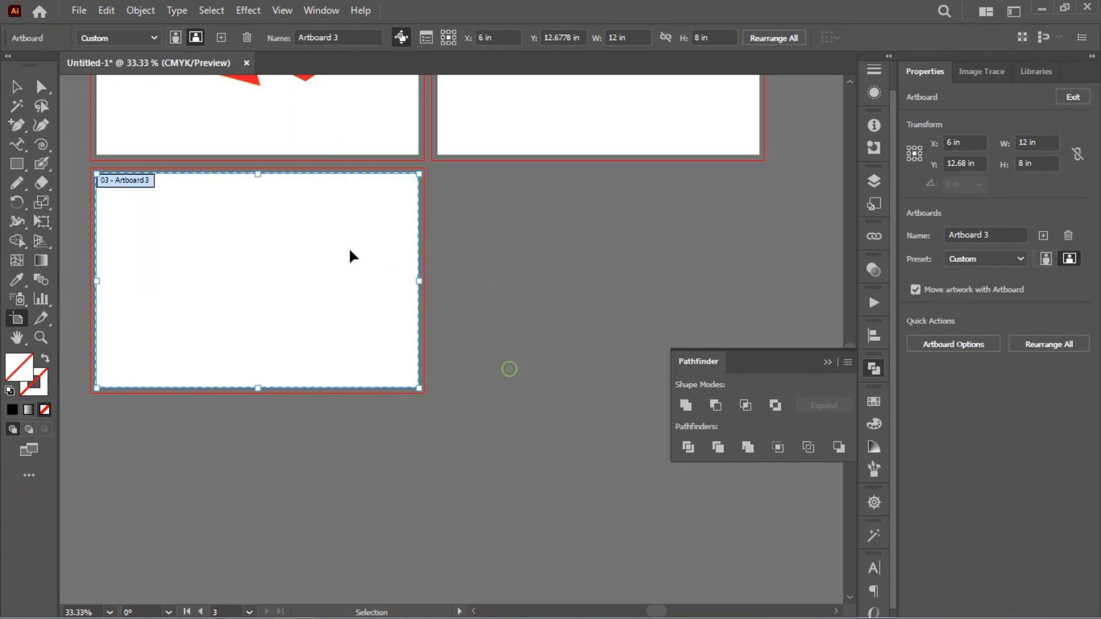
- Leave artboard editing, magnify an area of Artboard 3 with the Zoom tool, and step the magnification in and back out to 33.33%
{"action": "left_click", "coordinate": [16, 86]}
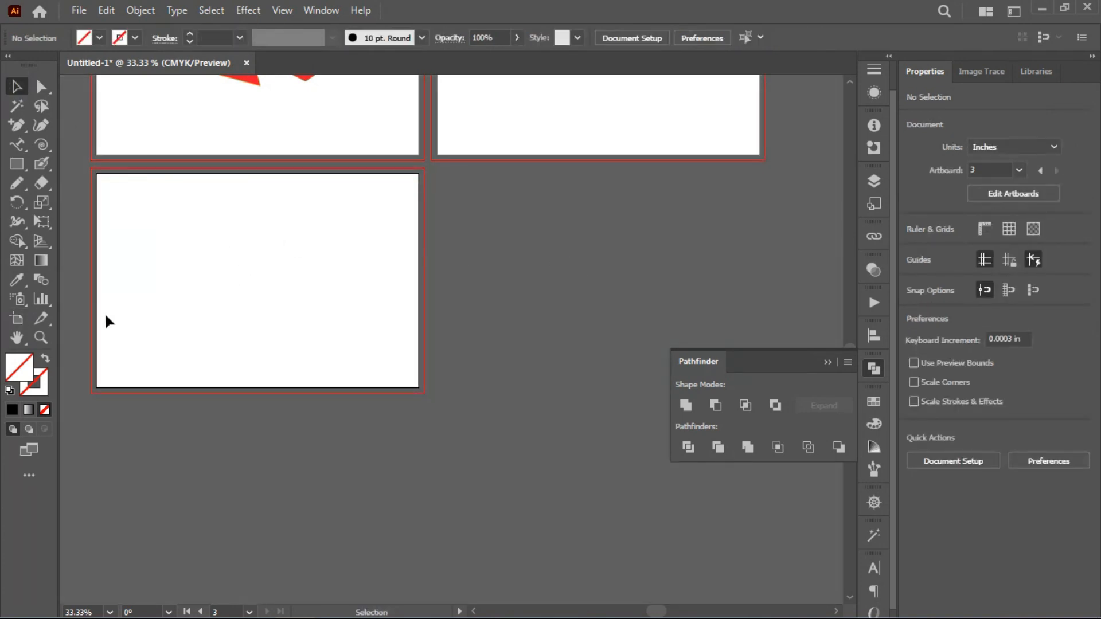
{"action": "left_click", "coordinate": [40, 338]}
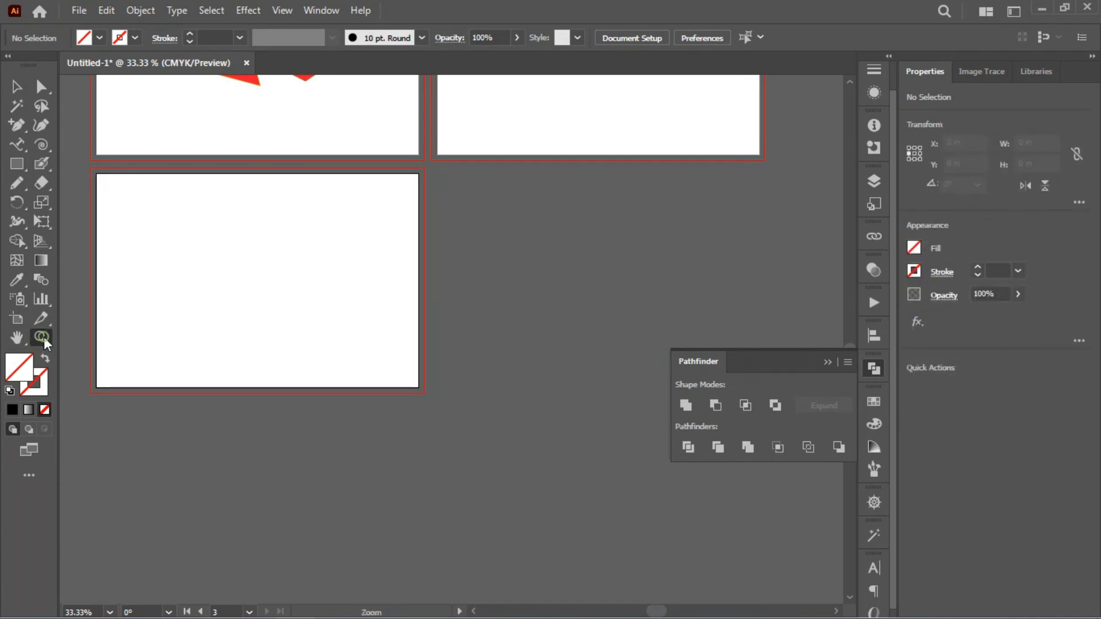
{"action": "left_click_drag", "start_coordinate": [229, 224], "coordinate": [467, 455]}
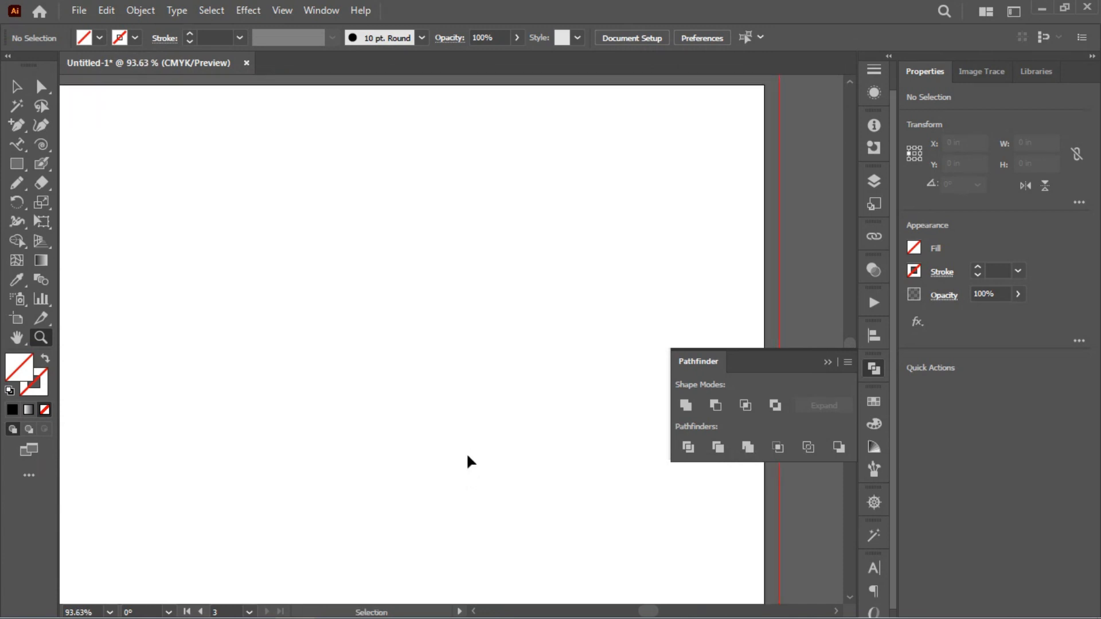
{"action": "key", "text": "ctrl+plus"}
{"action": "key", "text": "ctrl+plus"}
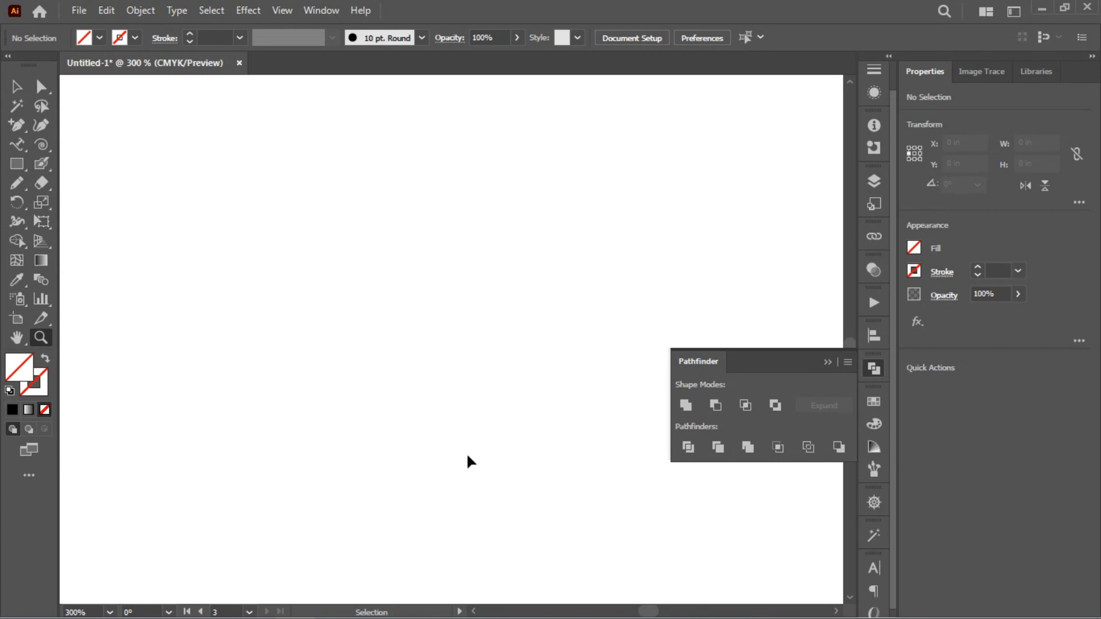
{"action": "key", "text": "ctrl+plus"}
{"action": "key", "text": "ctrl+minus"}
{"action": "key", "text": "ctrl+minus"}
{"action": "key", "text": "ctrl+minus"}
{"action": "key", "text": "ctrl+minus"}
{"action": "key", "text": "ctrl+minus"}
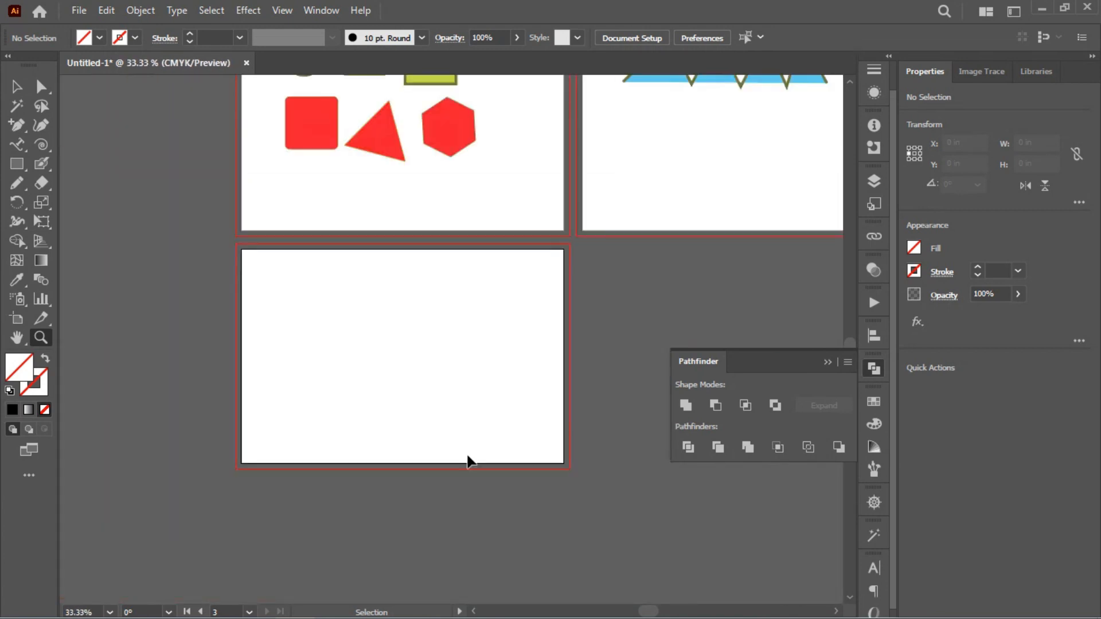
- Fit Artboard 3 in the window, view it at 100% actual size, and zoom back out to 33.33%
{"action": "key", "text": "ctrl+0"}
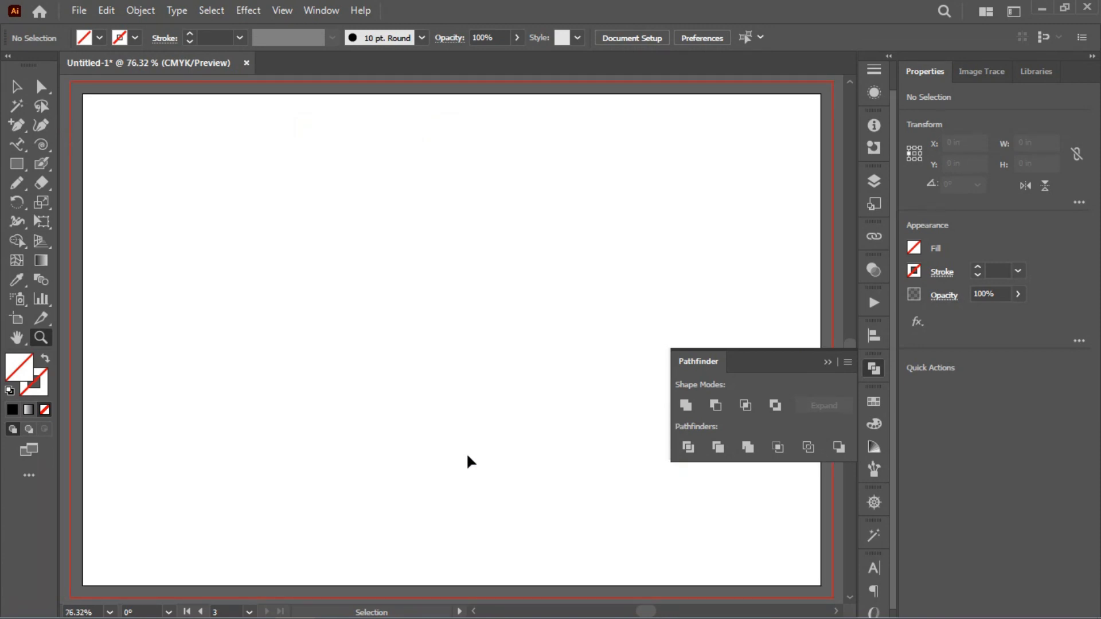
{"action": "key", "text": "ctrl+1"}
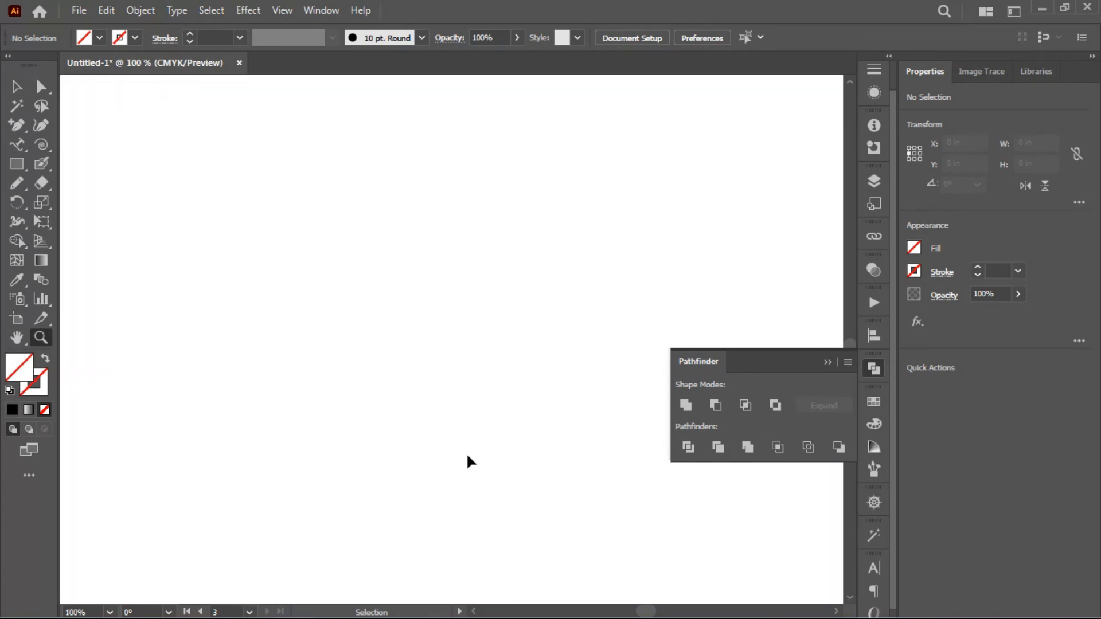
{"action": "key", "text": "ctrl+minus"}
{"action": "key", "text": "ctrl+minus"}
{"action": "key", "text": "ctrl+minus"}
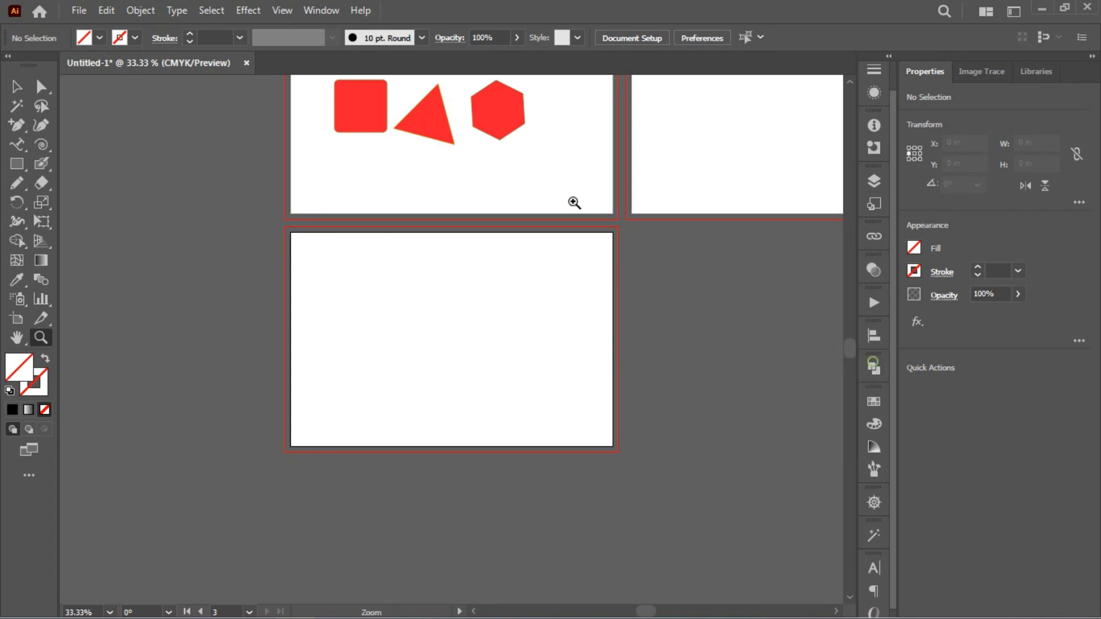
- Review the available view commands for zooming, fitting artboards in the window and showing actual size
{"action": "left_click", "coordinate": [326, 13]}
{"action": "mouse_move", "coordinate": [282, 14]}
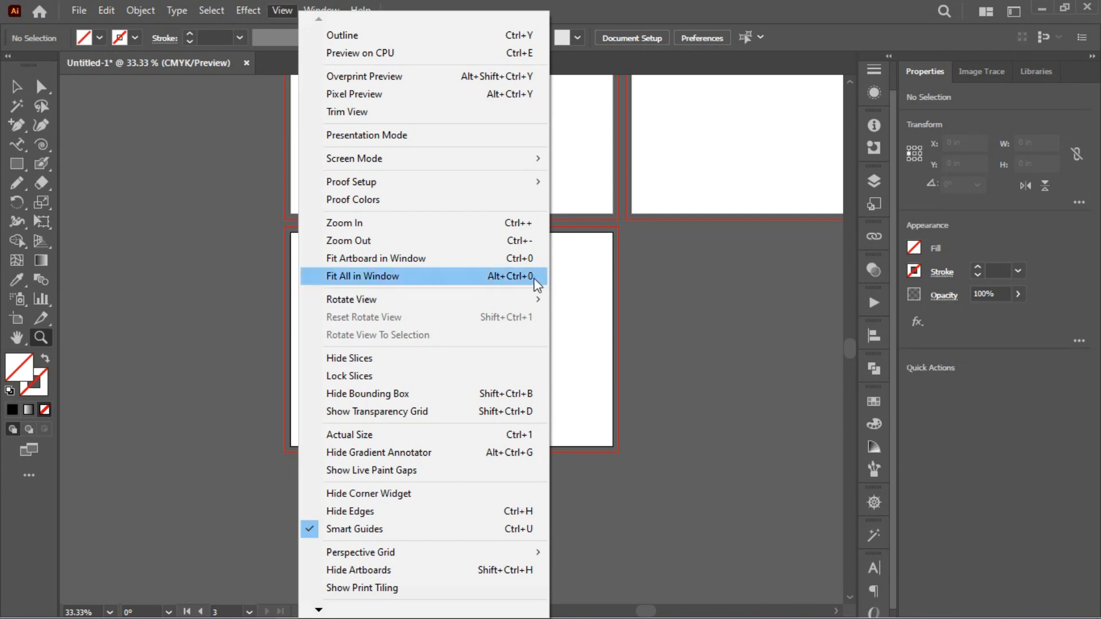
{"action": "left_click", "coordinate": [624, 265]}
{"action": "left_click_drag", "start_coordinate": [610, 263], "coordinate": [442, 313]}
- Pan around the three artboards with the Hand tool at 33.33% magnification
{"action": "left_click", "coordinate": [14, 342]}
{"action": "left_click_drag", "start_coordinate": [339, 155], "coordinate": [305, 280]}
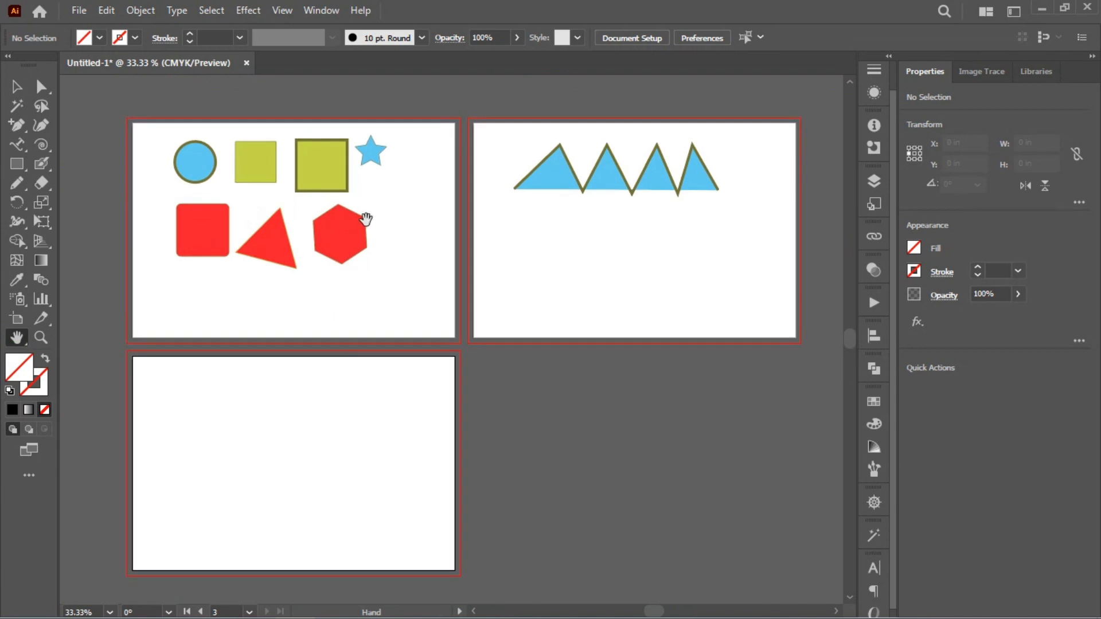
{"action": "left_click_drag", "start_coordinate": [366, 219], "coordinate": [69, 219]}
{"action": "left_click_drag", "start_coordinate": [521, 152], "coordinate": [711, 119]}
{"action": "left_click_drag", "start_coordinate": [394, 238], "coordinate": [506, 241]}
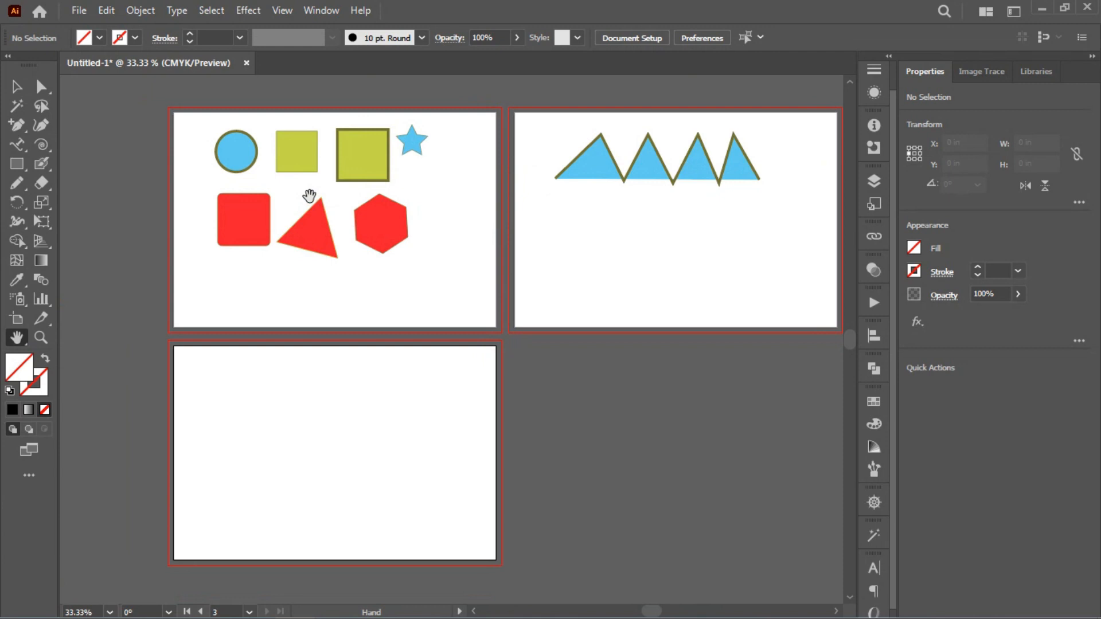
- Magnify the artwork to 149.49%, and pan with the Hand tool from the coloured shapes to the blue zigzag and back
{"action": "left_click_drag", "start_coordinate": [280, 158], "coordinate": [631, 374]}
{"action": "left_click_drag", "start_coordinate": [543, 160], "coordinate": [222, 181]}
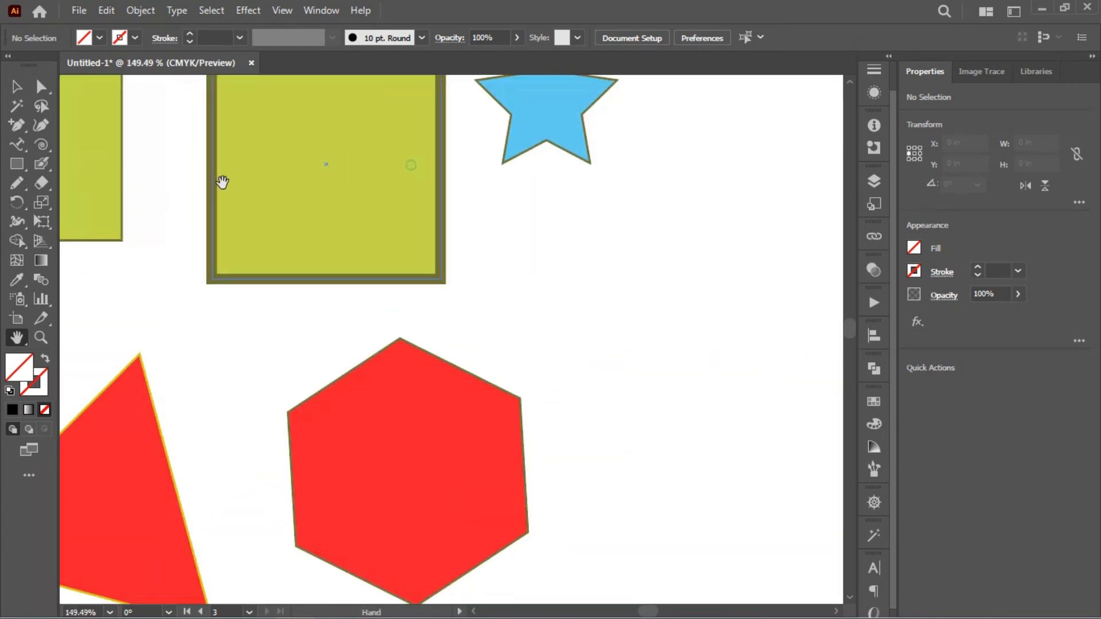
{"action": "left_click_drag", "start_coordinate": [430, 157], "coordinate": [60, 215]}
{"action": "left_click_drag", "start_coordinate": [568, 147], "coordinate": [102, 258]}
{"action": "left_click_drag", "start_coordinate": [496, 204], "coordinate": [1, 254]}
{"action": "left_click_drag", "start_coordinate": [472, 326], "coordinate": [0, 217]}
{"action": "left_click_drag", "start_coordinate": [180, 232], "coordinate": [621, 170]}
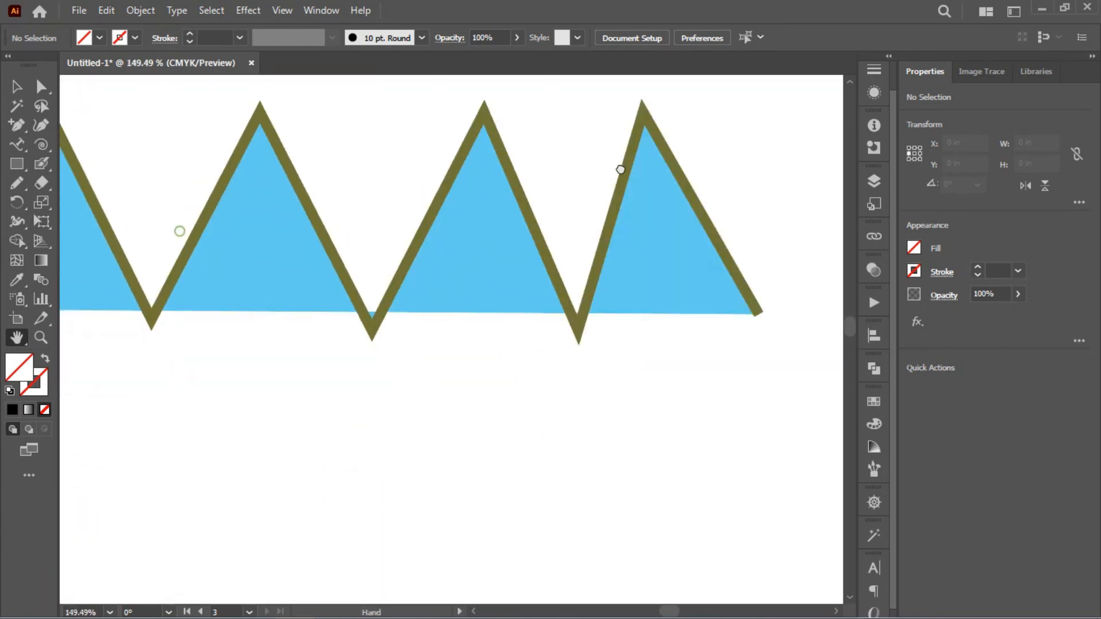
{"action": "left_click_drag", "start_coordinate": [246, 179], "coordinate": [617, 265]}
{"action": "left_click_drag", "start_coordinate": [452, 209], "coordinate": [831, 205]}
- View the artwork at 100%, zoom out to 50%, and pan across the shapes on the first artboard with the Hand tool
{"action": "key", "text": "ctrl+1"}
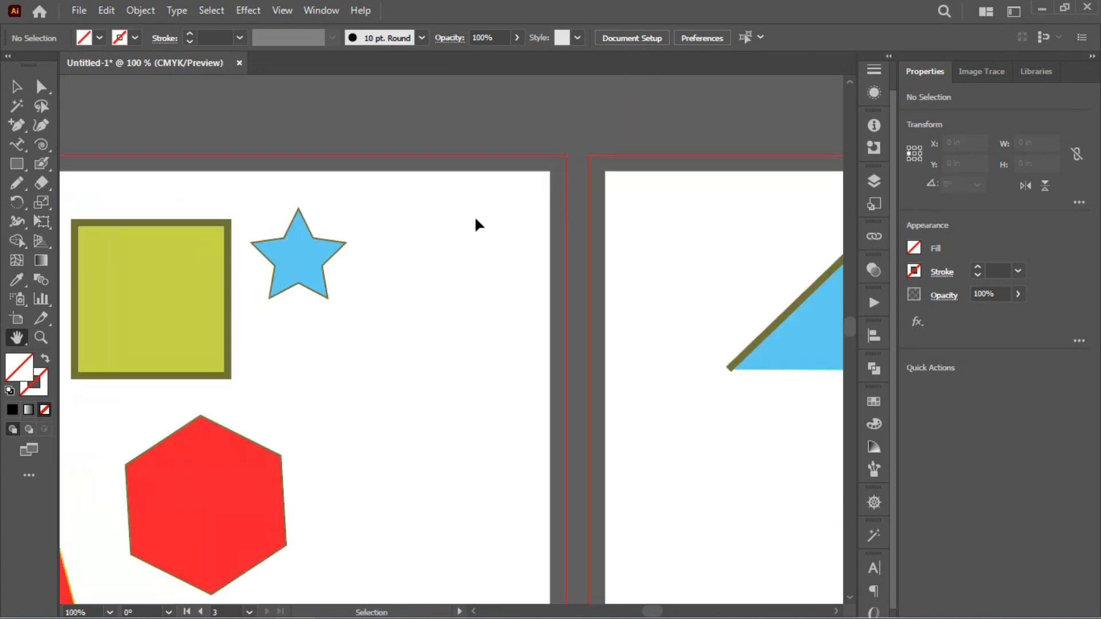
{"action": "key", "text": "ctrl+minus"}
{"action": "key", "text": "ctrl+minus"}
{"action": "left_click_drag", "start_coordinate": [474, 335], "coordinate": [553, 161]}
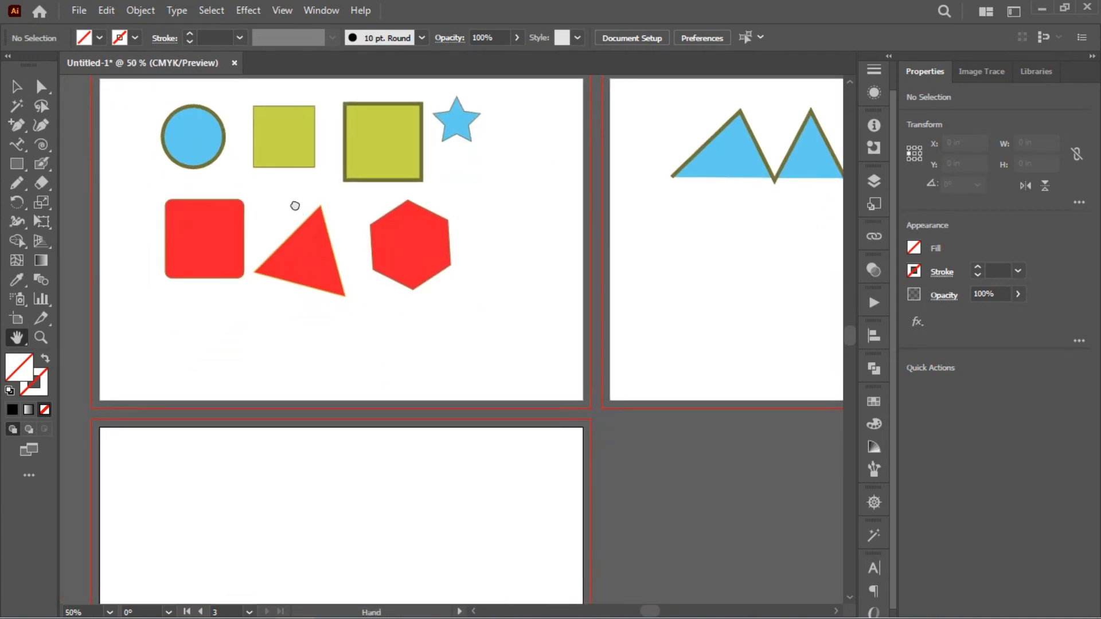
{"action": "left_click_drag", "start_coordinate": [294, 206], "coordinate": [302, 233]}
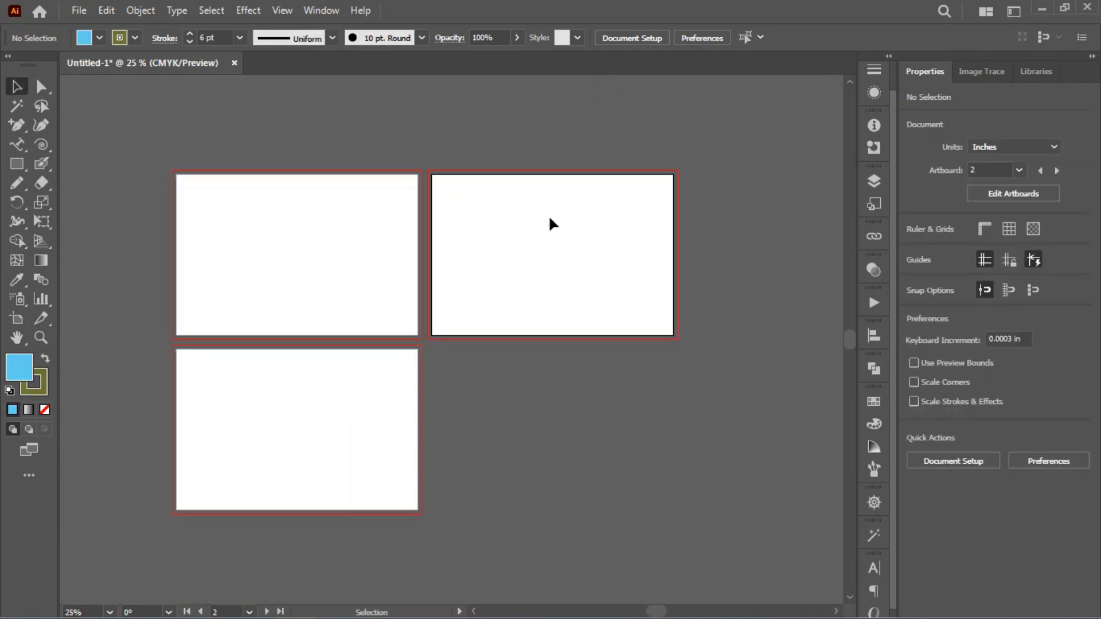